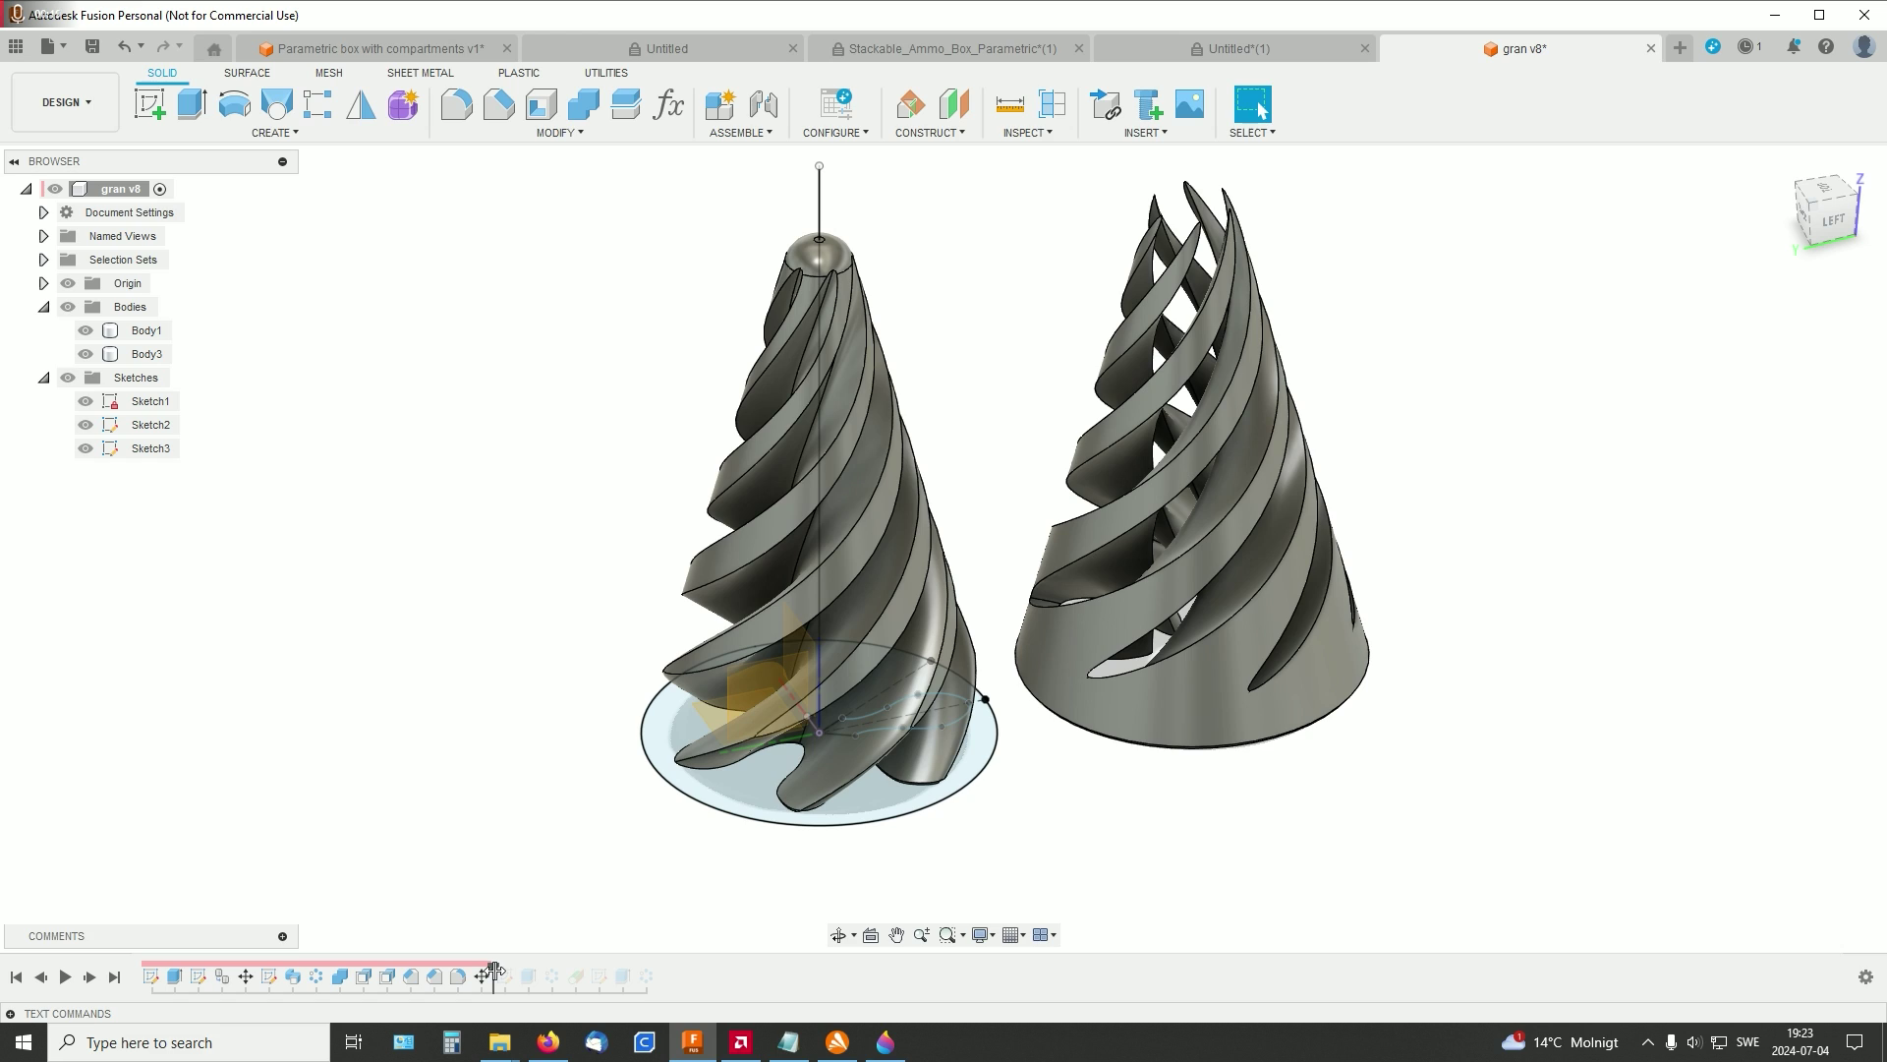
Step: Roll the design history back to the base circle sketch and advance it past the cone extrusion
{"action": "left_click_drag", "start_coordinate": [172, 970], "coordinate": [158, 972]}
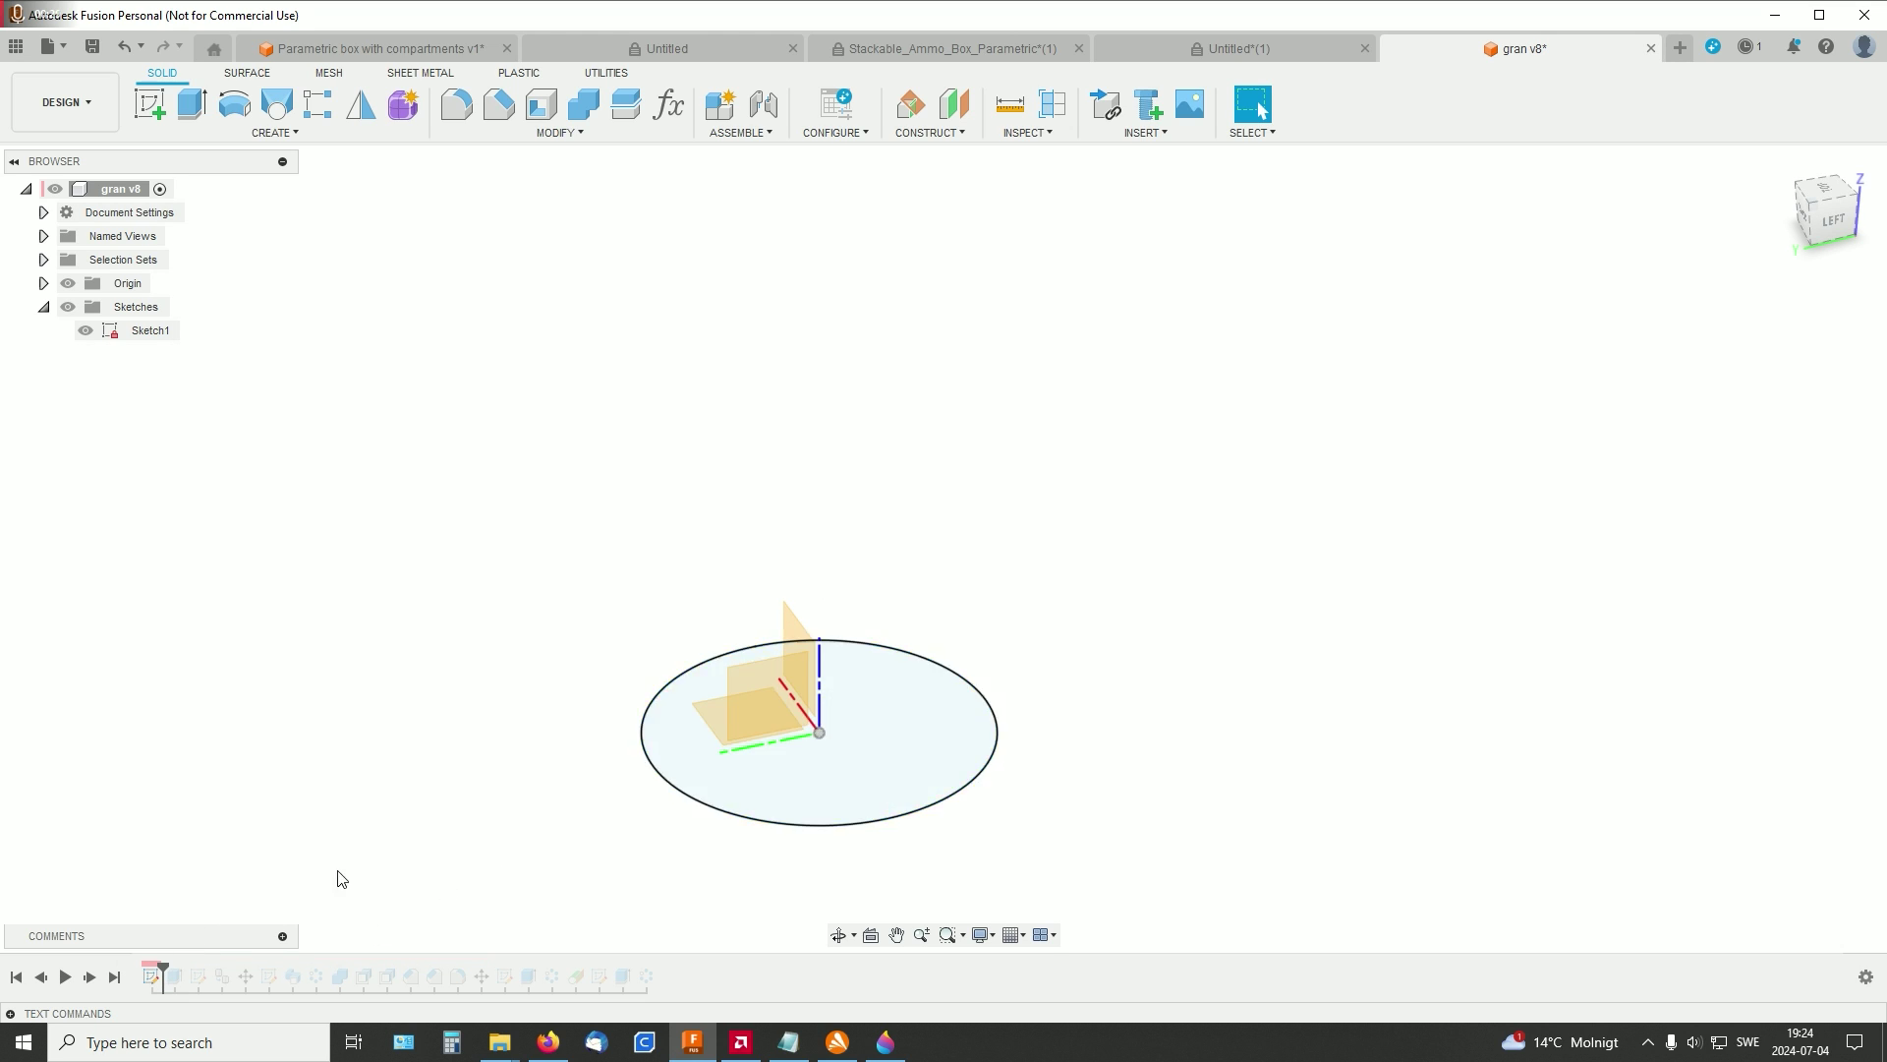
{"action": "left_click_drag", "start_coordinate": [172, 976], "coordinate": [187, 976]}
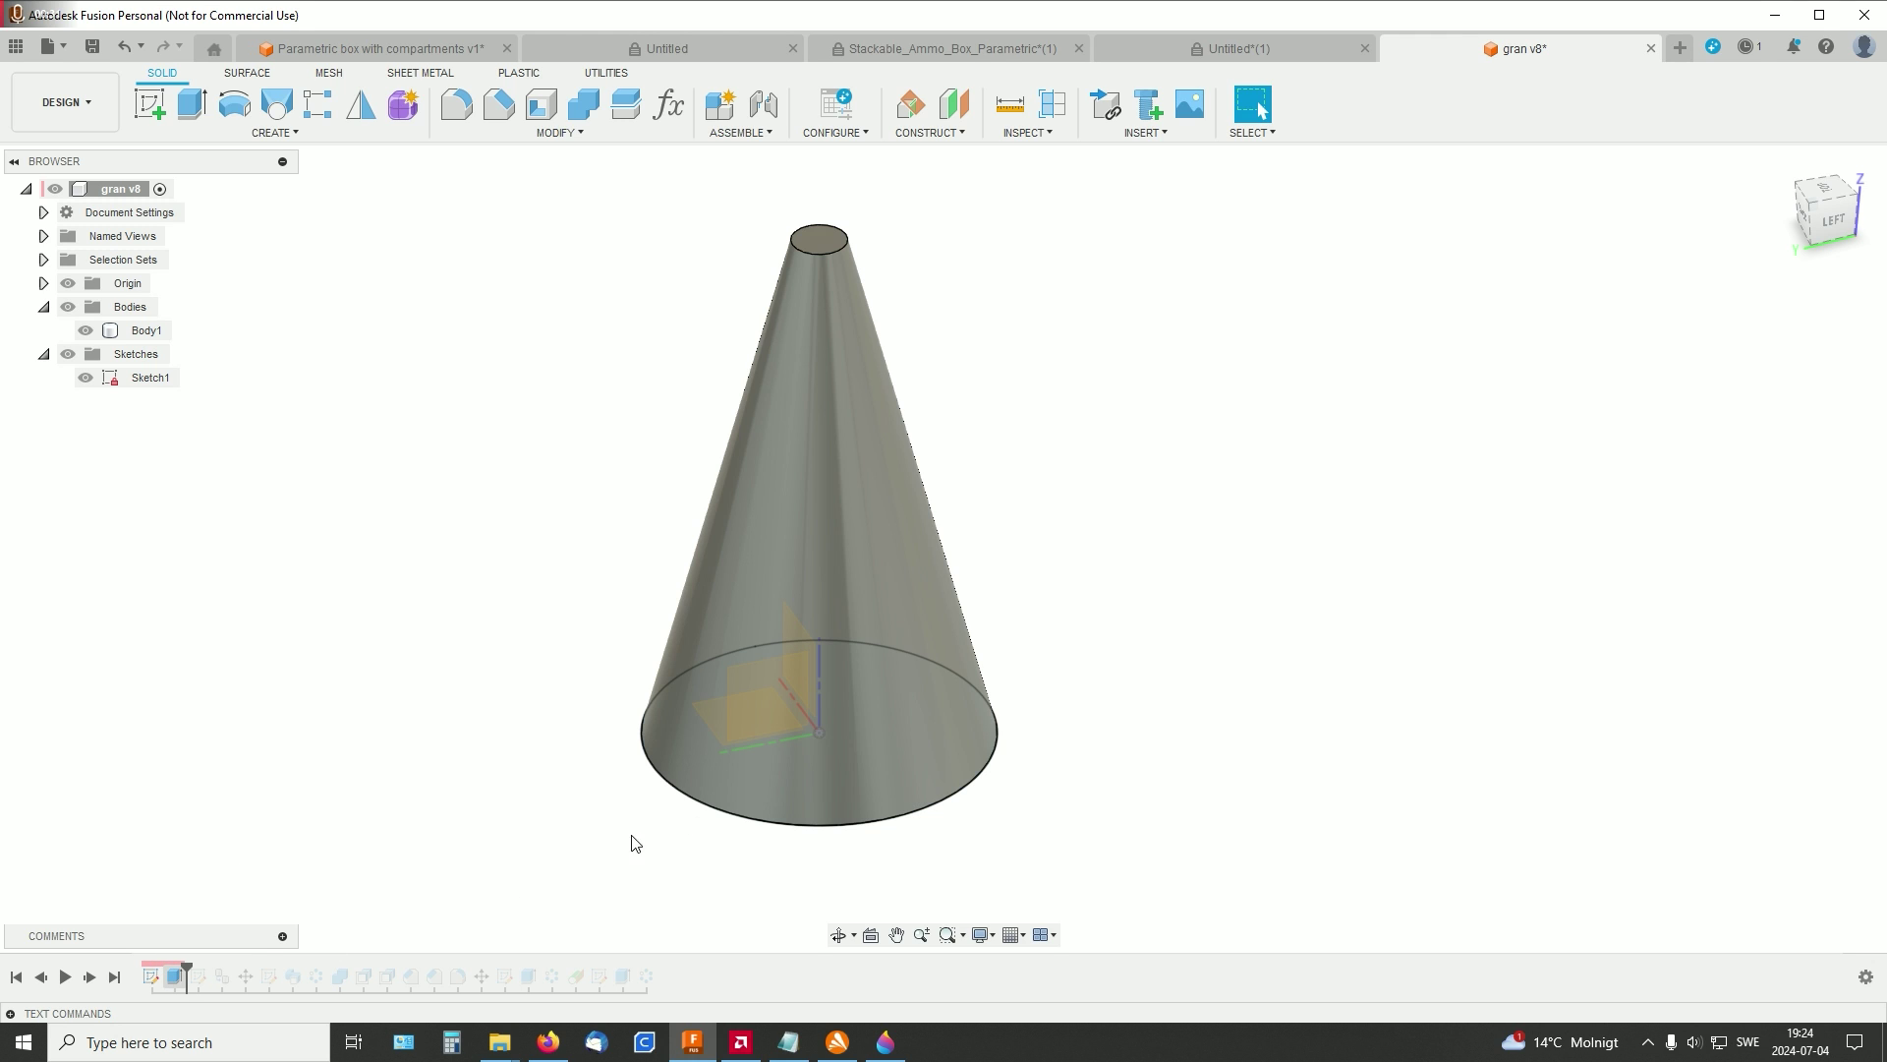
Step: Open the cone extrusion for editing and try a taper angle of -12.6 deg
{"action": "right_click", "coordinate": [176, 976]}
{"action": "left_click", "coordinate": [251, 767]}
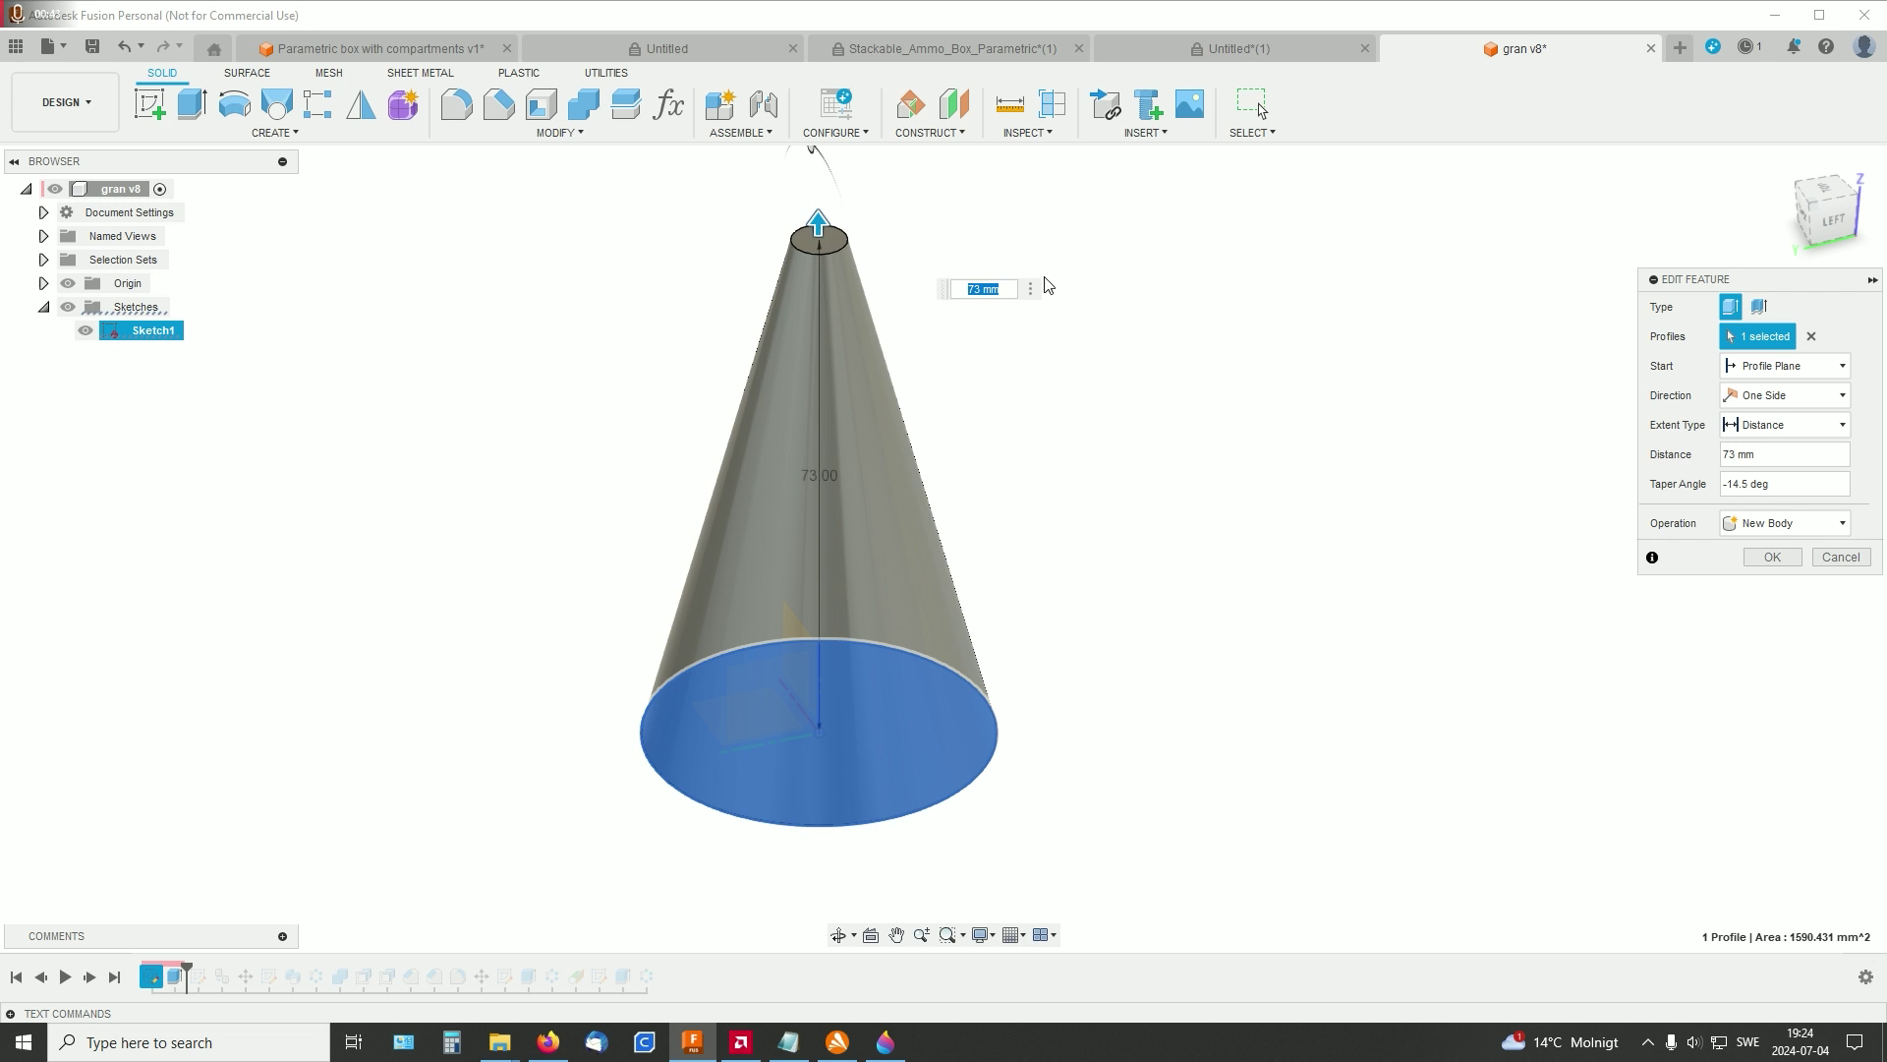
{"action": "mouse_move", "coordinate": [843, 187]}
{"action": "left_mouse_down"}
{"action": "mouse_move", "coordinate": [872, 190]}
{"action": "mouse_move", "coordinate": [845, 167]}
{"action": "left_mouse_up"}
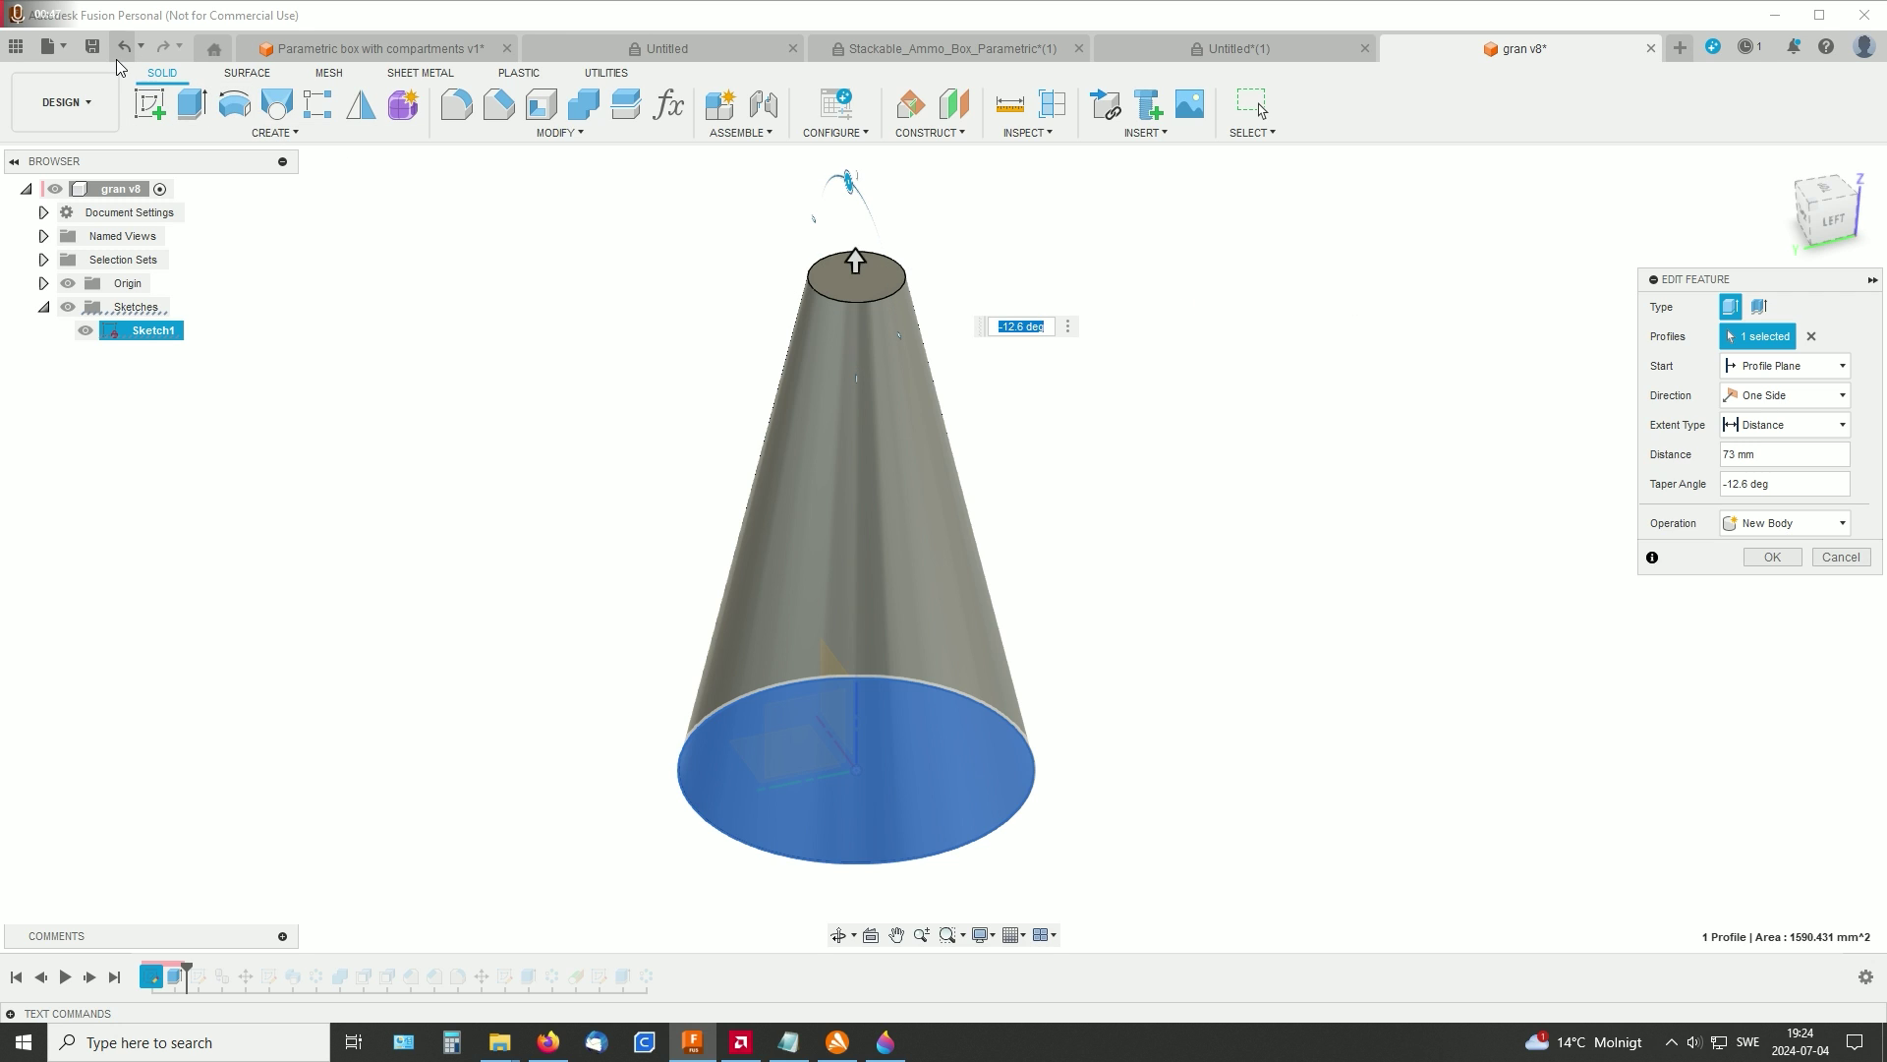
{"action": "key", "text": "Return"}
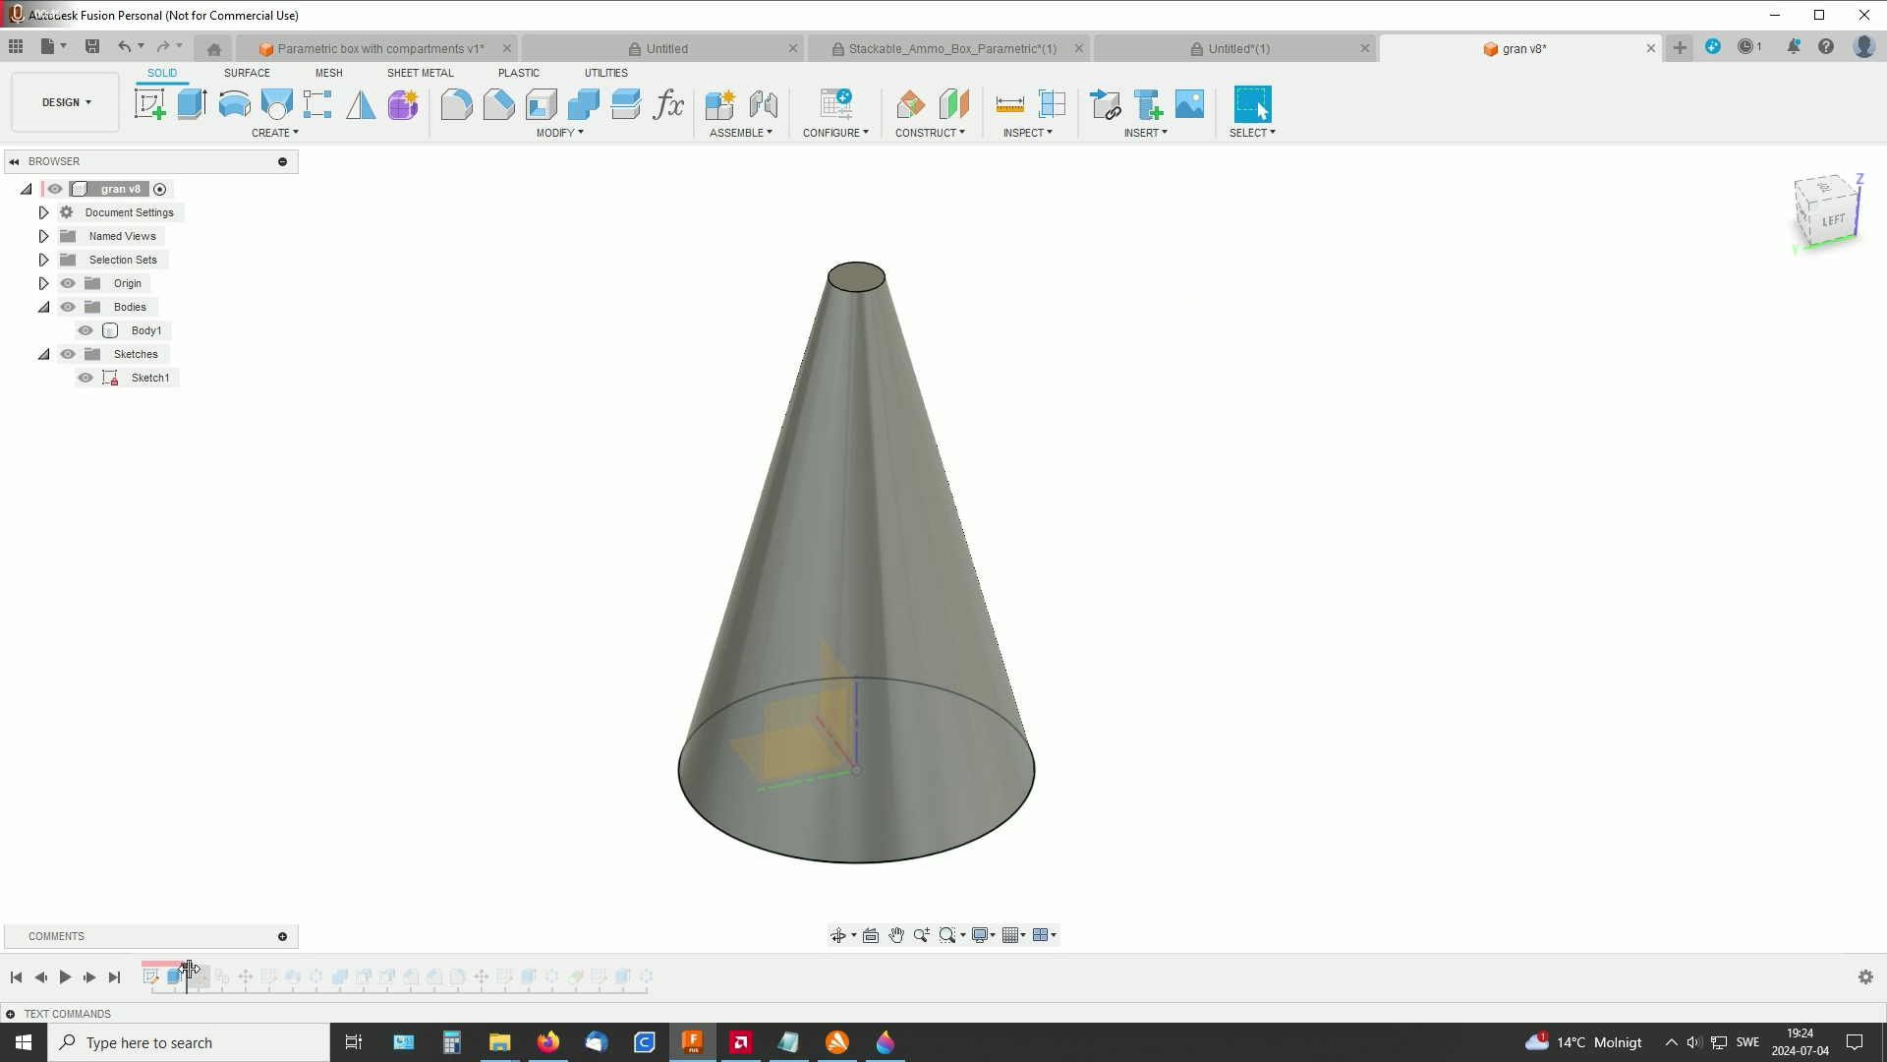
Step: Advance the history past Sketch2, open that sketch for editing and hide Body1
{"action": "left_click_drag", "start_coordinate": [187, 971], "coordinate": [205, 976]}
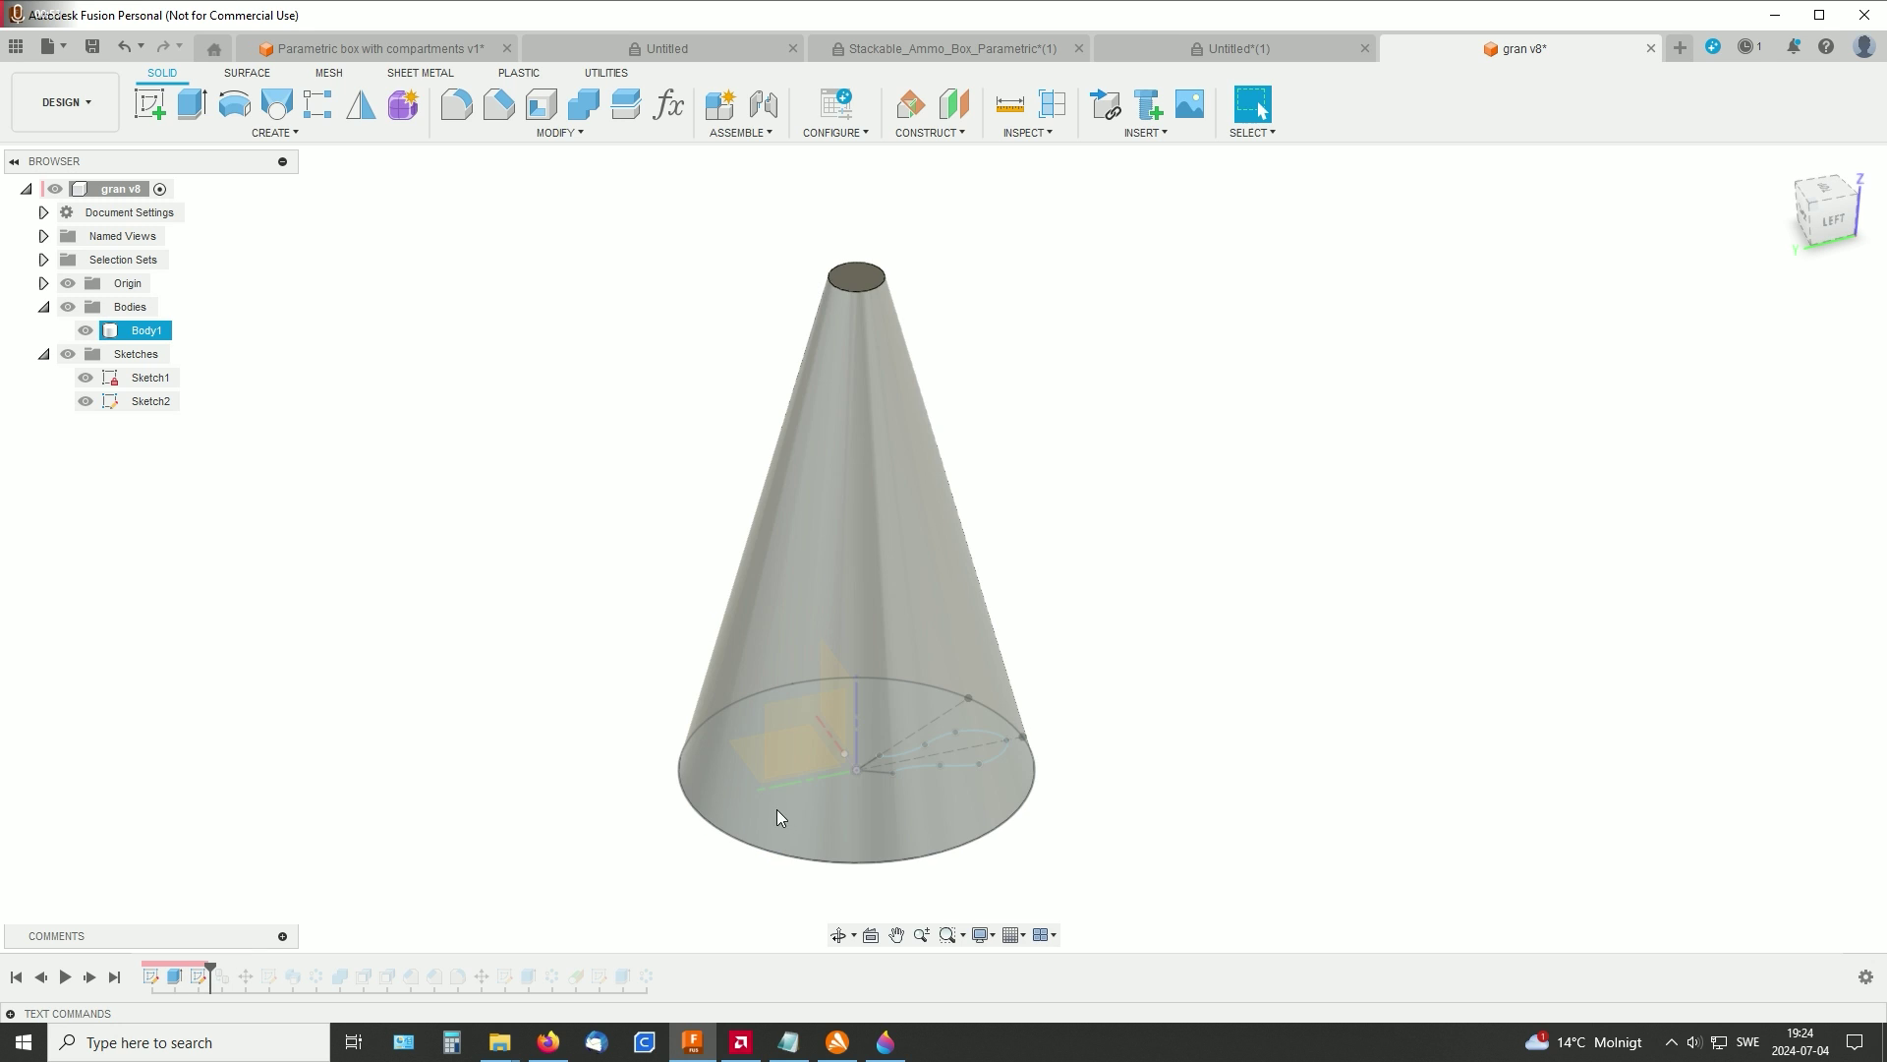
{"action": "right_click", "coordinate": [200, 977]}
{"action": "left_click", "coordinate": [266, 762]}
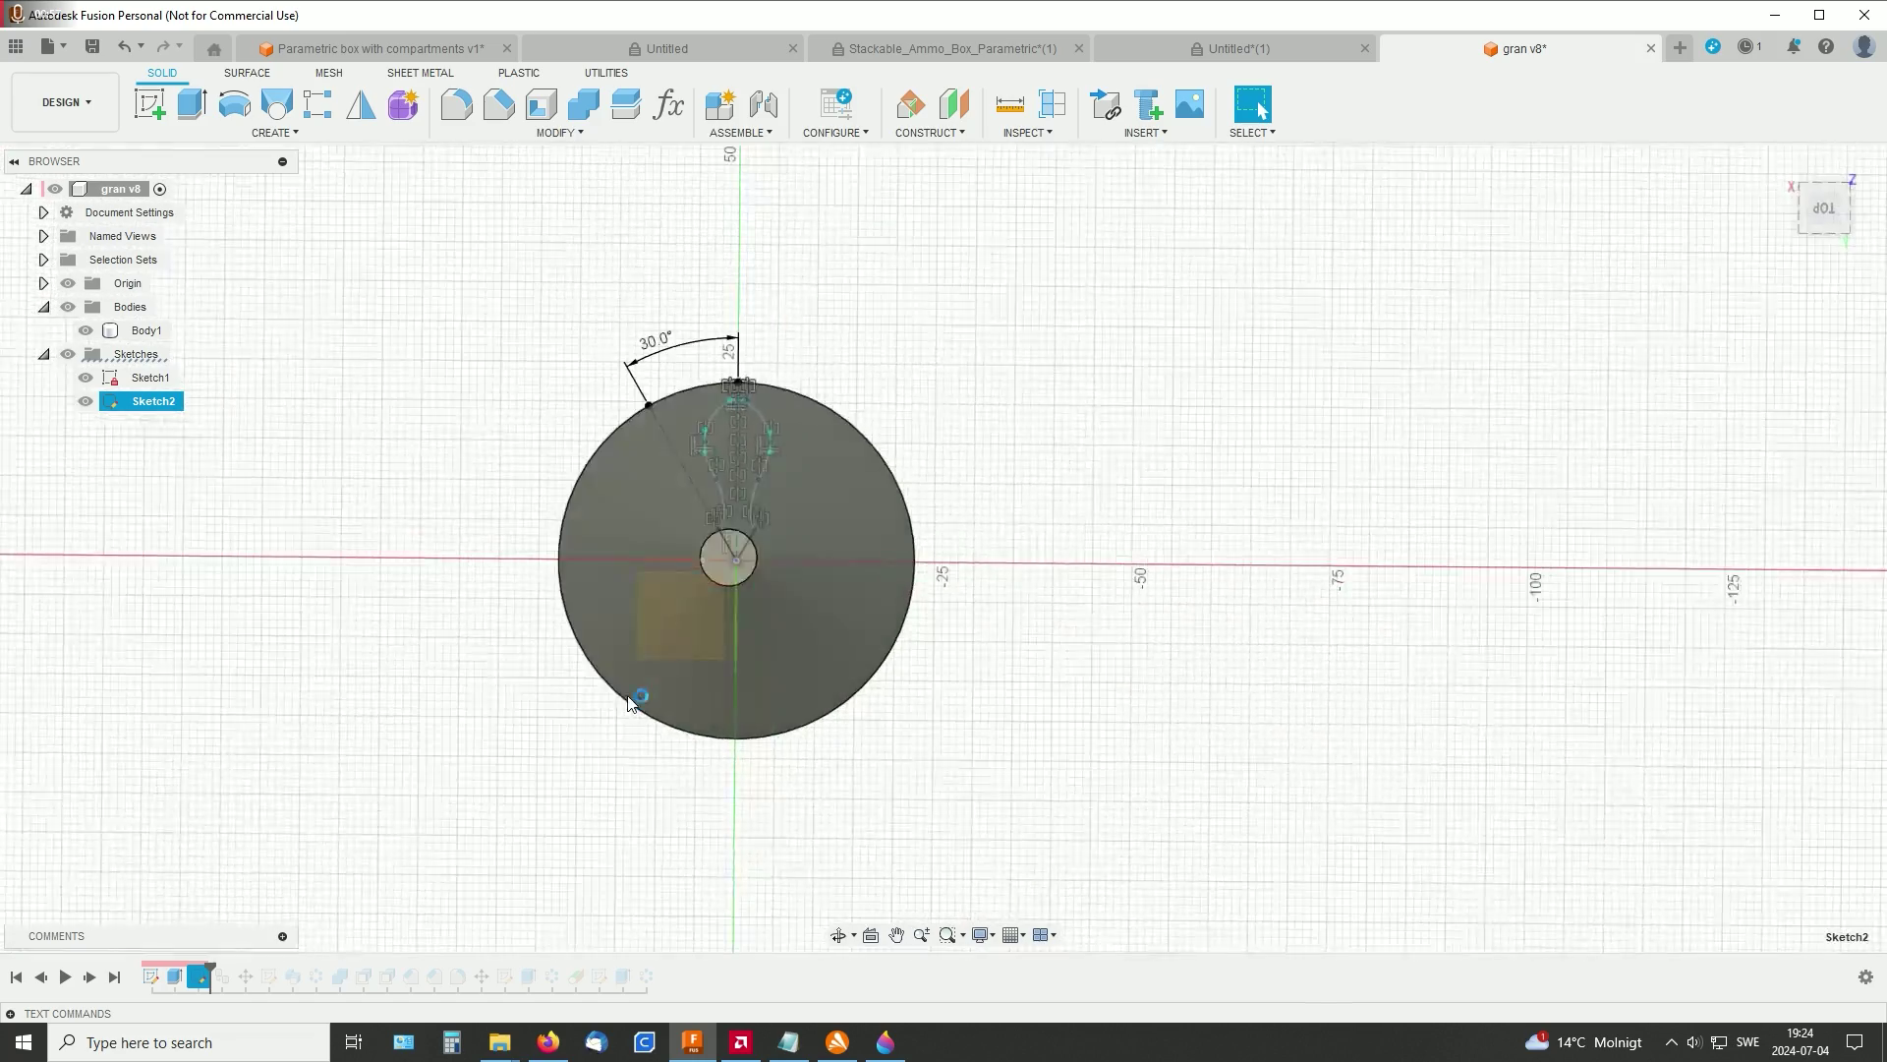
{"action": "left_click", "coordinate": [86, 331]}
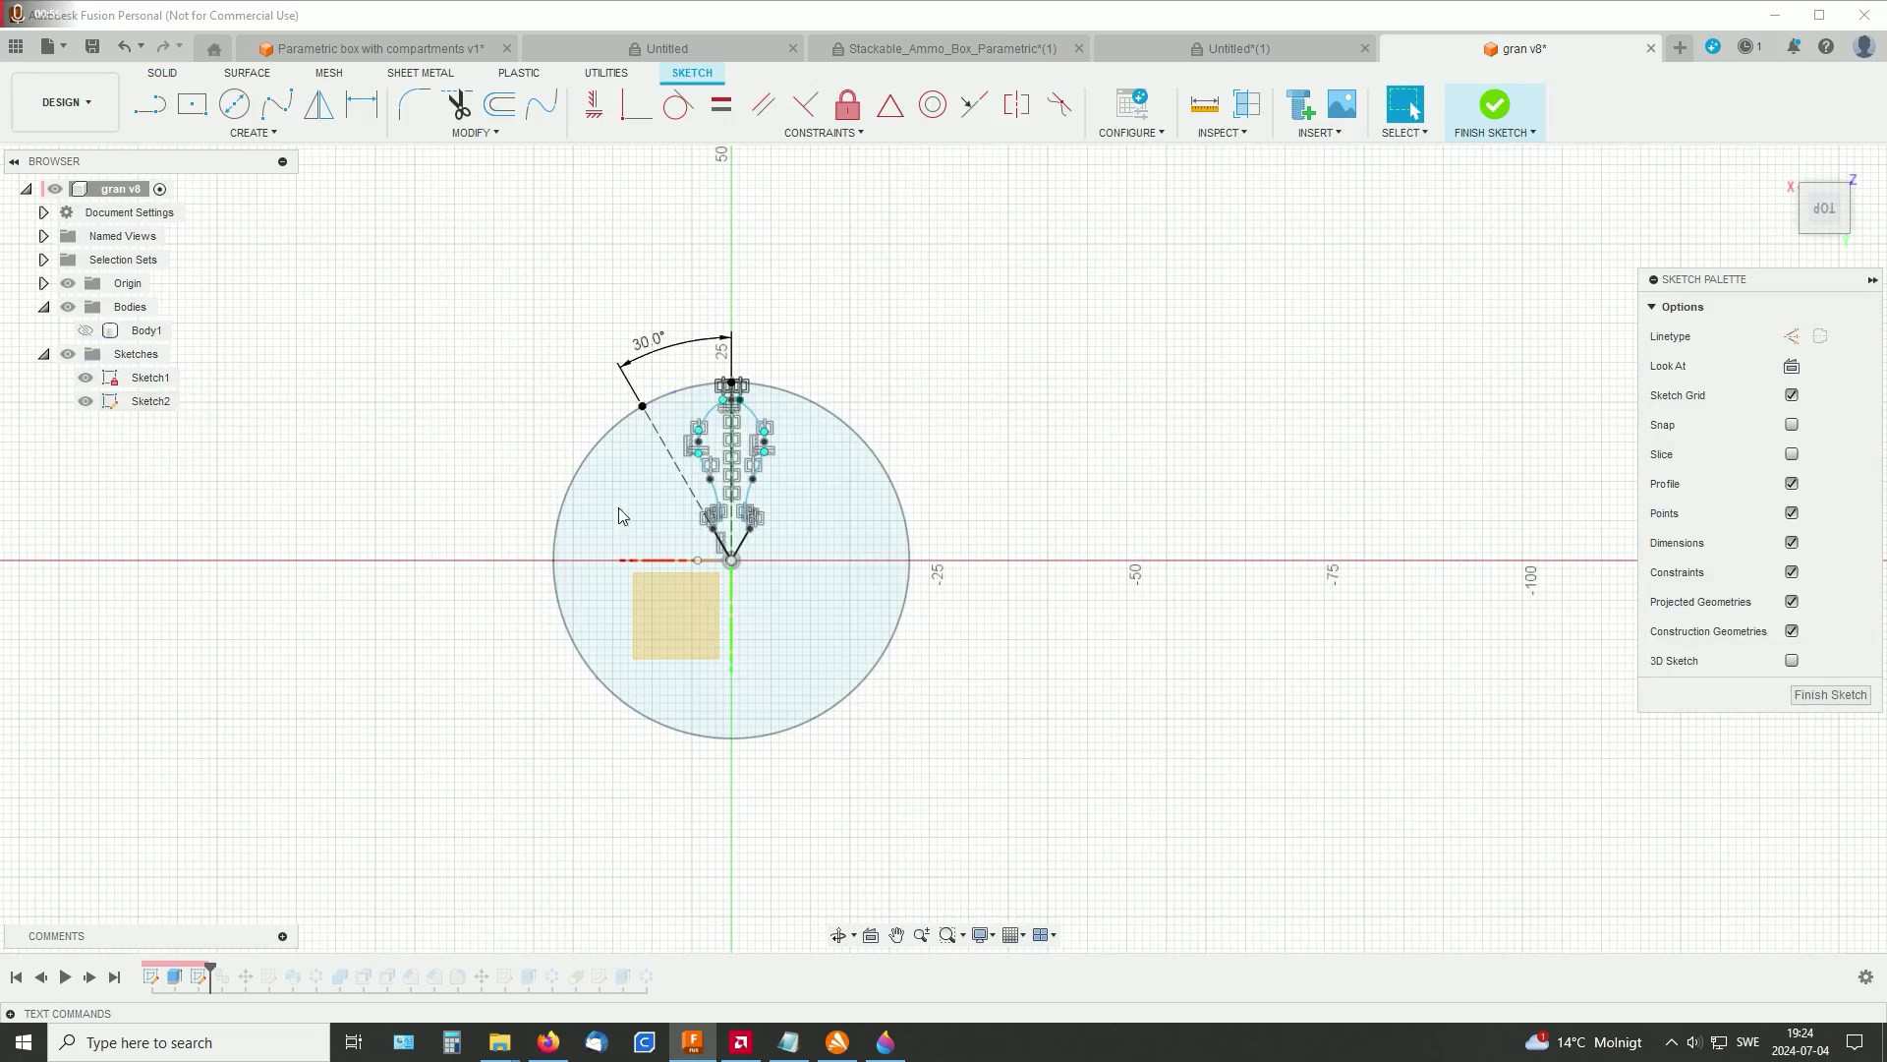
Step: Examine the teardrop profile, its vertical centre line and the 30° construction line inside the base circle
{"action": "mouse_move", "coordinate": [866, 492]}
{"action": "middle_mouse_down"}
{"action": "mouse_move", "coordinate": [1193, 515]}
{"action": "mouse_move", "coordinate": [1130, 535]}
{"action": "mouse_move", "coordinate": [1136, 550]}
{"action": "middle_mouse_up"}
{"action": "scroll", "coordinate": [1195, 535], "scroll_direction": "up", "scroll_amount": 4}
{"action": "middle_click_drag", "start_coordinate": [1465, 433], "coordinate": [1421, 456]}
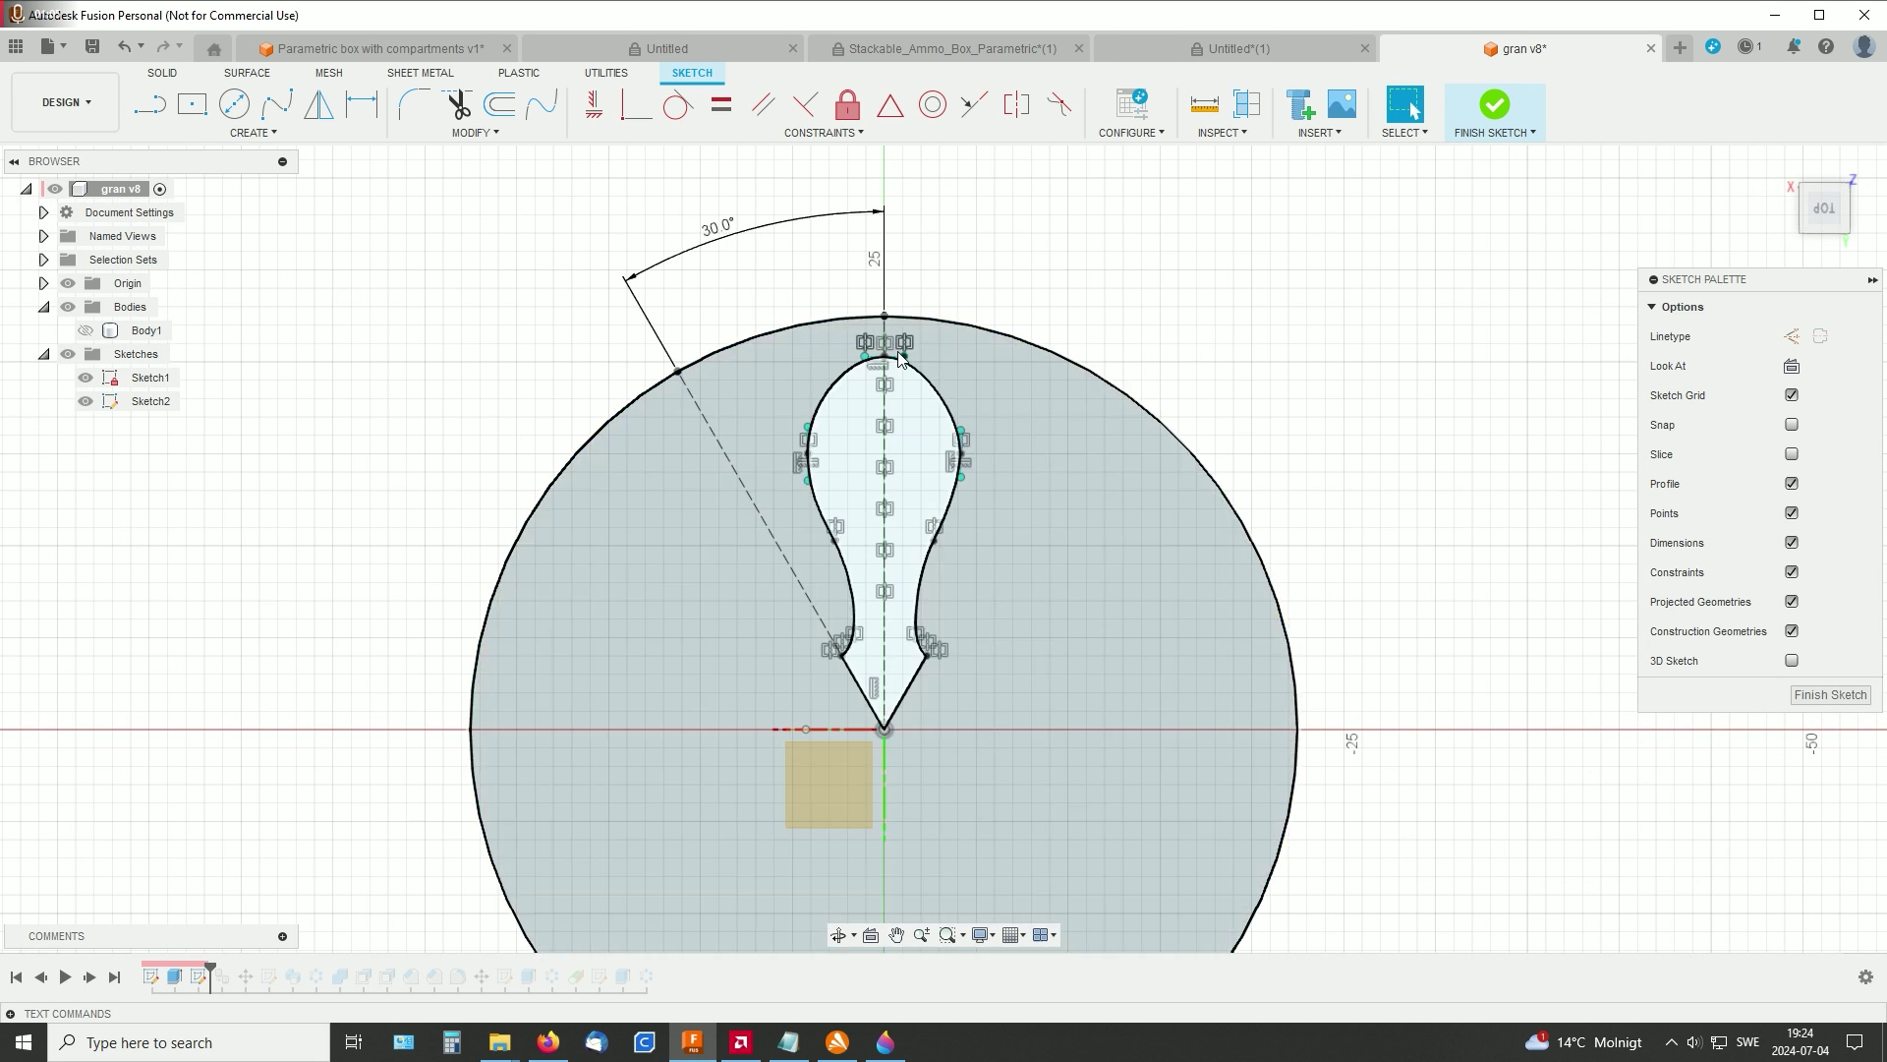
{"action": "mouse_move", "coordinate": [1210, 360]}
{"action": "middle_mouse_down"}
{"action": "mouse_move", "coordinate": [1241, 373]}
{"action": "mouse_move", "coordinate": [1221, 400]}
{"action": "middle_mouse_up"}
{"action": "left_click", "coordinate": [915, 428]}
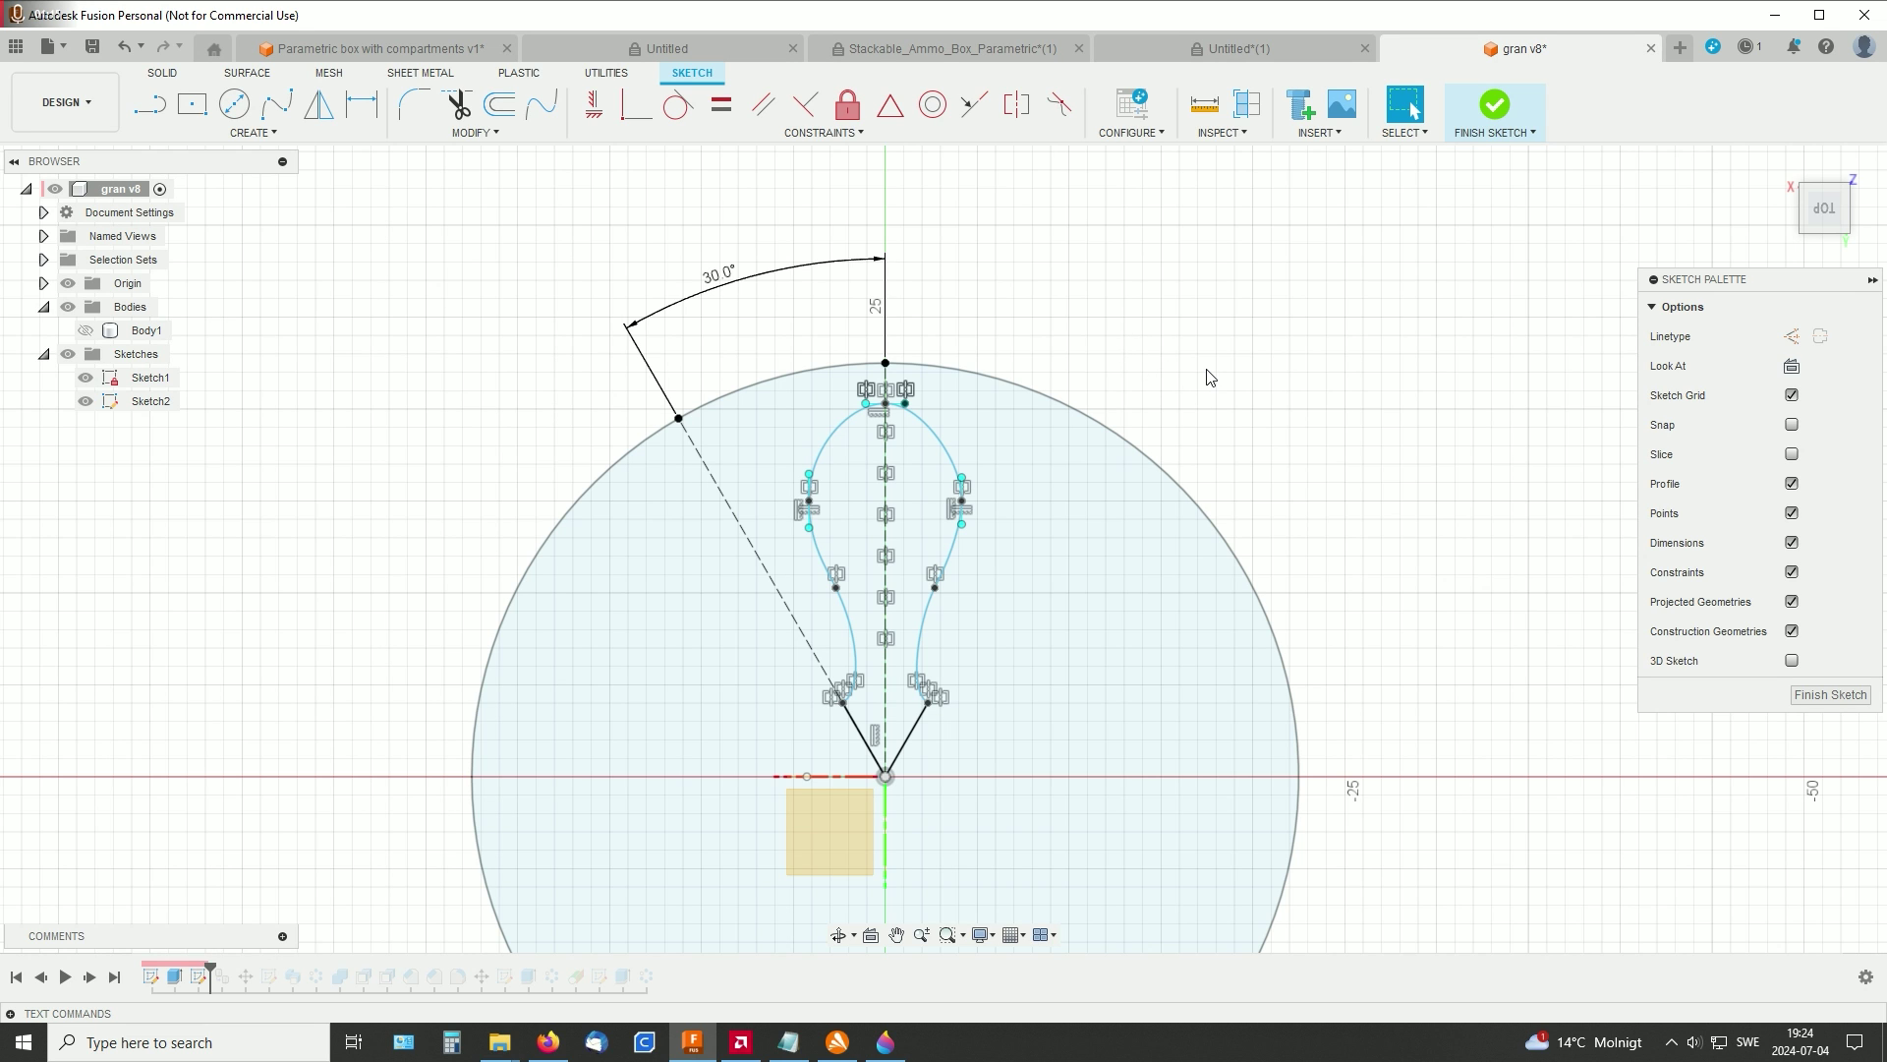
{"action": "middle_click_drag", "start_coordinate": [1209, 377], "coordinate": [1269, 325]}
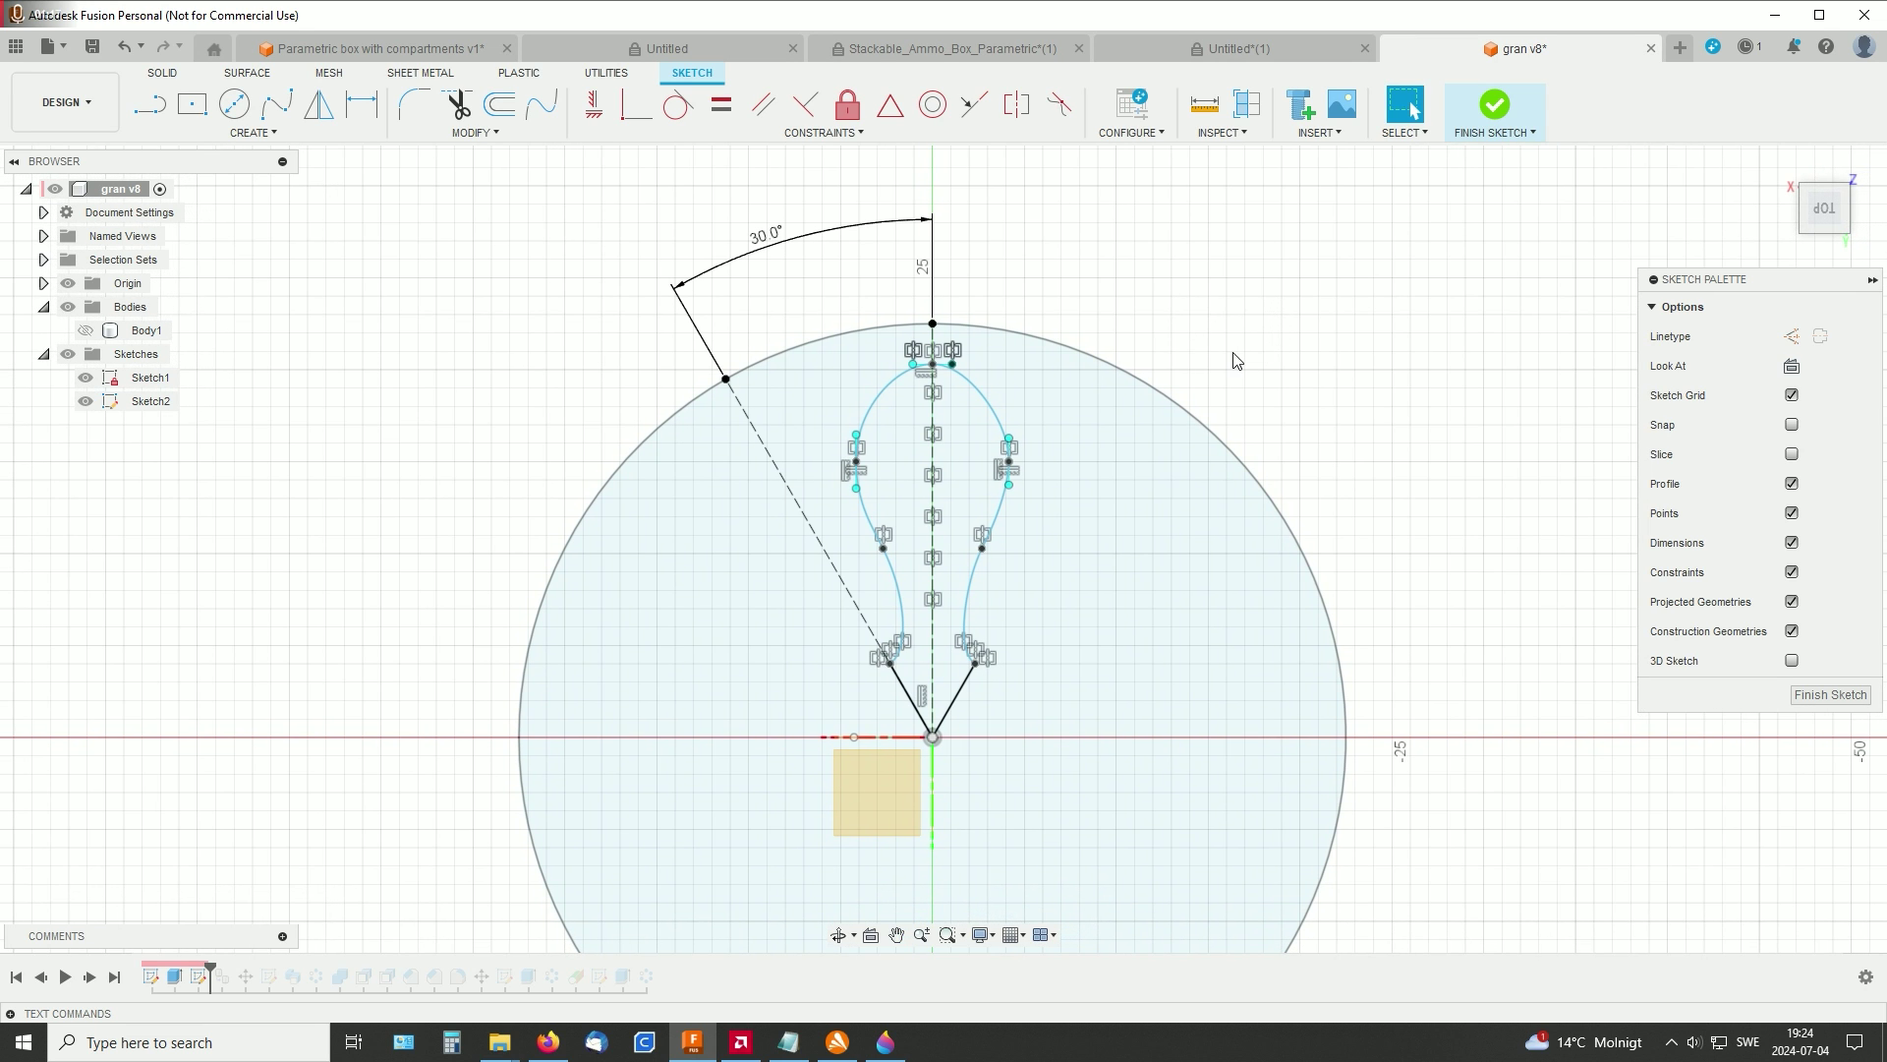
{"action": "scroll", "coordinate": [1278, 344], "scroll_direction": "up", "scroll_amount": 3}
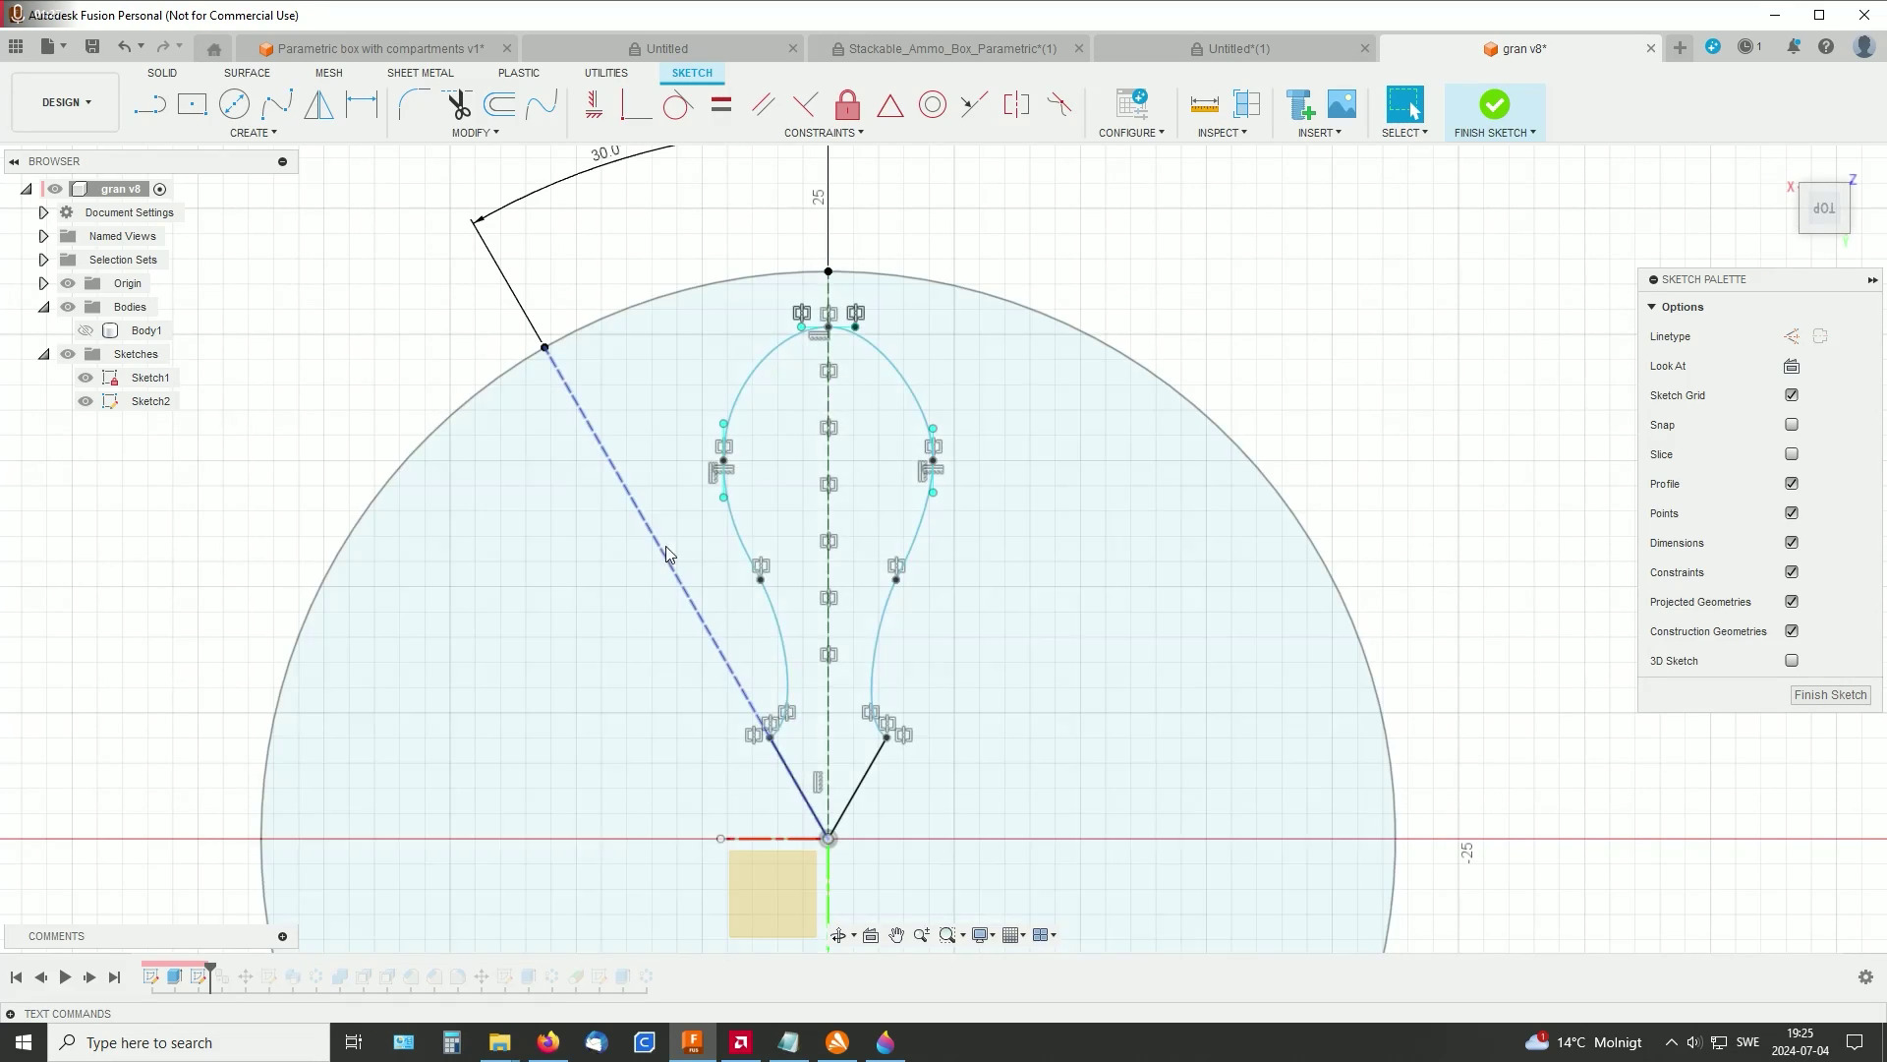
{"action": "mouse_move", "coordinate": [869, 543]}
{"action": "middle_mouse_down"}
{"action": "mouse_move", "coordinate": [876, 510]}
{"action": "mouse_move", "coordinate": [882, 598]}
{"action": "middle_mouse_up"}
{"action": "scroll", "coordinate": [904, 599], "scroll_direction": "up", "scroll_amount": 5}
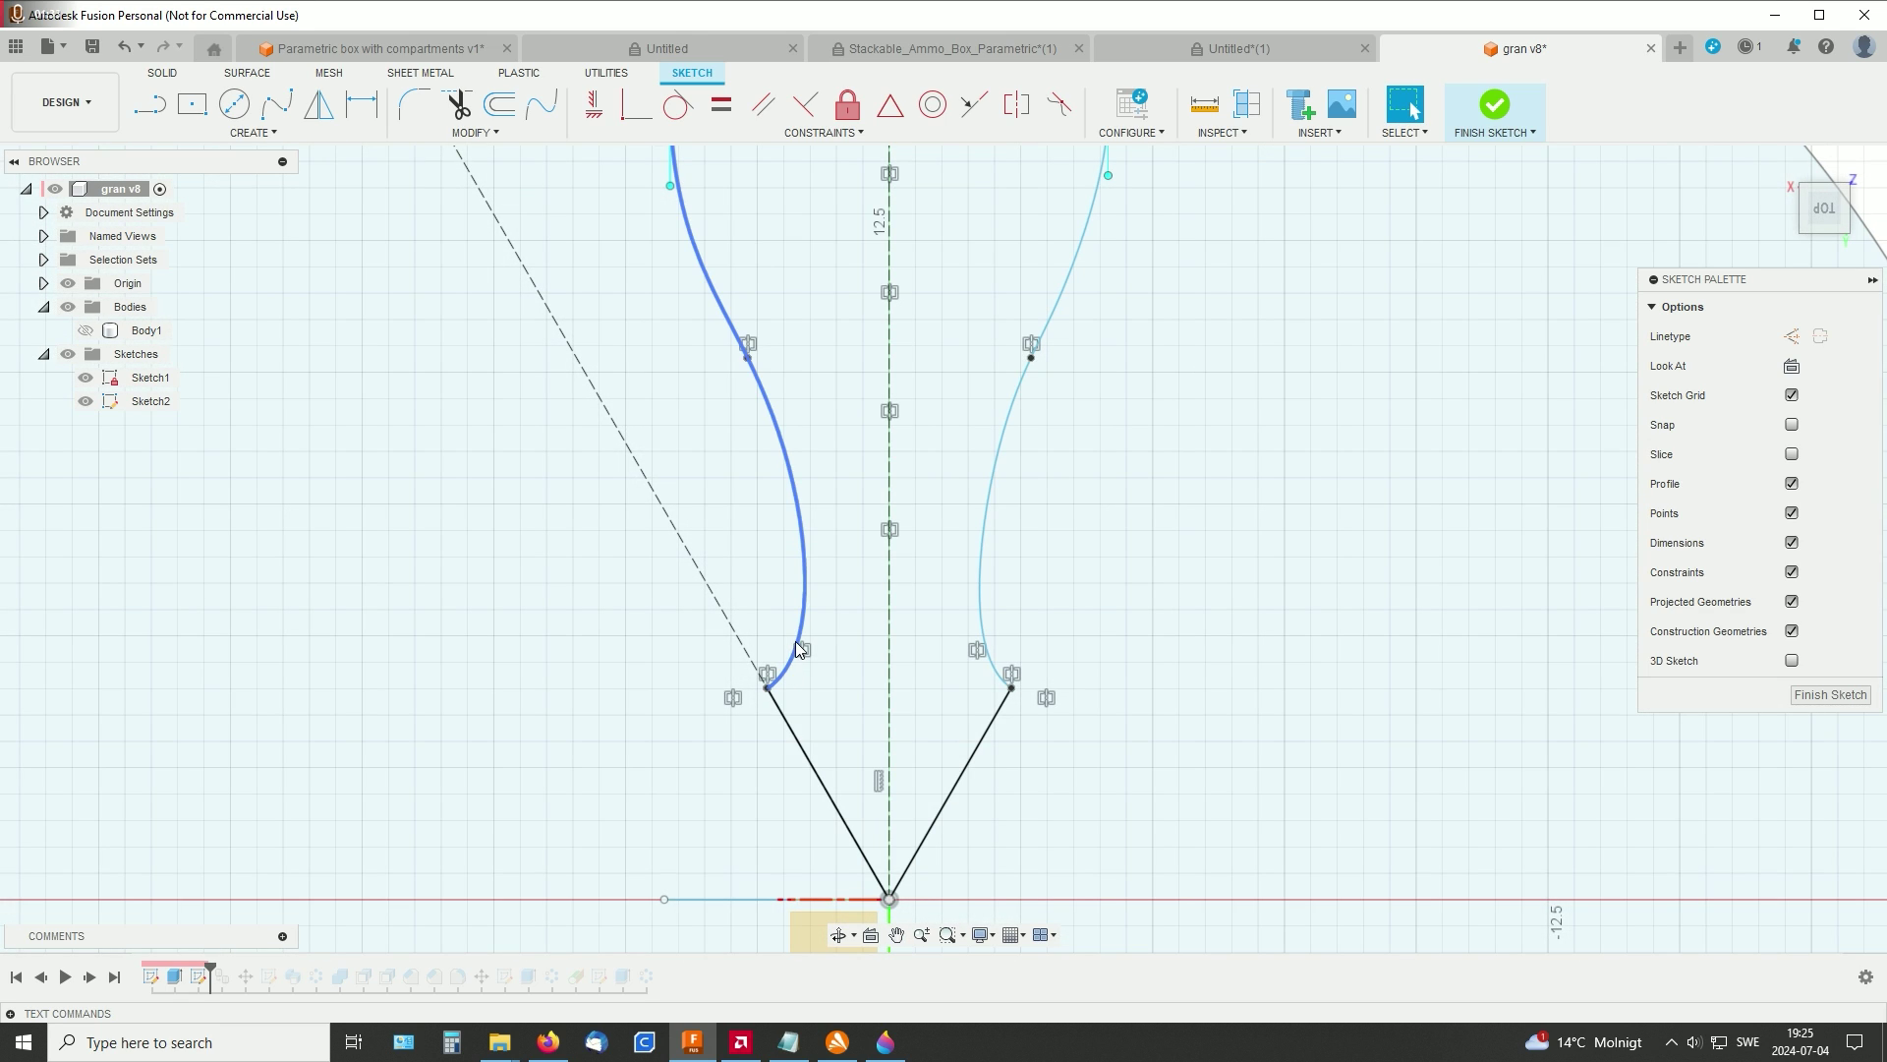
Step: Select the profile's left spline and inspect its lower end where it meets the angled line
{"action": "left_click", "coordinate": [796, 643]}
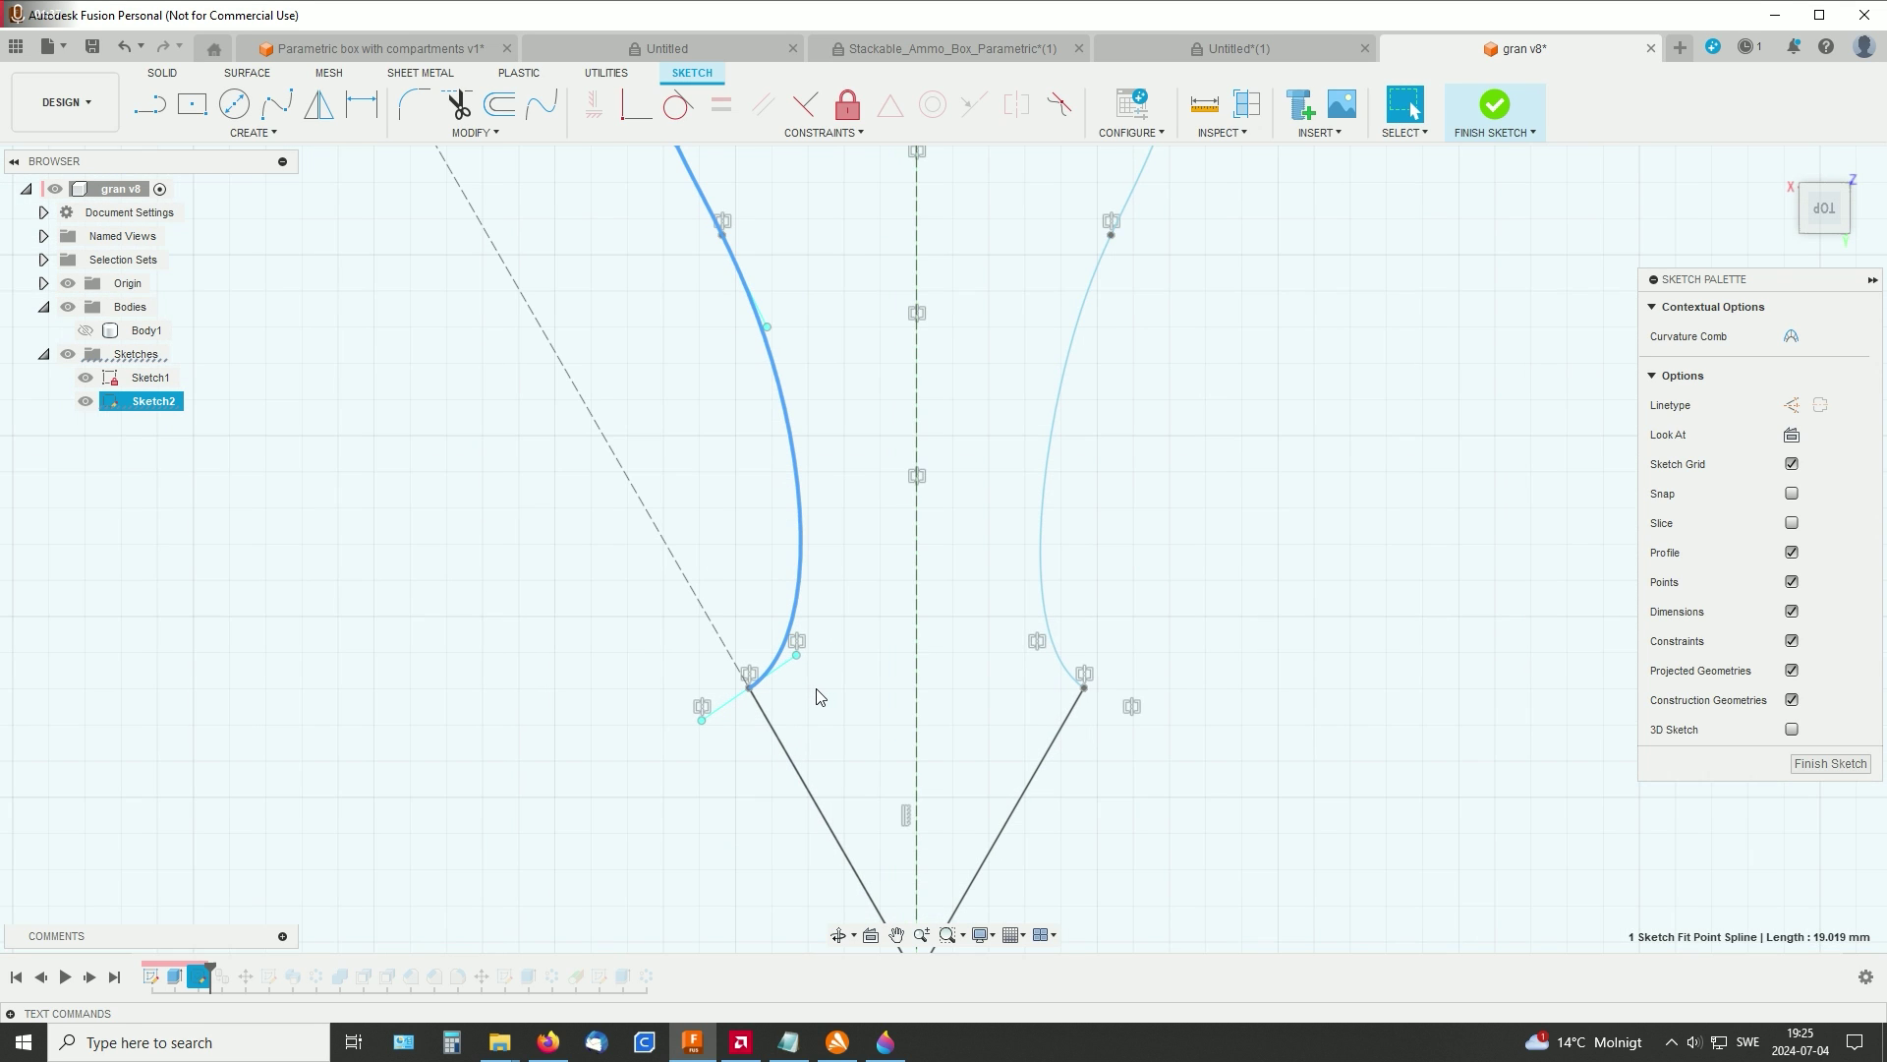
{"action": "scroll", "coordinate": [821, 700], "scroll_direction": "down", "scroll_amount": 3}
{"action": "scroll", "coordinate": [824, 703], "scroll_direction": "down", "scroll_amount": 1}
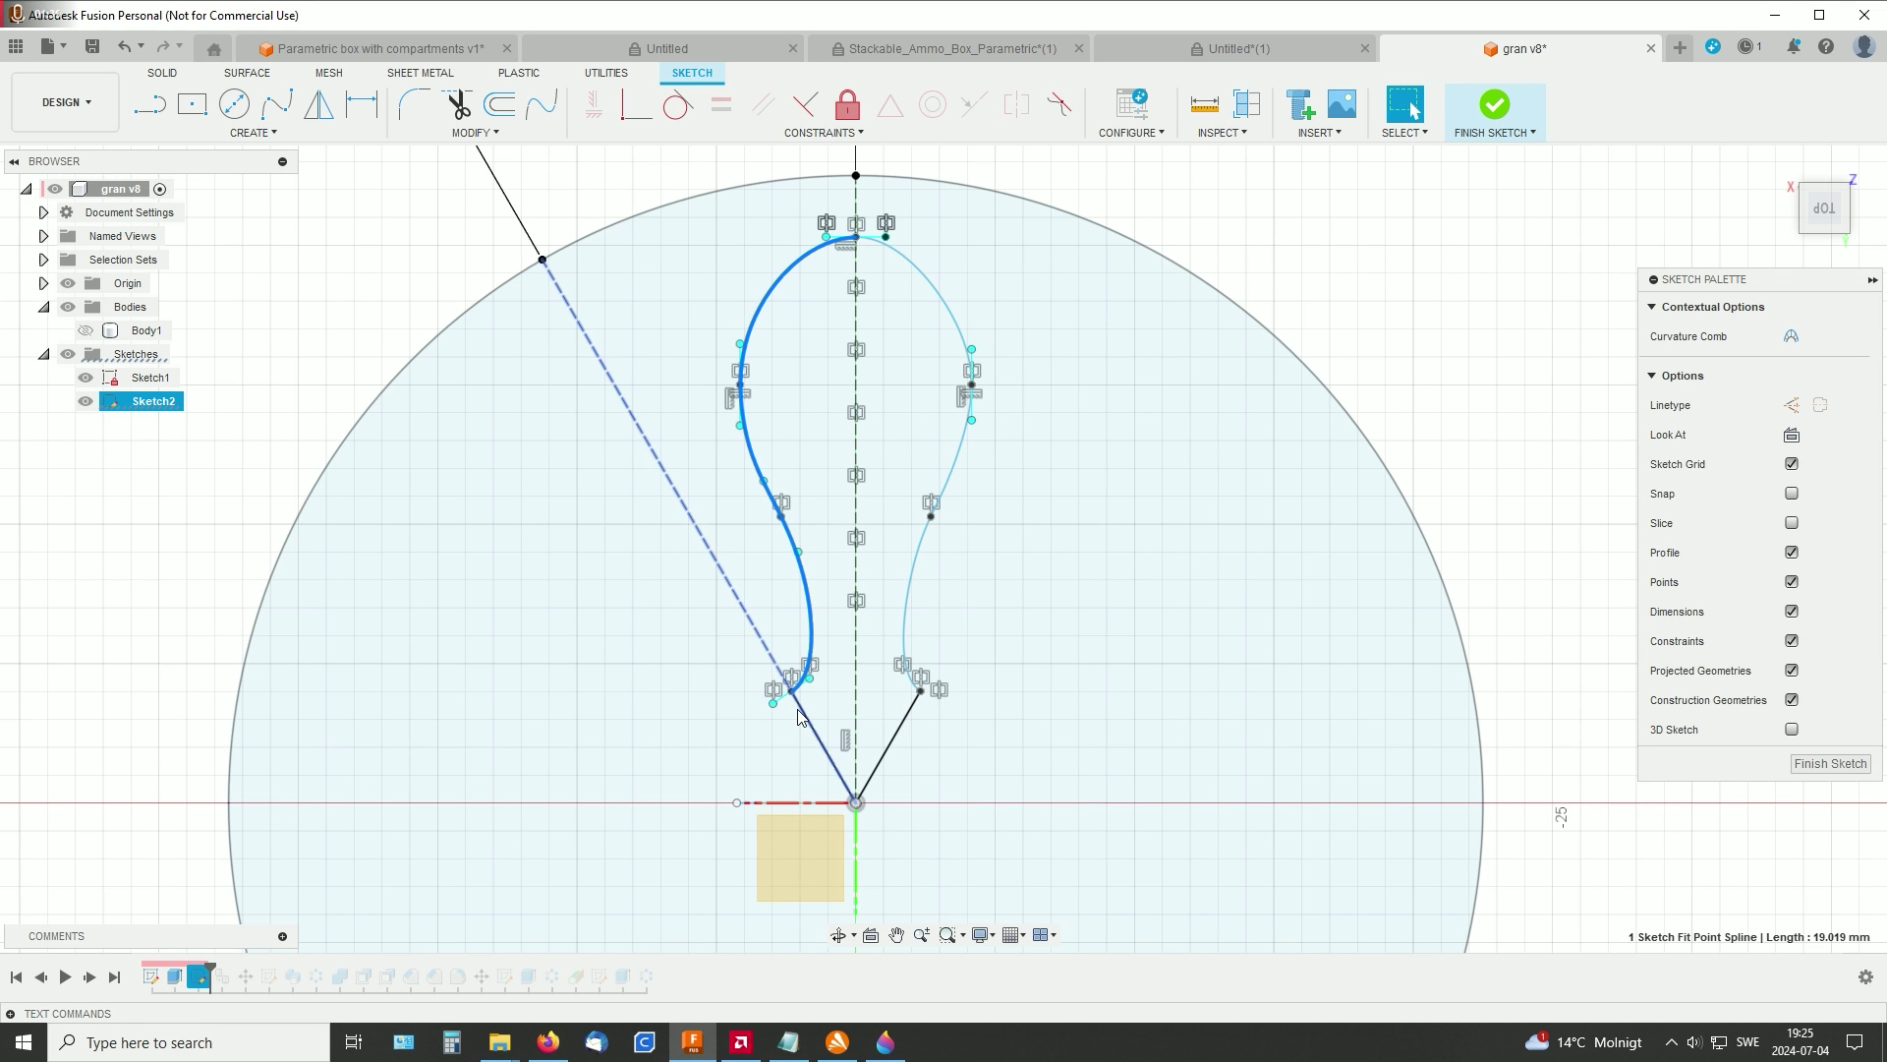
{"action": "scroll", "coordinate": [827, 714], "scroll_direction": "up", "scroll_amount": 1}
{"action": "scroll", "coordinate": [824, 715], "scroll_direction": "up", "scroll_amount": 1}
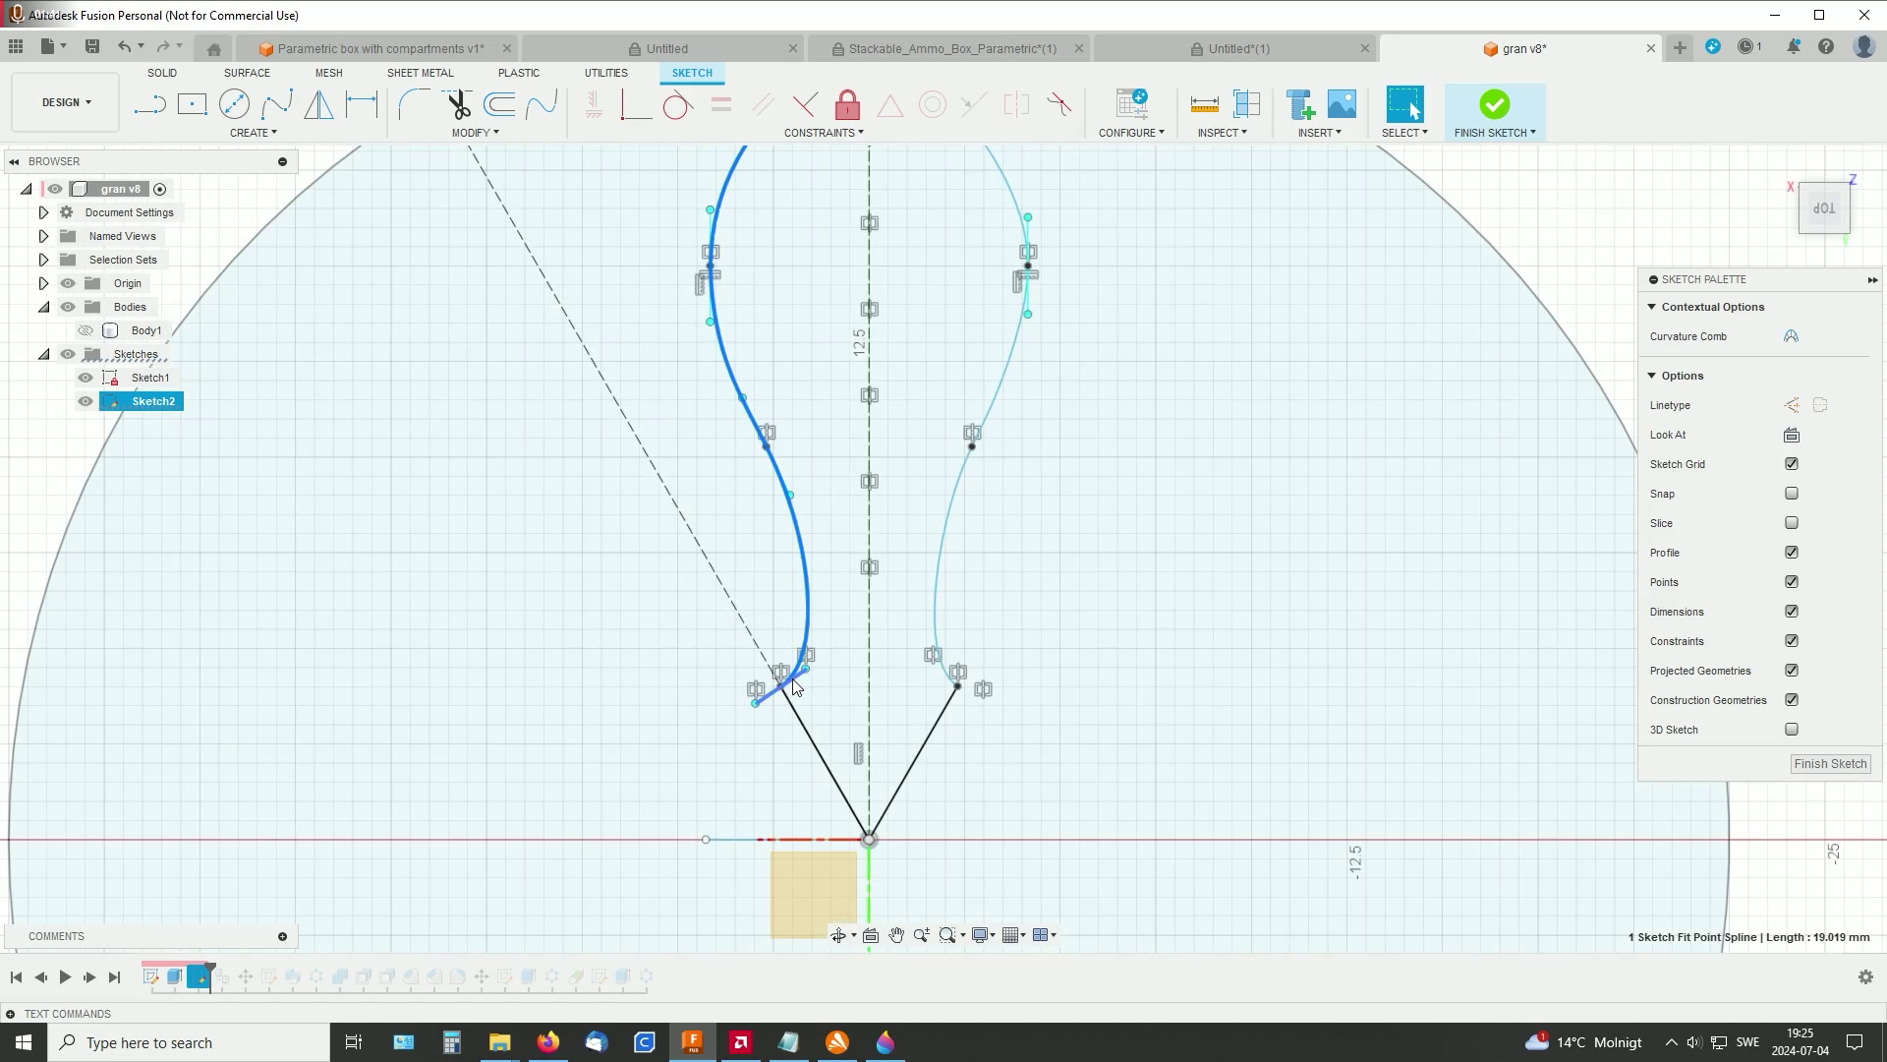
{"action": "left_click", "coordinate": [776, 688]}
{"action": "scroll", "coordinate": [1121, 610], "scroll_direction": "down", "scroll_amount": 1}
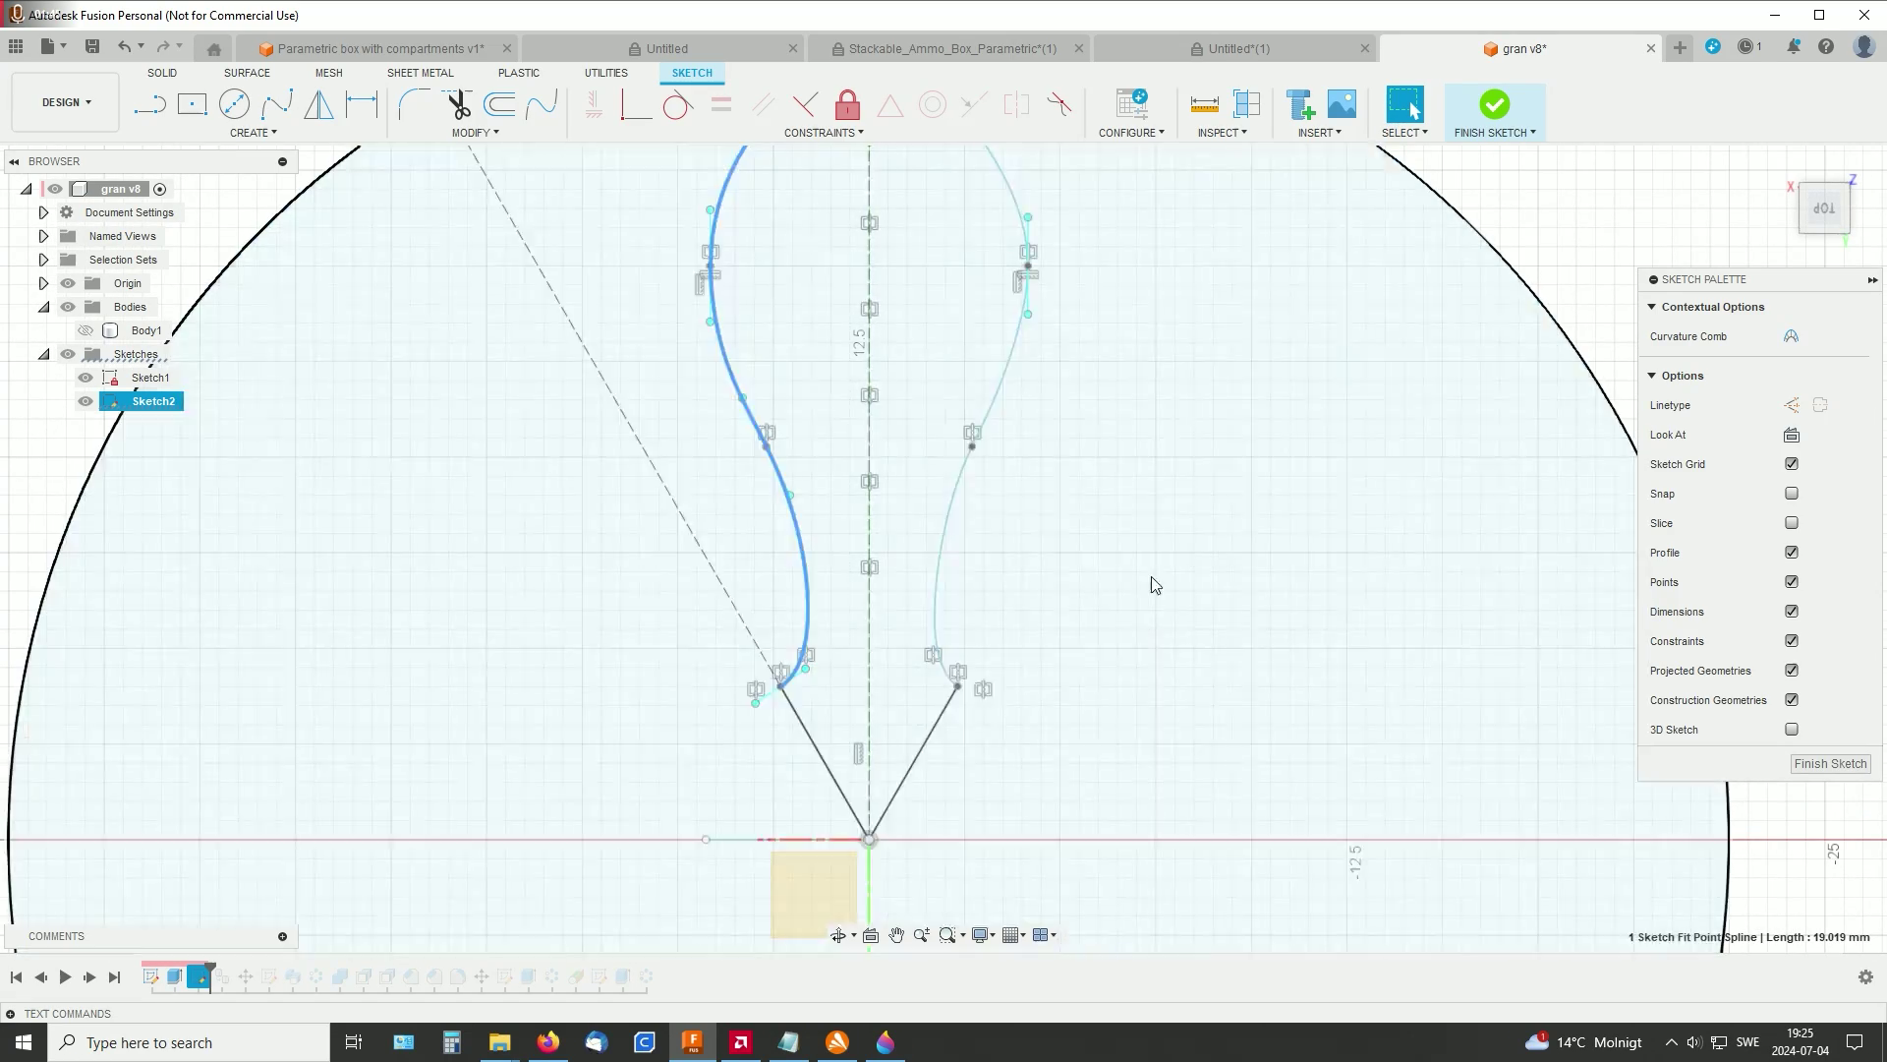
{"action": "scroll", "coordinate": [1150, 592], "scroll_direction": "down", "scroll_amount": 1}
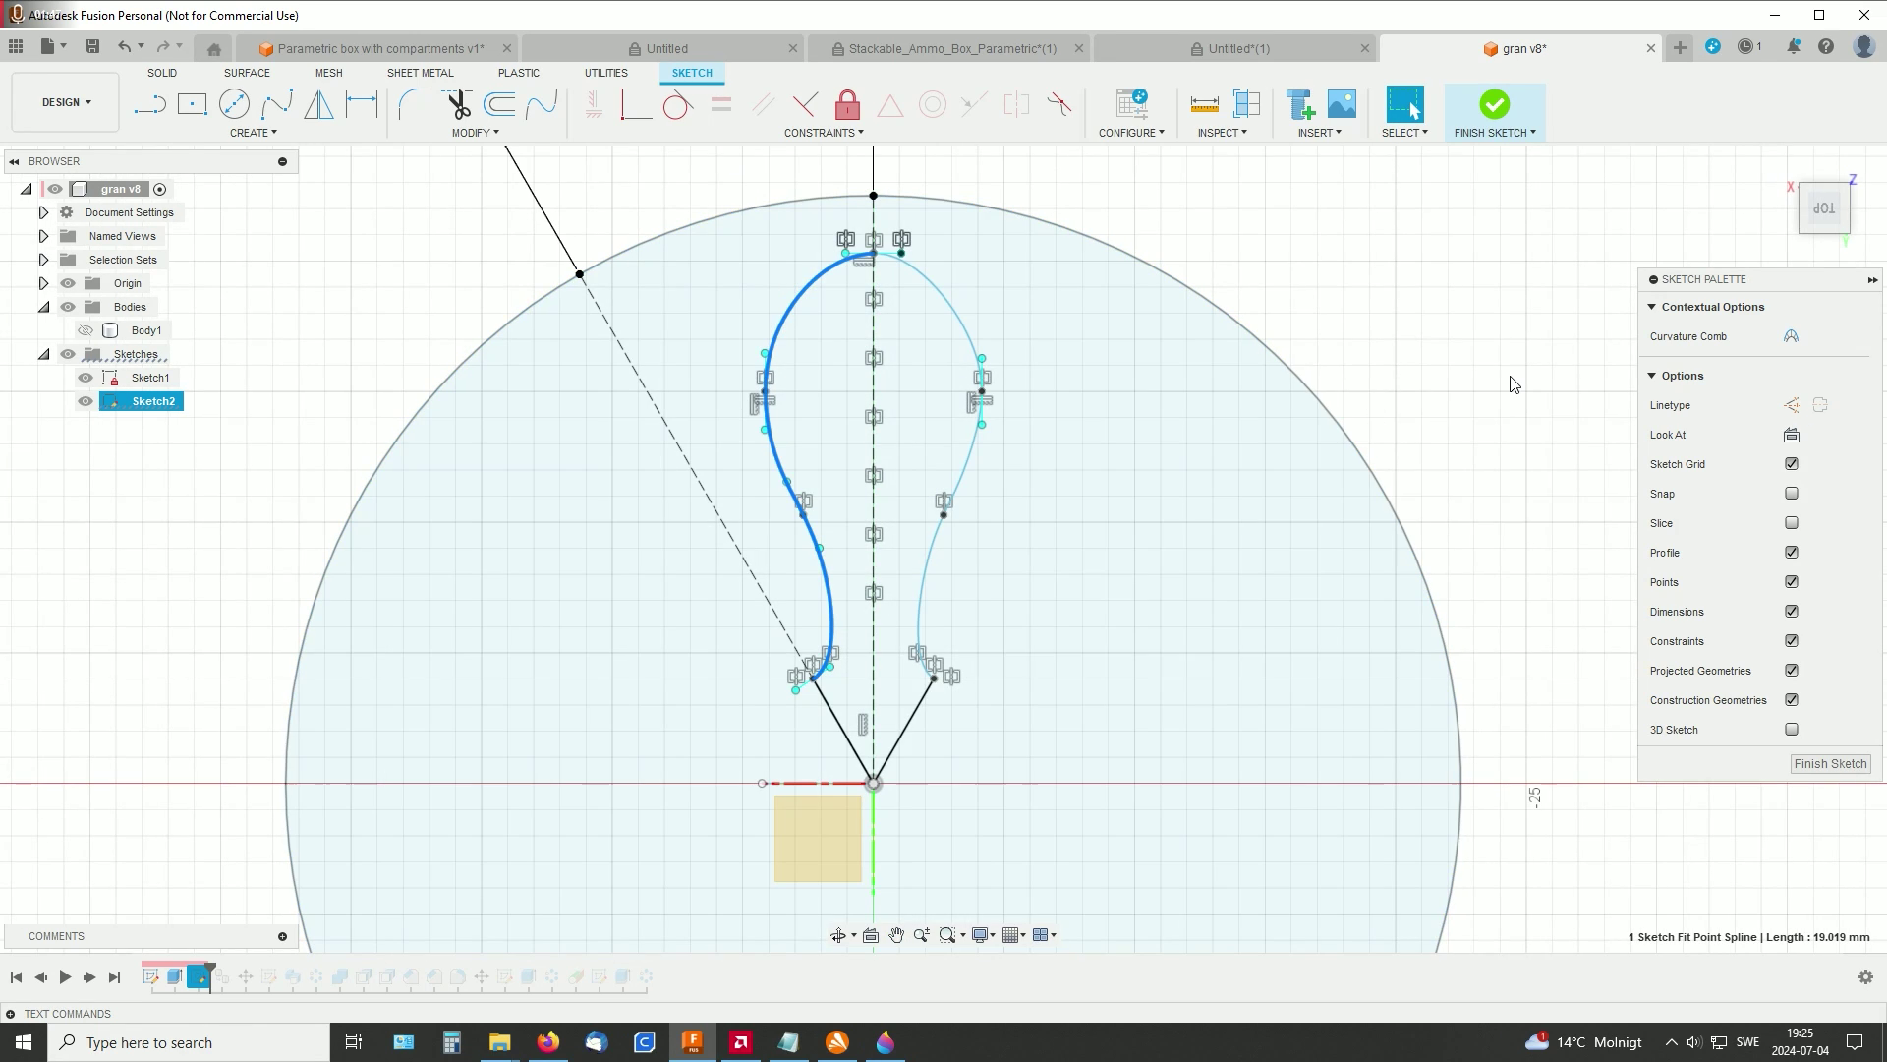
Step: Review the whole mirrored profile against the circle and the angled line, and finish the sketch
{"action": "middle_click_drag", "start_coordinate": [1498, 381], "coordinate": [1518, 377]}
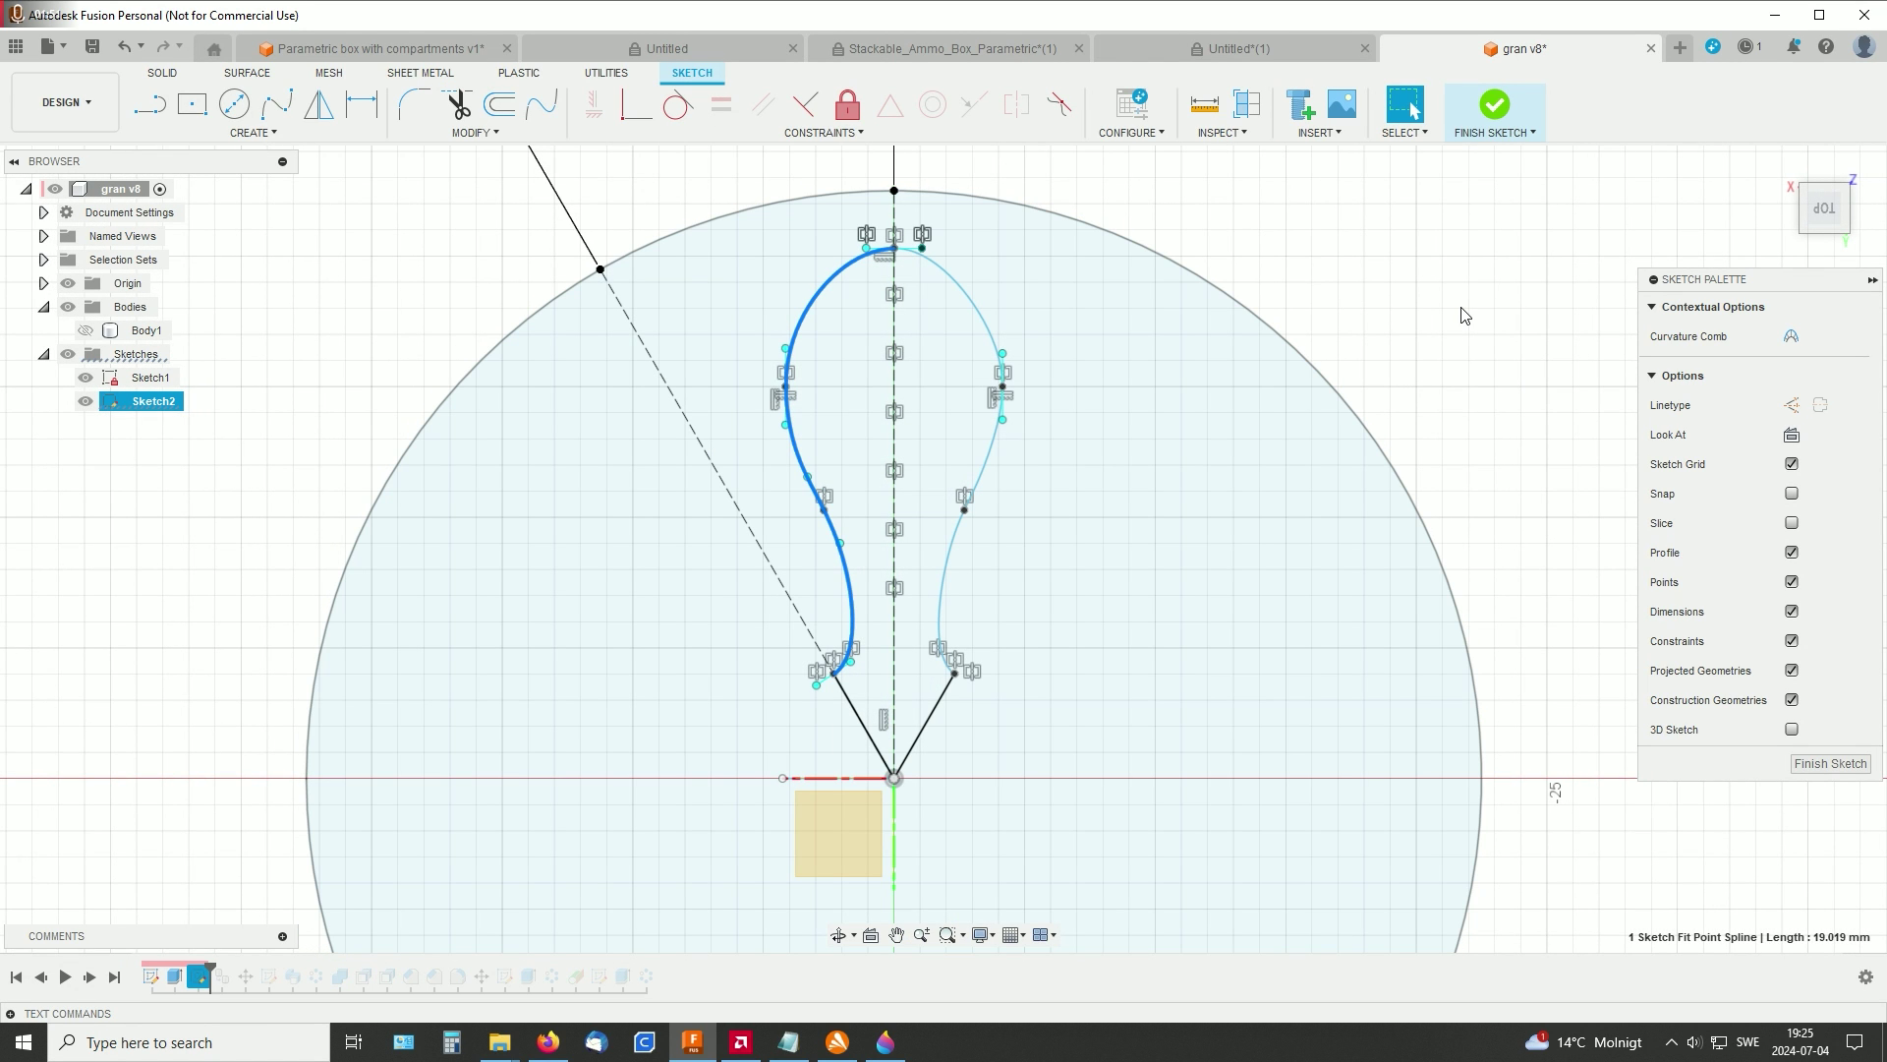
{"action": "mouse_move", "coordinate": [1464, 315]}
{"action": "middle_mouse_down"}
{"action": "mouse_move", "coordinate": [1436, 374]}
{"action": "mouse_move", "coordinate": [1371, 358]}
{"action": "middle_mouse_up"}
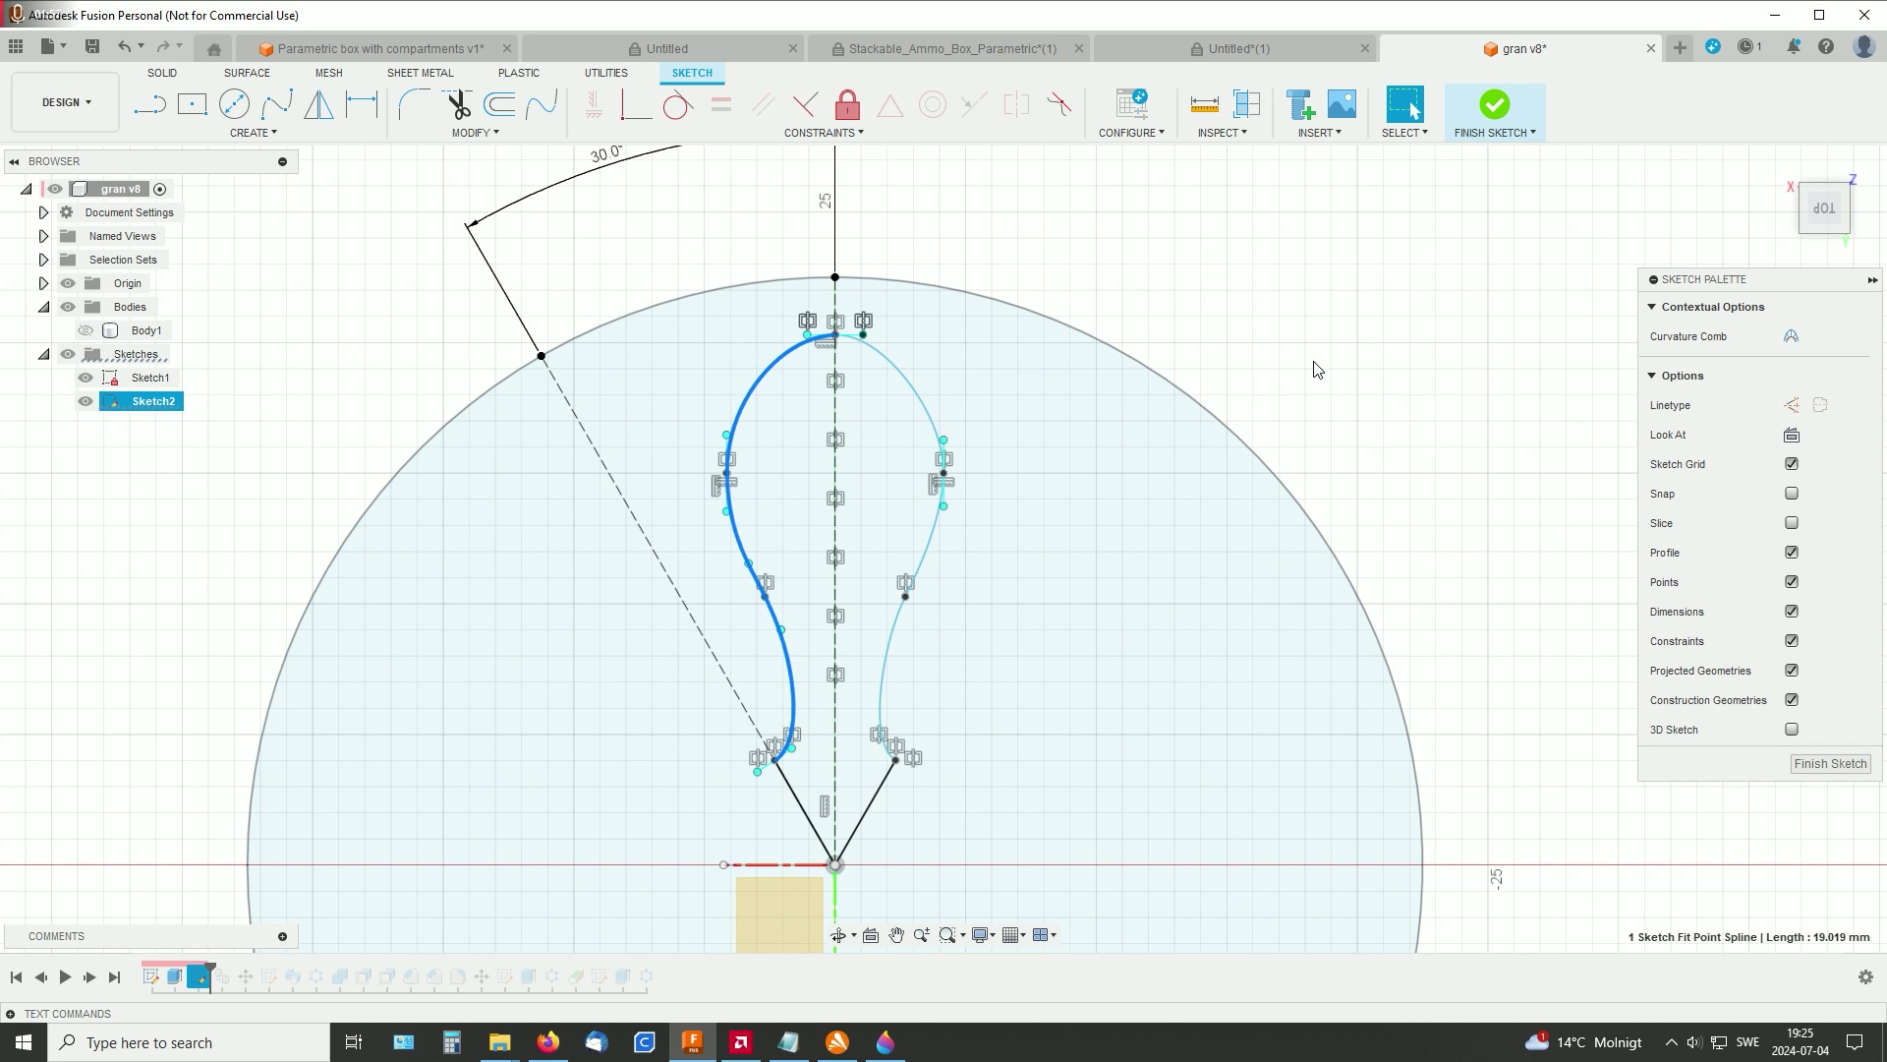
{"action": "middle_click_drag", "start_coordinate": [1241, 320], "coordinate": [1280, 293]}
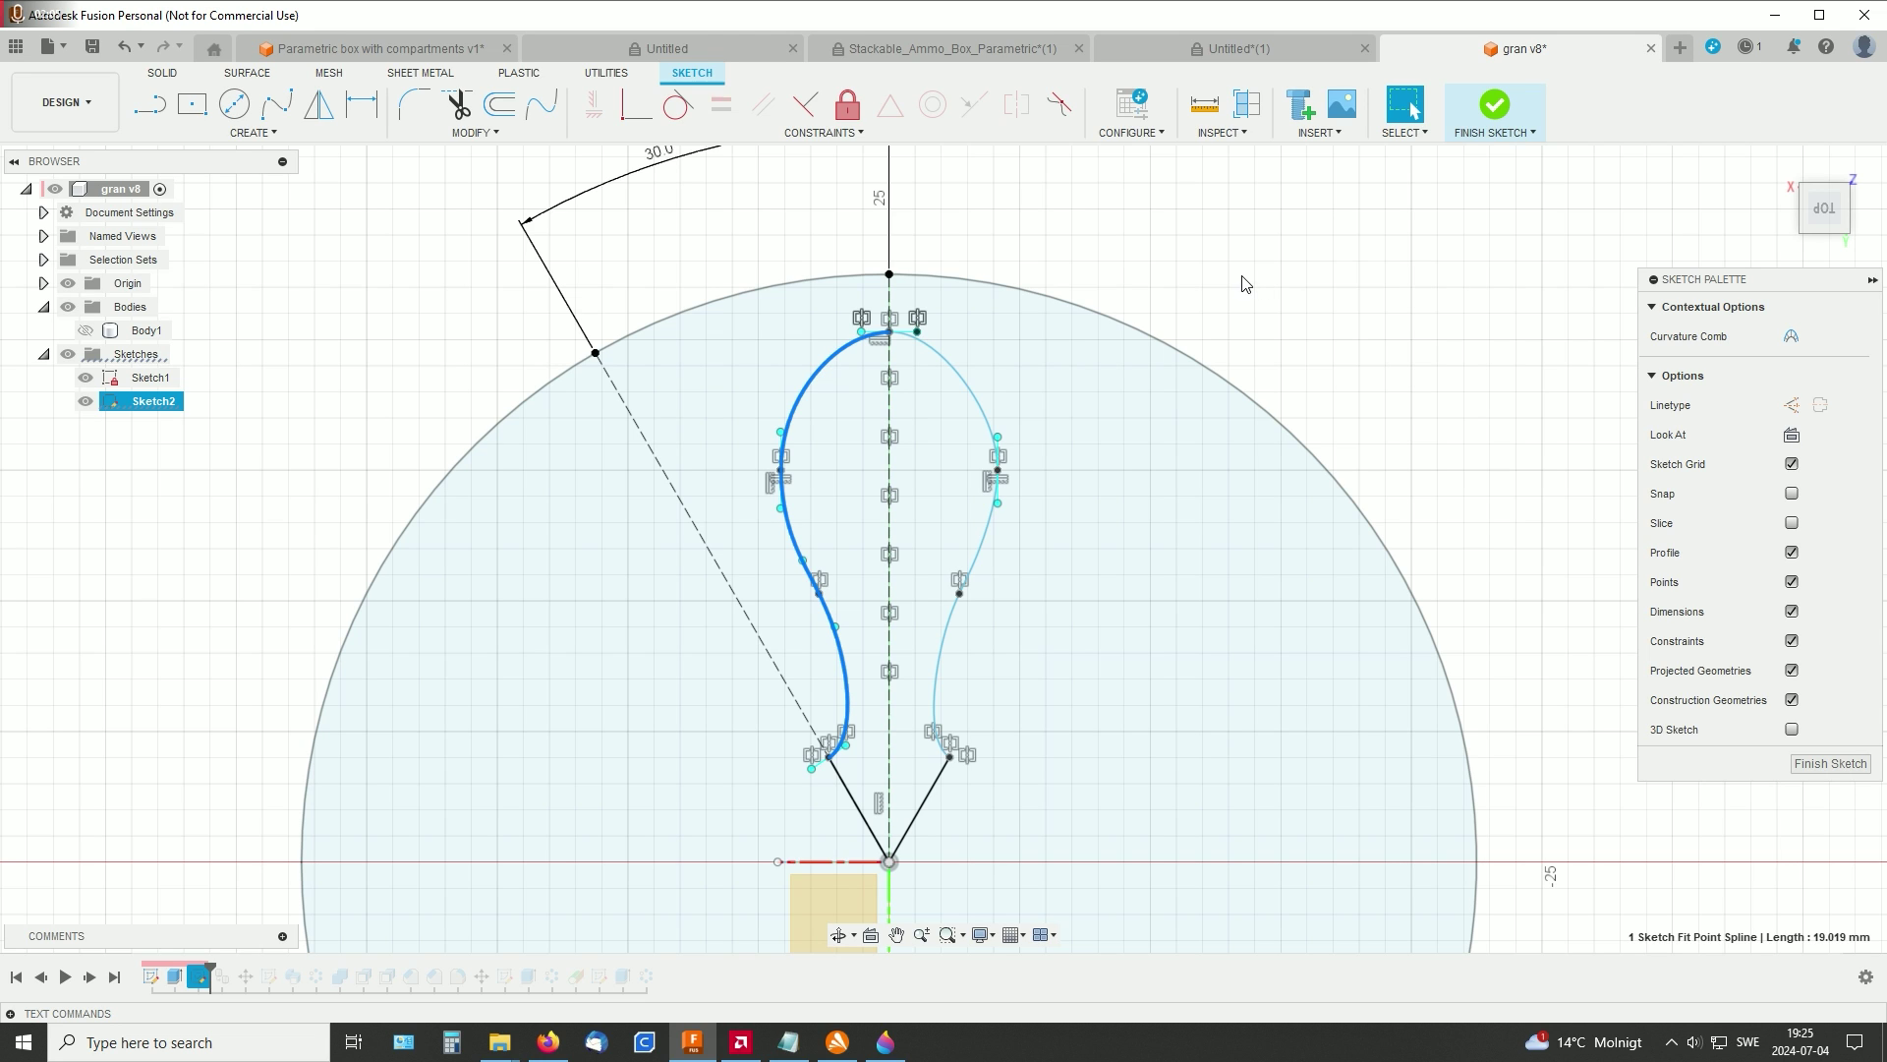
{"action": "mouse_move", "coordinate": [1252, 268]}
{"action": "middle_mouse_down"}
{"action": "mouse_move", "coordinate": [1281, 240]}
{"action": "mouse_move", "coordinate": [1302, 275]}
{"action": "middle_mouse_up"}
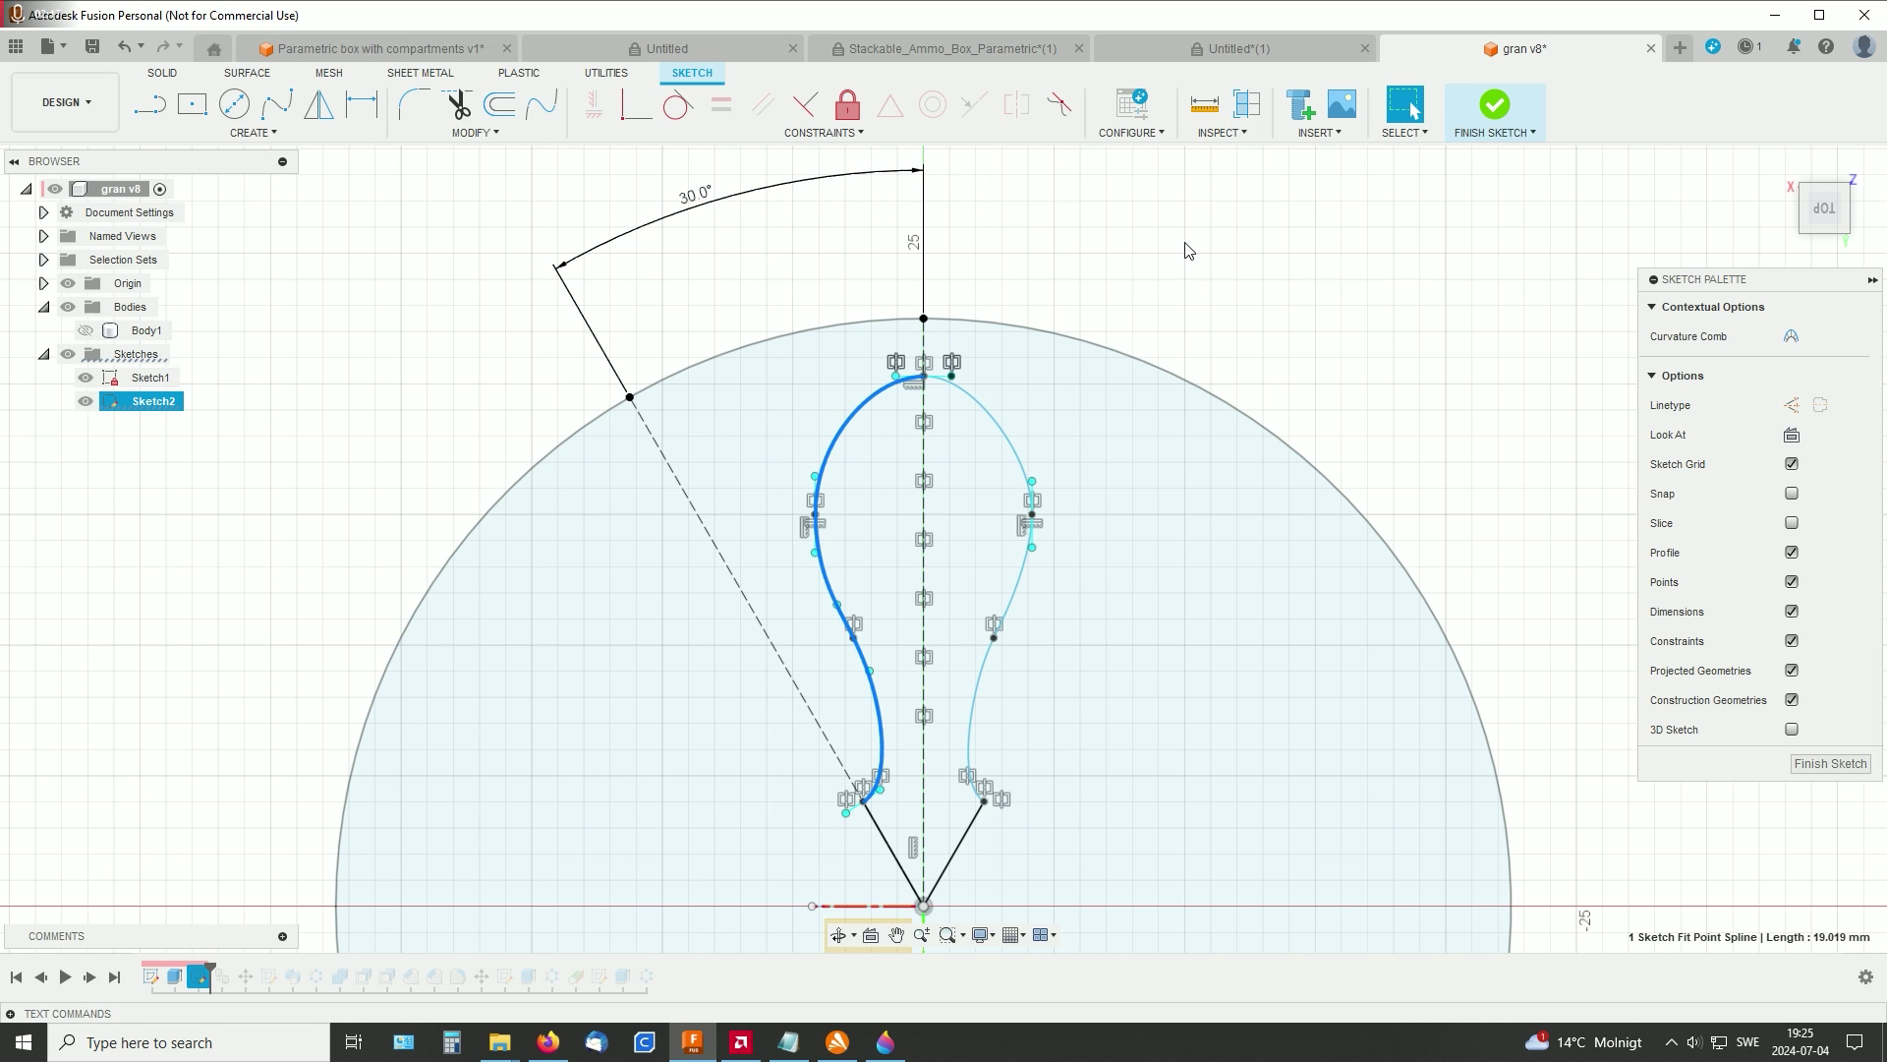
{"action": "scroll", "coordinate": [1180, 248], "scroll_direction": "down", "scroll_amount": 3}
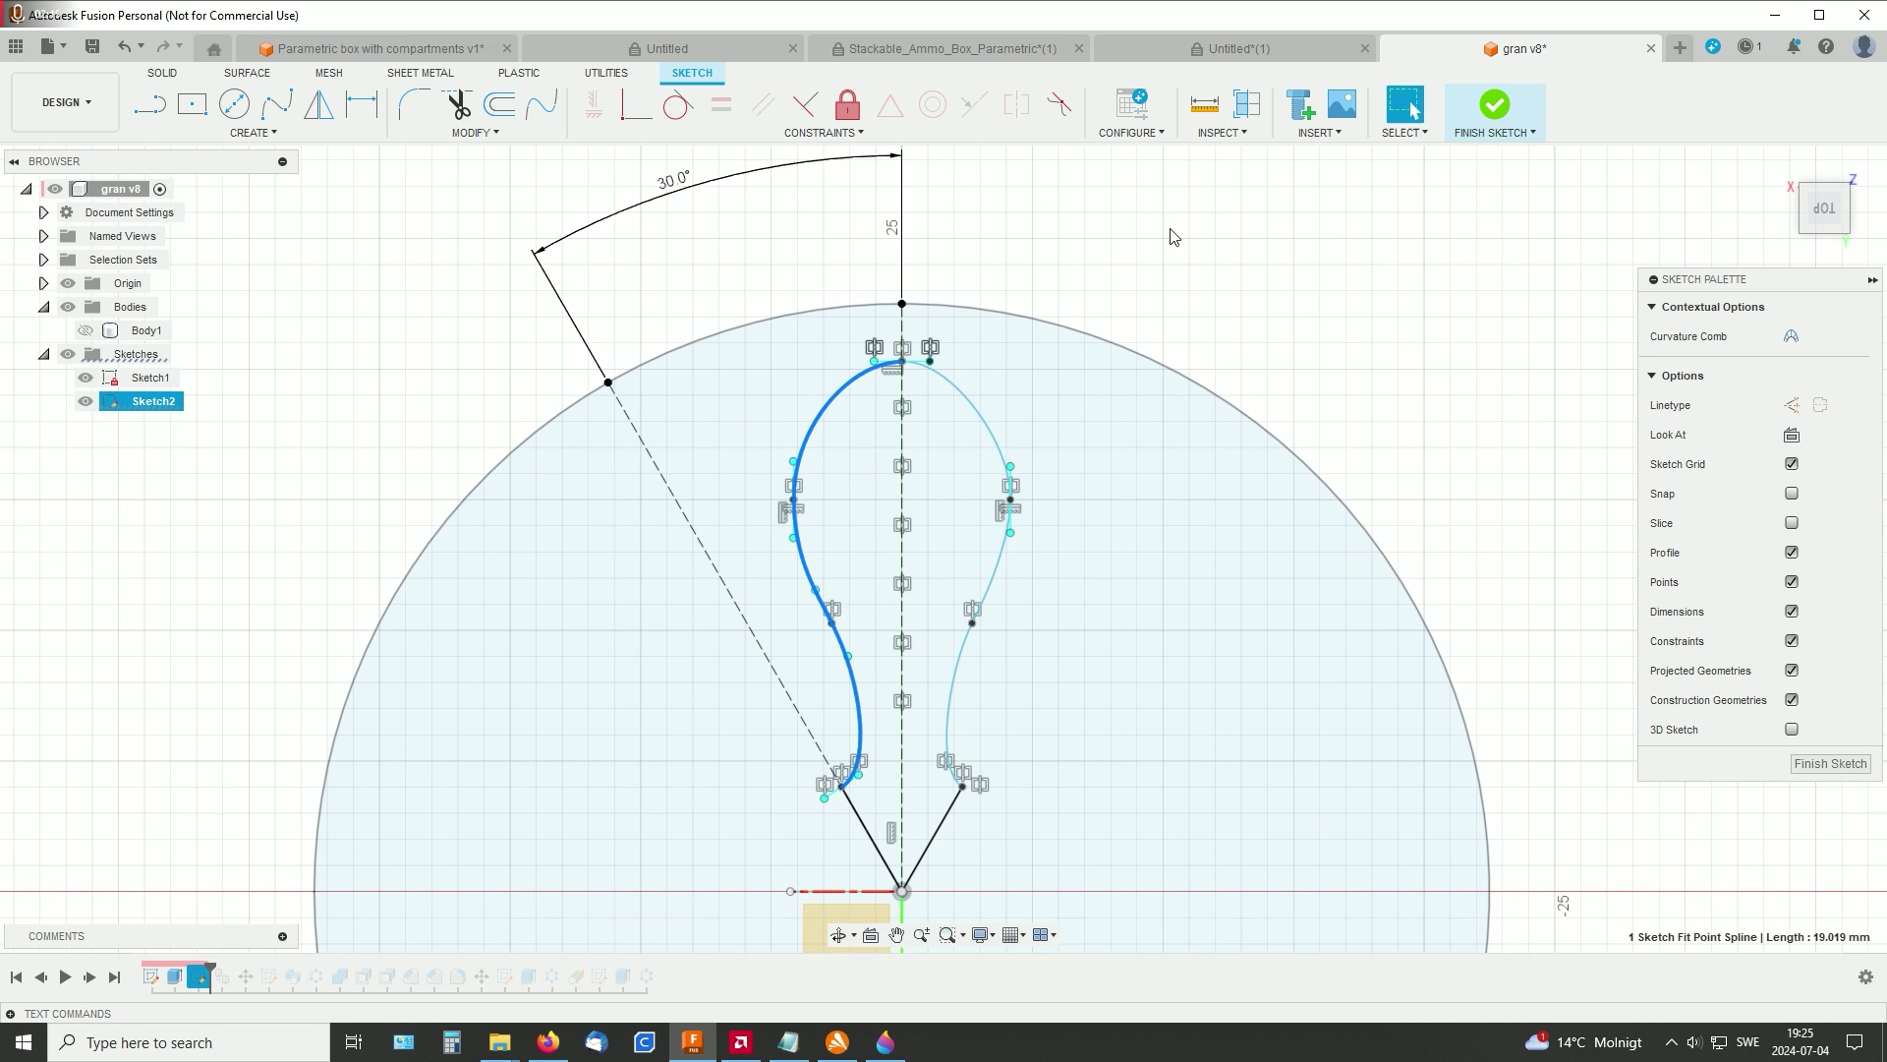
{"action": "scroll", "coordinate": [1245, 267], "scroll_direction": "down", "scroll_amount": 1}
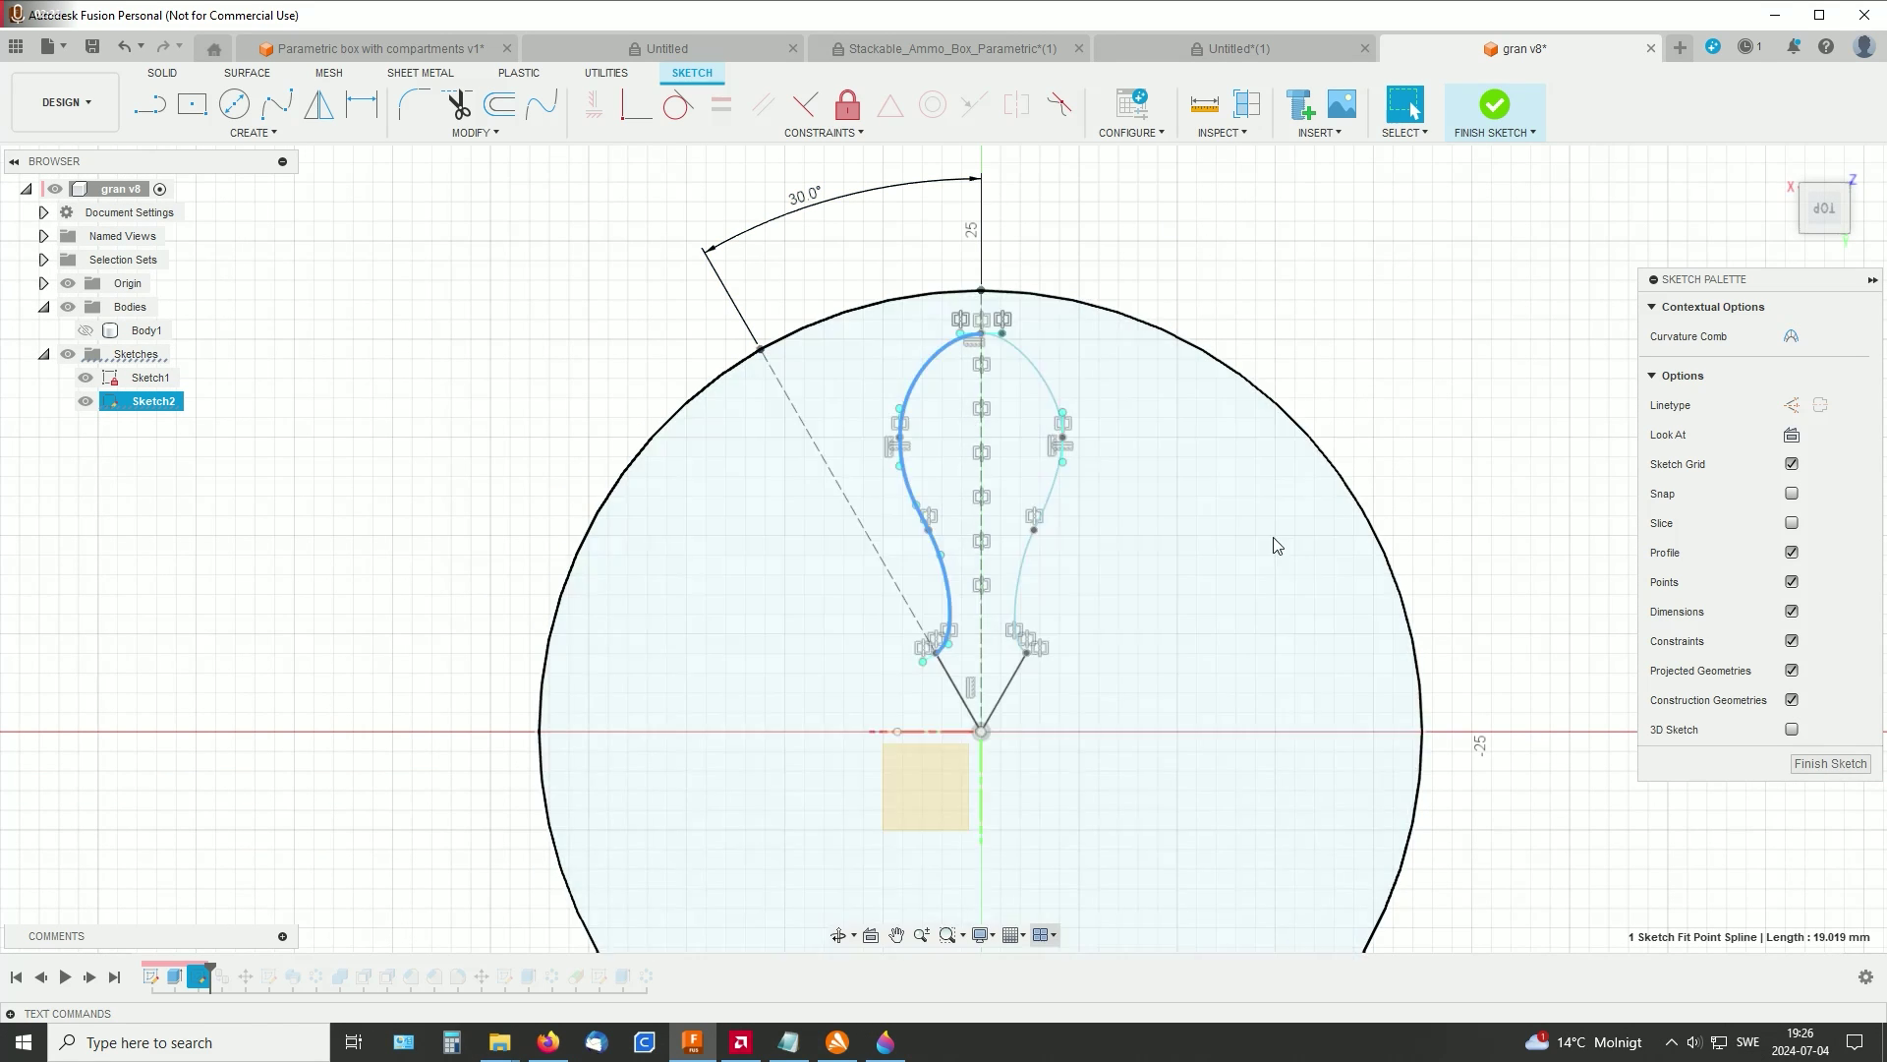
{"action": "middle_click_drag", "start_coordinate": [1194, 198], "coordinate": [1140, 273]}
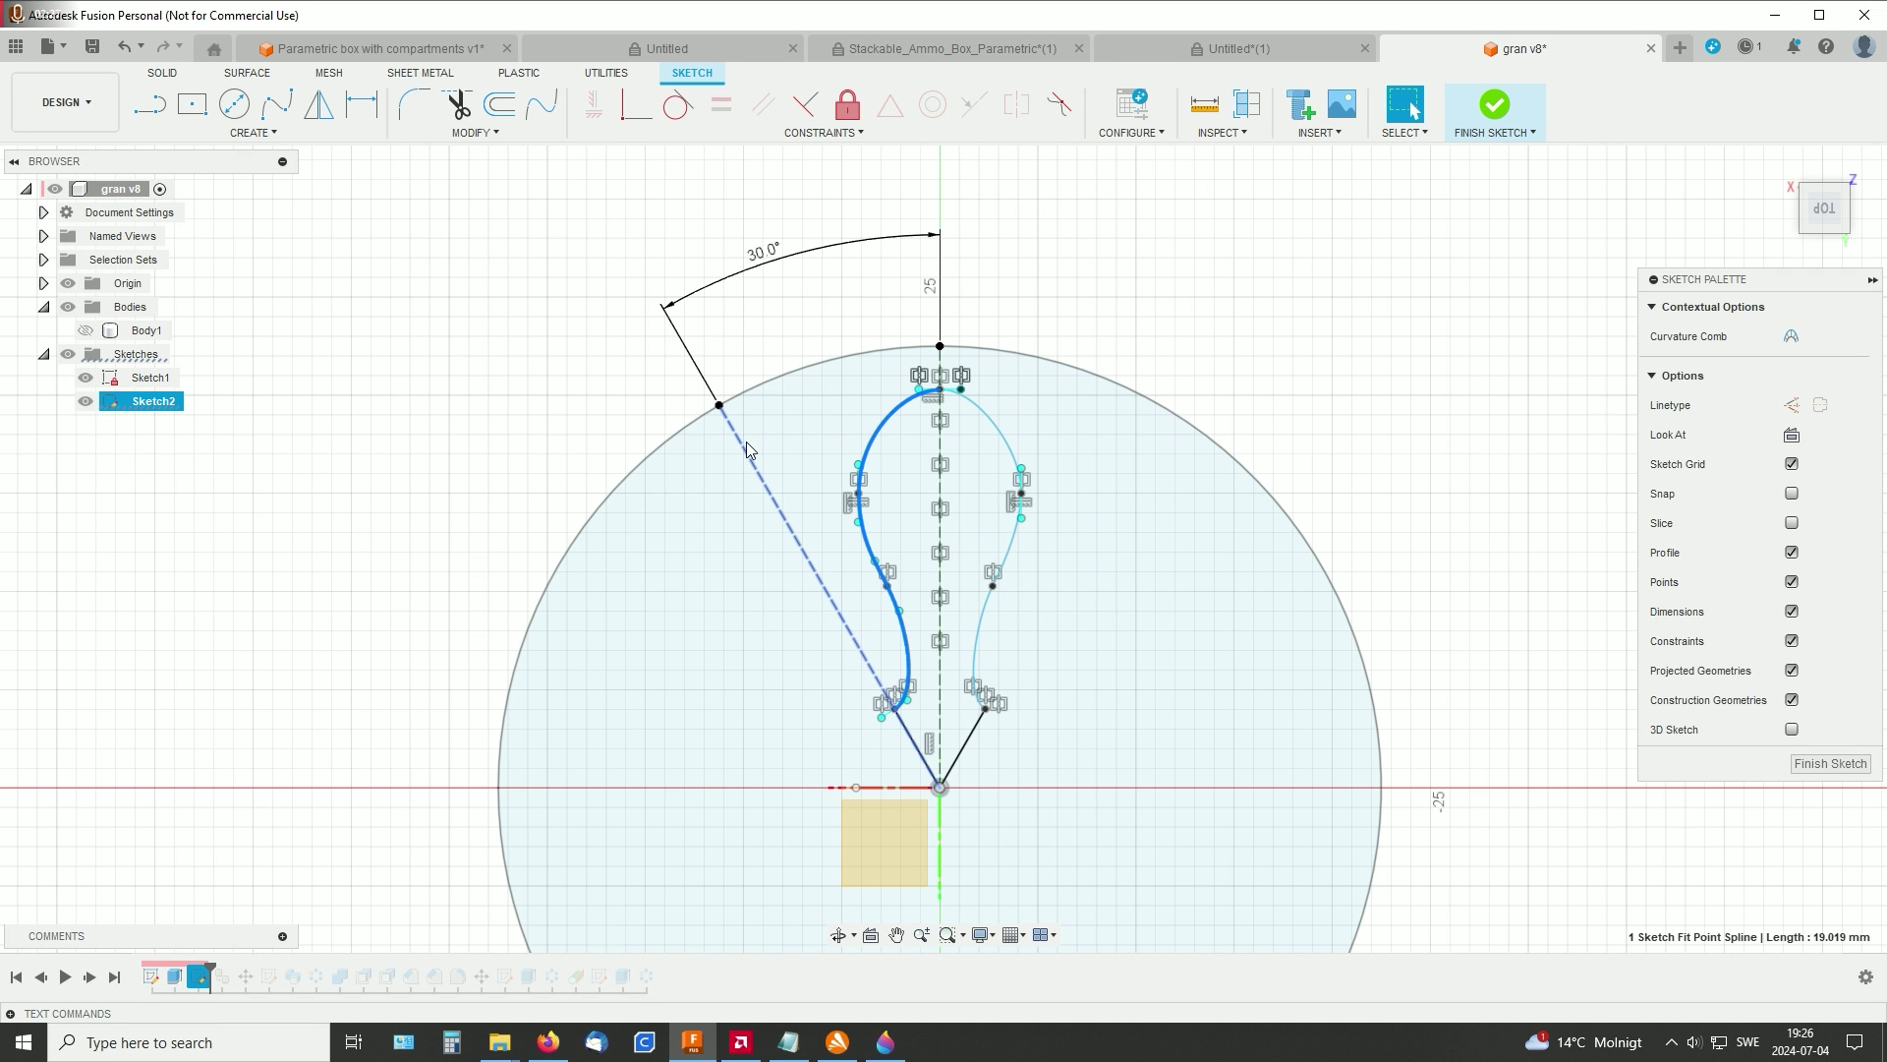
{"action": "middle_click_drag", "start_coordinate": [1181, 278], "coordinate": [1187, 280]}
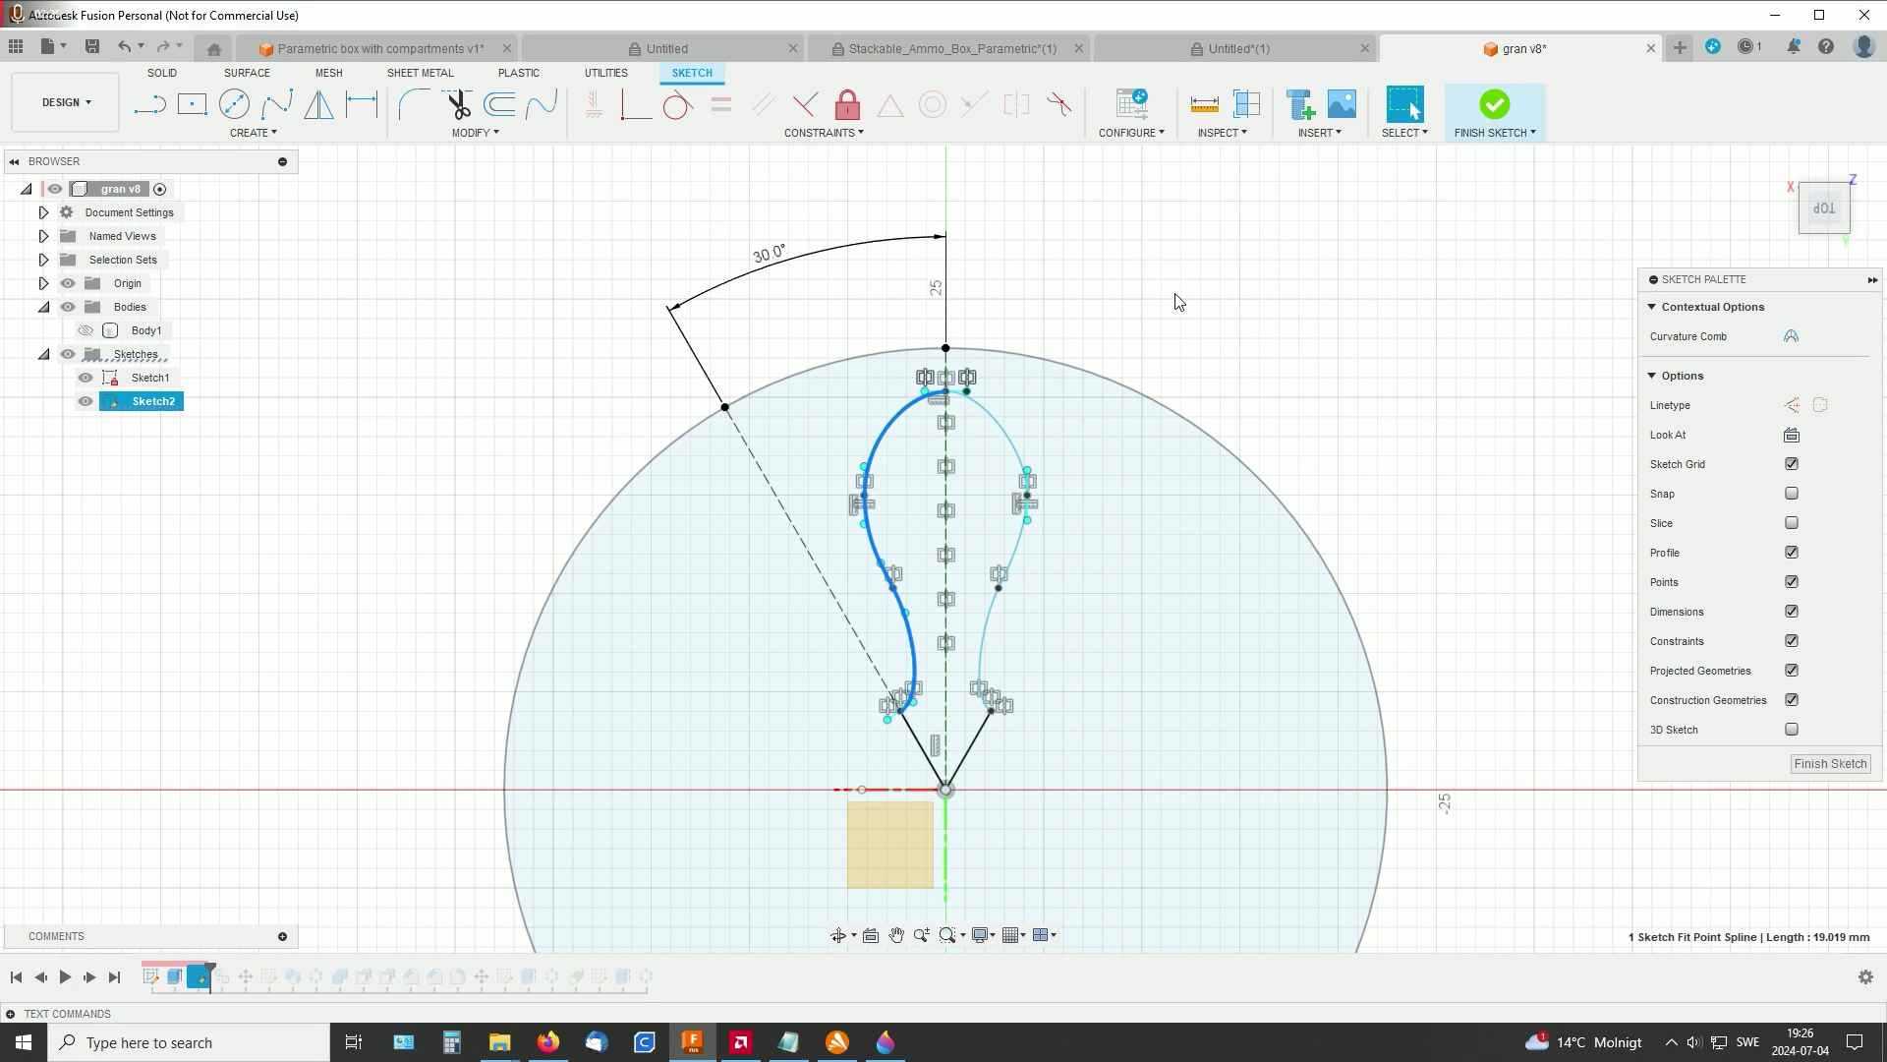
{"action": "left_click", "coordinate": [1496, 104]}
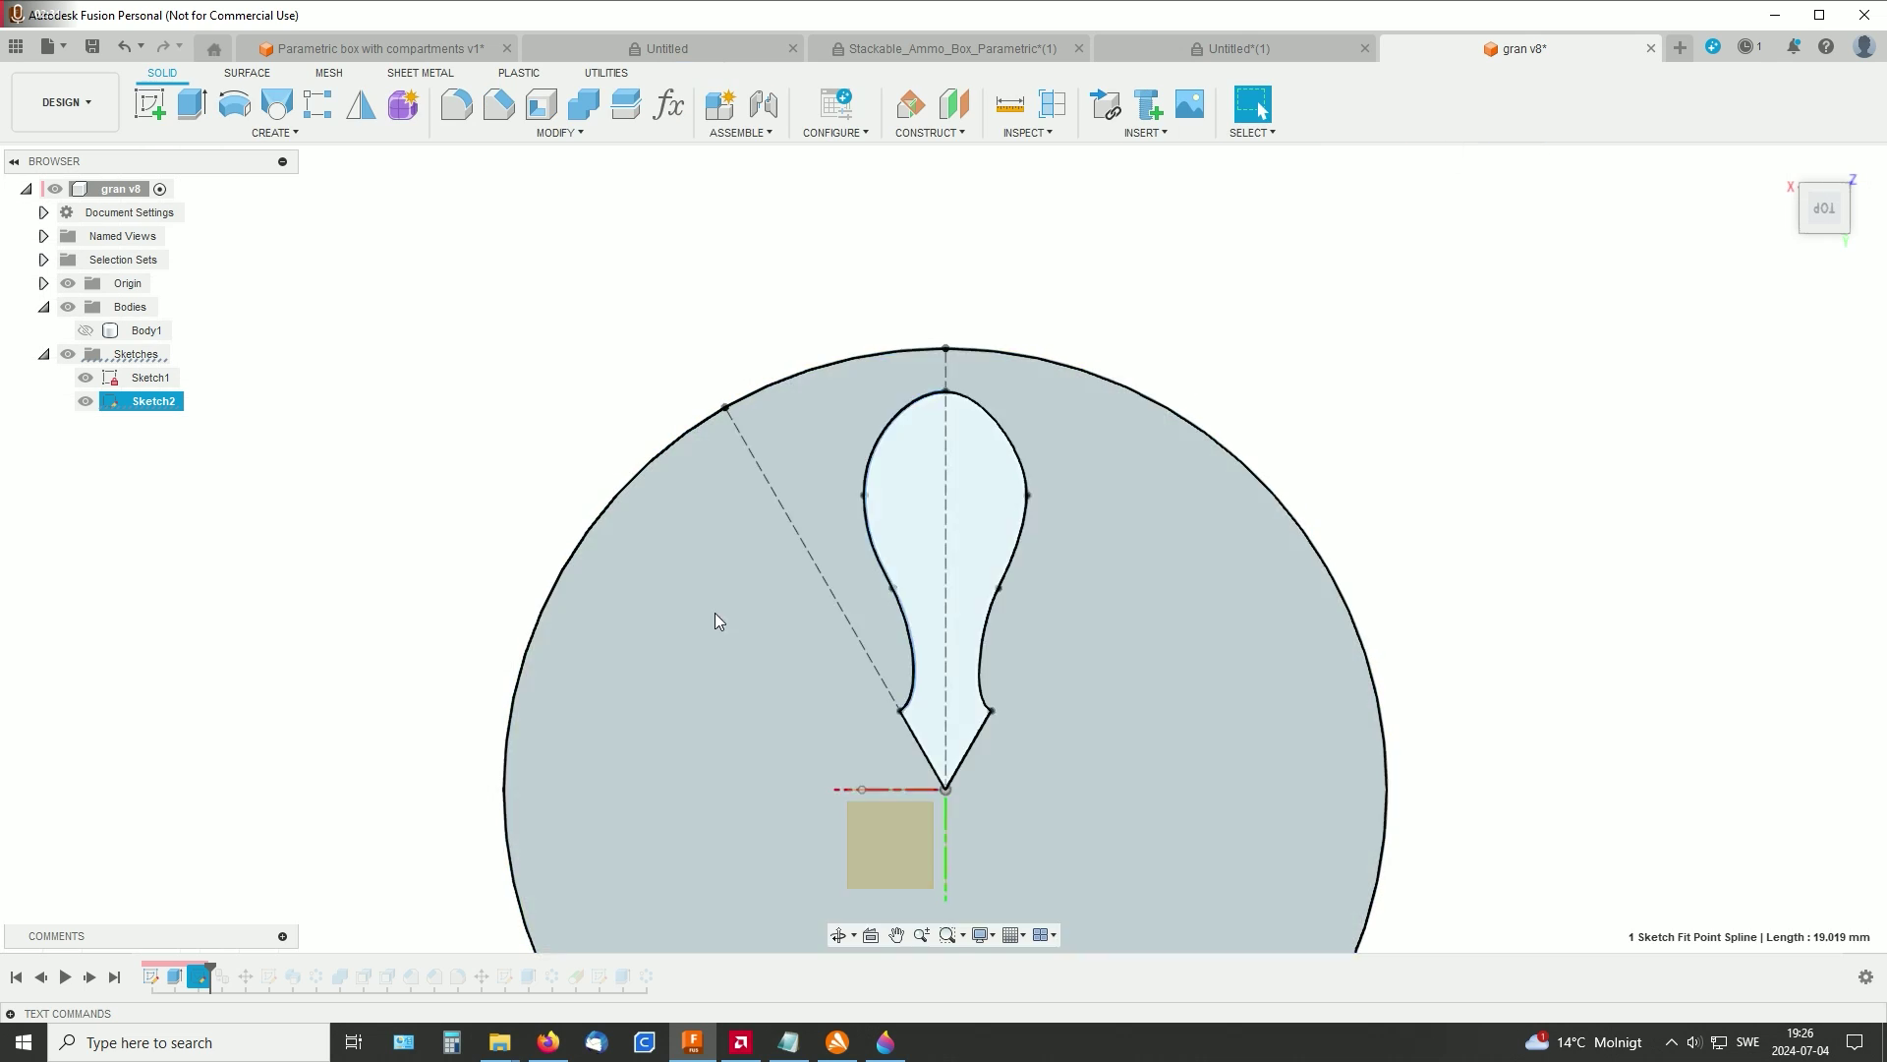
Step: Advance the history past the body copy that adds Body3 and show Body1
{"action": "middle_click_drag", "start_coordinate": [1013, 645], "coordinate": [1015, 565], "text": "shift"}
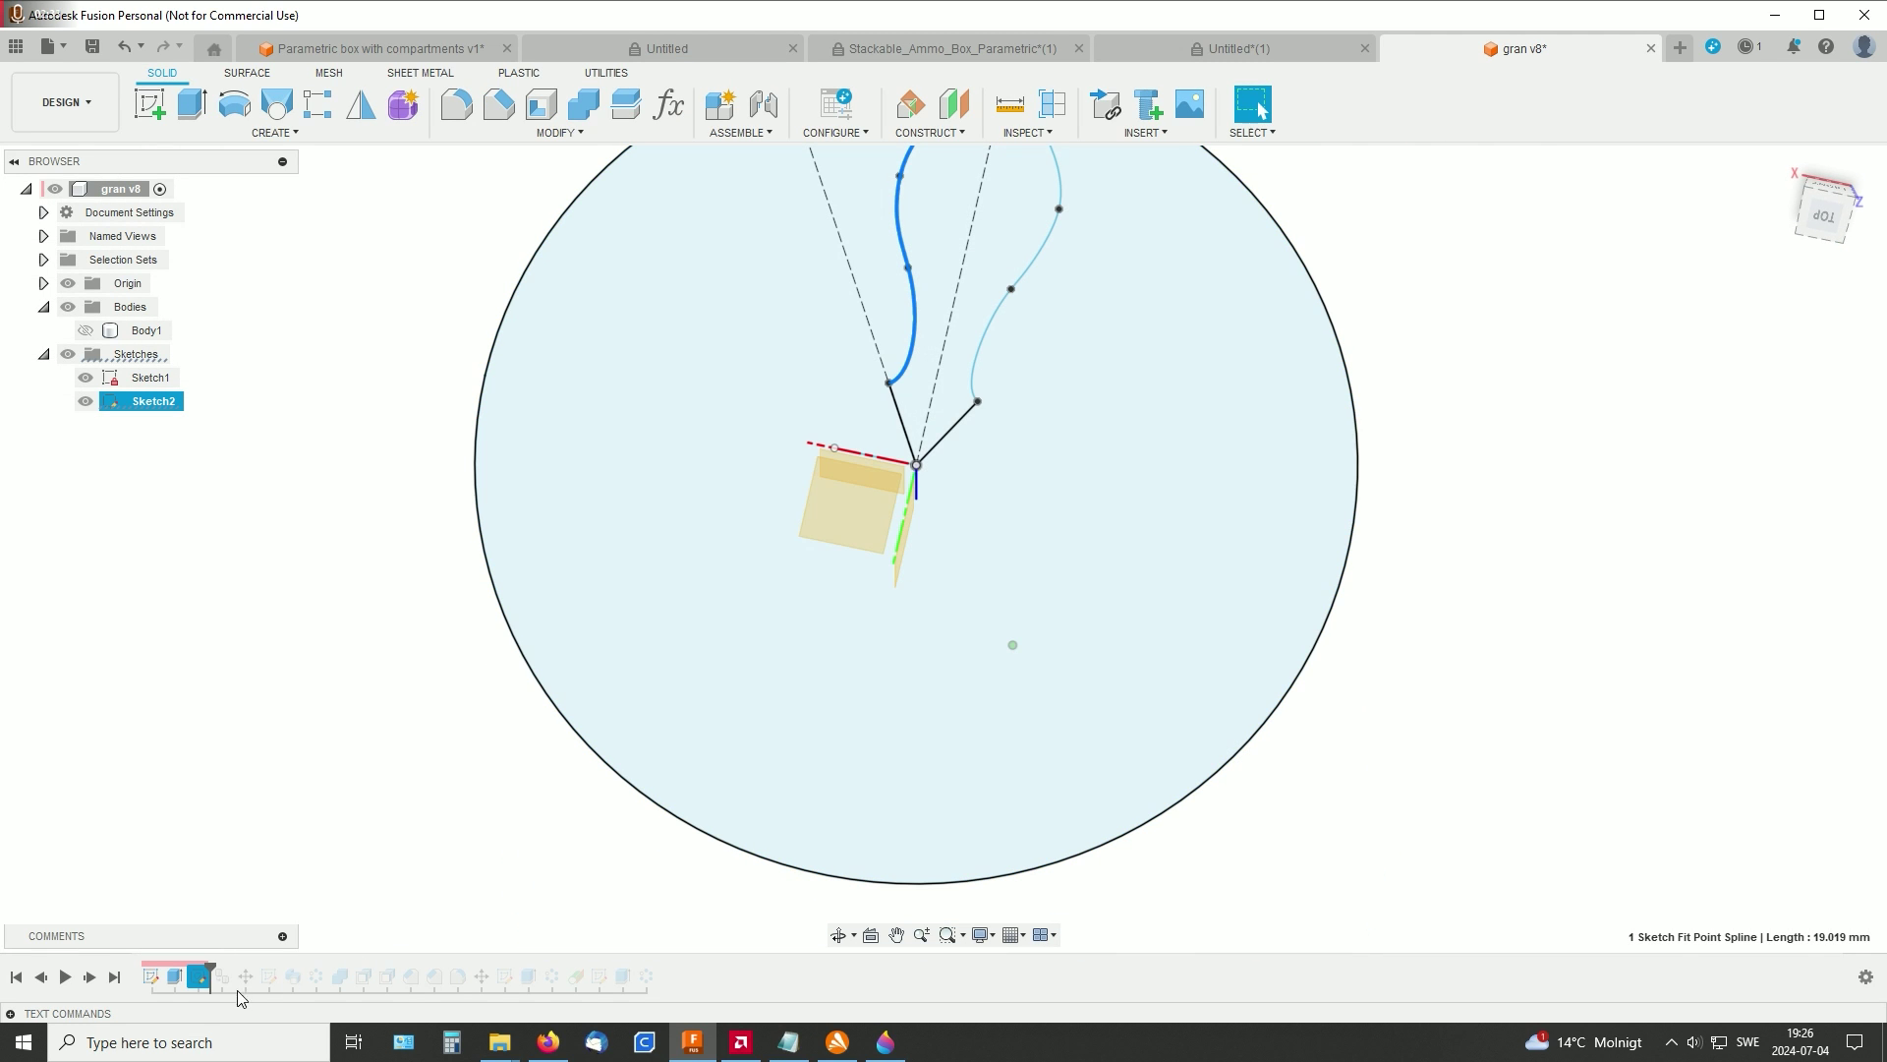
{"action": "left_click_drag", "start_coordinate": [210, 965], "coordinate": [234, 967]}
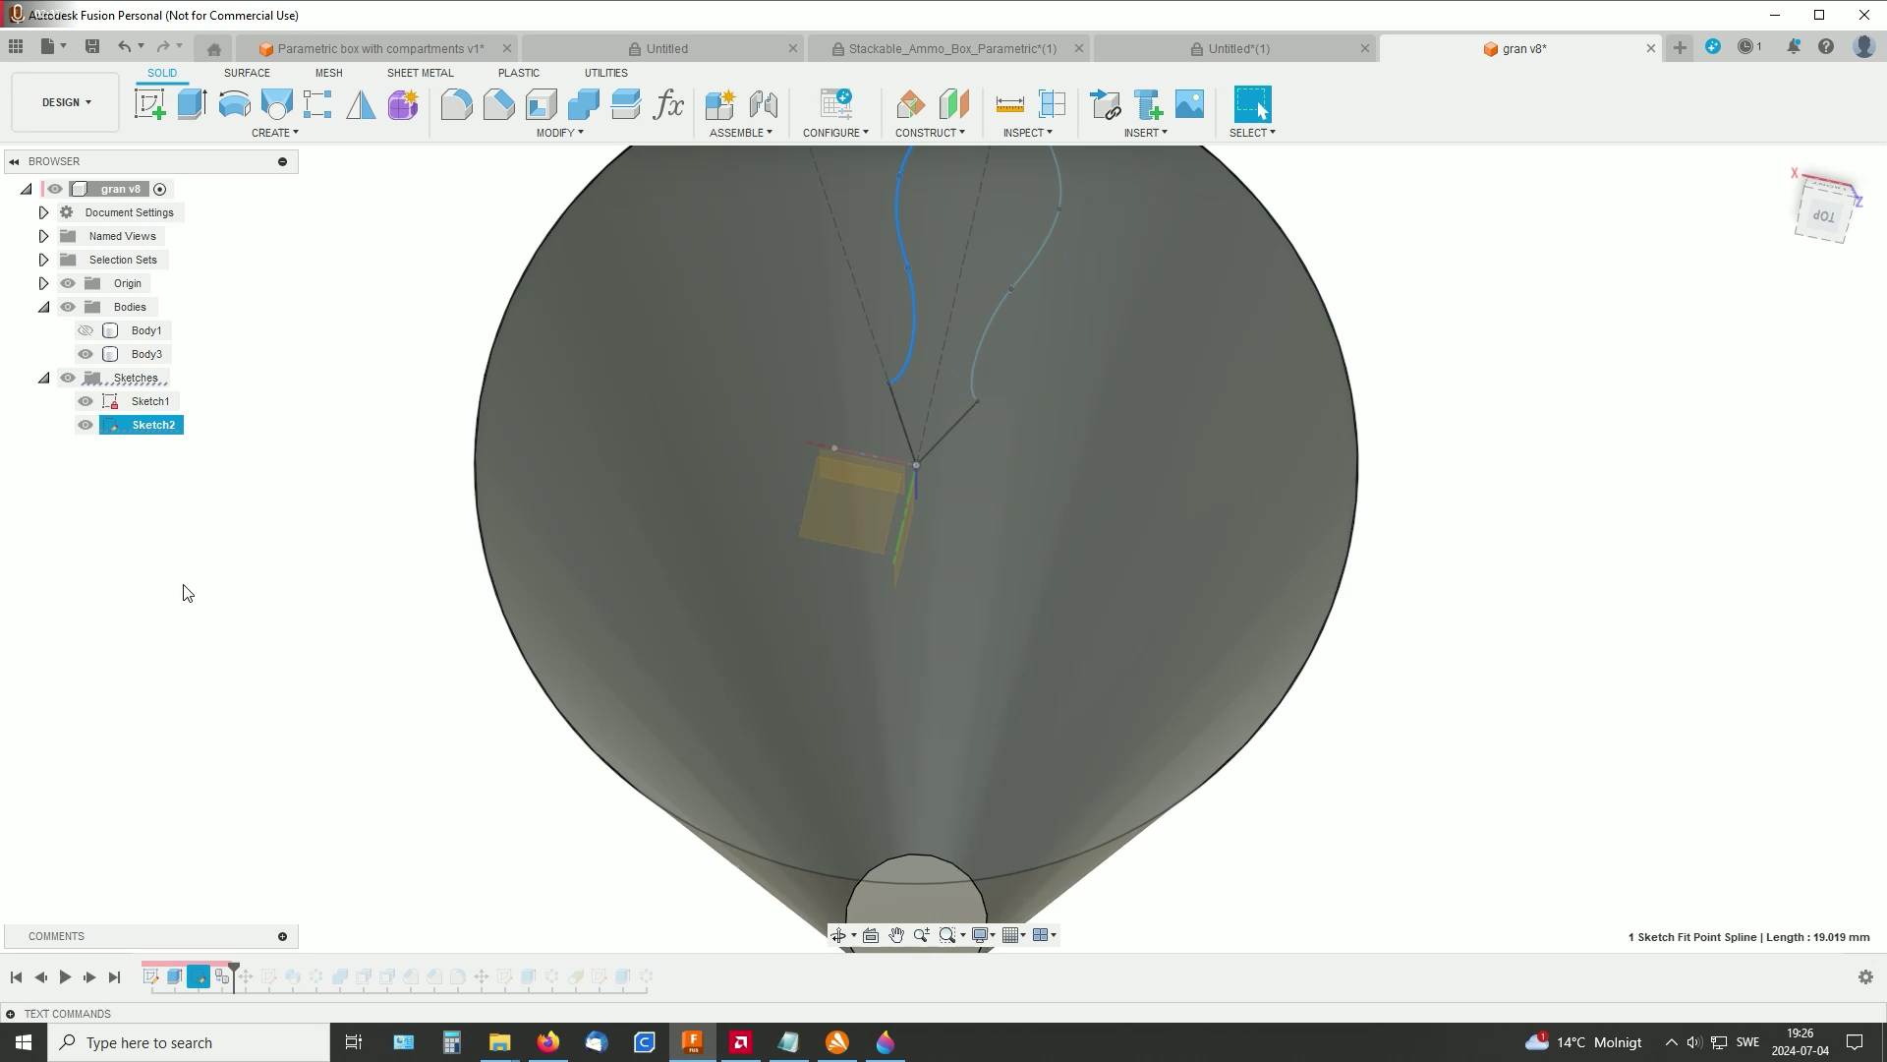
{"action": "left_click", "coordinate": [85, 330]}
{"action": "middle_click_drag", "start_coordinate": [1514, 523], "coordinate": [1283, 496], "text": "shift"}
{"action": "scroll", "coordinate": [1337, 621], "scroll_direction": "down", "scroll_amount": 1}
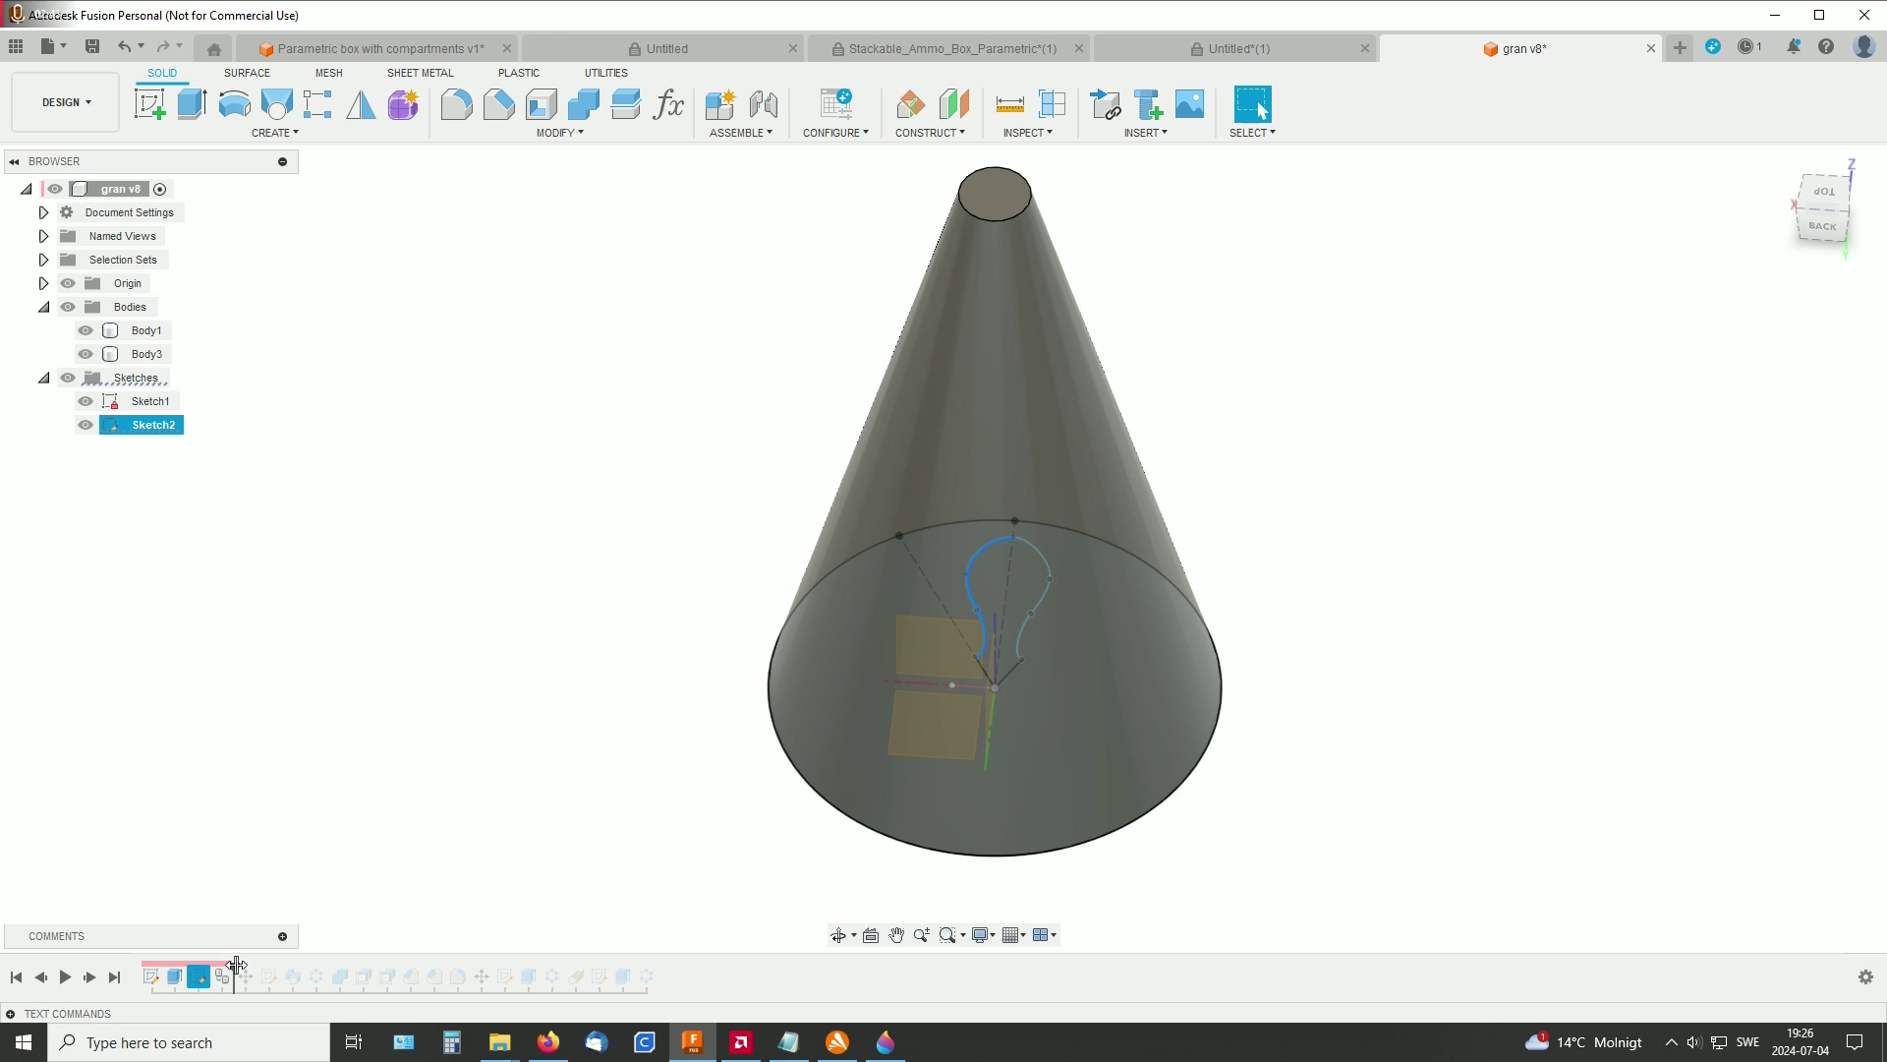
Step: Advance the history past the Move feature of Body3 and review its distance and angle settings
{"action": "left_click_drag", "start_coordinate": [236, 964], "coordinate": [248, 973]}
{"action": "right_click", "coordinate": [245, 976]}
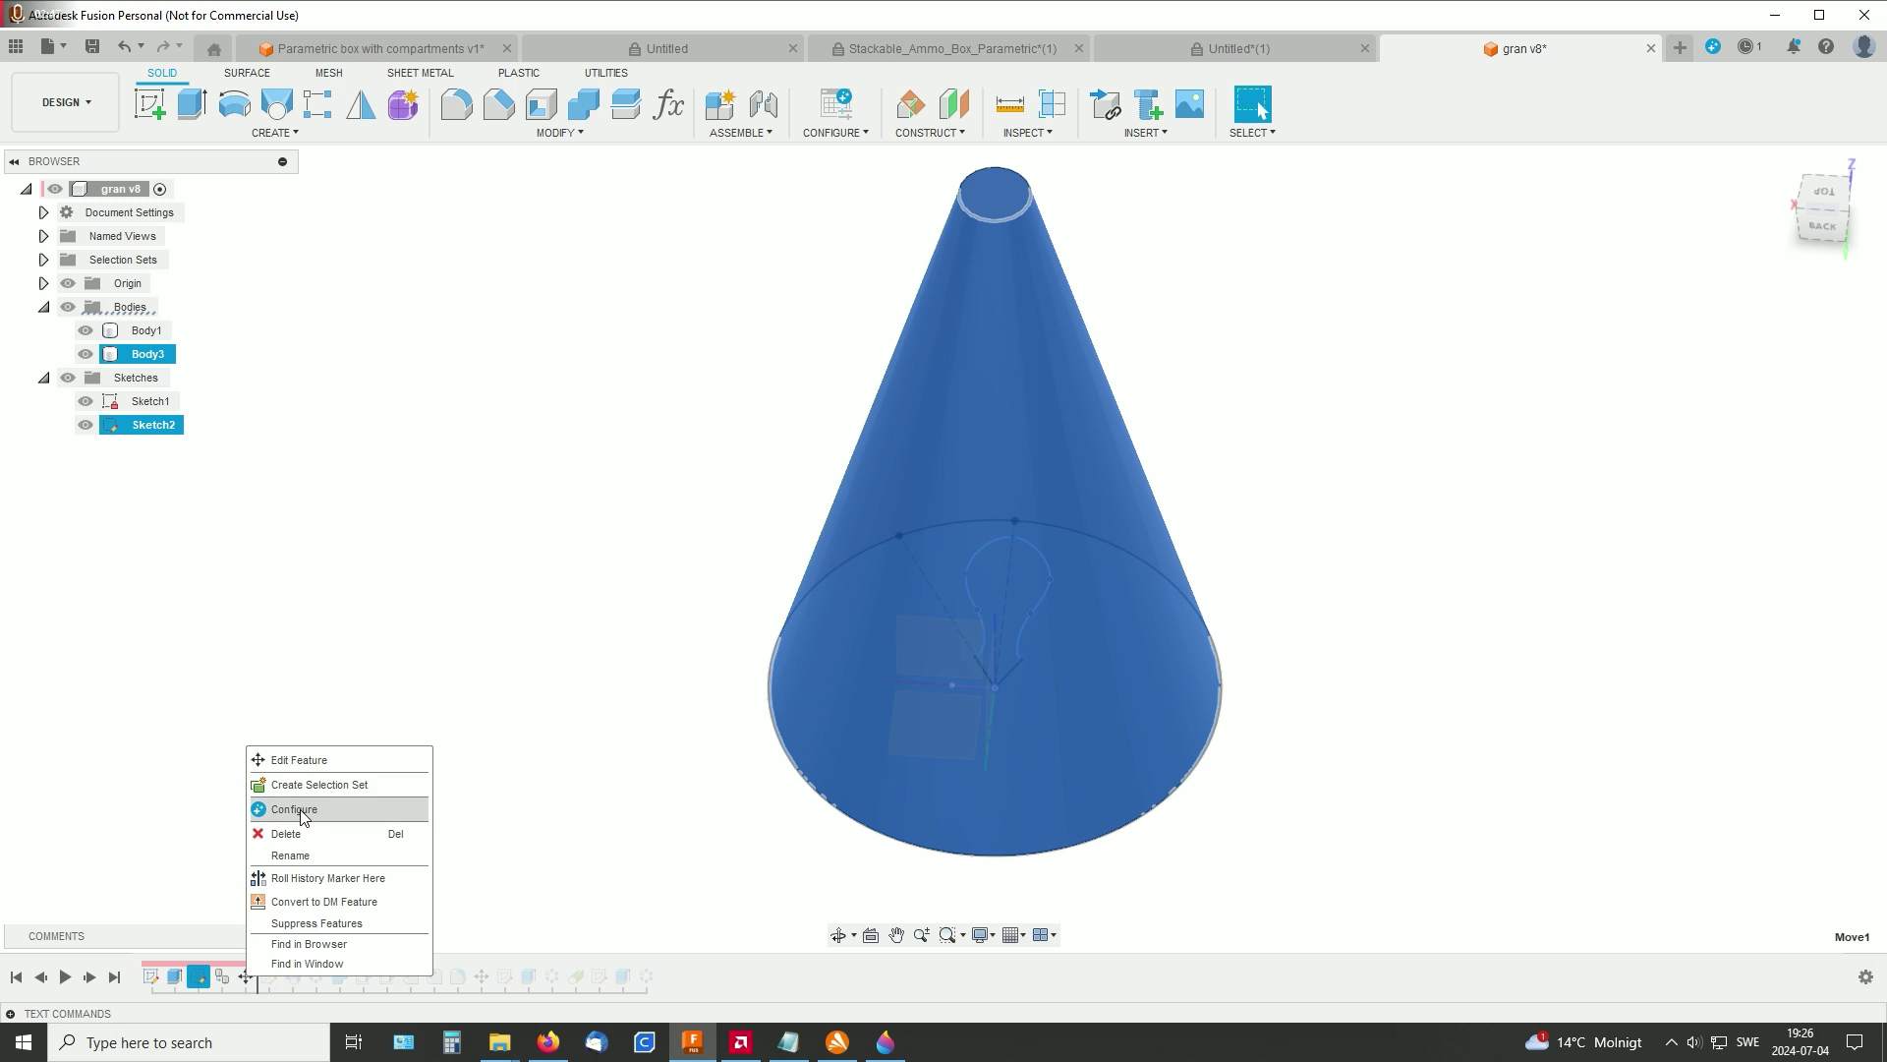
{"action": "left_click", "coordinate": [298, 760]}
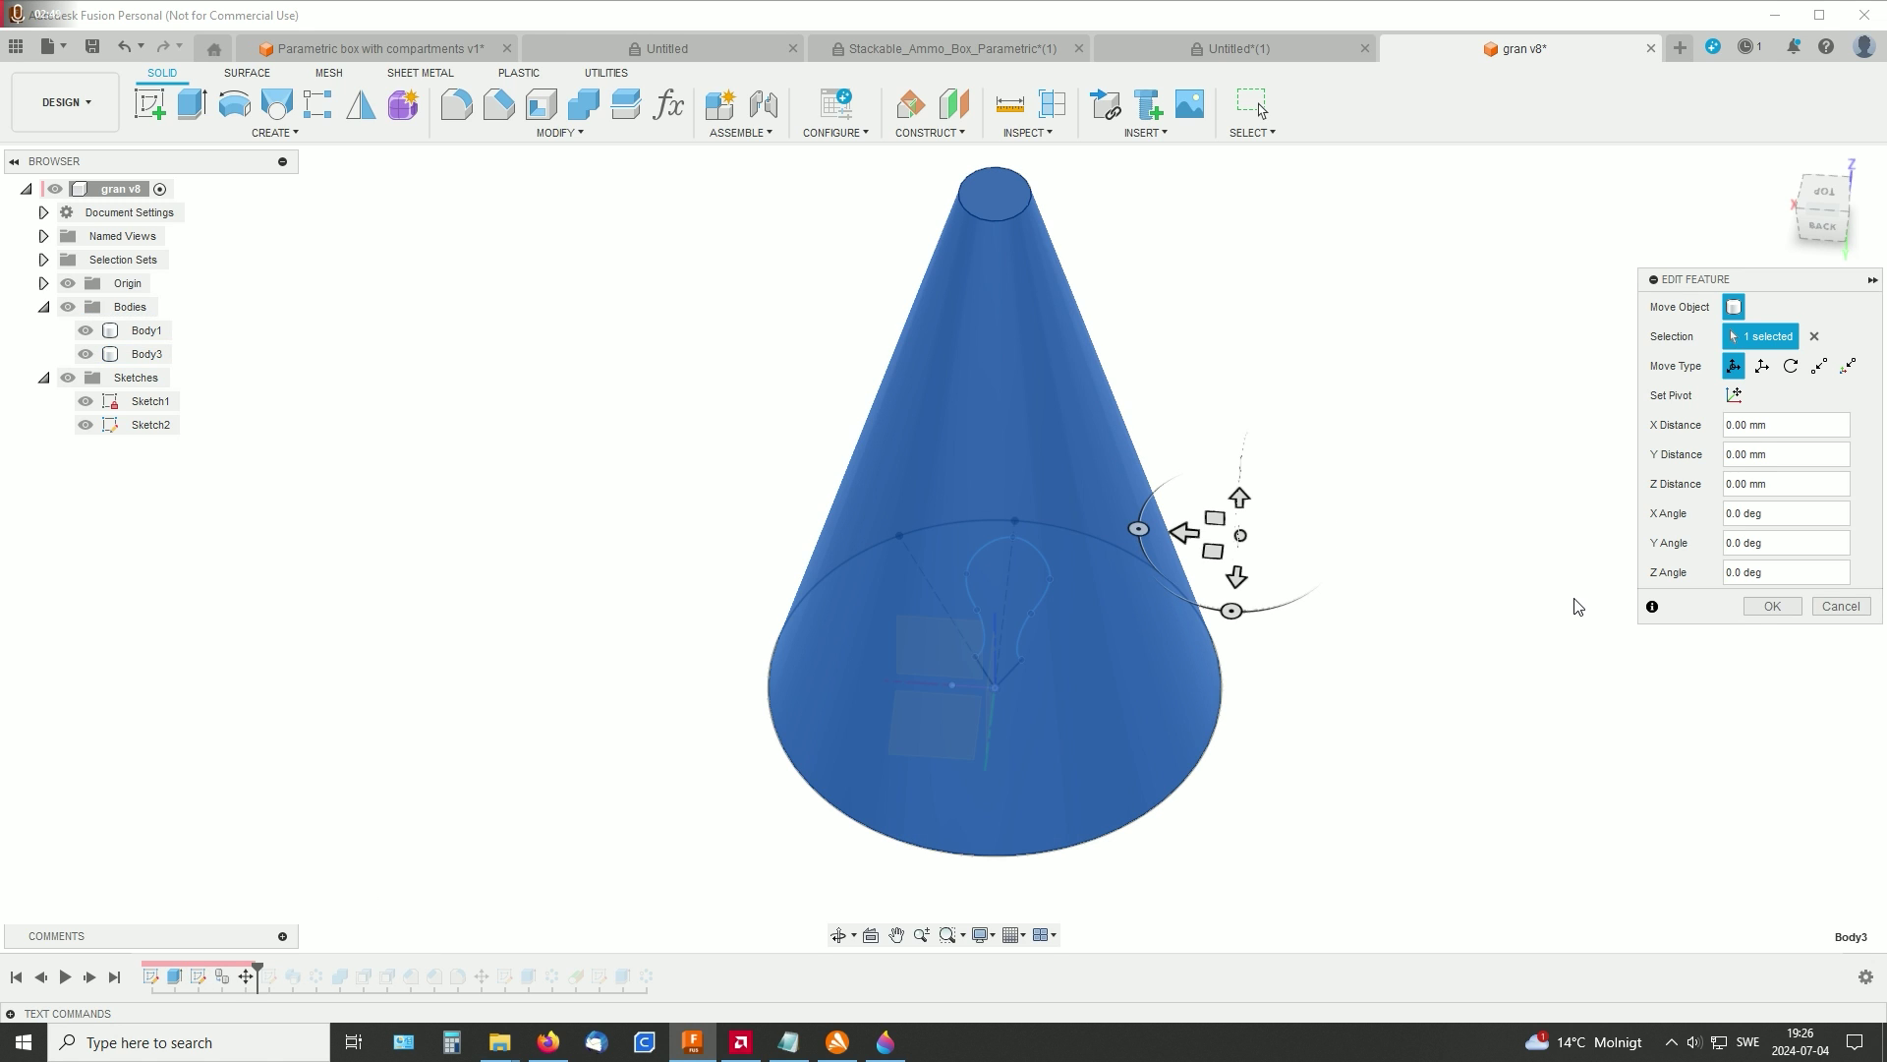
{"action": "left_click", "coordinate": [1839, 607]}
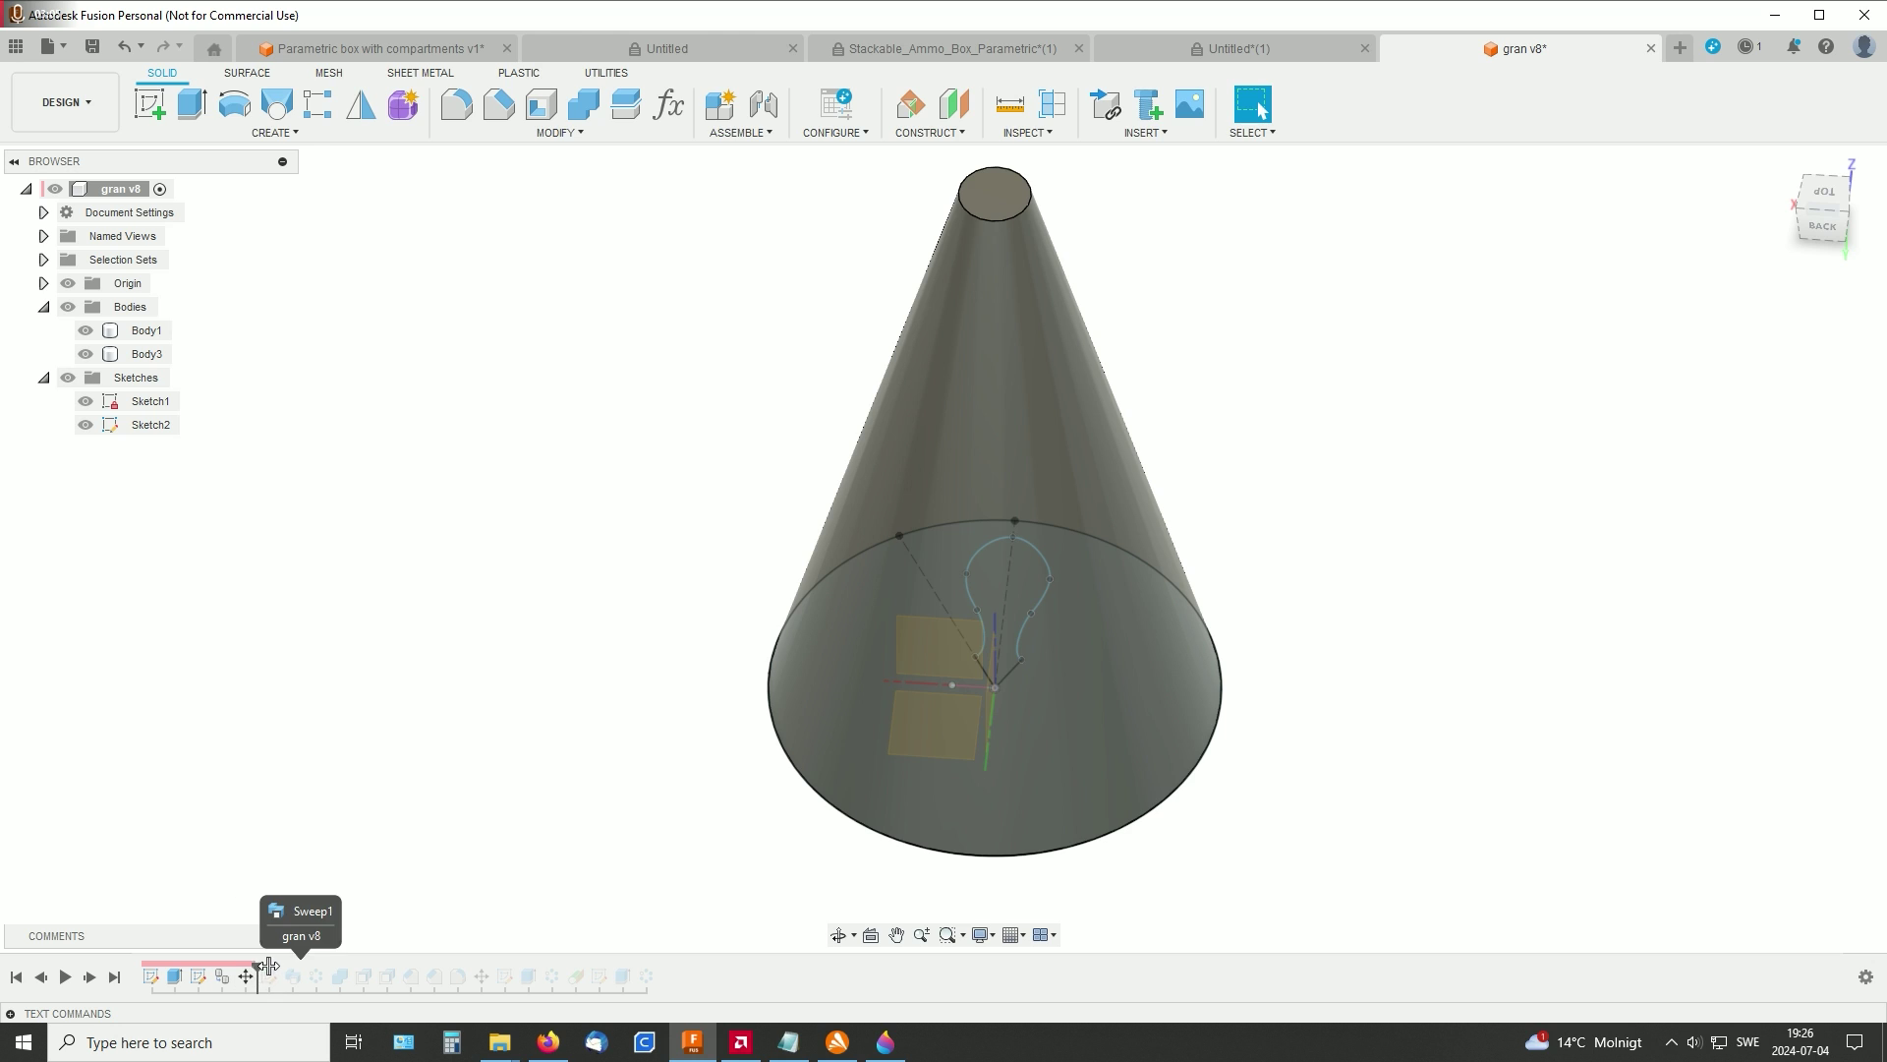
Step: Advance the history past Sketch3, the vertical line through the cone's axis, and open that sketch for editing
{"action": "left_click_drag", "start_coordinate": [258, 976], "coordinate": [274, 973]}
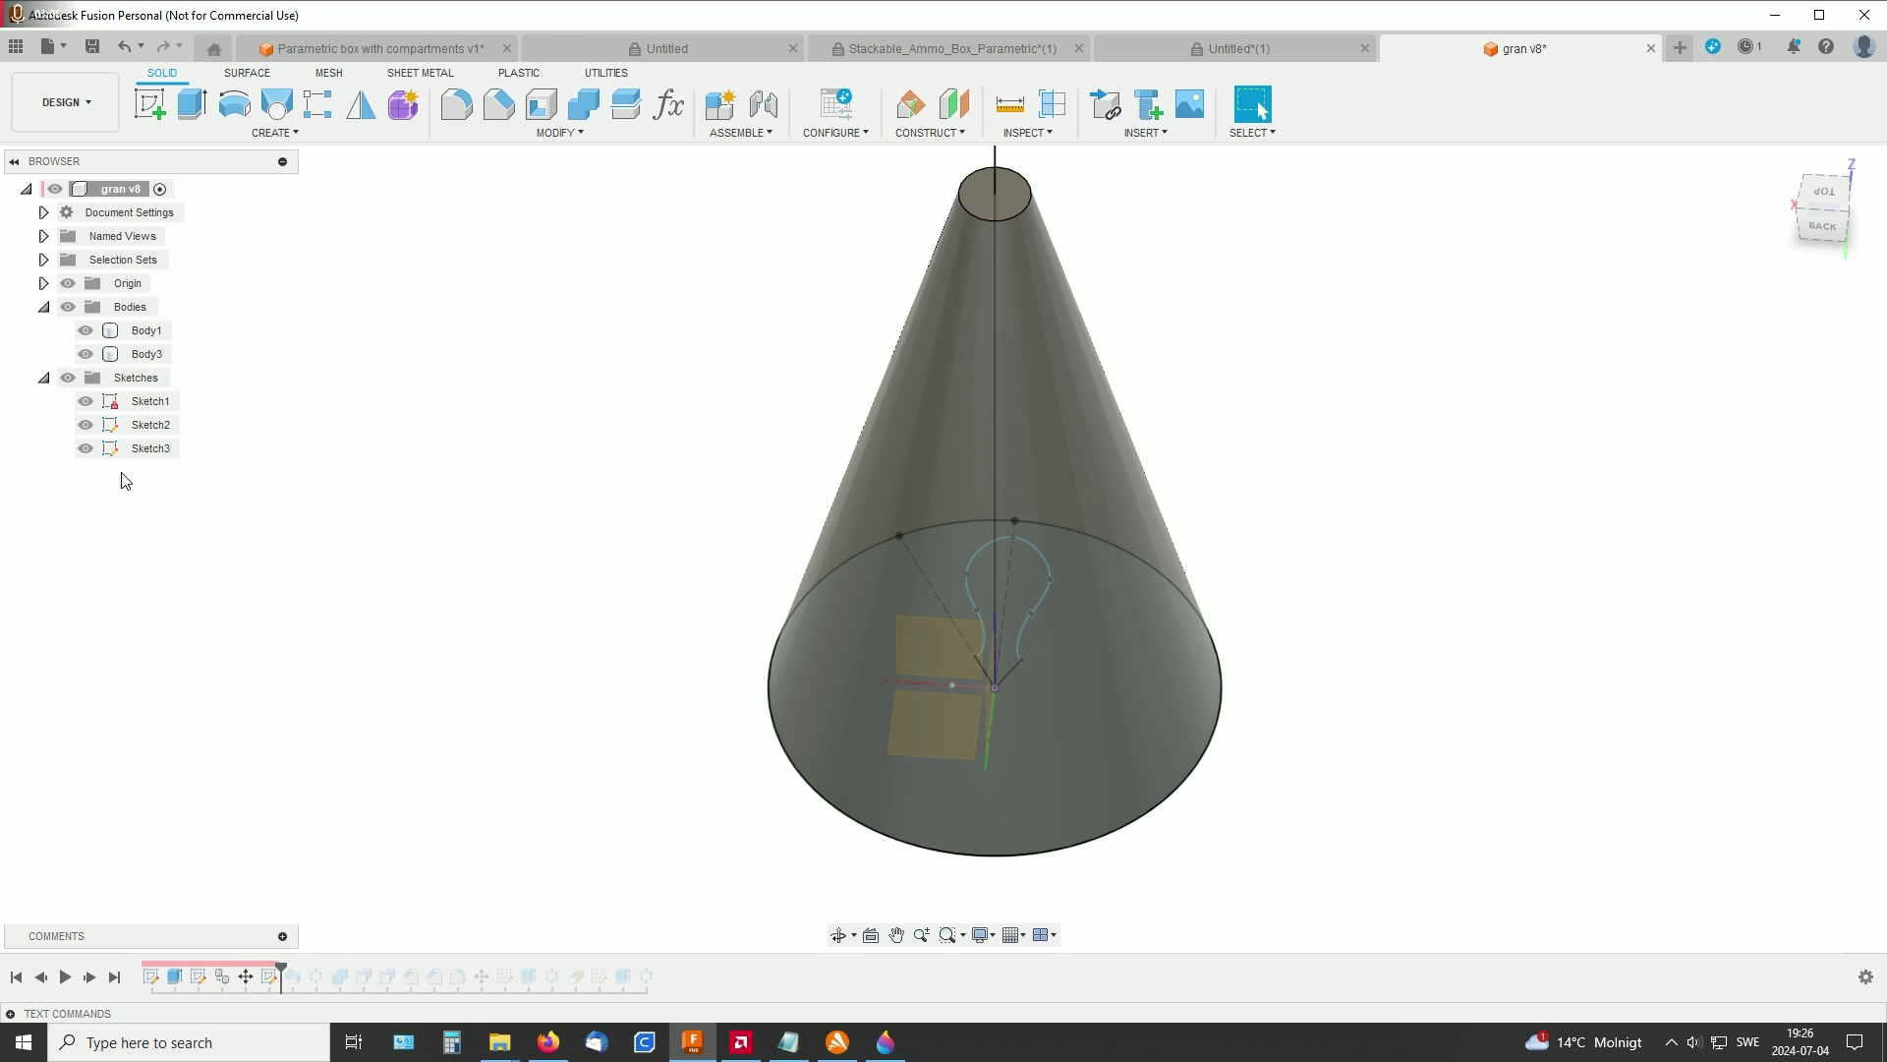
{"action": "right_click", "coordinate": [147, 449]}
{"action": "left_click", "coordinate": [217, 522]}
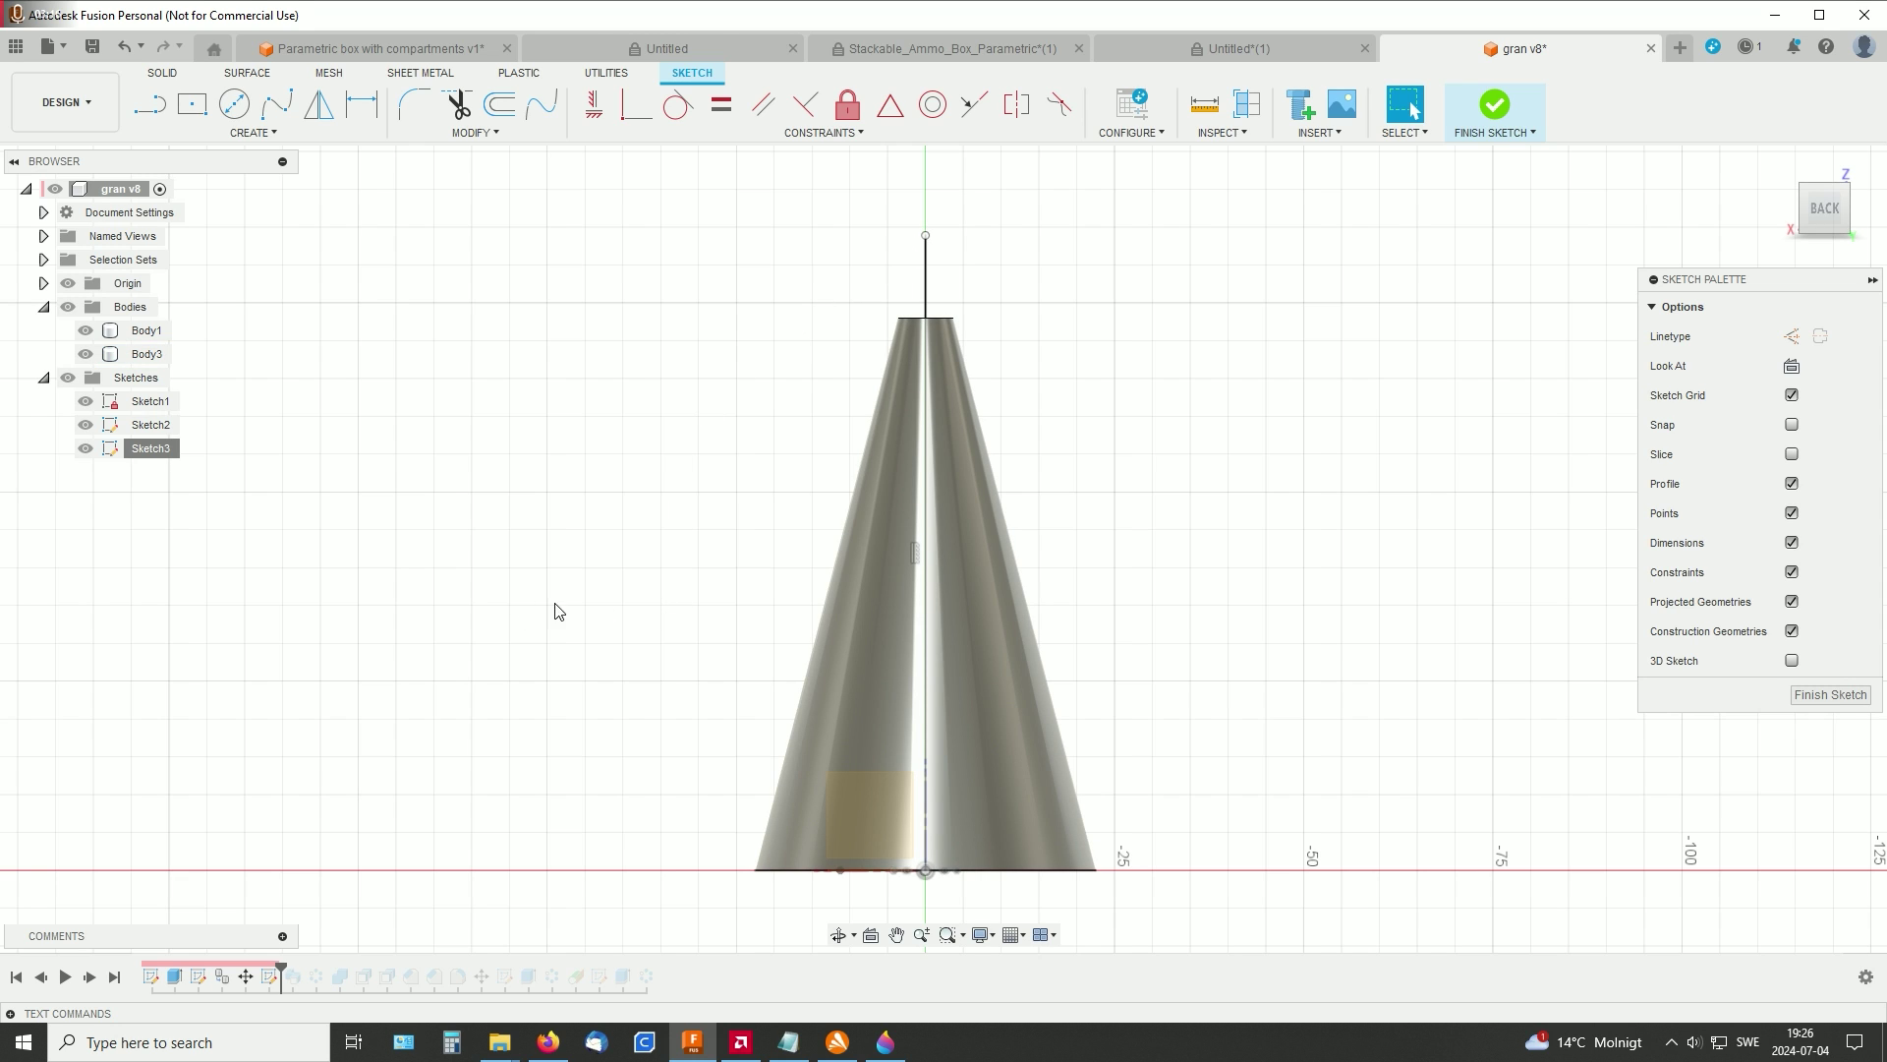
Step: Hide both bodies to examine the vertical line in Sketch3, show the bodies again, and finish the sketch
{"action": "left_click", "coordinate": [86, 354]}
{"action": "left_click", "coordinate": [86, 331]}
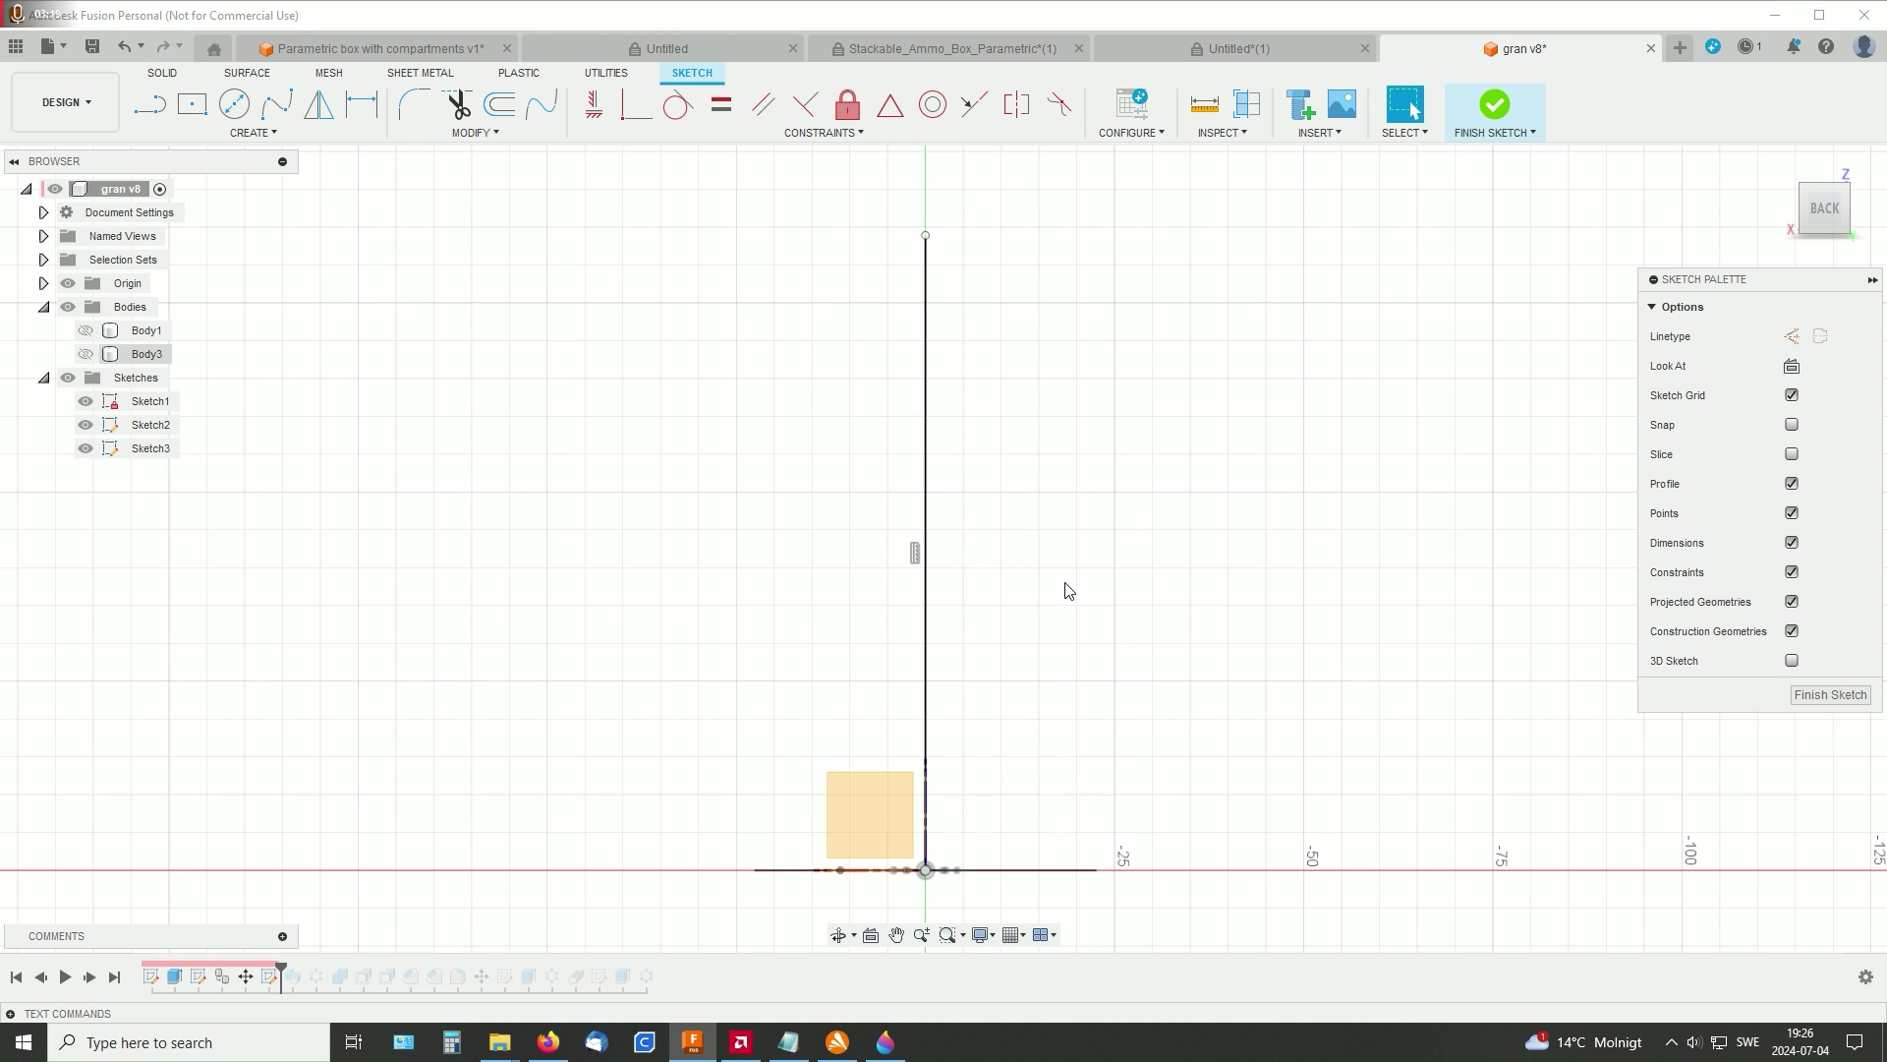
{"action": "left_click", "coordinate": [85, 354]}
{"action": "left_click", "coordinate": [85, 331]}
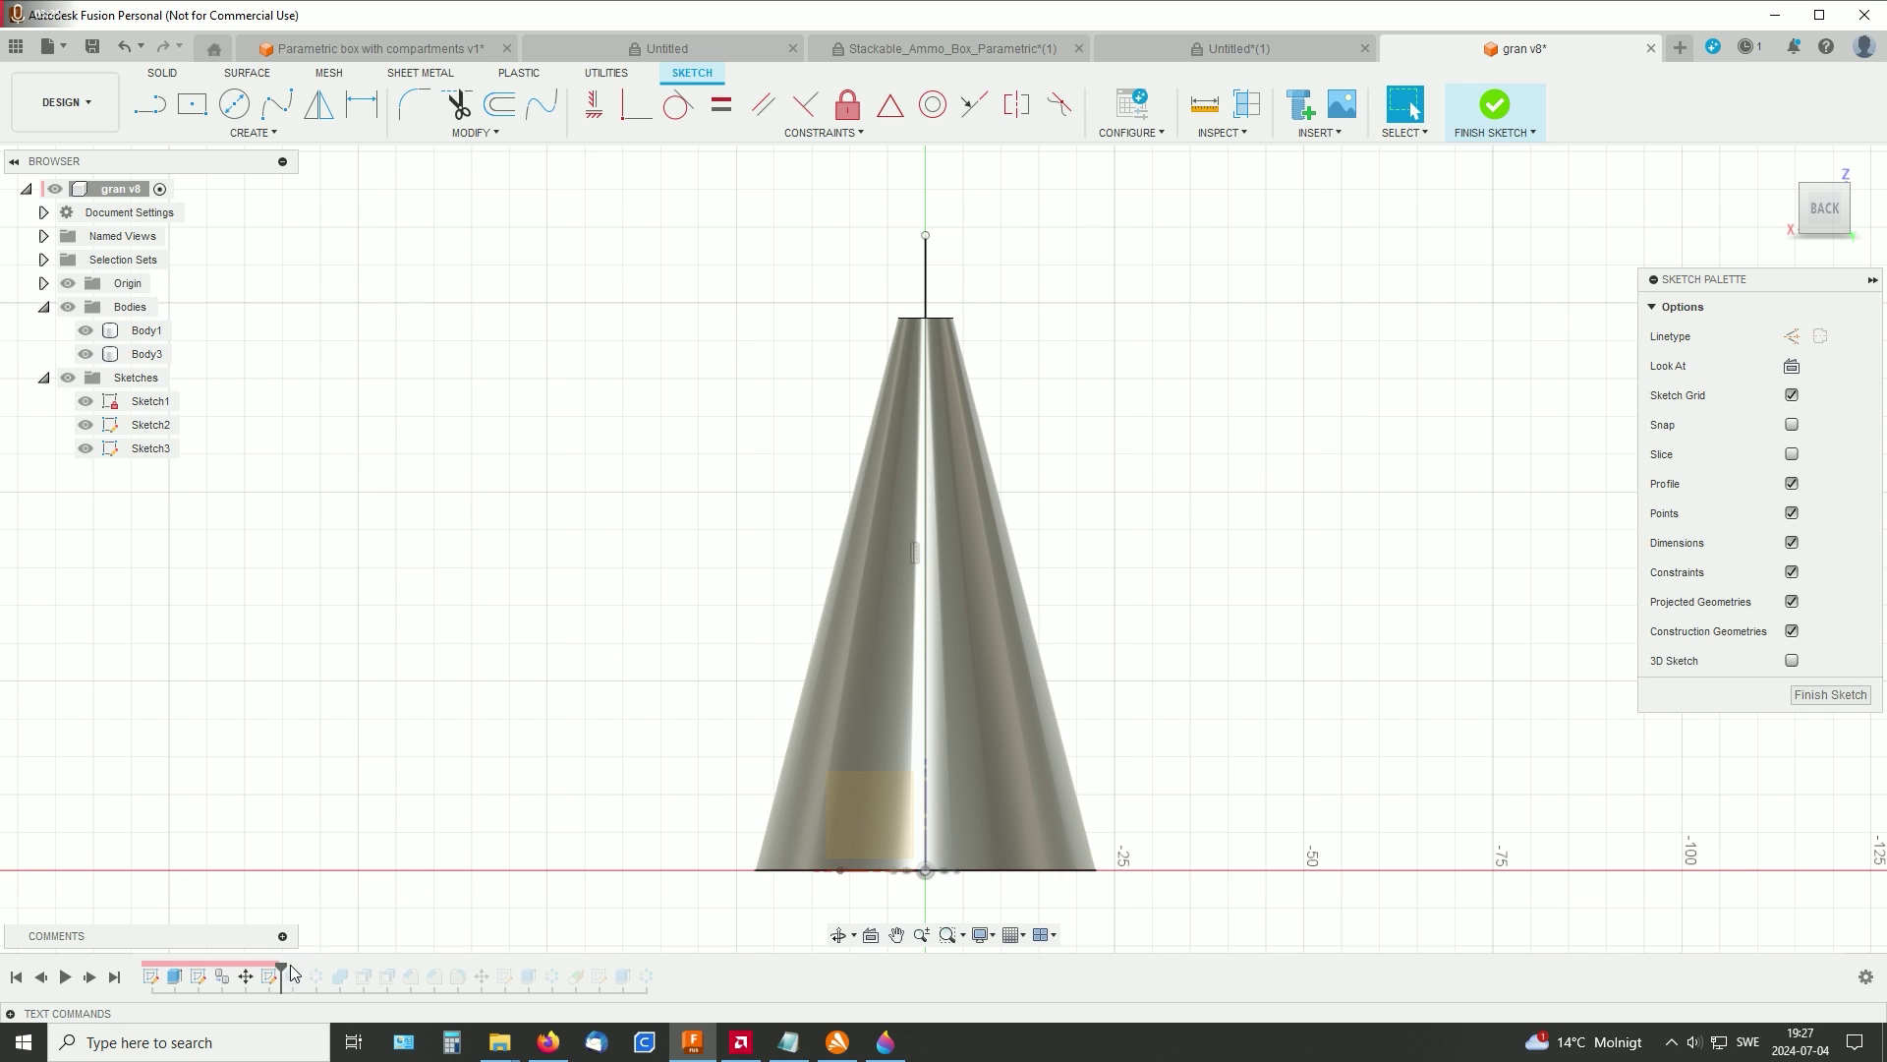
{"action": "left_click", "coordinate": [1477, 126]}
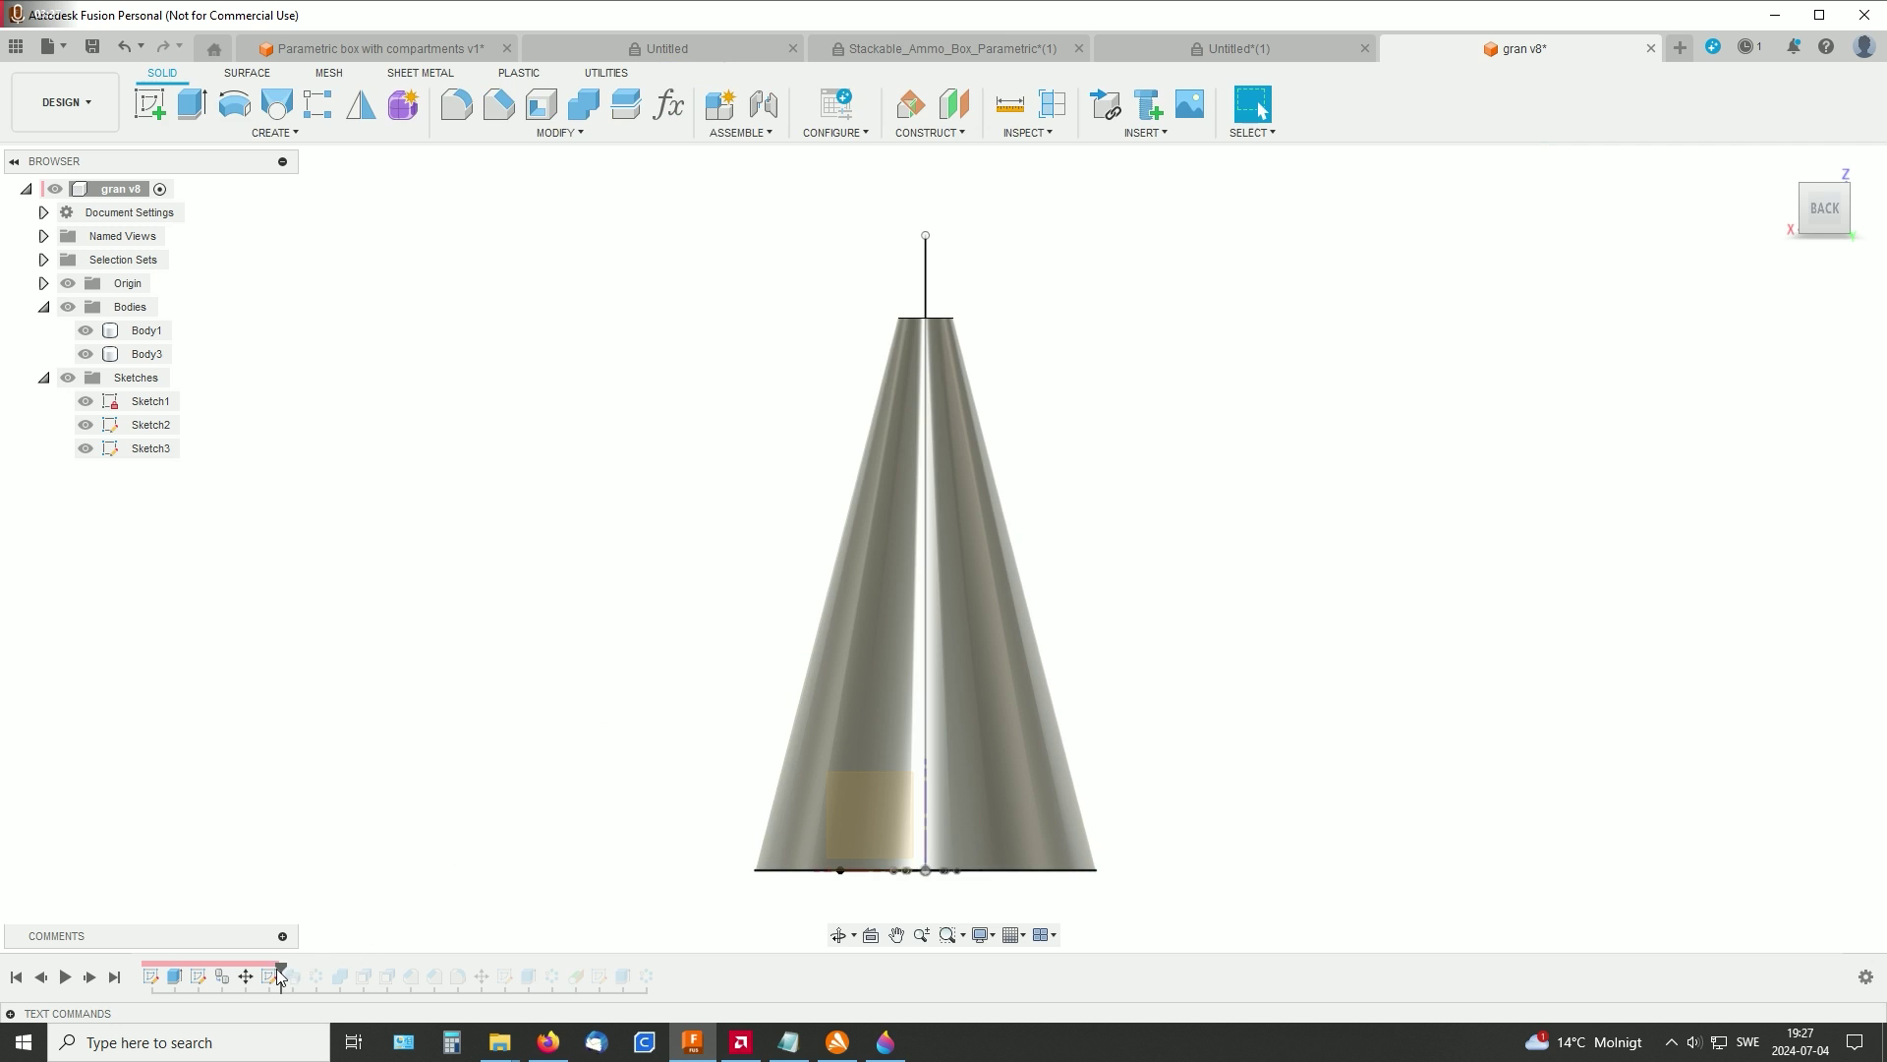
Step: Advance the history past the Sweep feature and hide Body3 to inspect the spiral cut through Body1 from its base
{"action": "left_click_drag", "start_coordinate": [292, 969], "coordinate": [304, 969]}
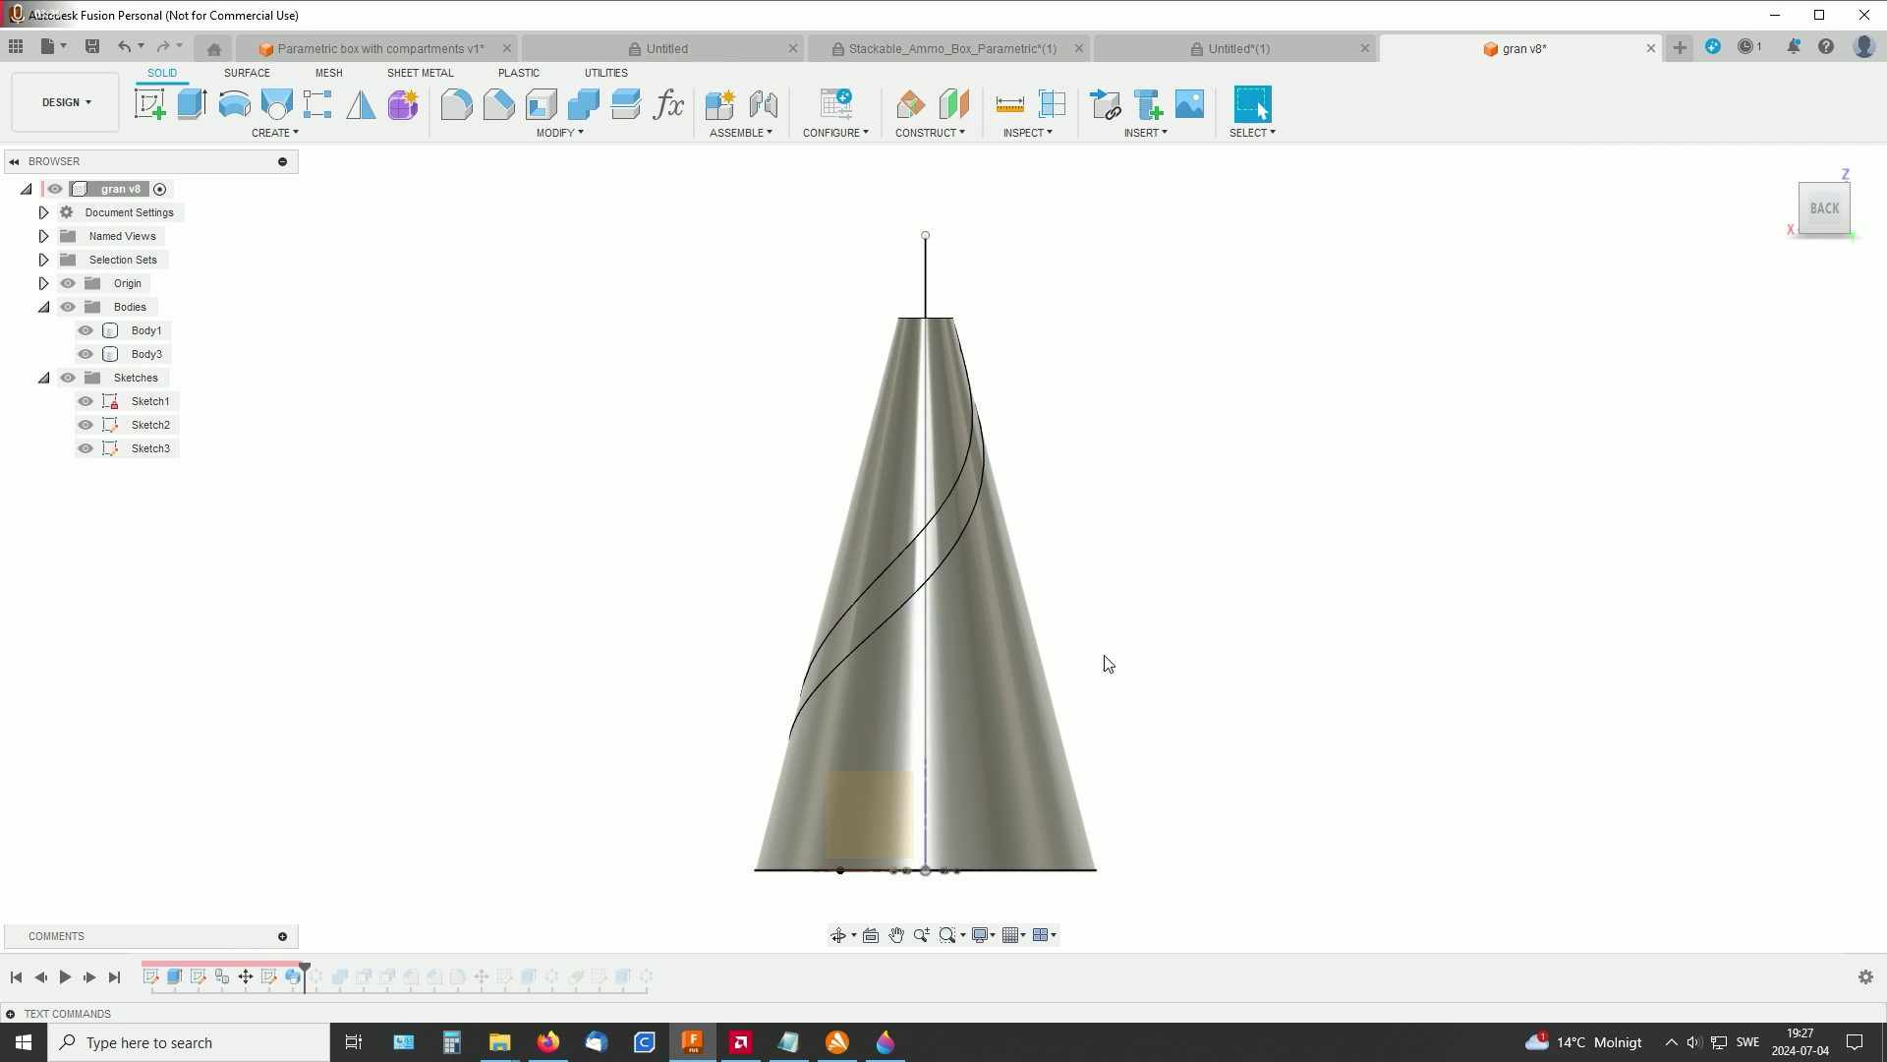
{"action": "middle_click_drag", "start_coordinate": [1117, 658], "coordinate": [1074, 737], "text": "shift"}
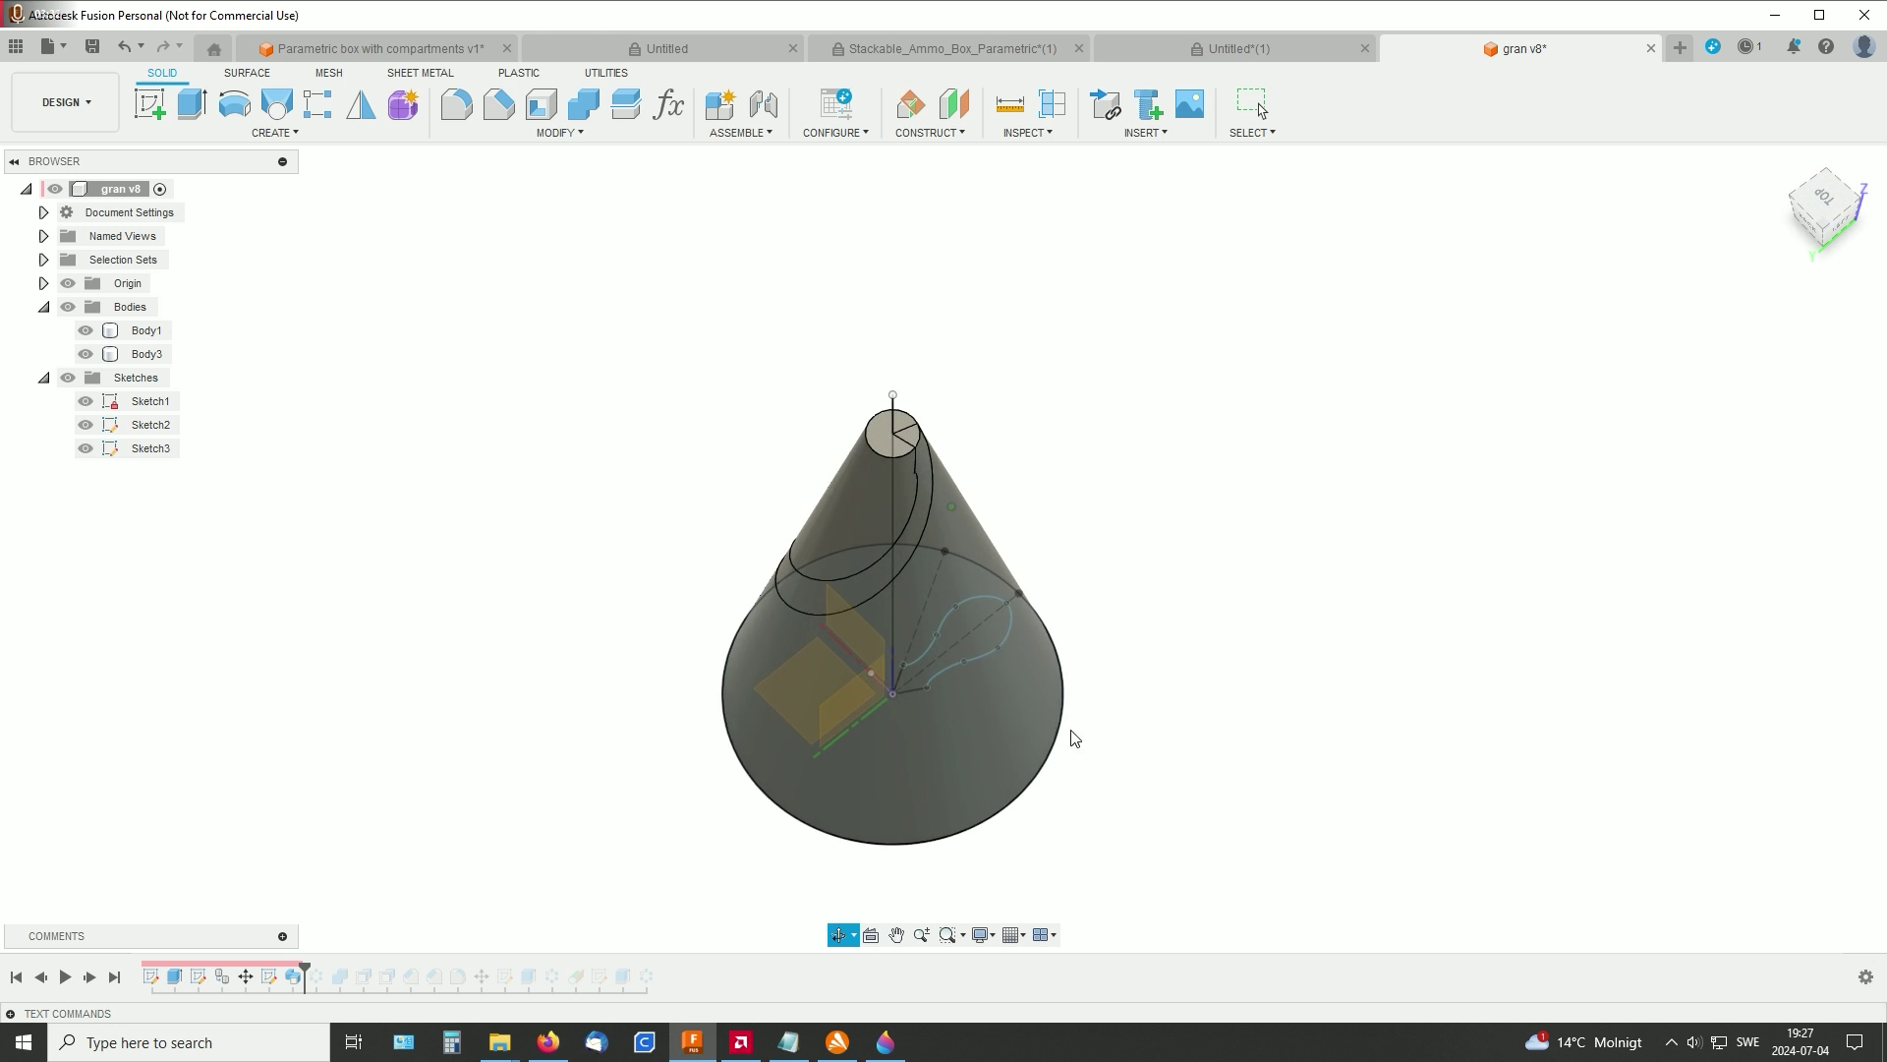
{"action": "left_click", "coordinate": [85, 353]}
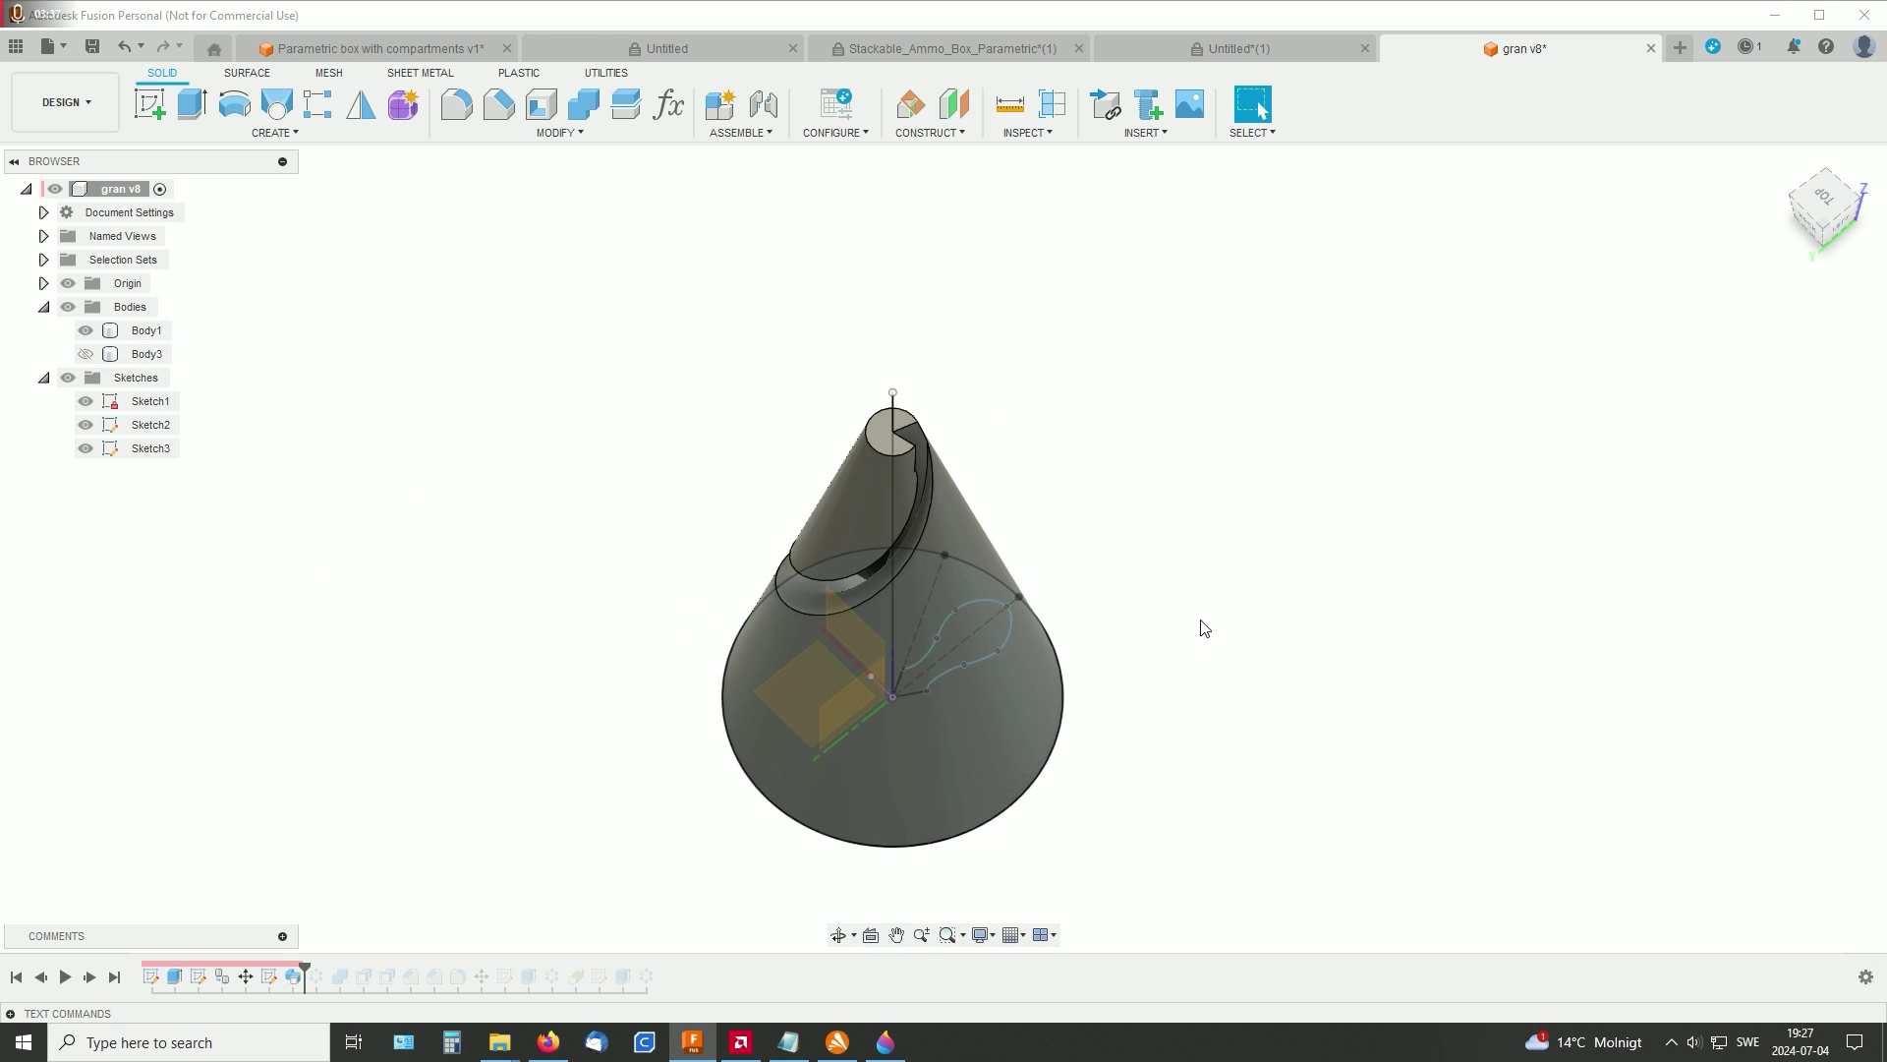
{"action": "middle_click_drag", "start_coordinate": [1209, 610], "coordinate": [1205, 514], "text": "shift"}
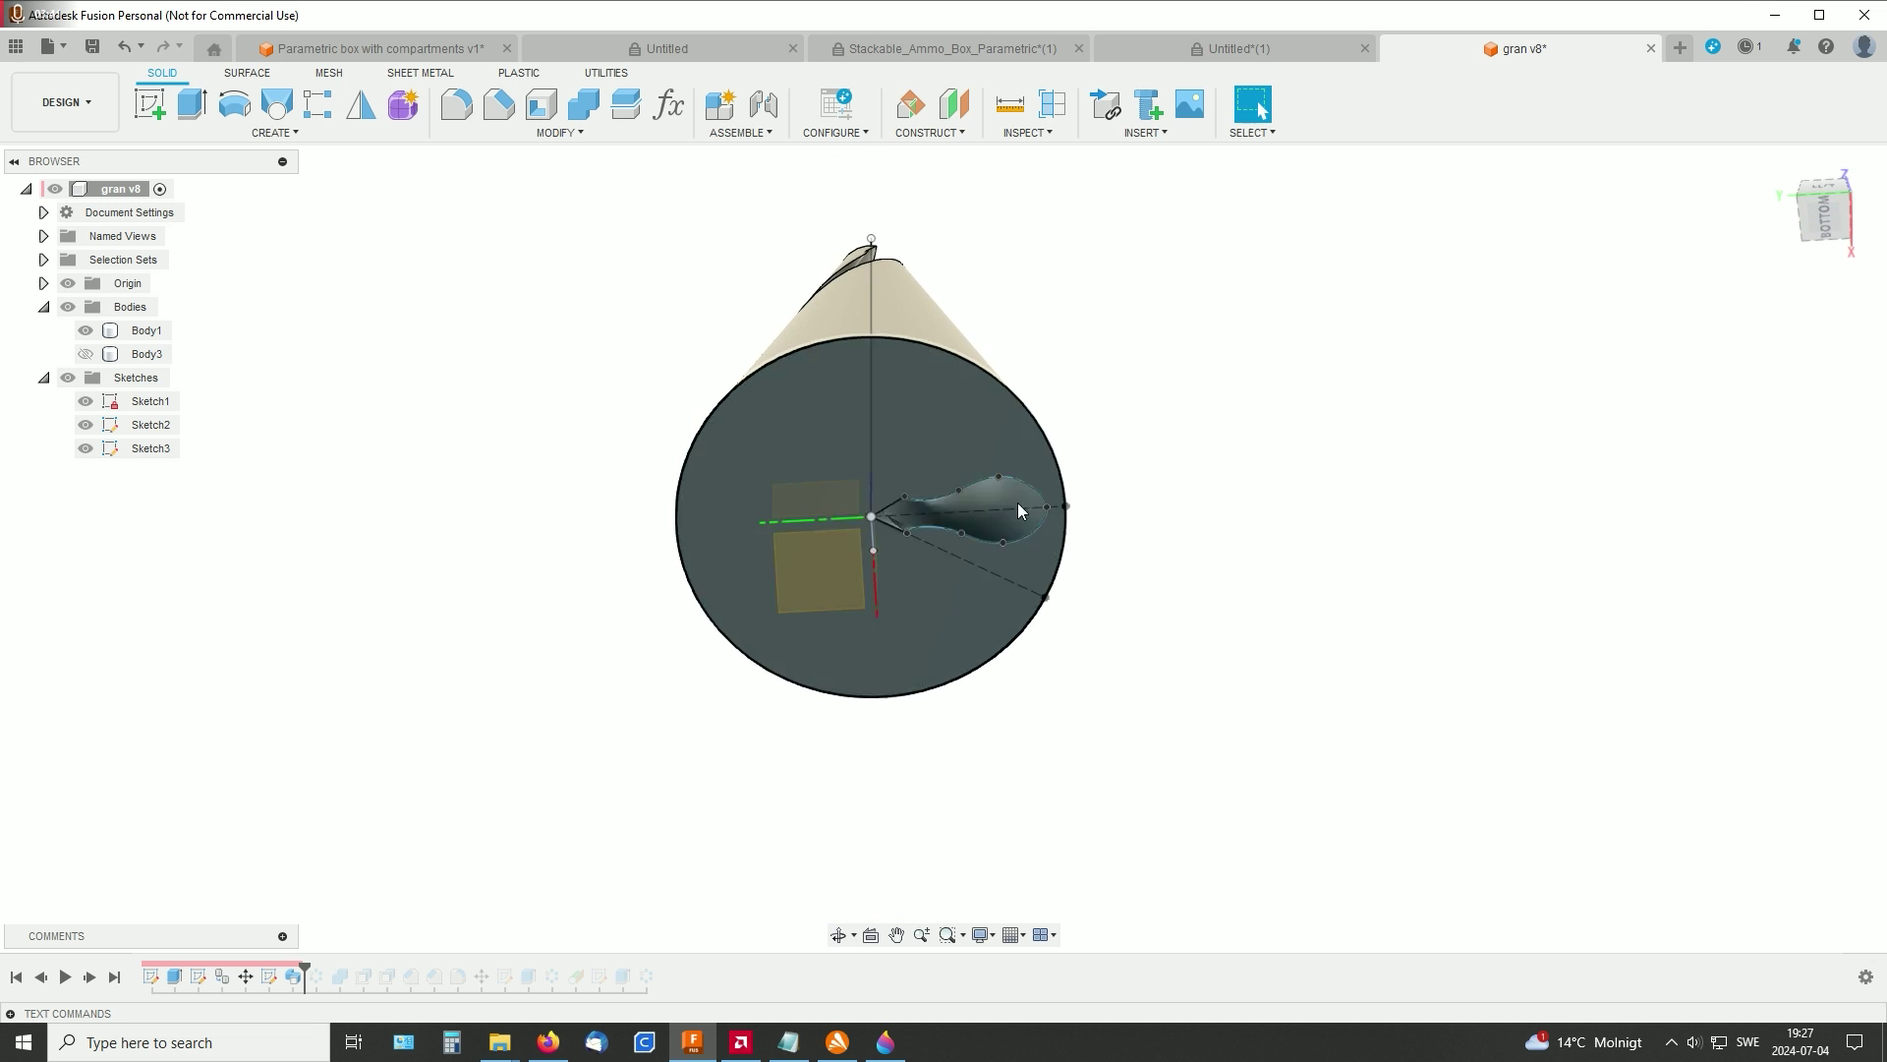
Step: Open the Sweep feature for editing and review its profile, path, twist angle and operation against the cone
{"action": "right_click", "coordinate": [294, 975]}
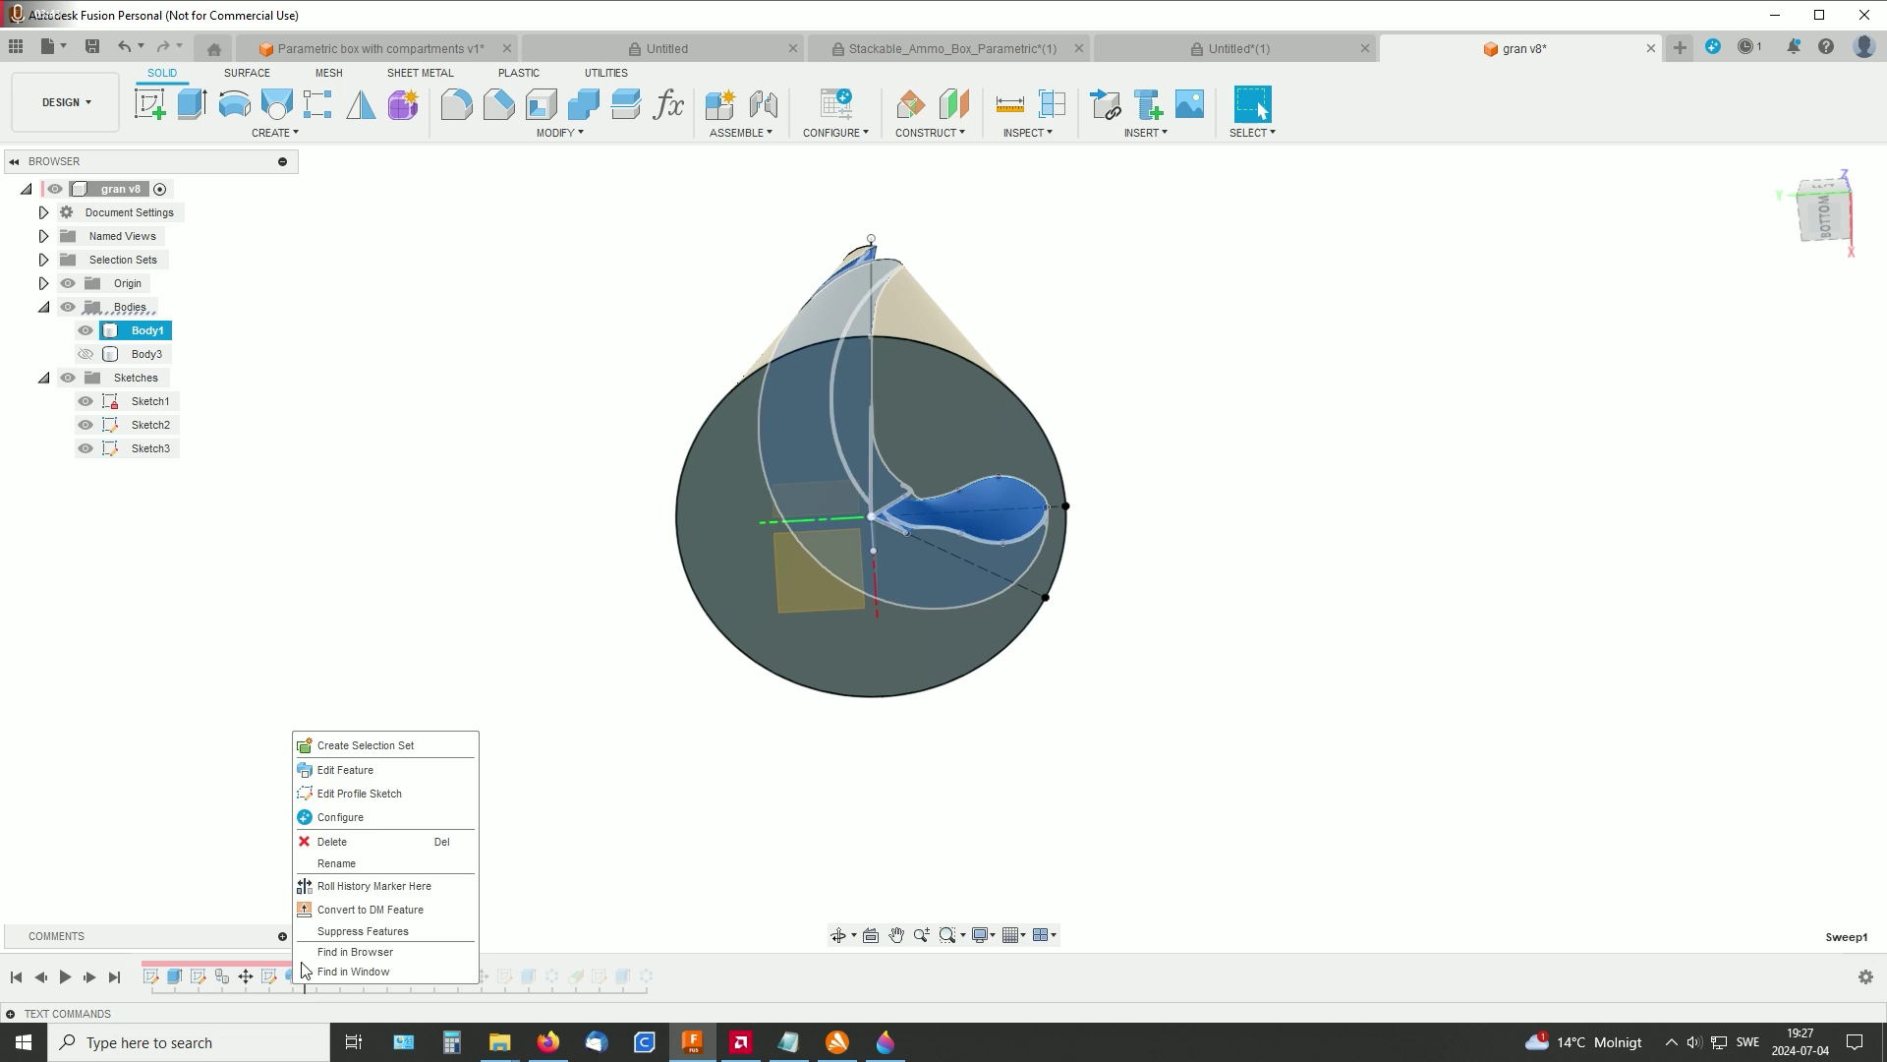
{"action": "left_click", "coordinate": [345, 770]}
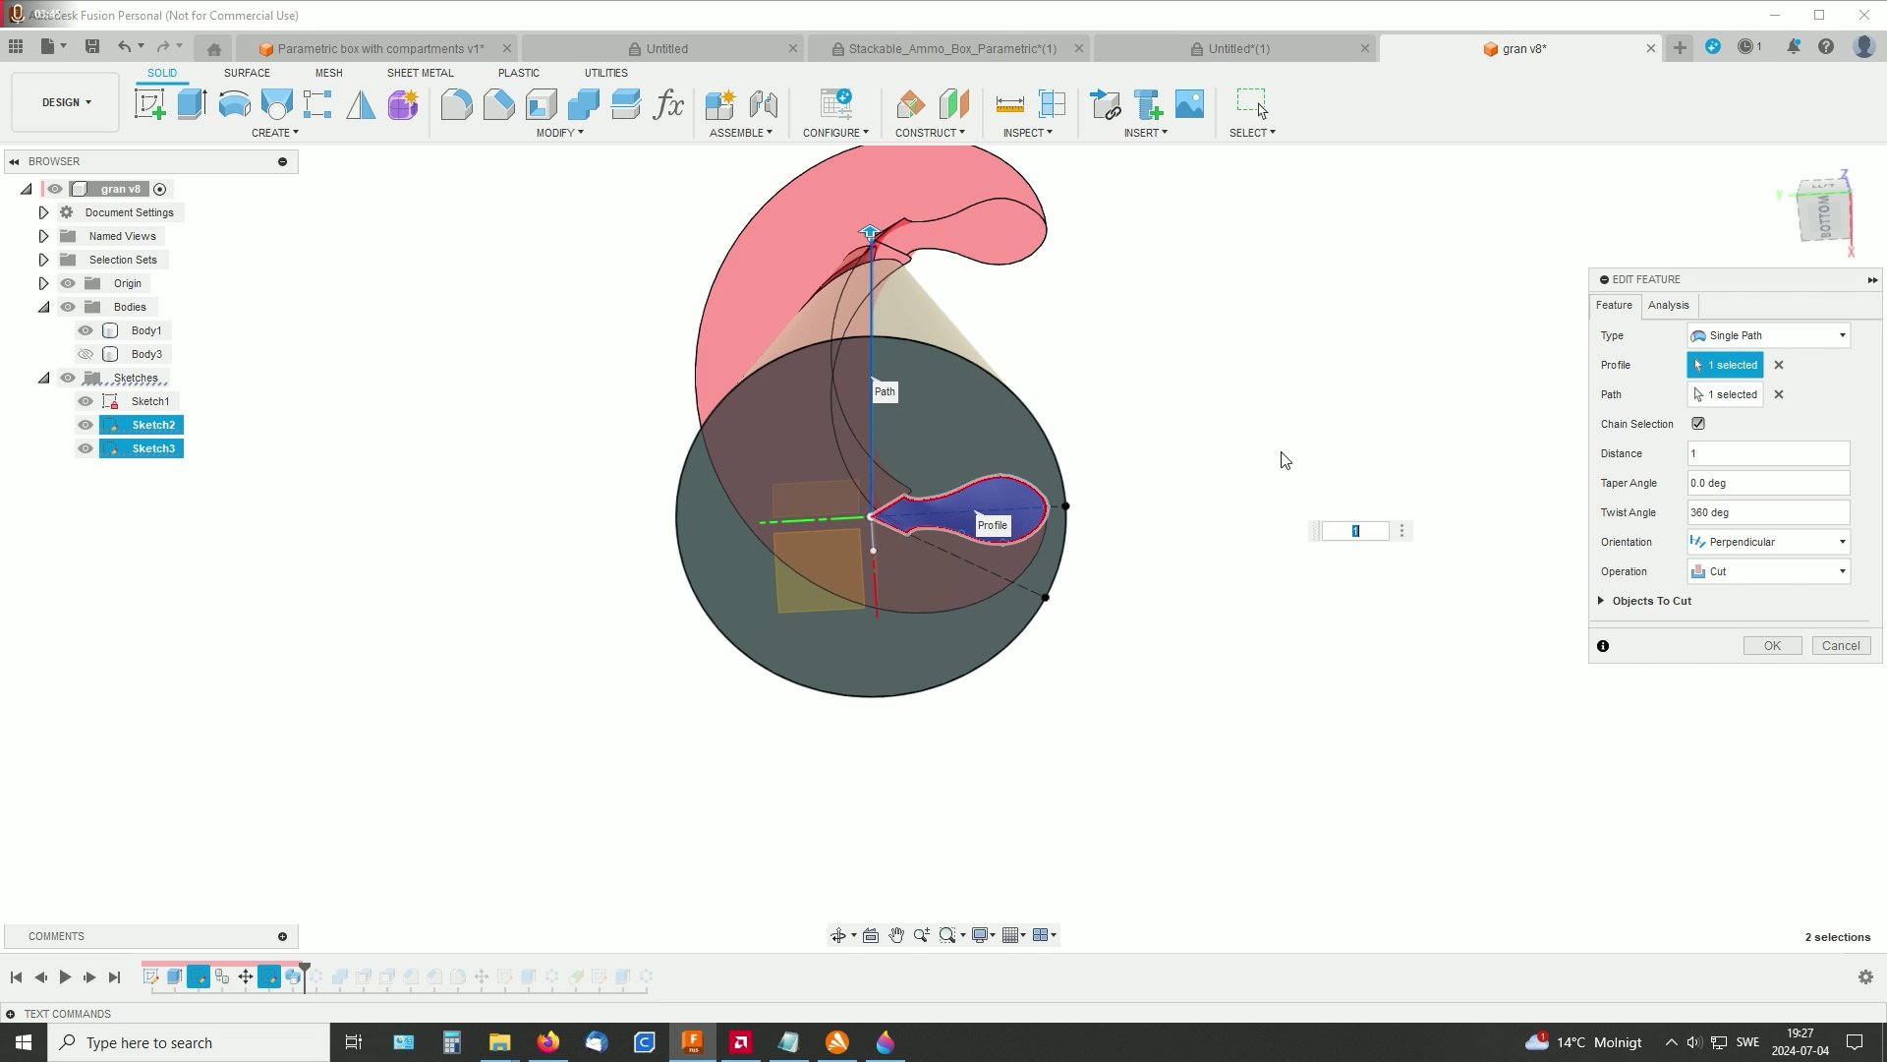
{"action": "middle_click_drag", "start_coordinate": [1285, 455], "coordinate": [1347, 565], "text": "shift"}
{"action": "left_click", "coordinate": [281, 135]}
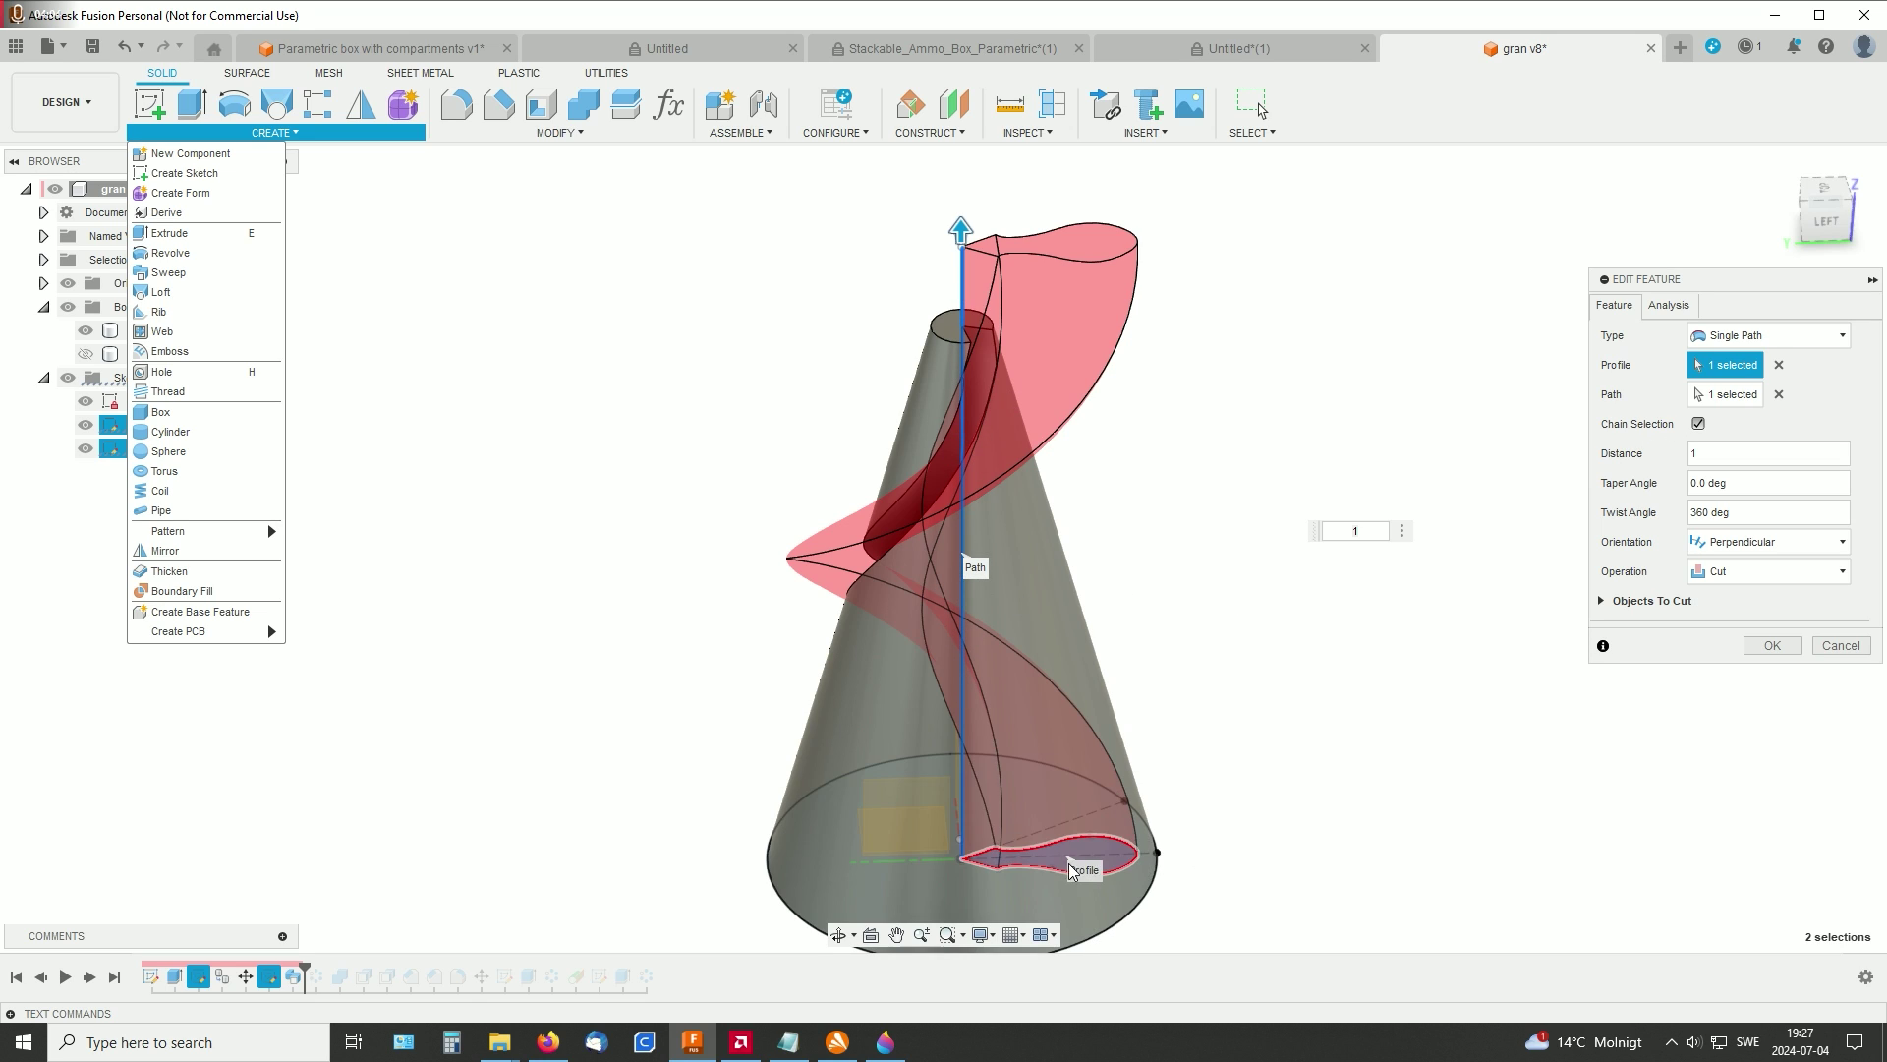
{"action": "middle_click_drag", "start_coordinate": [1165, 843], "coordinate": [1175, 755]}
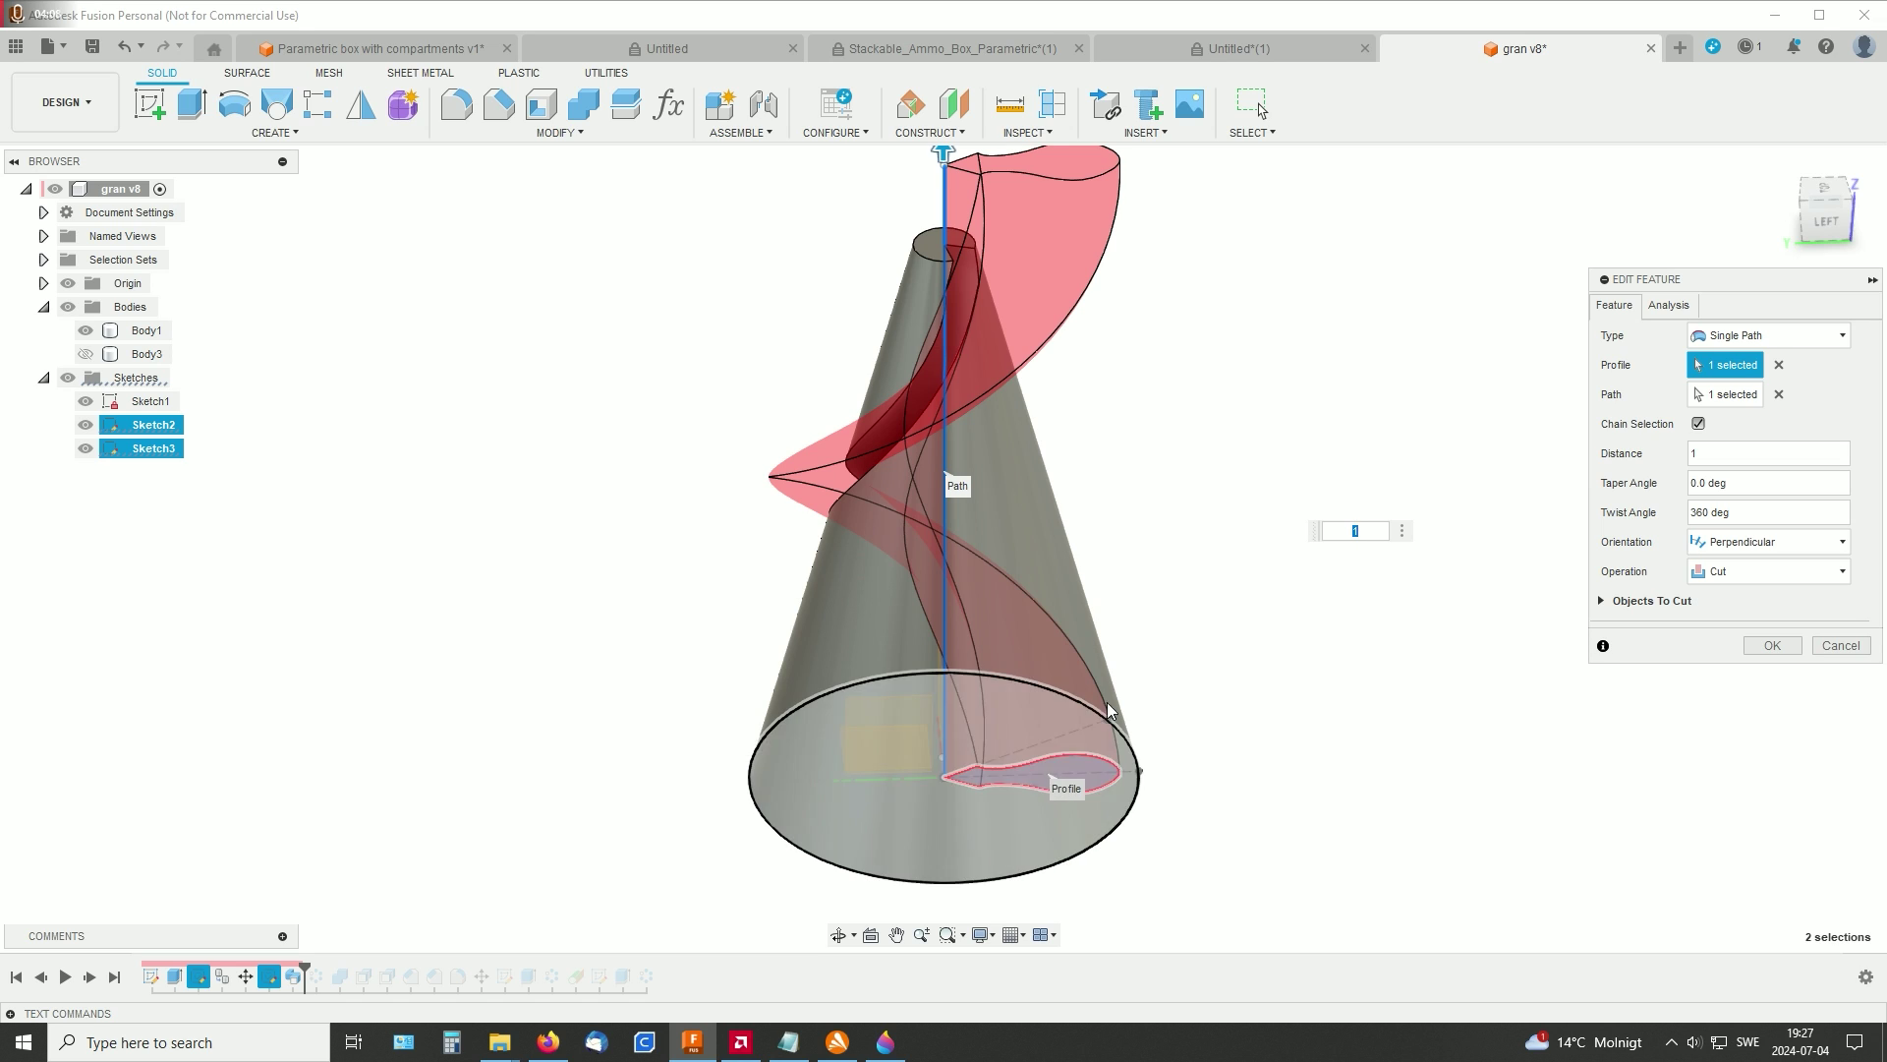
{"action": "middle_click_drag", "start_coordinate": [1151, 610], "coordinate": [1179, 696]}
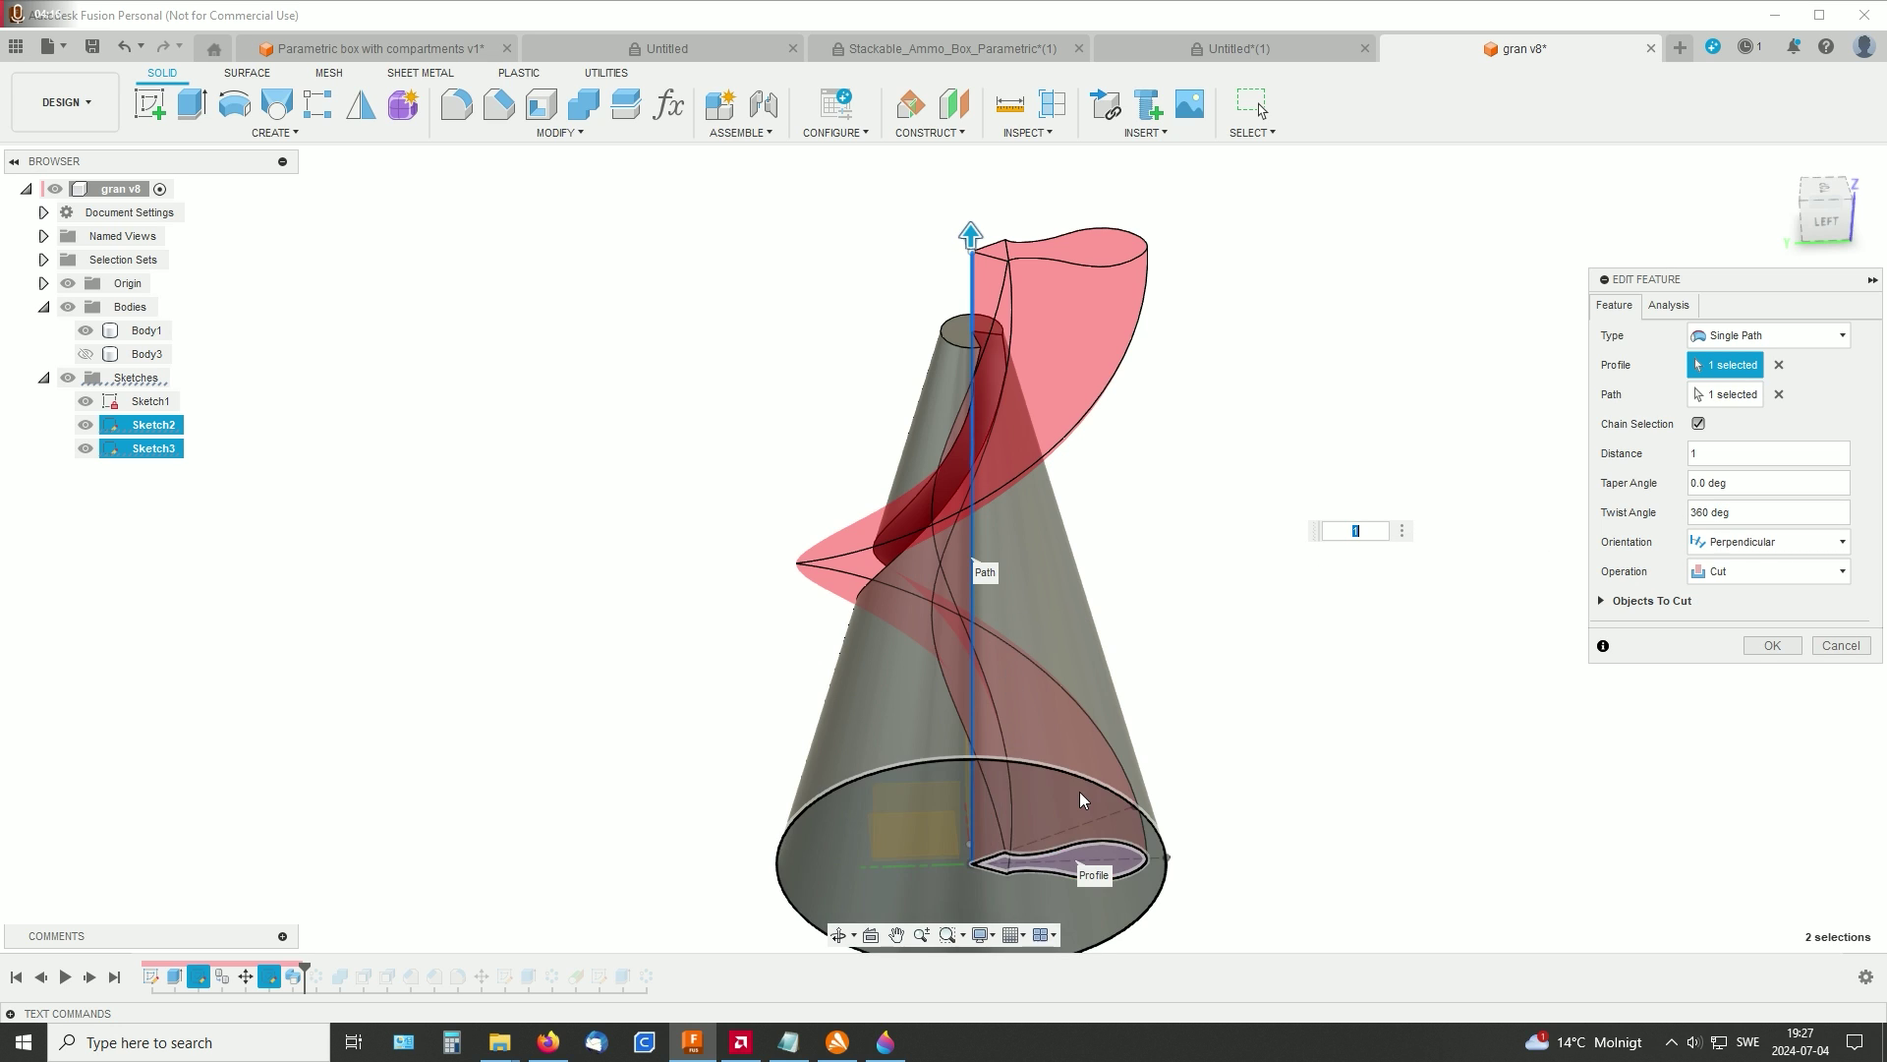
{"action": "middle_click_drag", "start_coordinate": [1217, 493], "coordinate": [1277, 493], "text": "shift"}
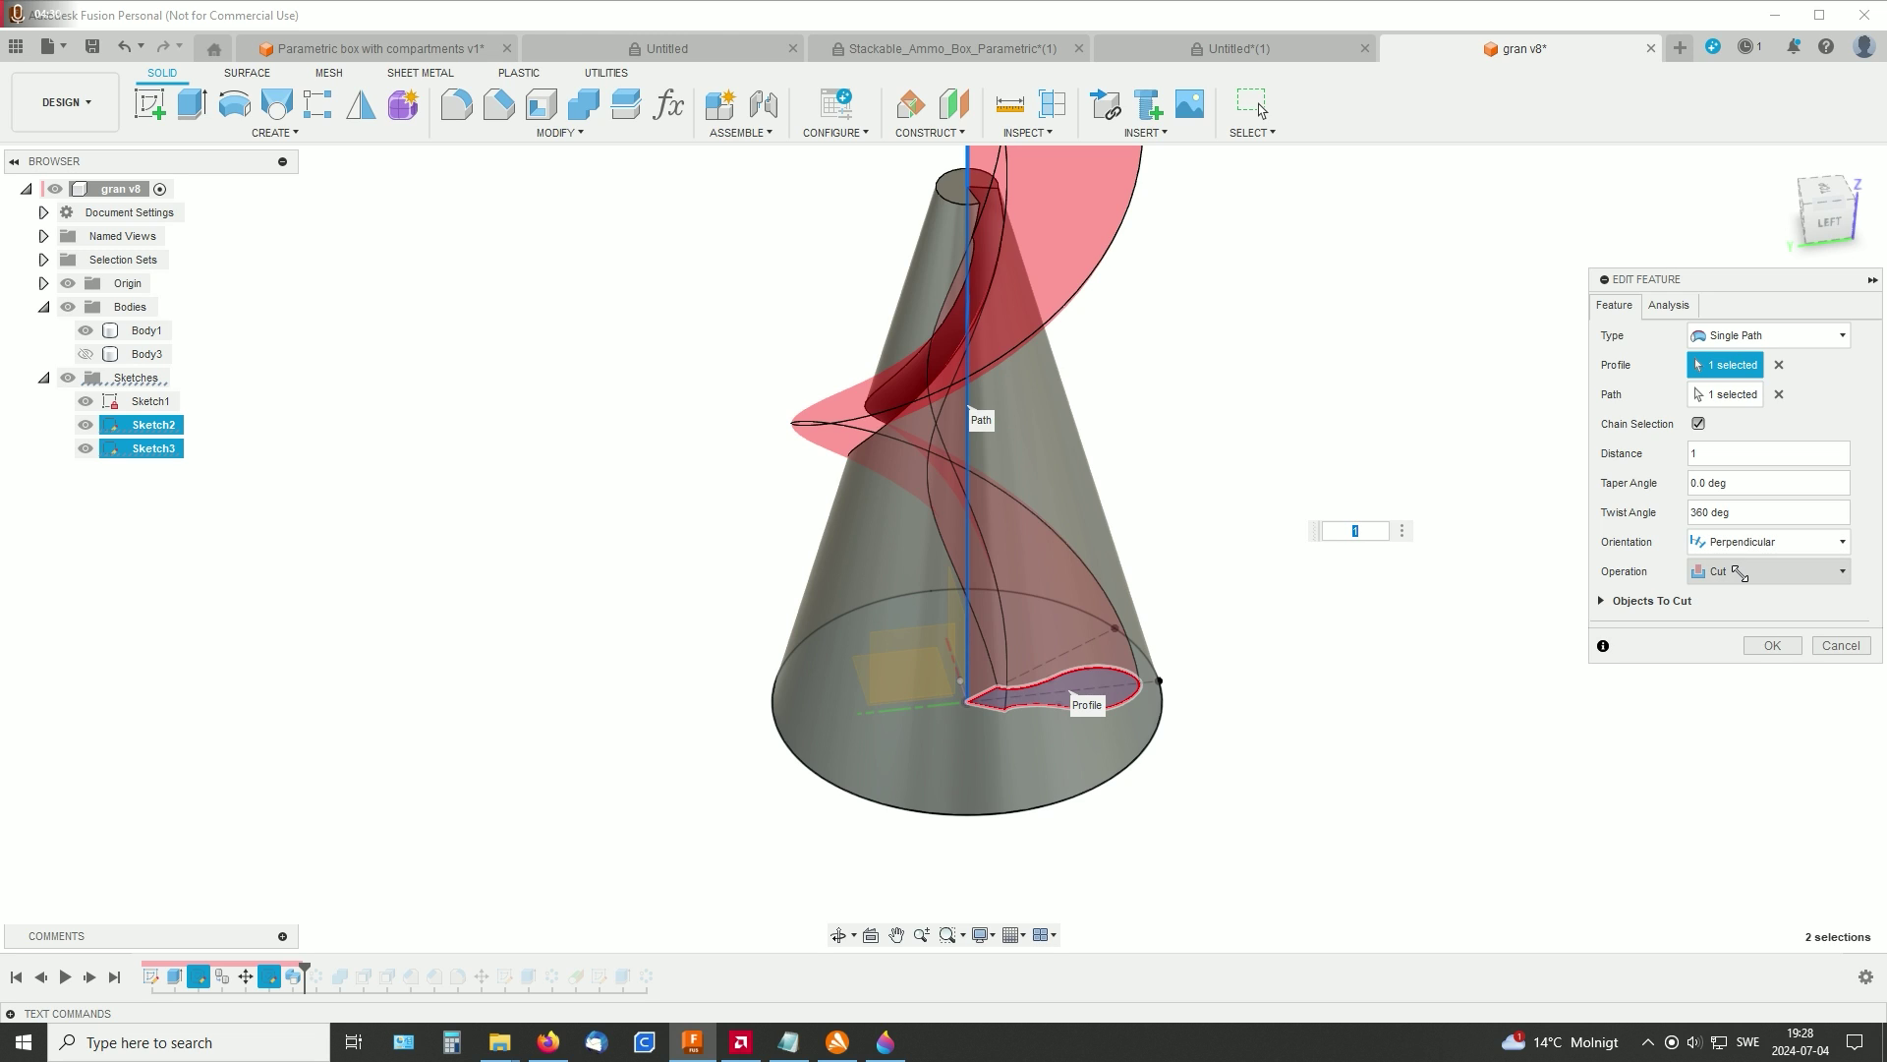
Step: Review which objects the sweep cuts with Body3 shown, and accept the feature as it is
{"action": "left_click", "coordinate": [1602, 602]}
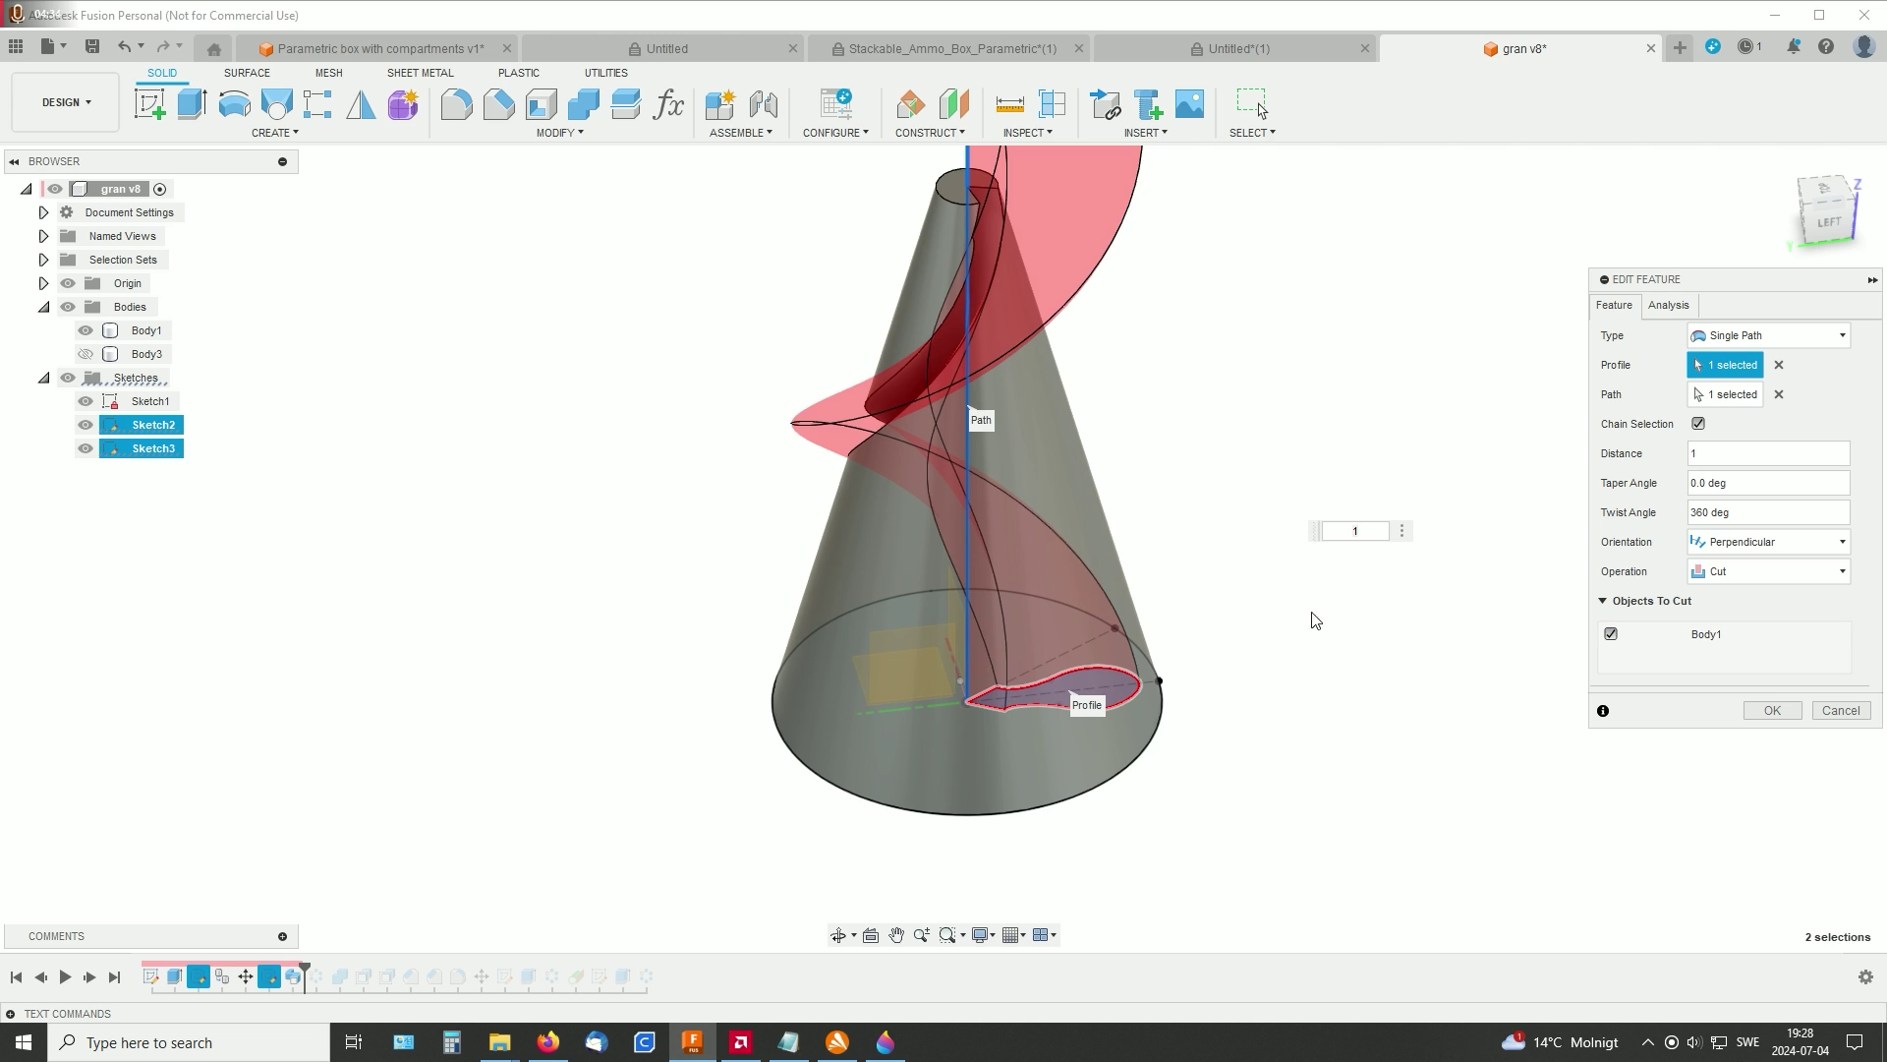
{"action": "left_click", "coordinate": [85, 355]}
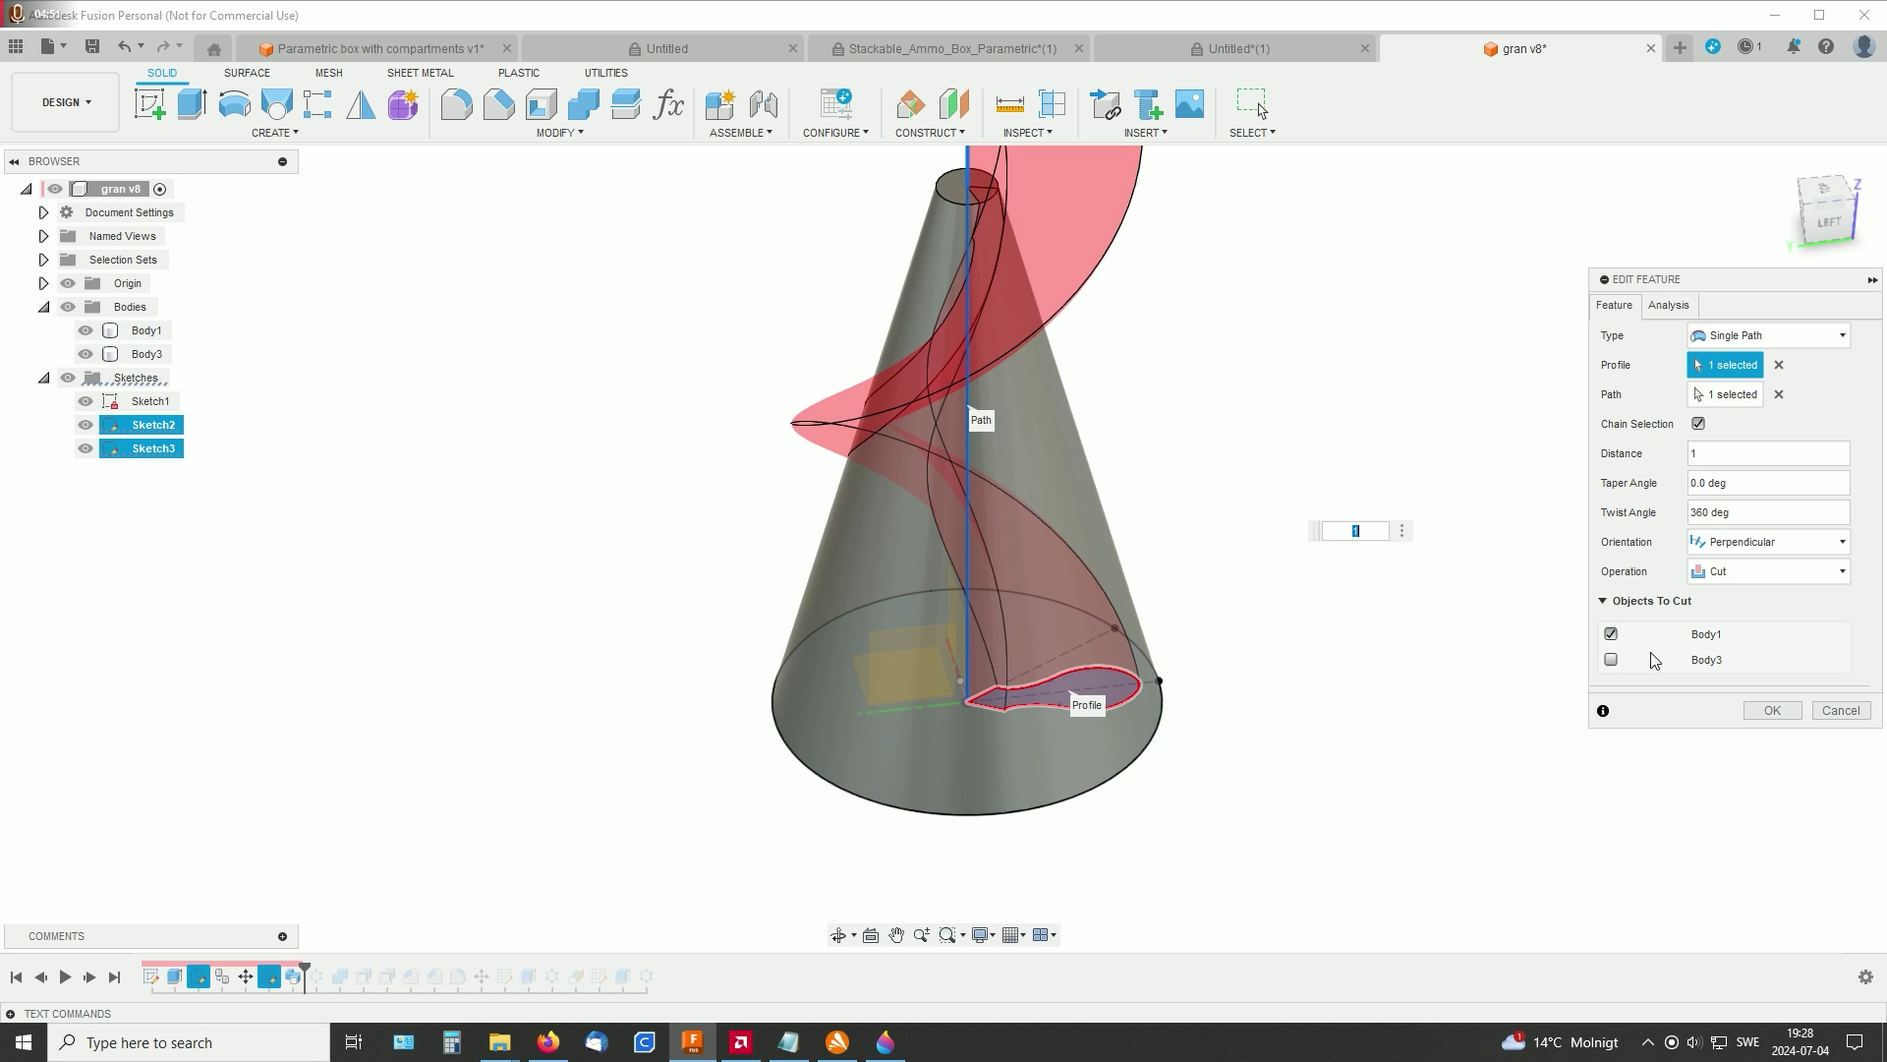
{"action": "left_click", "coordinate": [1770, 711]}
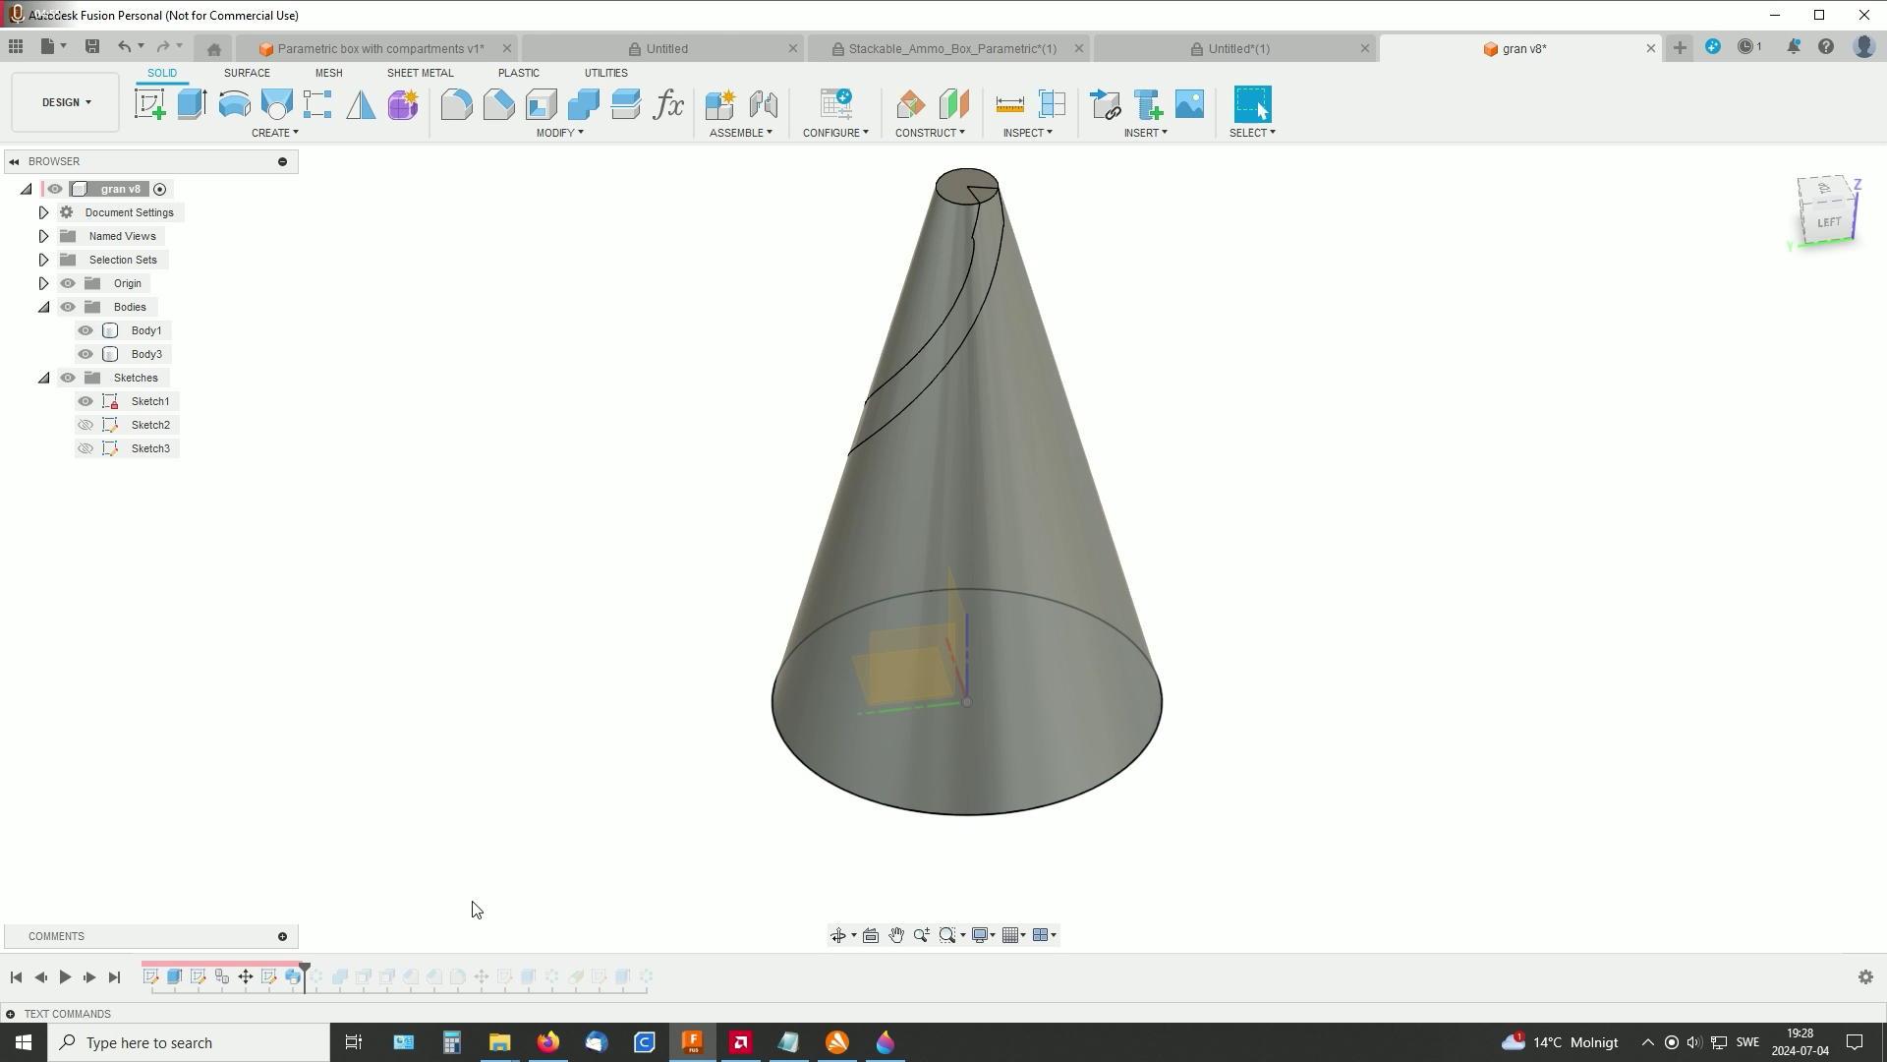
Step: Advance the history past the circular pattern of the sweep cut and hide Body3 to inspect the patterned Body1
{"action": "left_click_drag", "start_coordinate": [304, 966], "coordinate": [325, 956]}
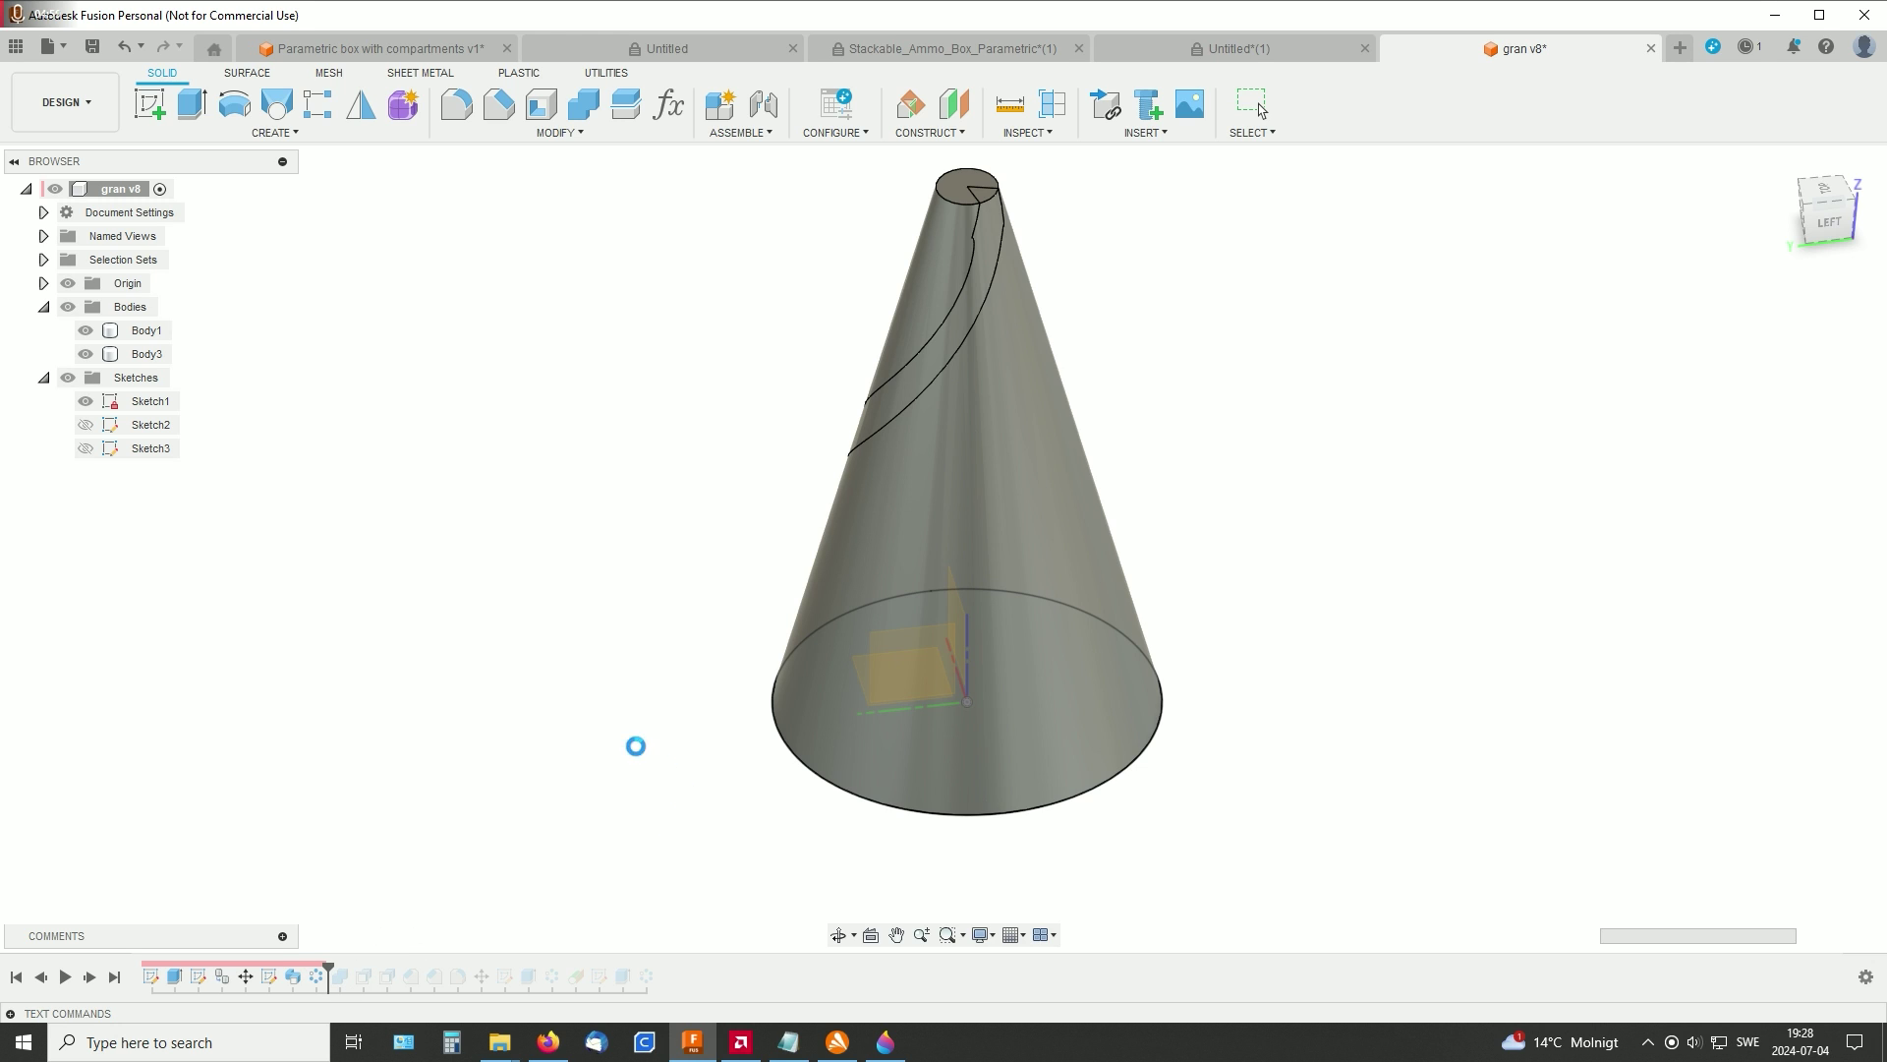
{"action": "middle_click_drag", "start_coordinate": [1281, 520], "coordinate": [1217, 521], "text": "shift"}
{"action": "left_click", "coordinate": [86, 354]}
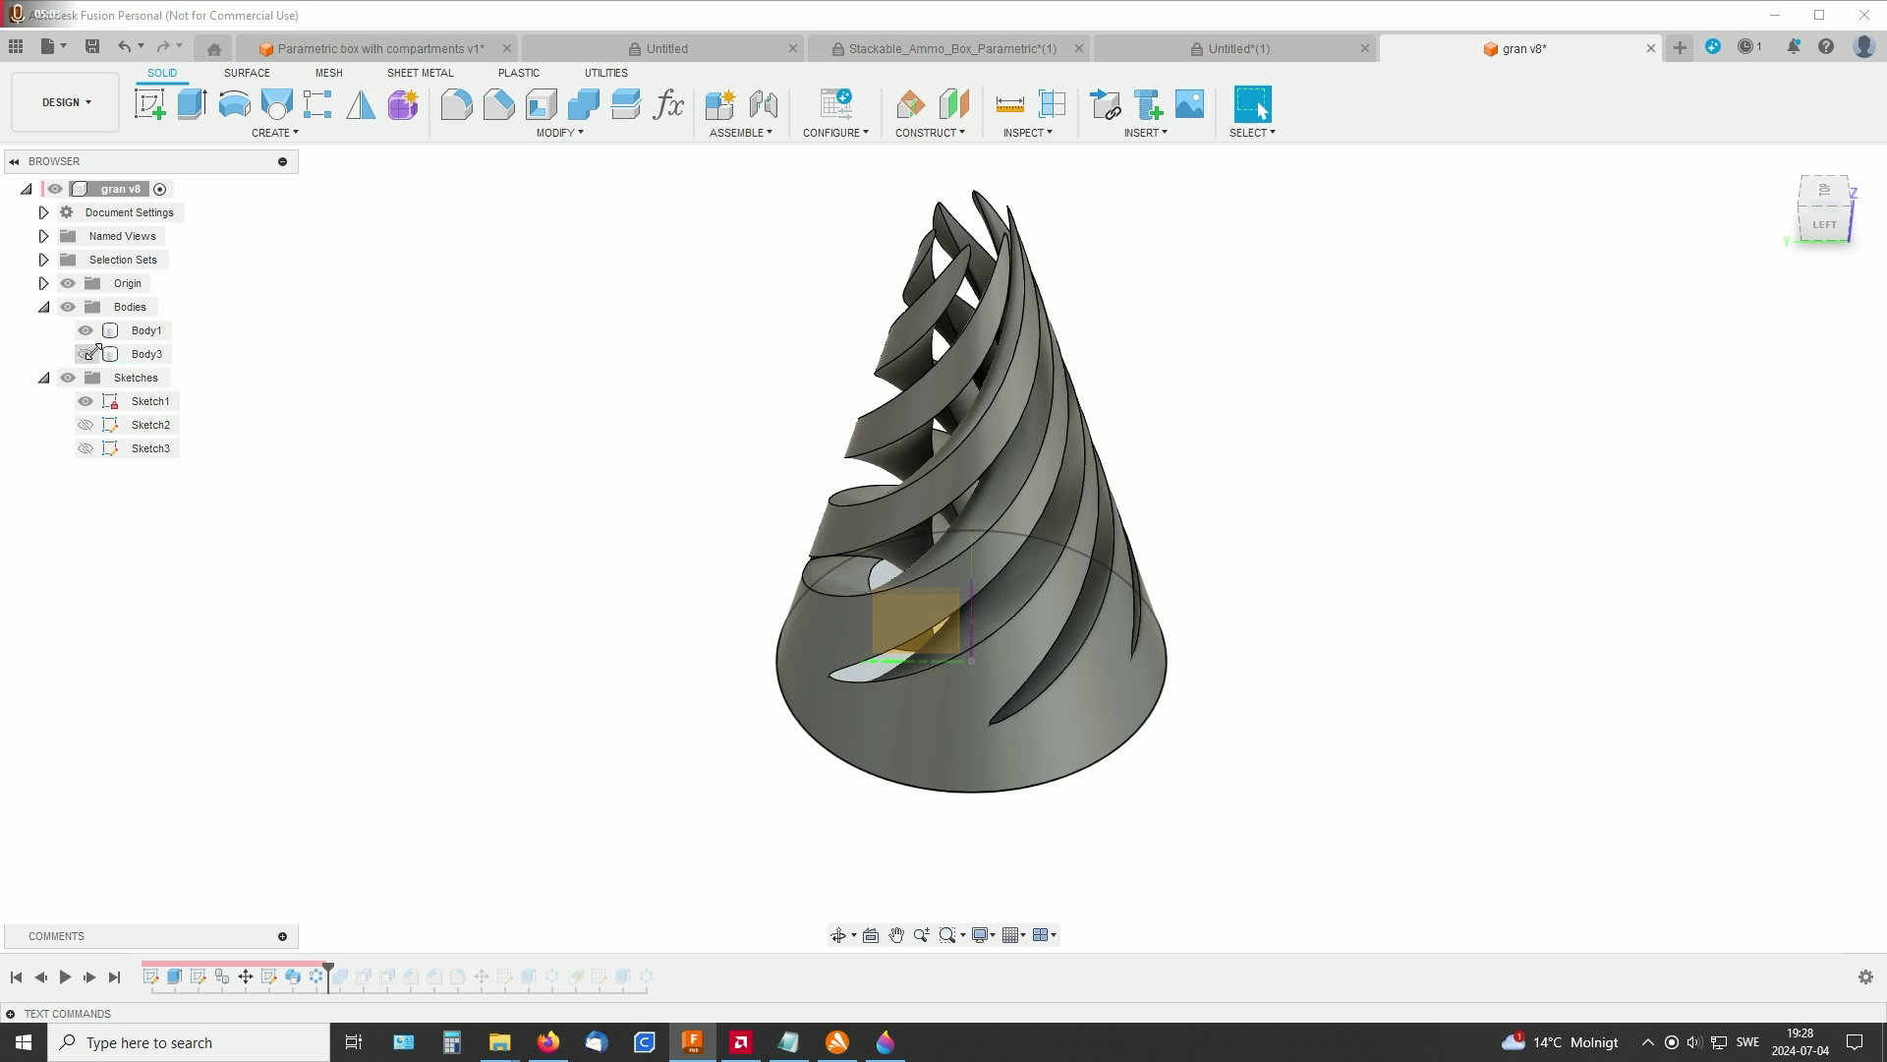
{"action": "middle_click_drag", "start_coordinate": [1312, 551], "coordinate": [1238, 590], "text": "shift"}
Step: Open the circular pattern for editing, review its patterned feature, axis and quantity, and accept it as it is
{"action": "right_click", "coordinate": [314, 983]}
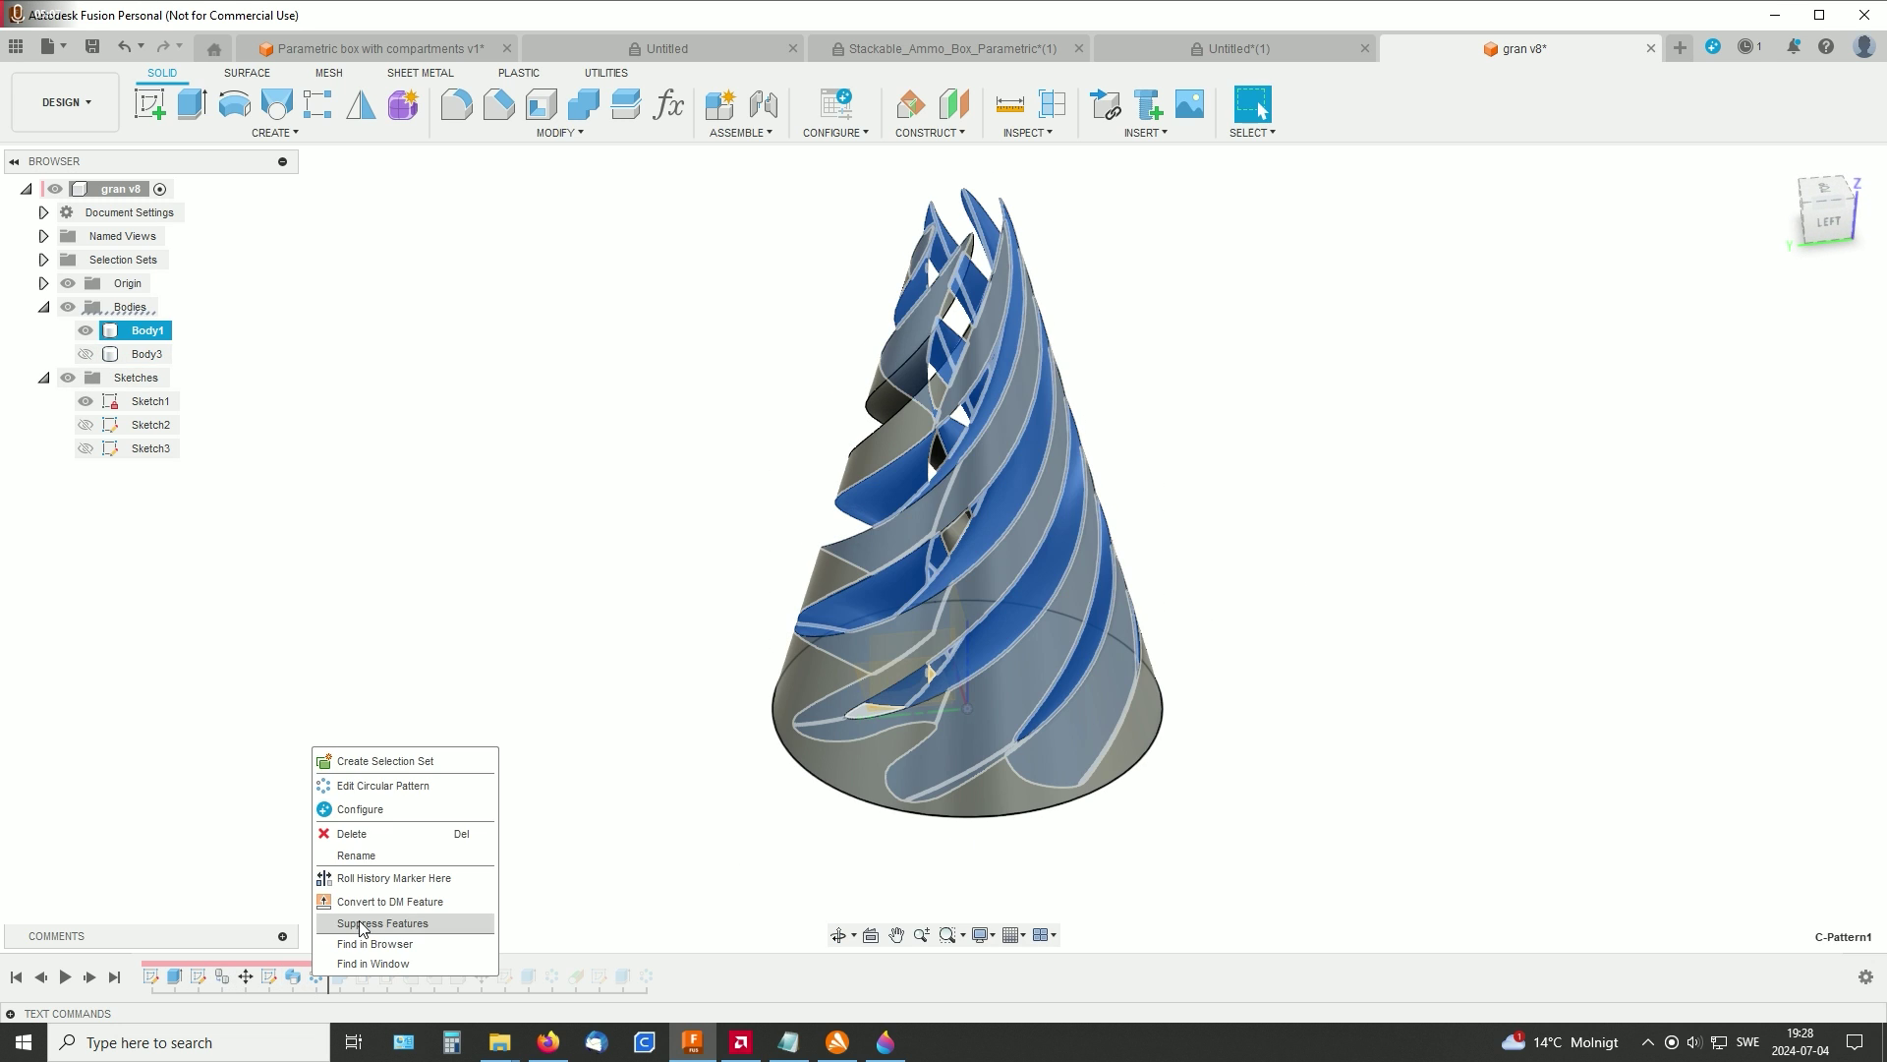
{"action": "left_click", "coordinate": [376, 802]}
{"action": "middle_click_drag", "start_coordinate": [1421, 599], "coordinate": [1252, 573], "text": "shift"}
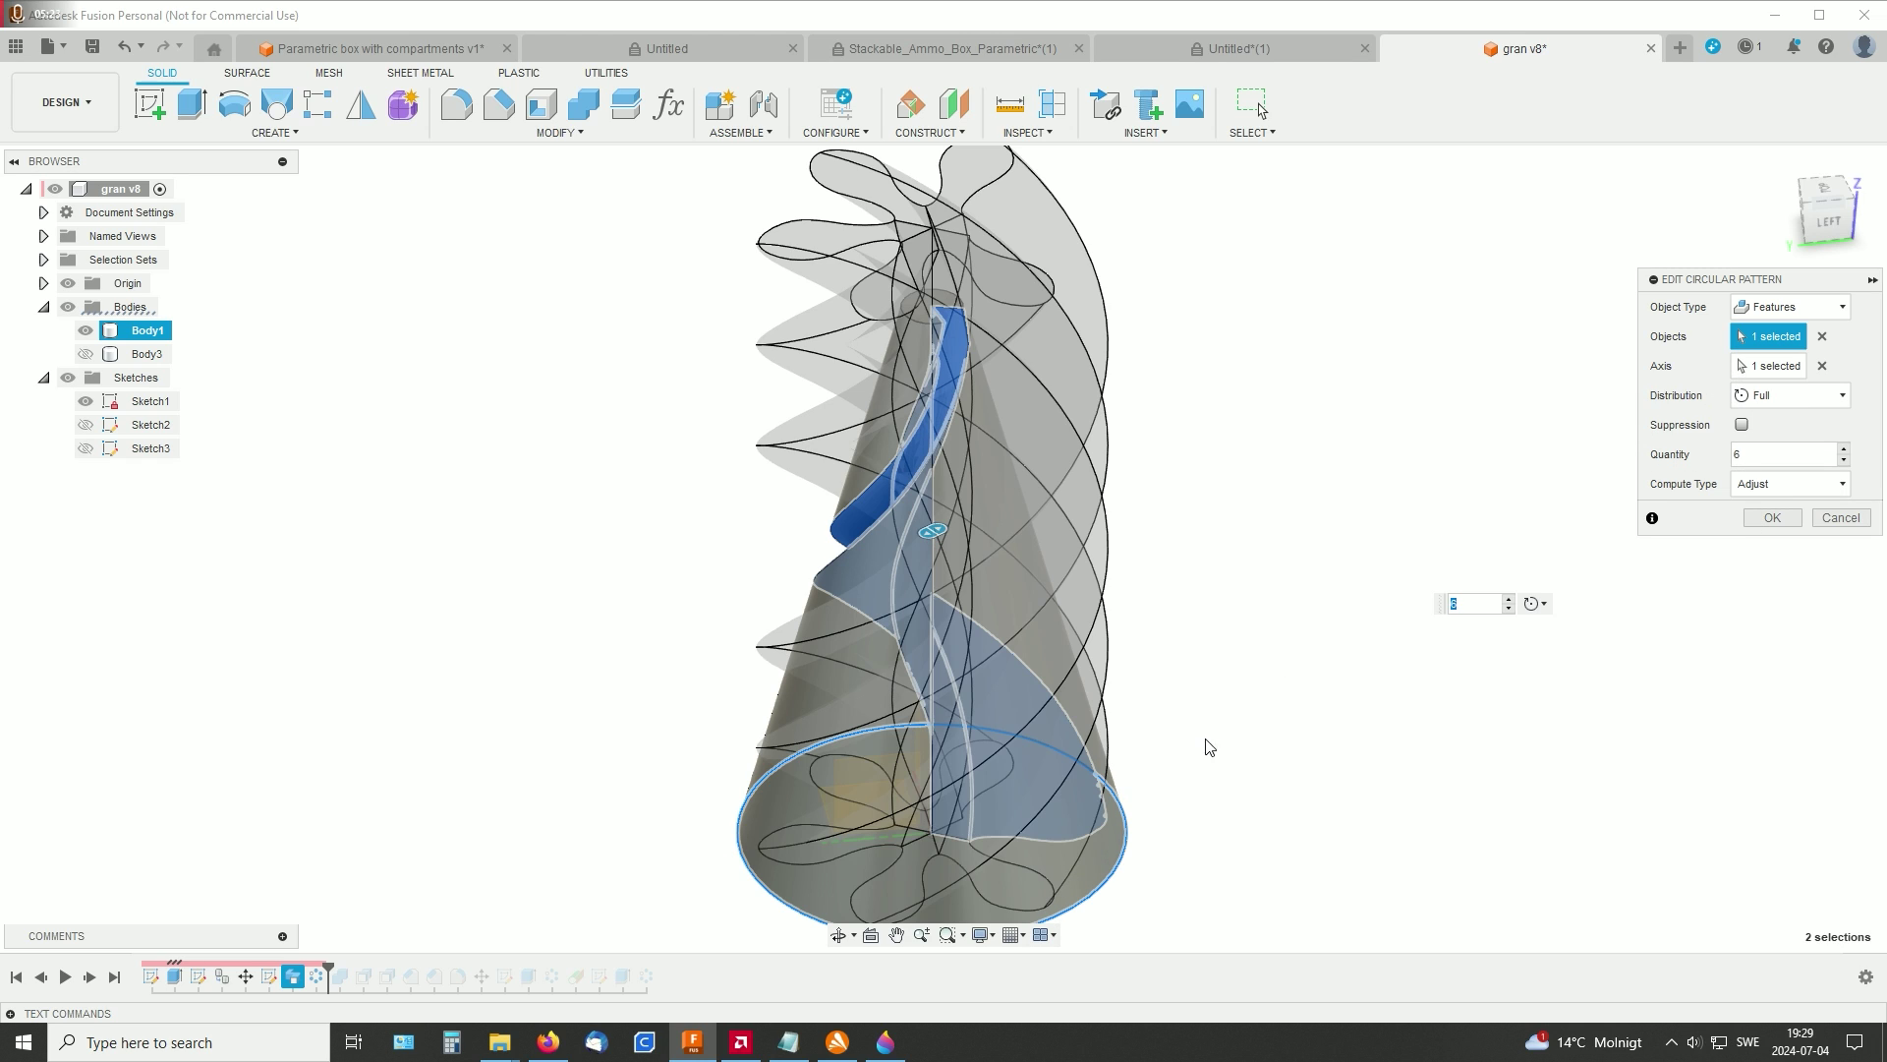
{"action": "middle_click_drag", "start_coordinate": [1153, 791], "coordinate": [1146, 707]}
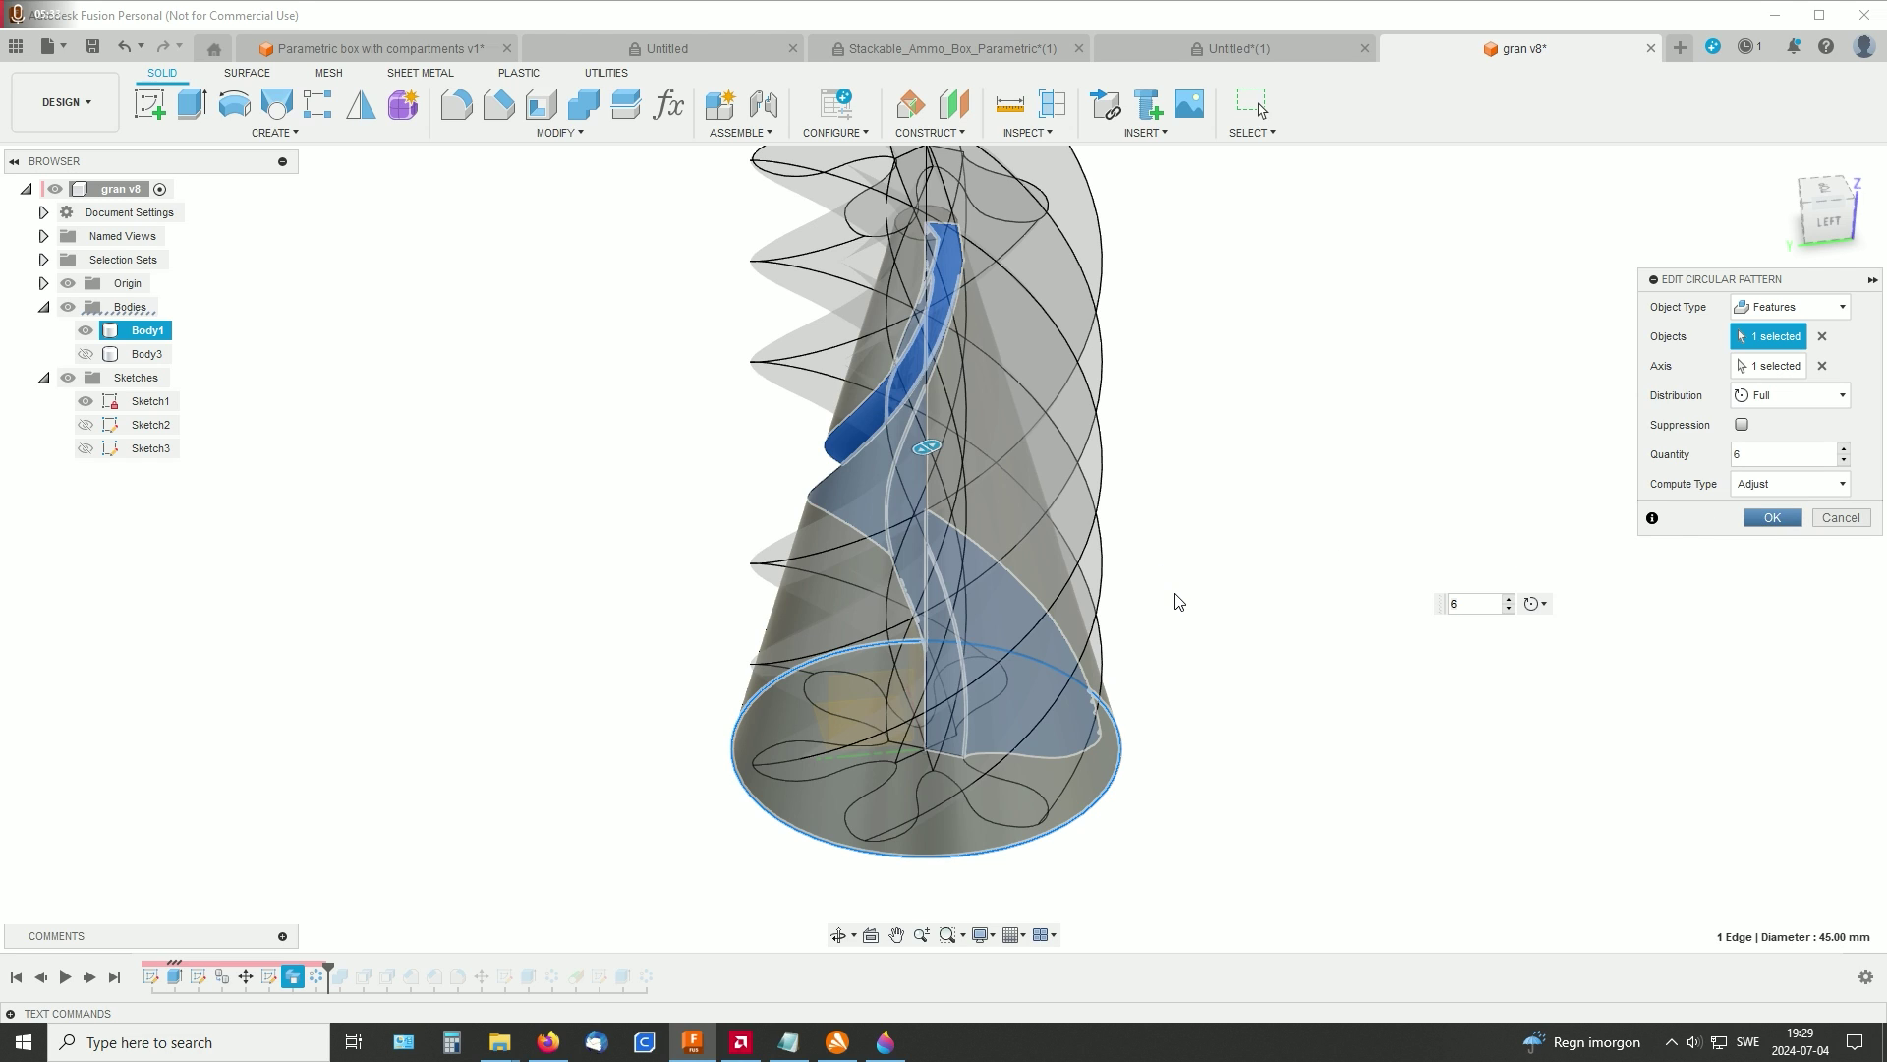
{"action": "key", "text": "Return"}
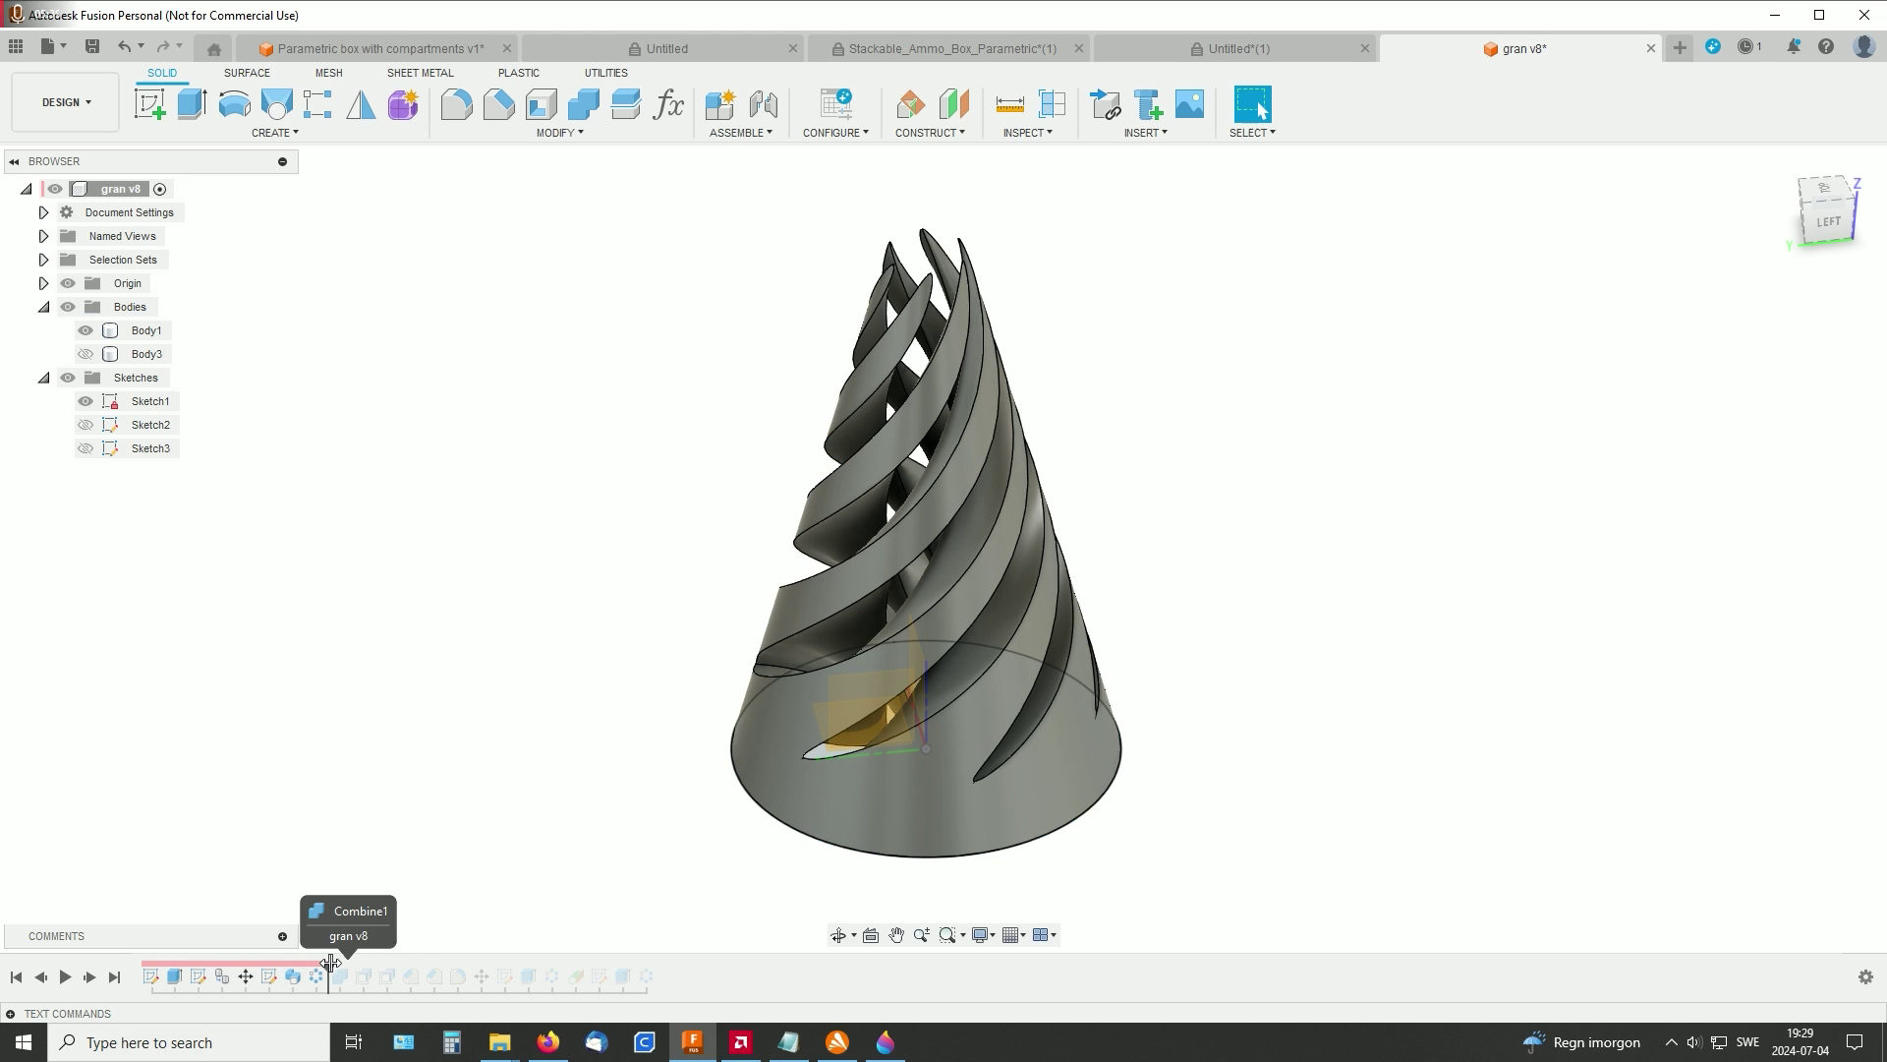
Step: Advance the history past the Combine feature with Body3 shown, and review its target body, tool body, operation and Keep Tools settings
{"action": "left_click_drag", "start_coordinate": [332, 961], "coordinate": [349, 965]}
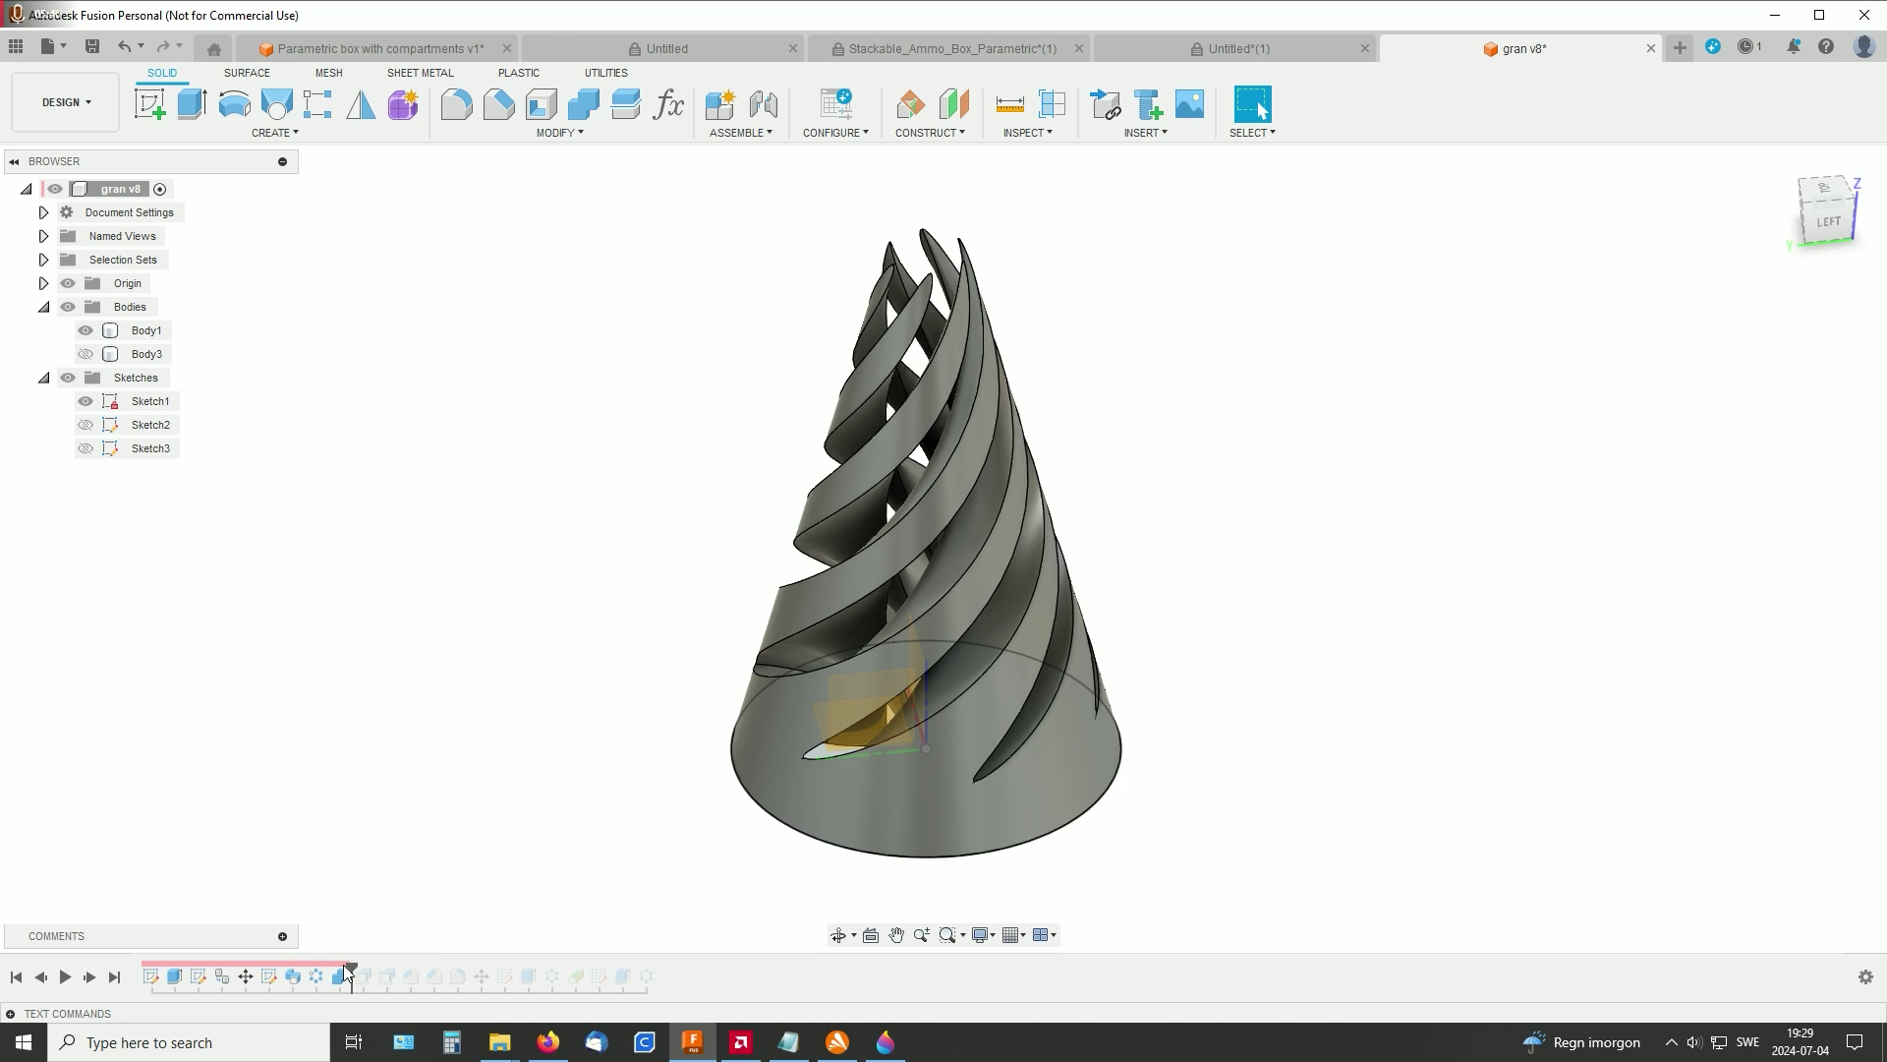
{"action": "left_click", "coordinate": [85, 354]}
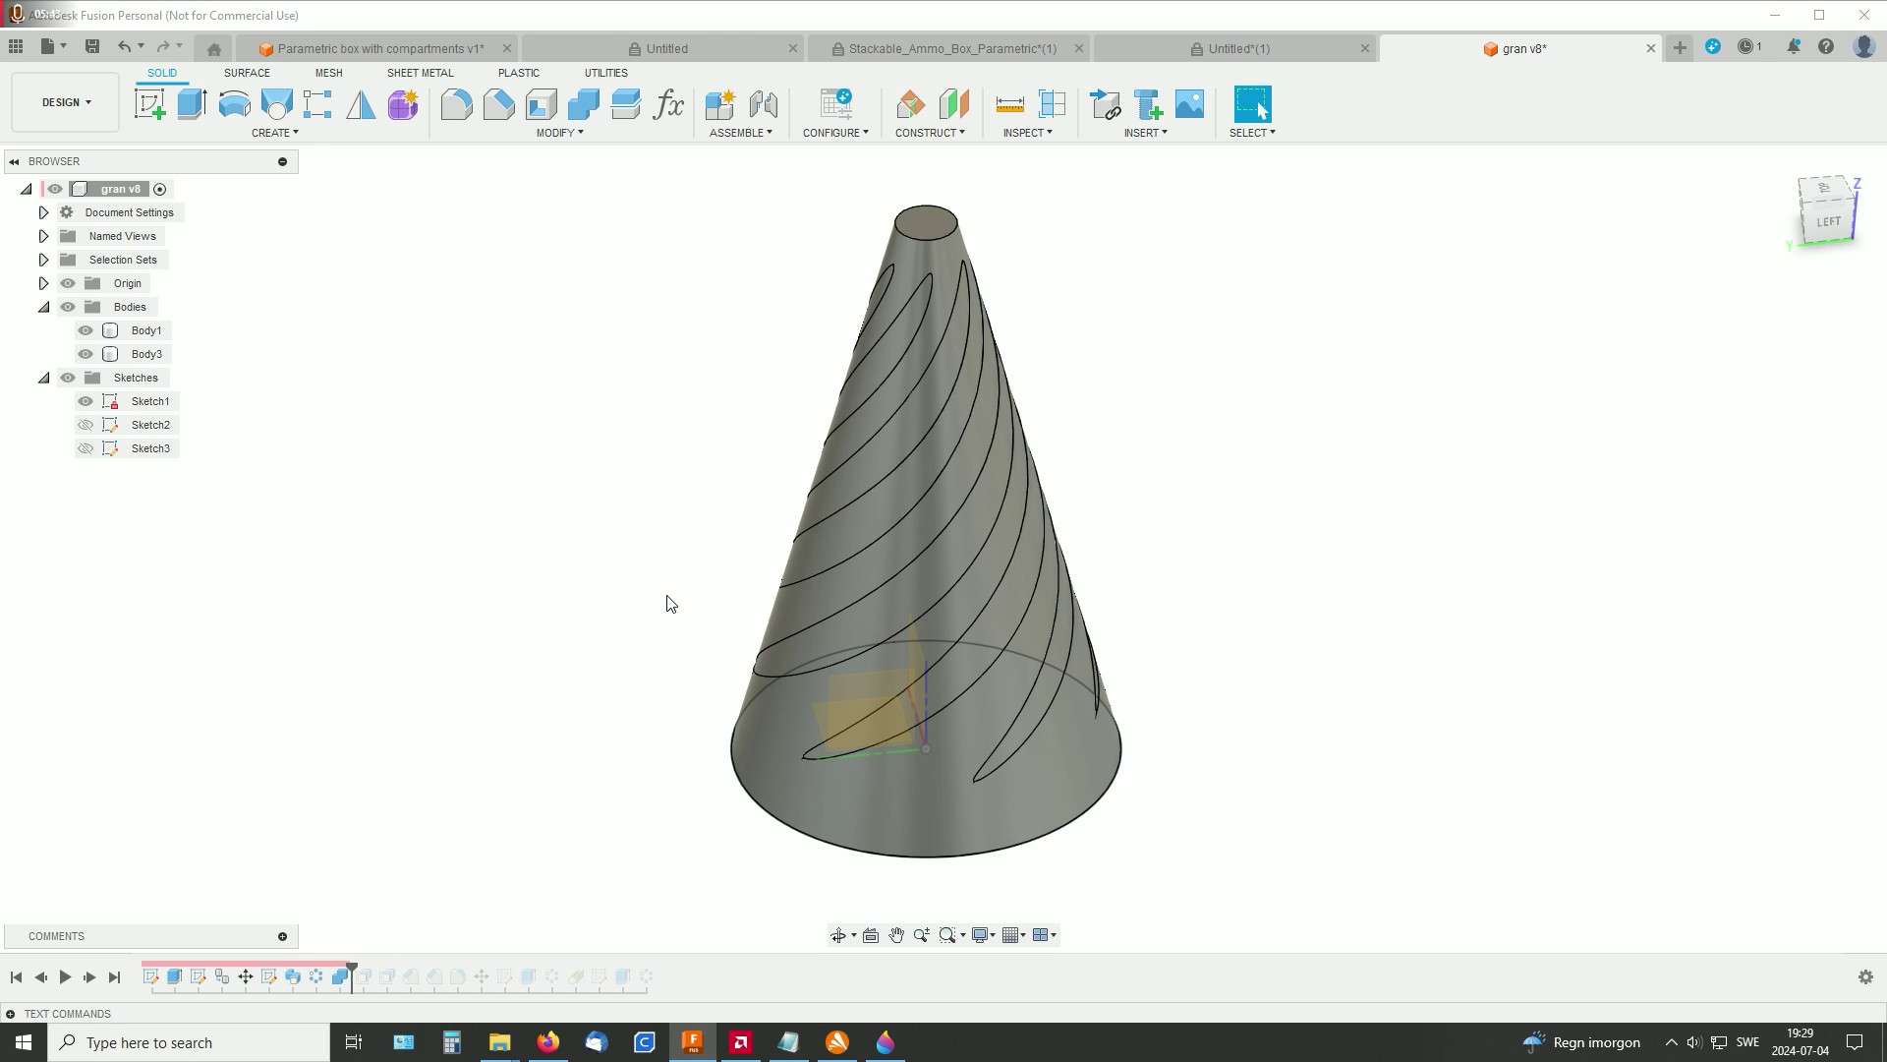
{"action": "left_click", "coordinate": [339, 976]}
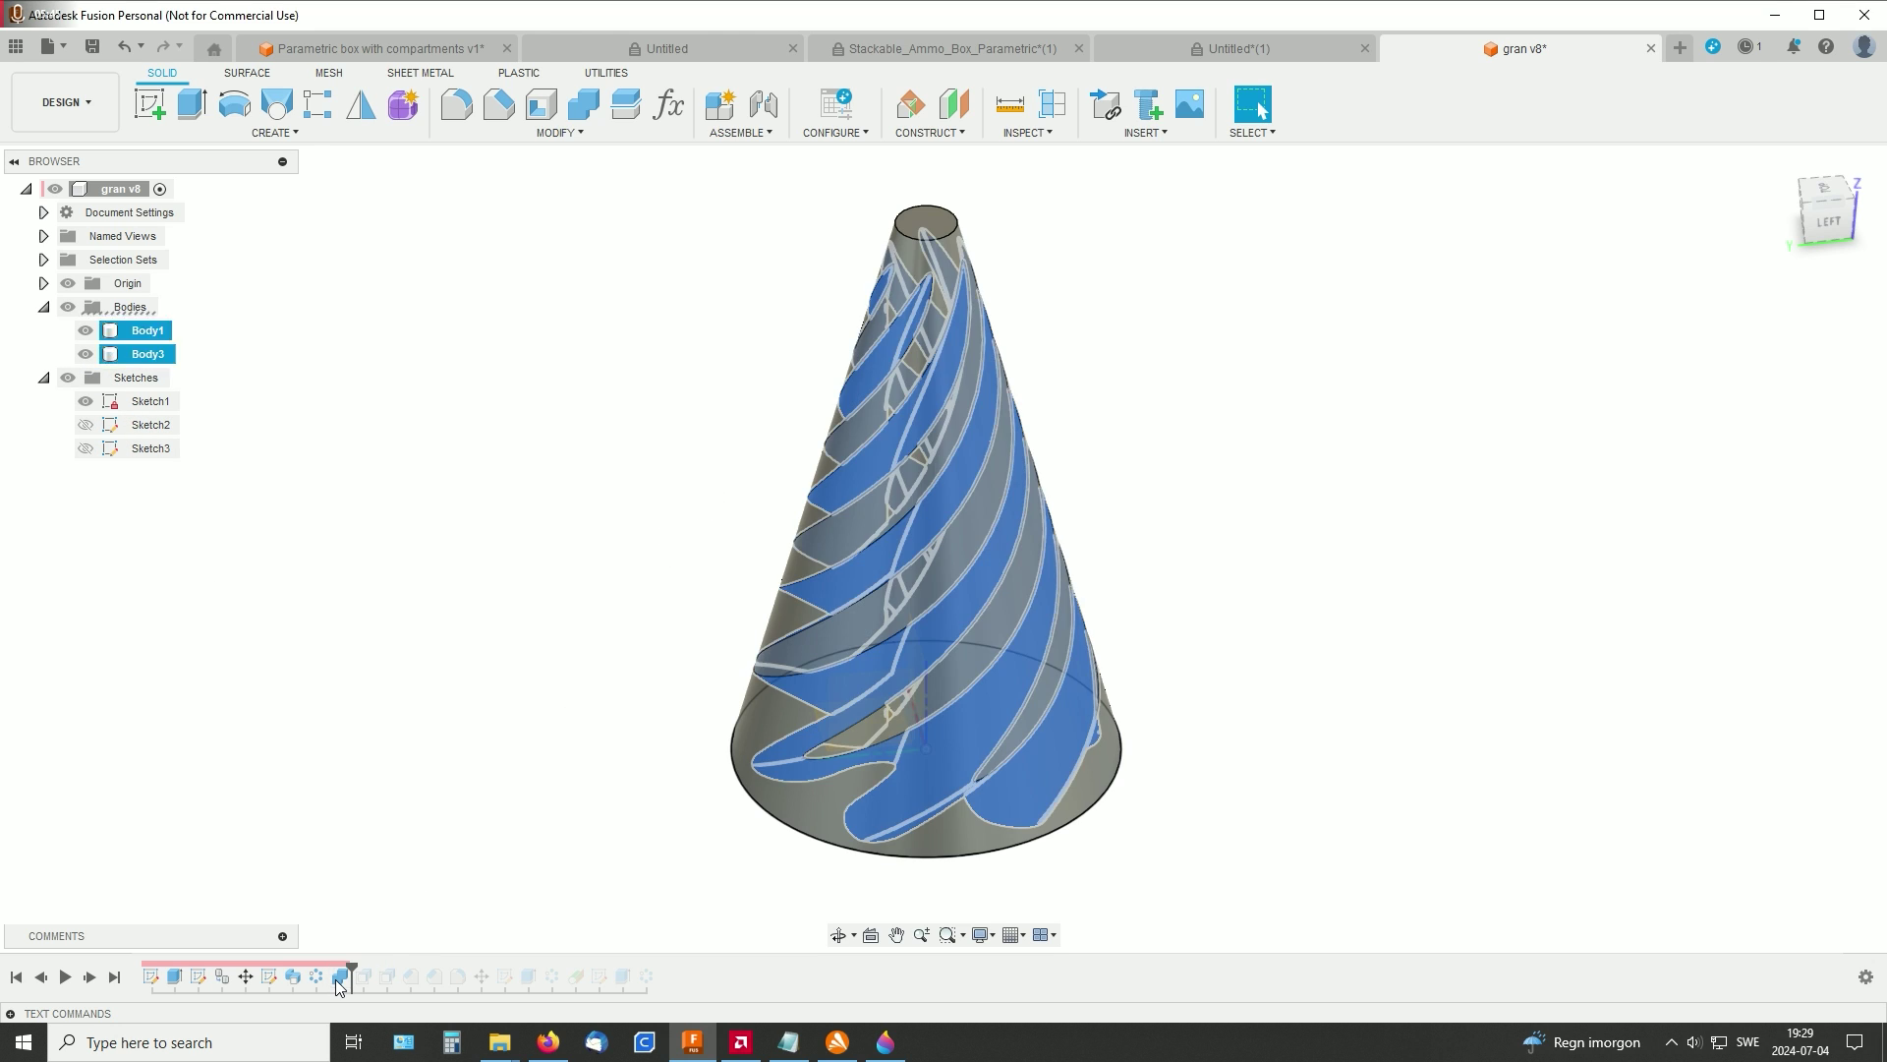
{"action": "right_click", "coordinate": [340, 976]}
{"action": "left_click", "coordinate": [393, 785]}
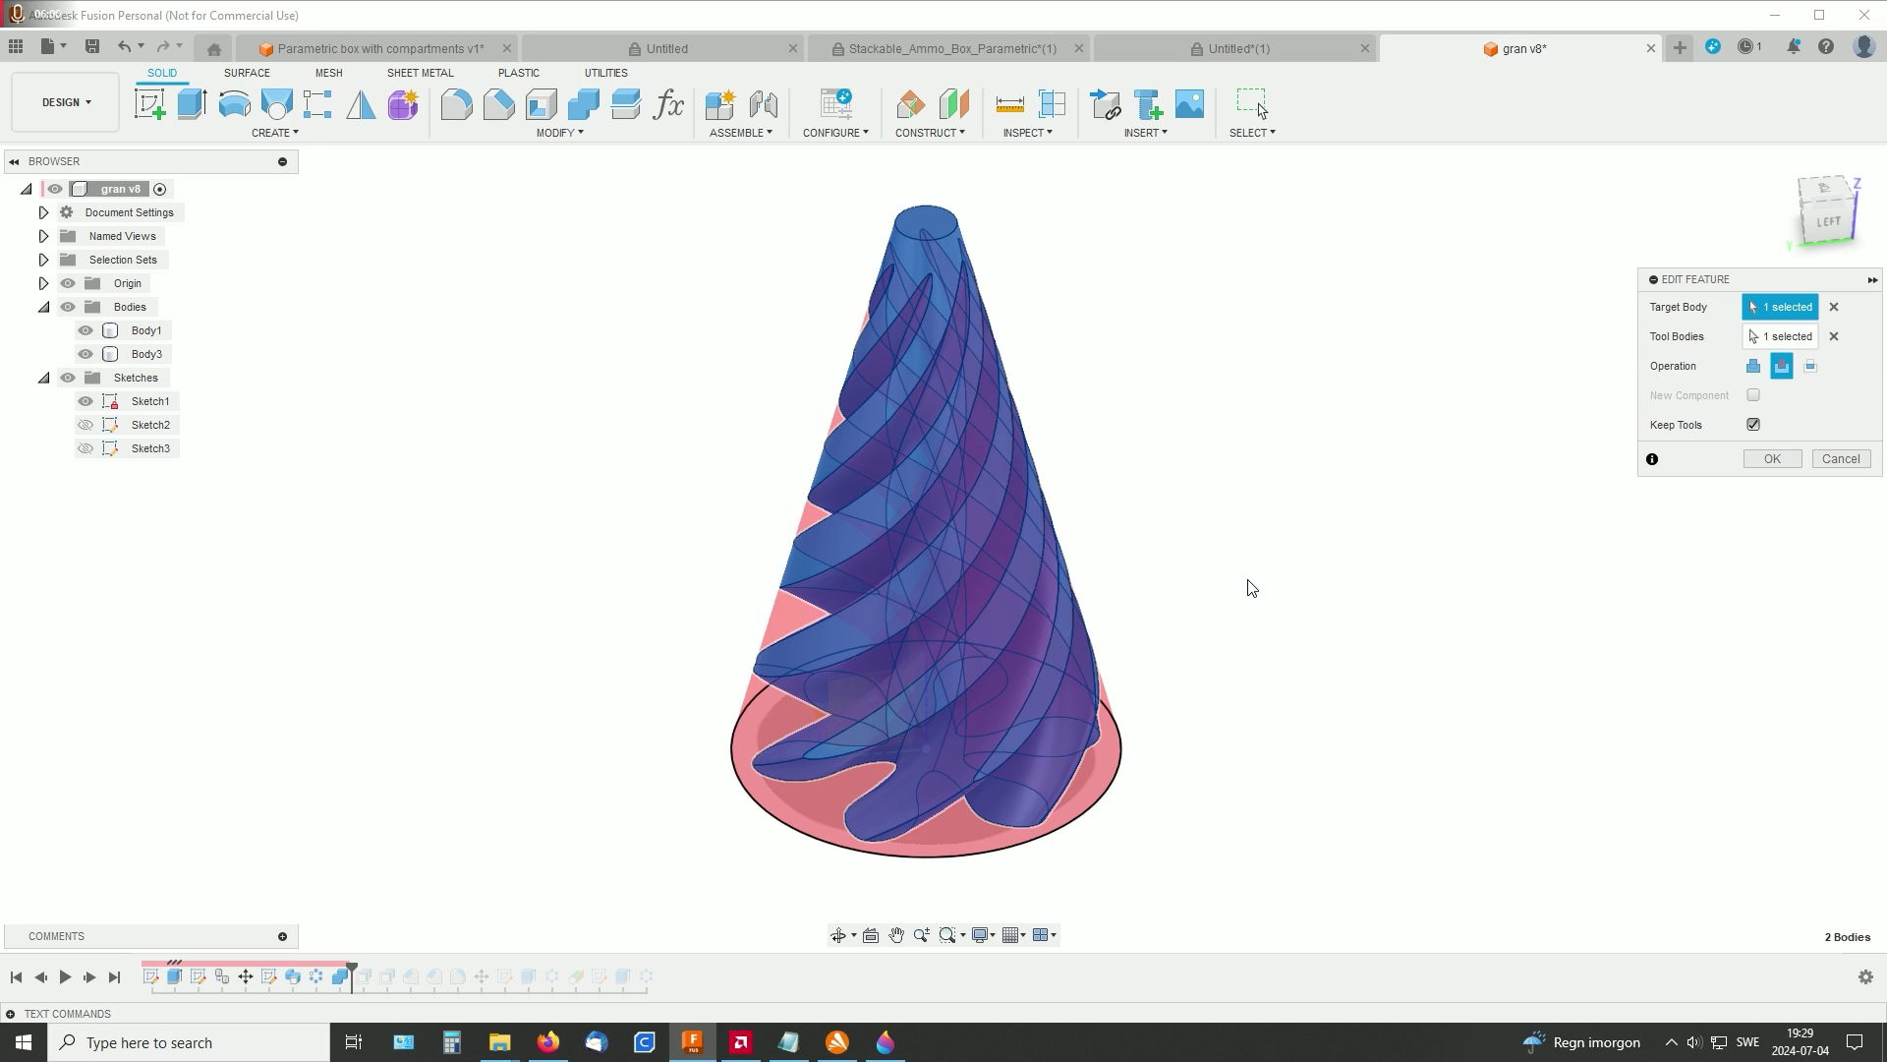
{"action": "left_click", "coordinate": [1771, 461]}
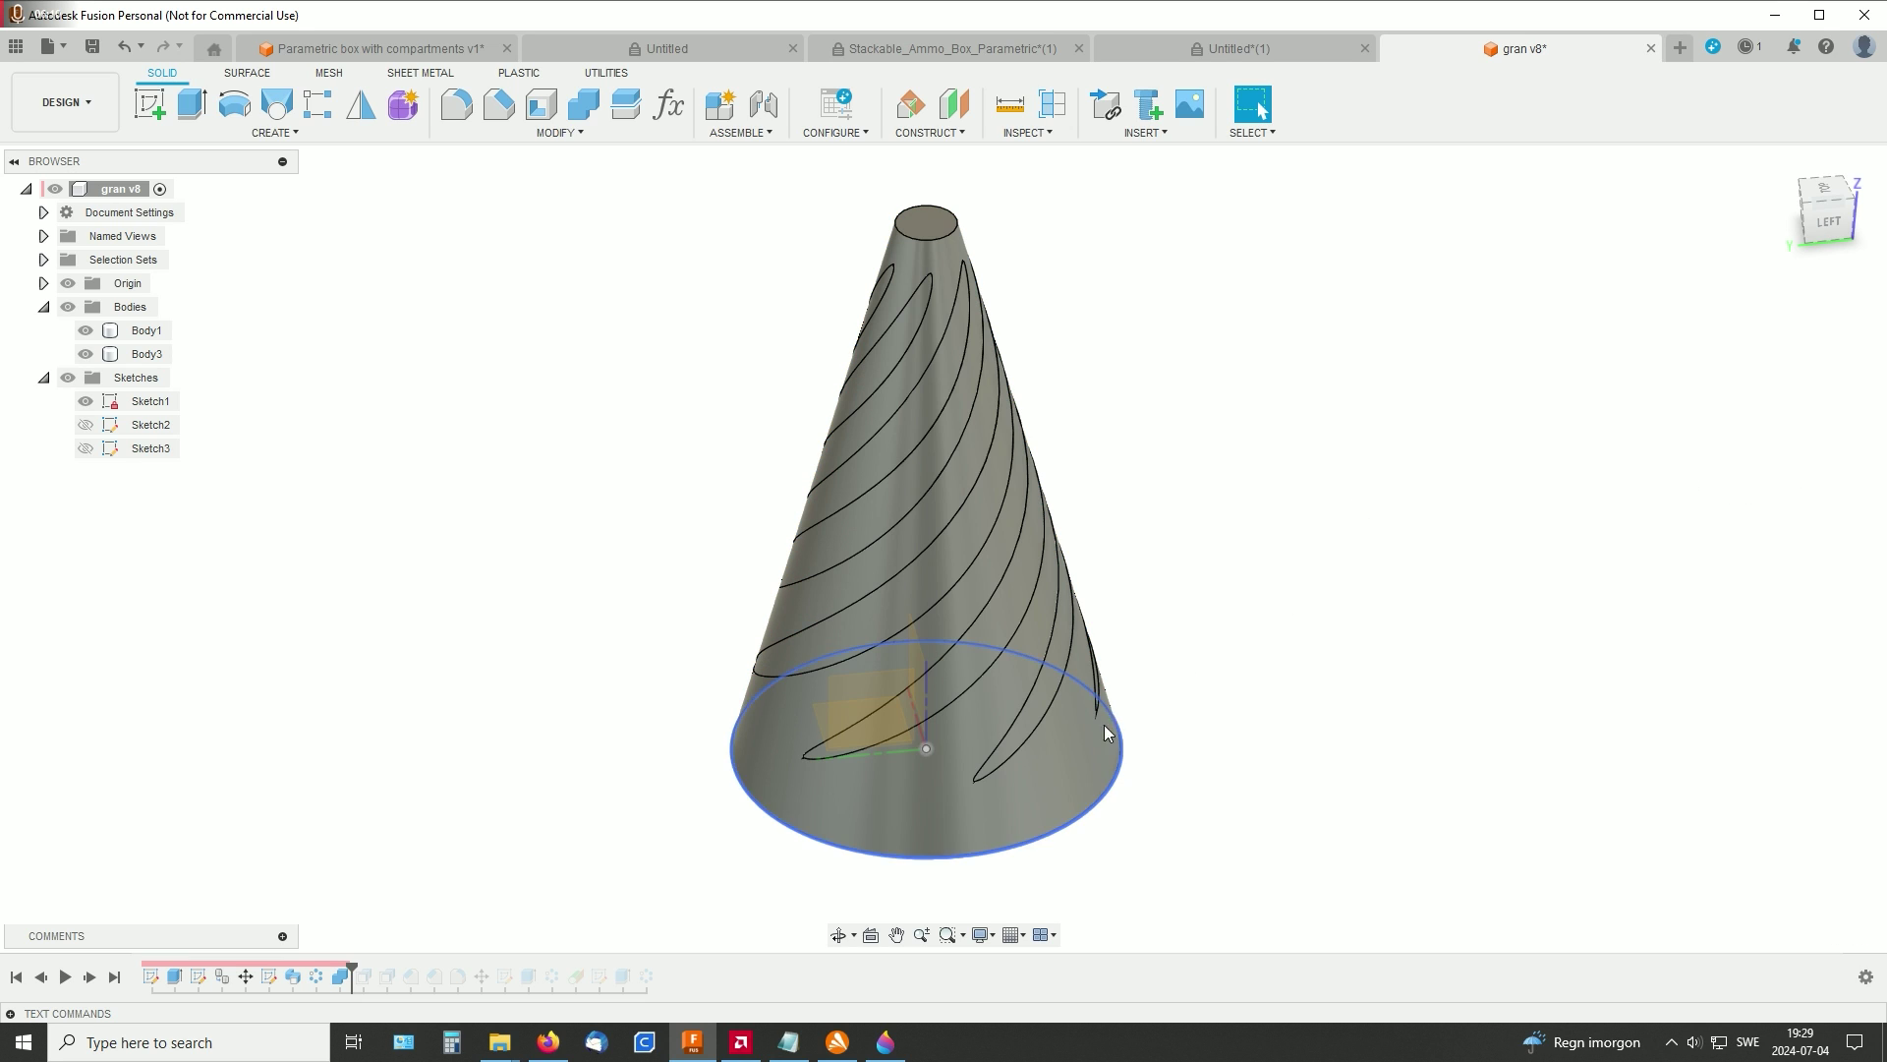
Step: Advance the history past the Offset Faces feature and examine the gap between the two bodies up close
{"action": "left_click_drag", "start_coordinate": [352, 968], "coordinate": [366, 966]}
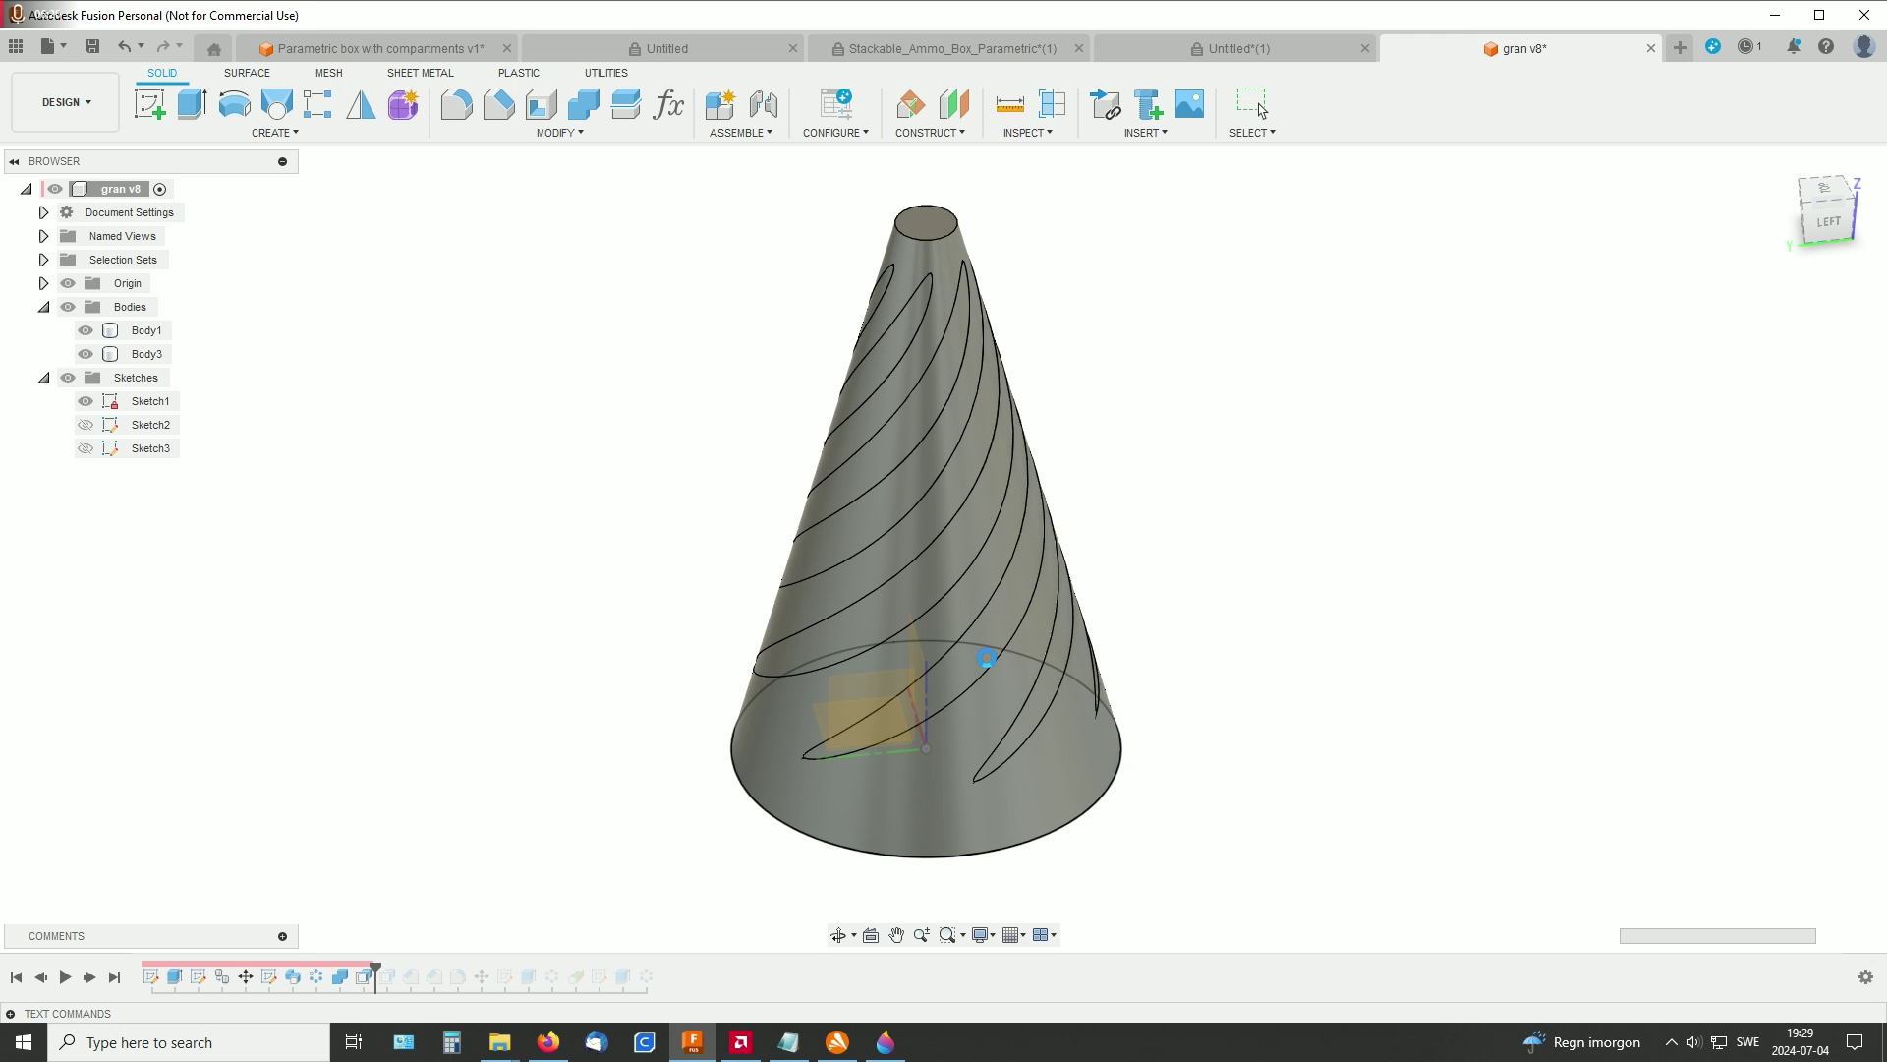
{"action": "scroll", "coordinate": [1072, 620], "scroll_direction": "up", "scroll_amount": 5}
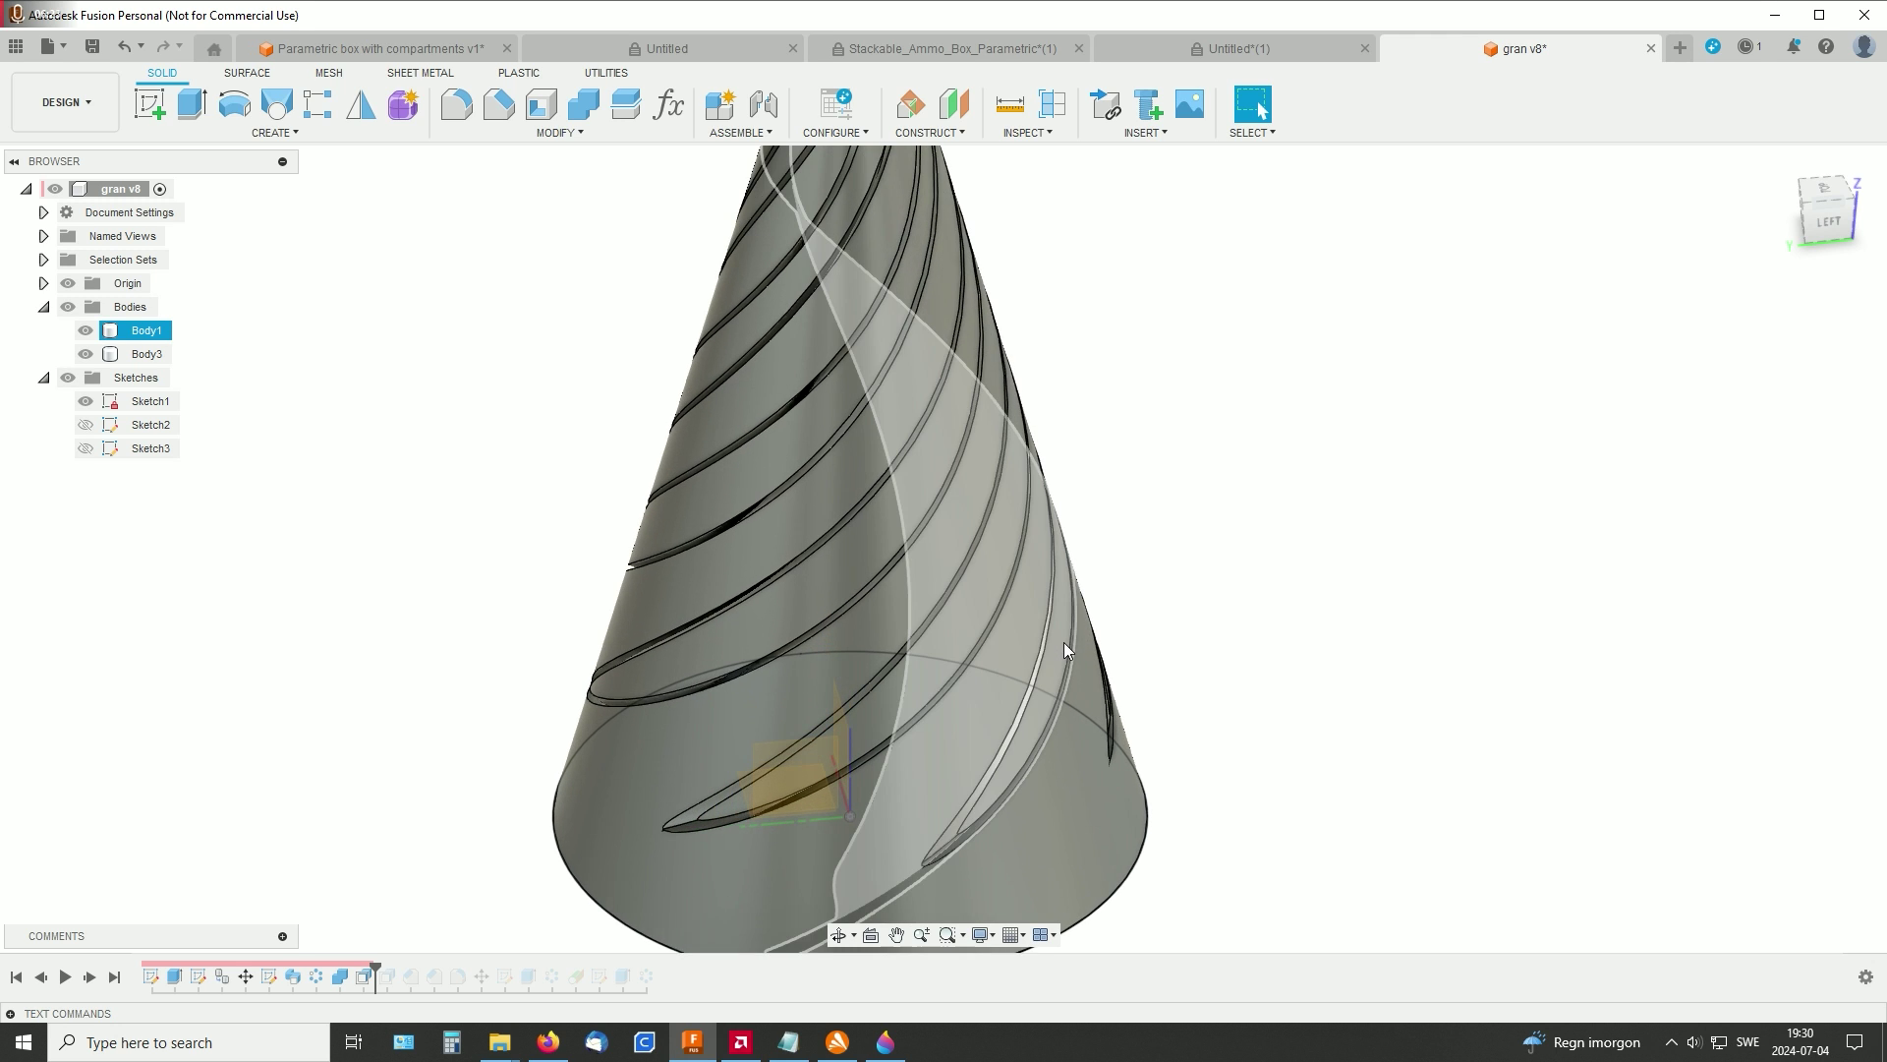
{"action": "scroll", "coordinate": [1040, 647], "scroll_direction": "up", "scroll_amount": 1}
{"action": "middle_click_drag", "start_coordinate": [853, 639], "coordinate": [1276, 540]}
{"action": "scroll", "coordinate": [1186, 560], "scroll_direction": "up", "scroll_amount": 4}
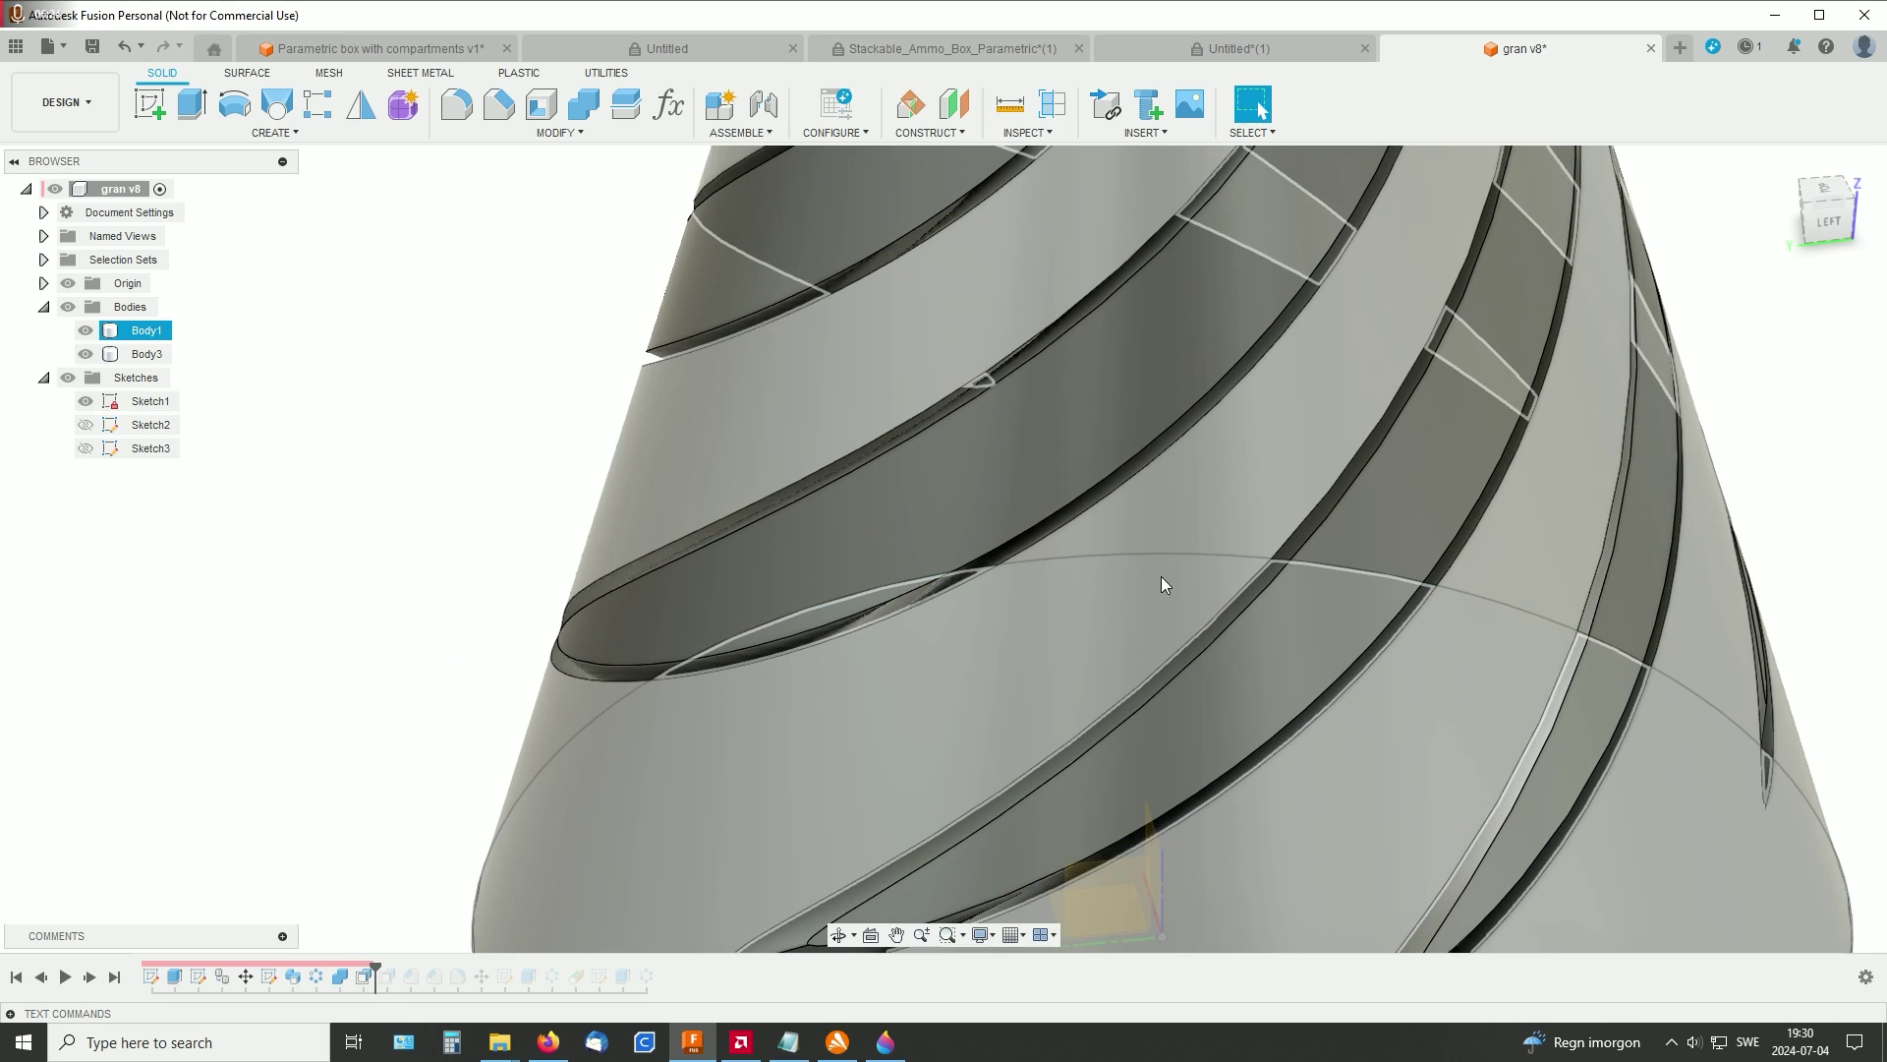
{"action": "middle_click_drag", "start_coordinate": [1014, 609], "coordinate": [1160, 601], "text": "shift"}
Step: Open the first Offset Faces feature for editing, review its selected faces and distance on Body3, and accept it as it is
{"action": "left_click", "coordinate": [450, 826]}
{"action": "right_click", "coordinate": [366, 981]}
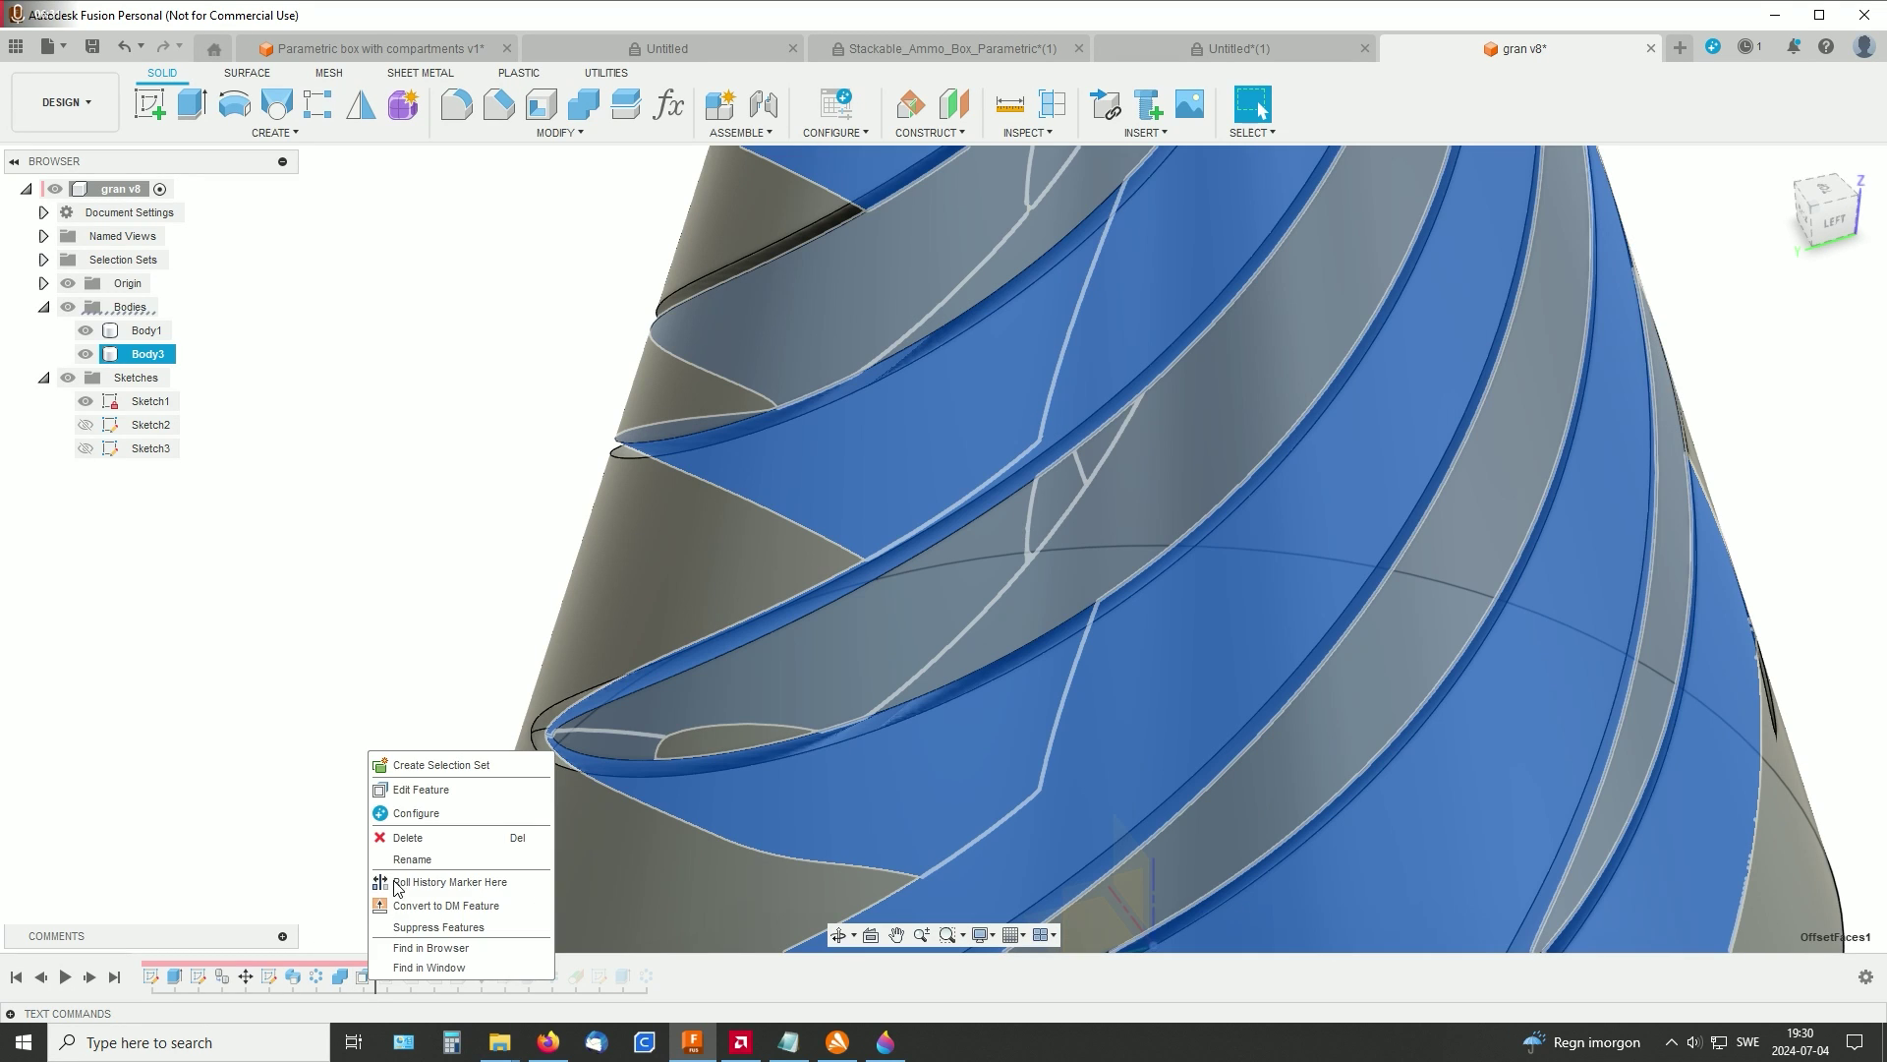
{"action": "left_click", "coordinate": [460, 788]}
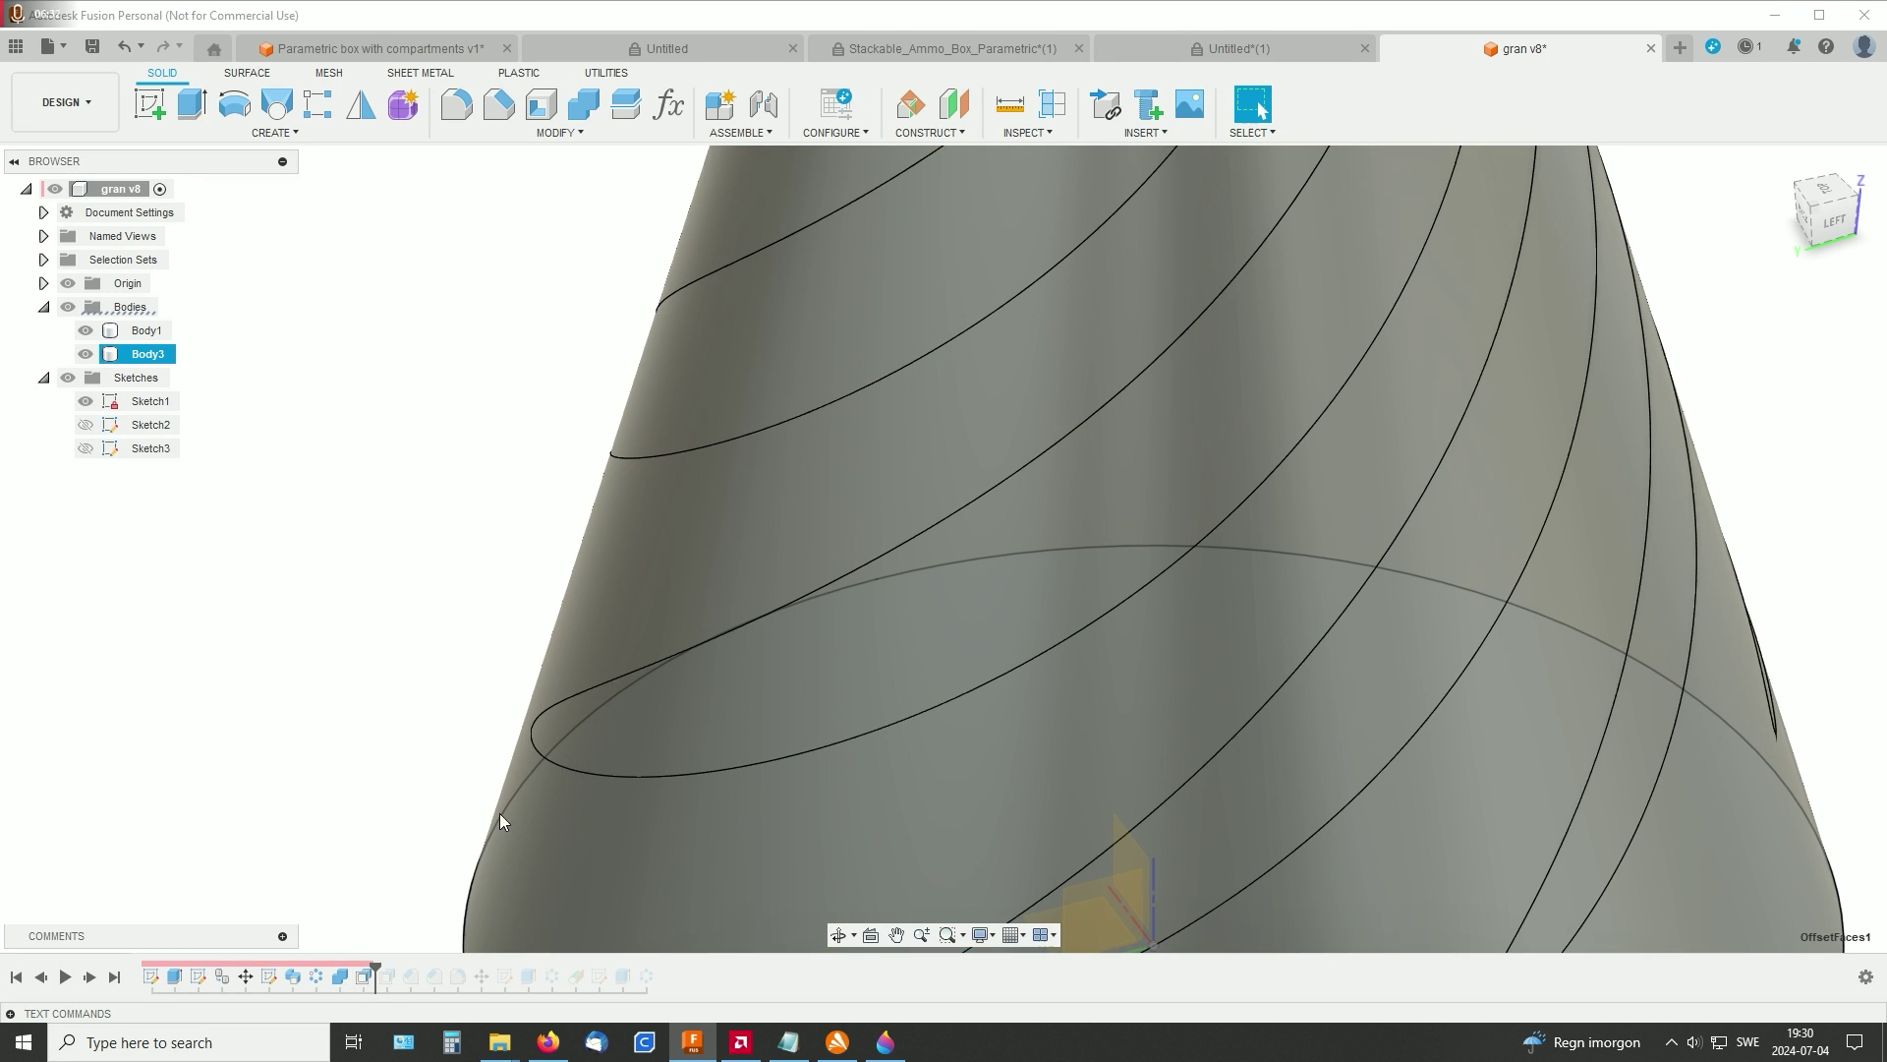
{"action": "double_click", "coordinate": [366, 976]}
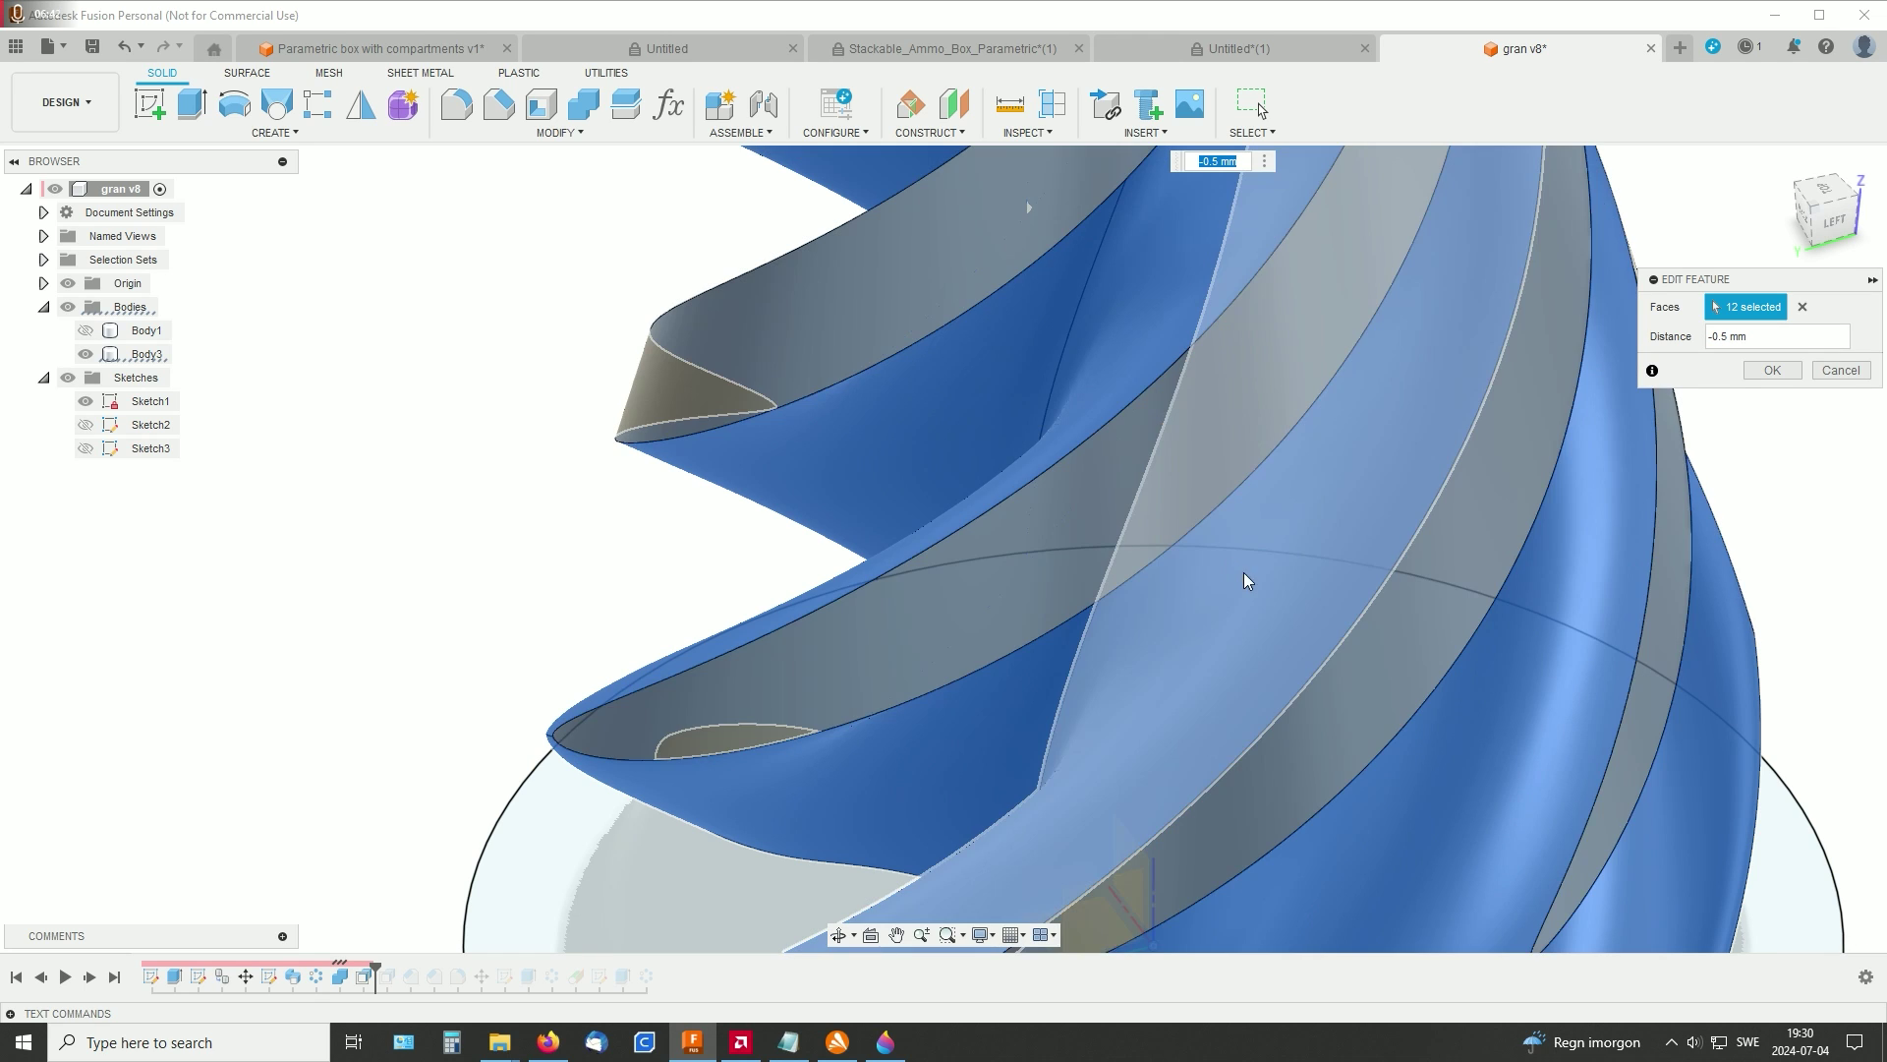
{"action": "middle_click_drag", "start_coordinate": [1245, 576], "coordinate": [1255, 598], "text": "shift"}
{"action": "middle_click_drag", "start_coordinate": [1376, 606], "coordinate": [1605, 456], "text": "shift"}
{"action": "middle_click_drag", "start_coordinate": [1610, 586], "coordinate": [1617, 589], "text": "shift"}
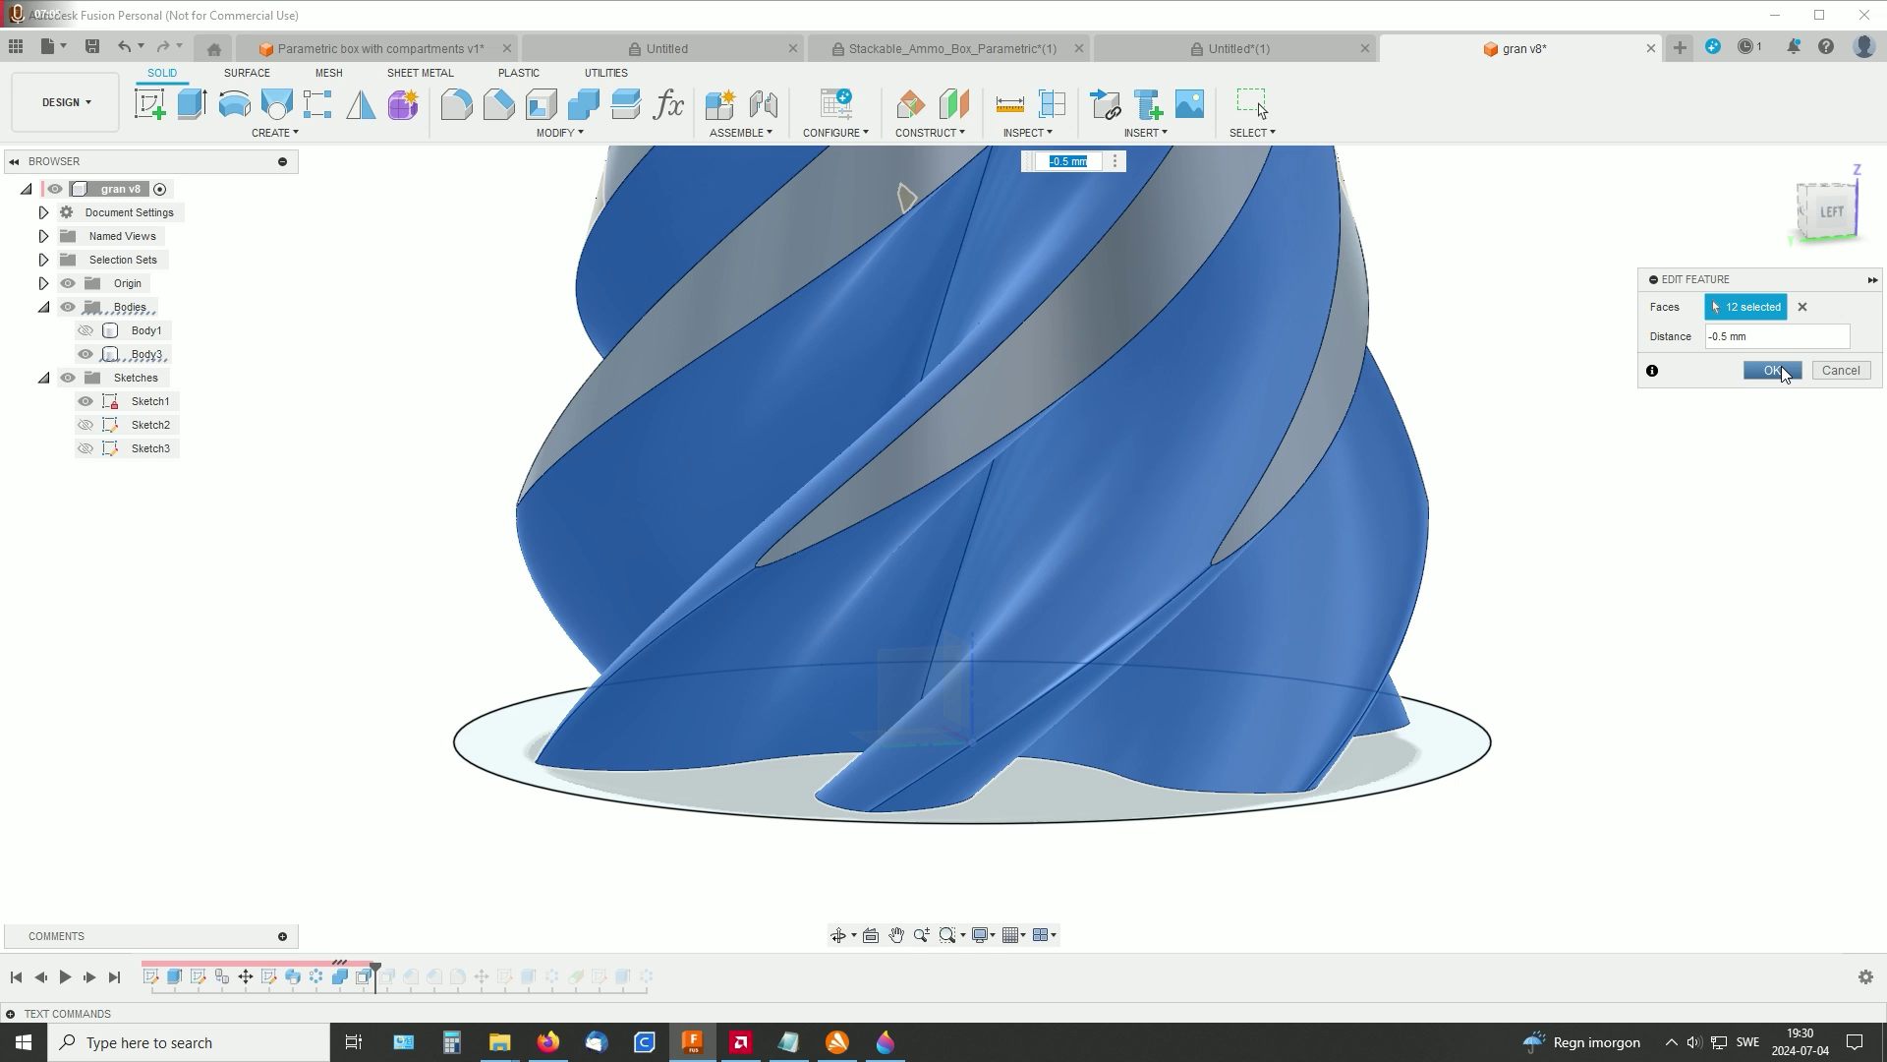
{"action": "middle_click_drag", "start_coordinate": [1515, 386], "coordinate": [1552, 458]}
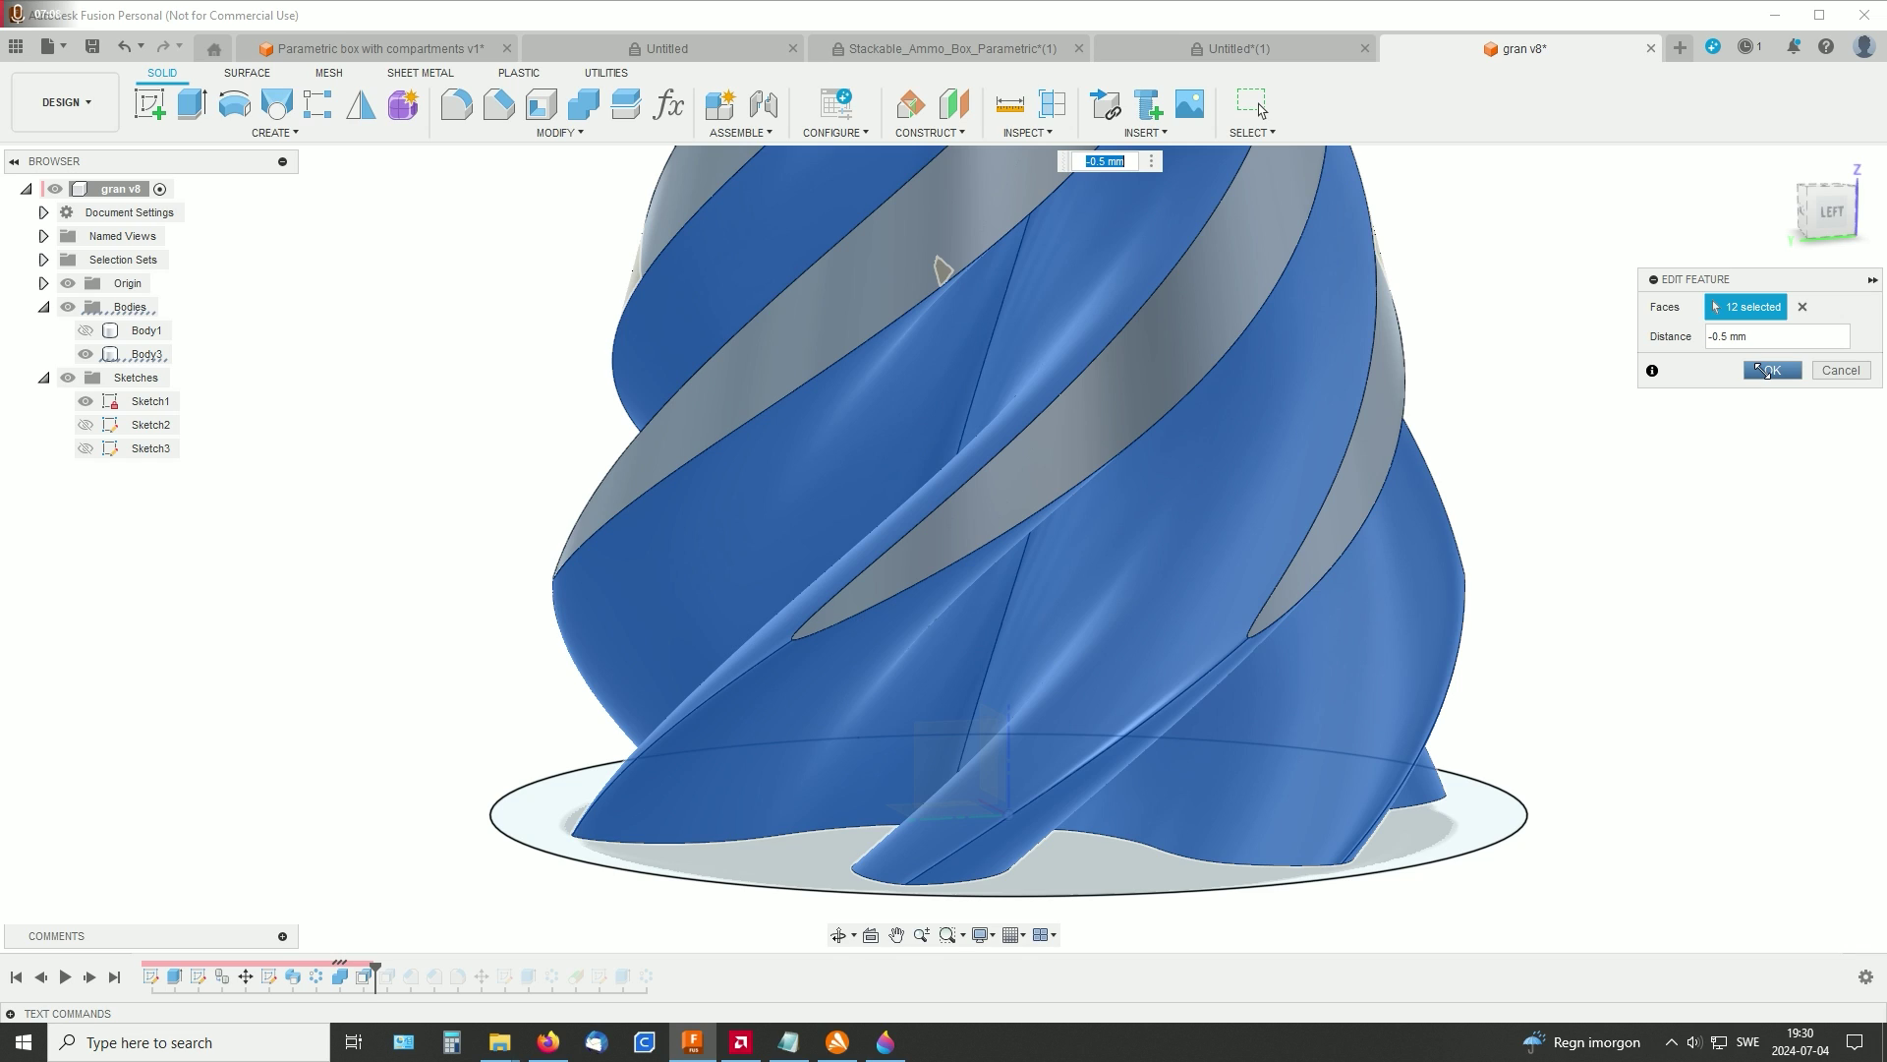
{"action": "left_click", "coordinate": [1759, 369]}
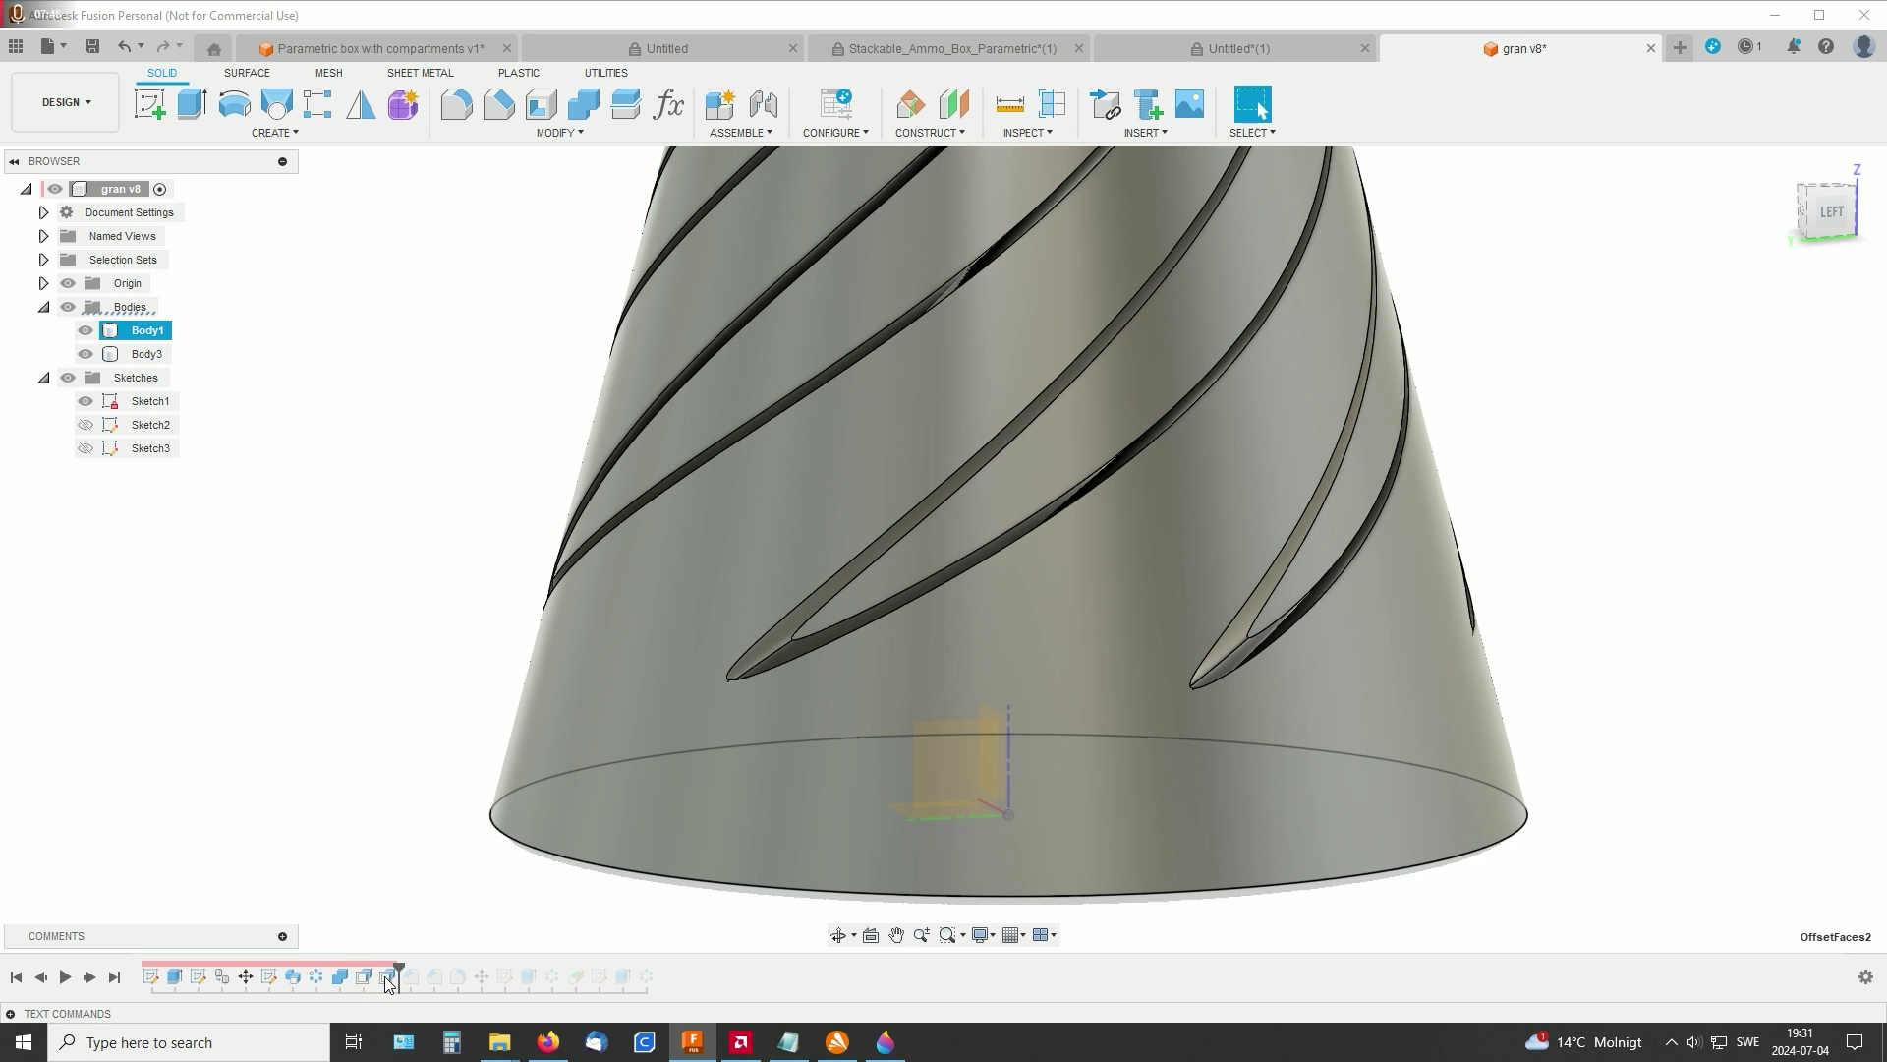
Step: Open the second Offset Faces feature for editing, hide Body3 to review the offset faces on Body1, and accept it as it is
{"action": "double_click", "coordinate": [386, 976]}
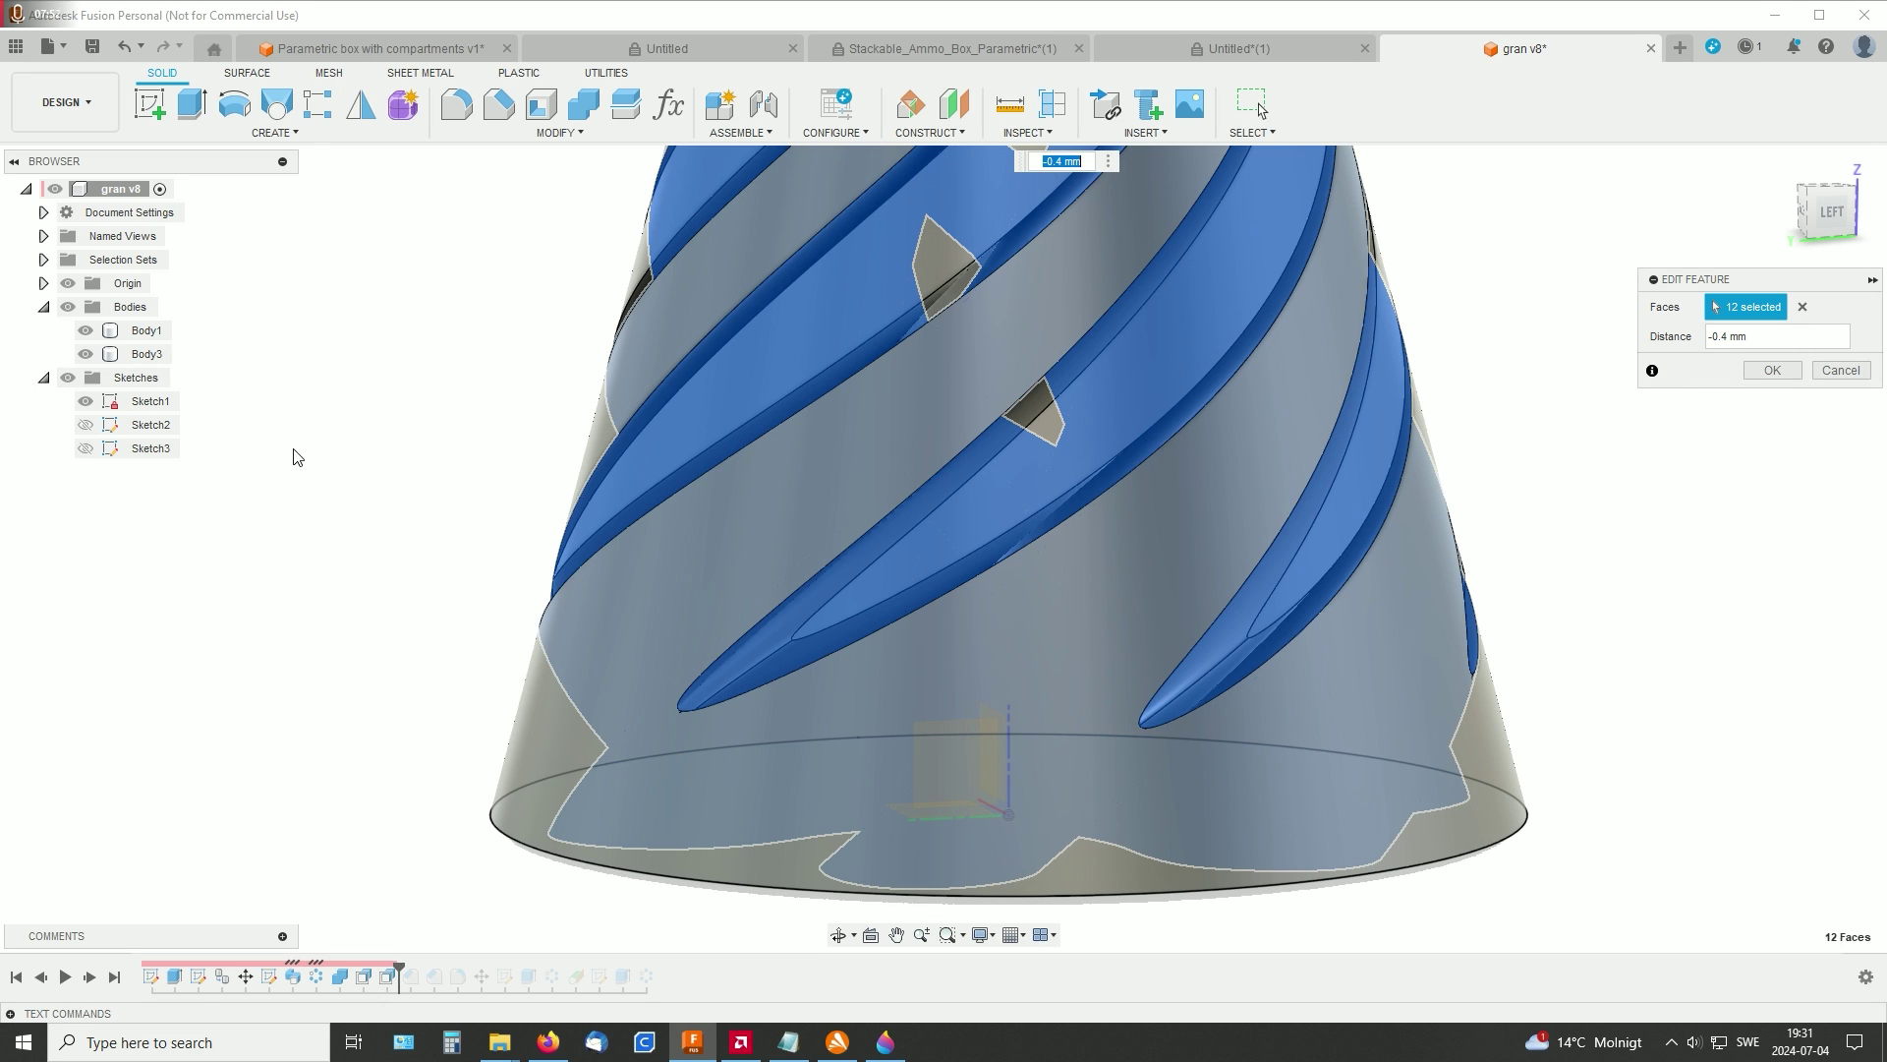
{"action": "left_click", "coordinate": [89, 330]}
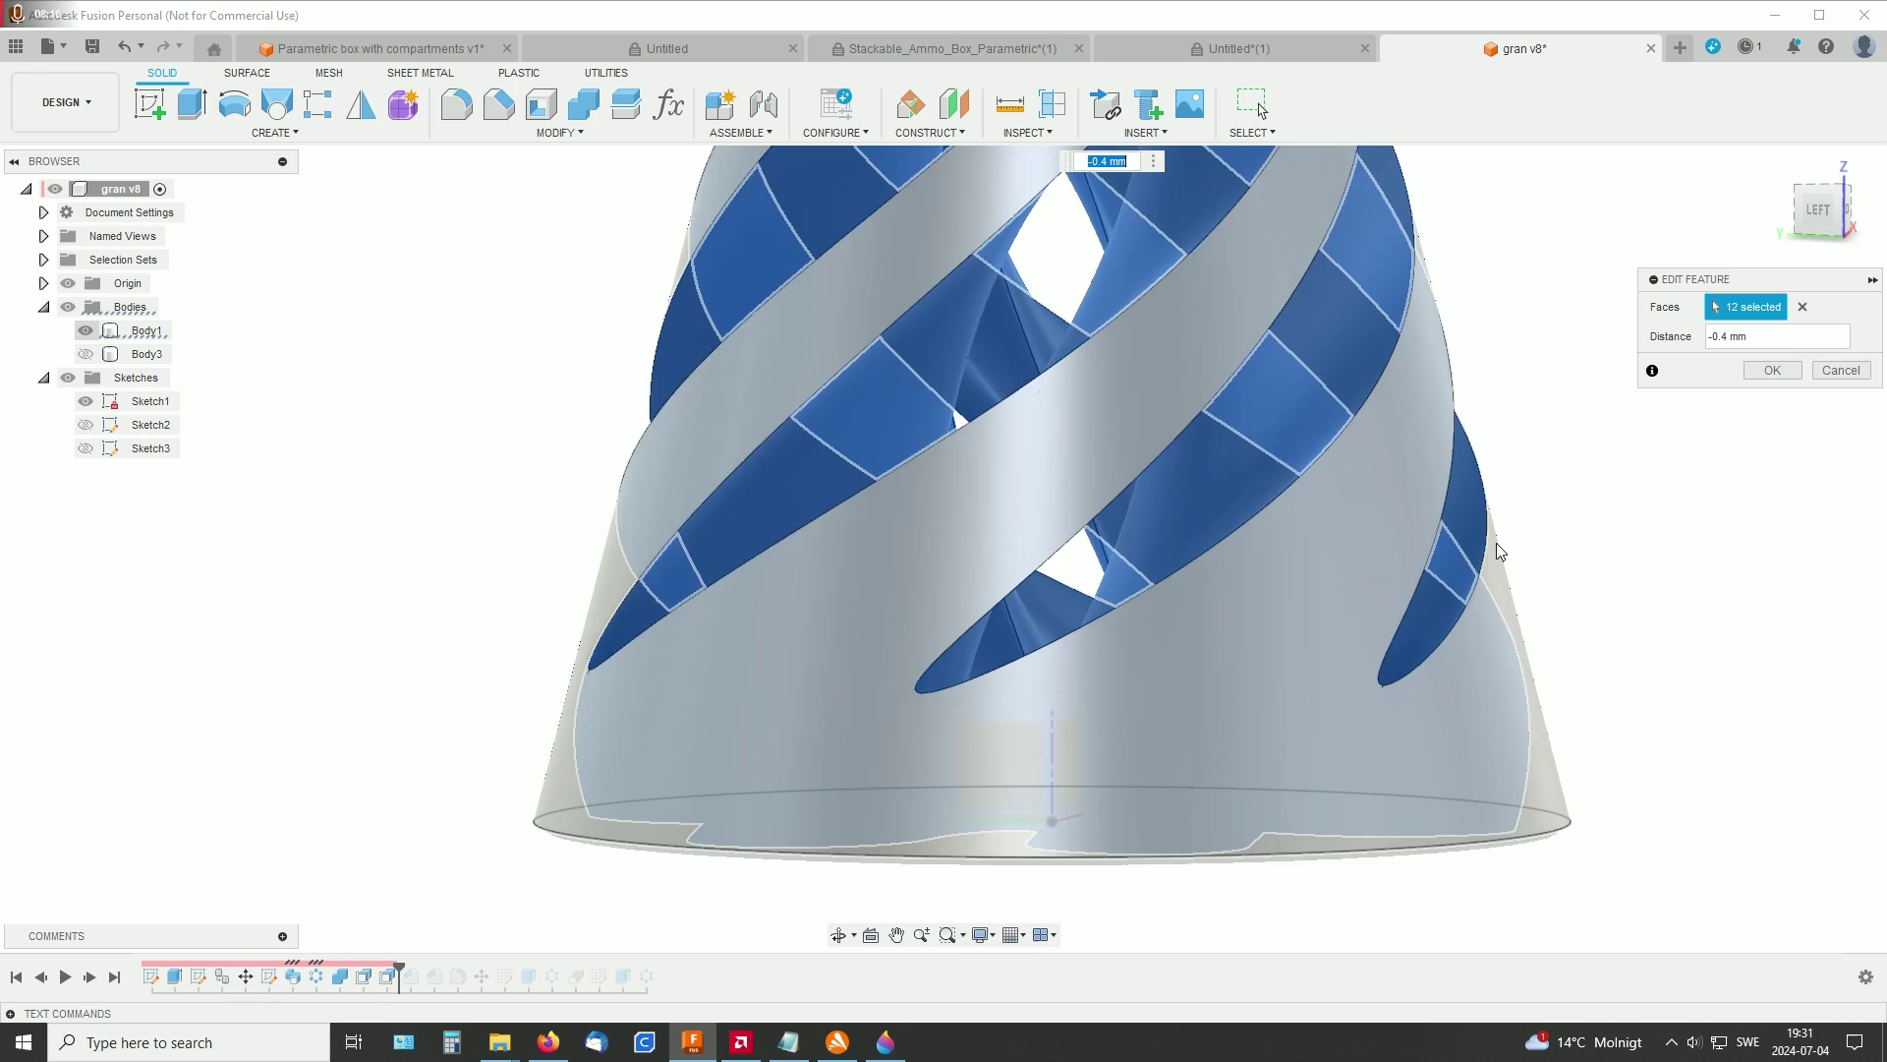
{"action": "middle_click_drag", "start_coordinate": [1496, 542], "coordinate": [1558, 462], "text": "shift"}
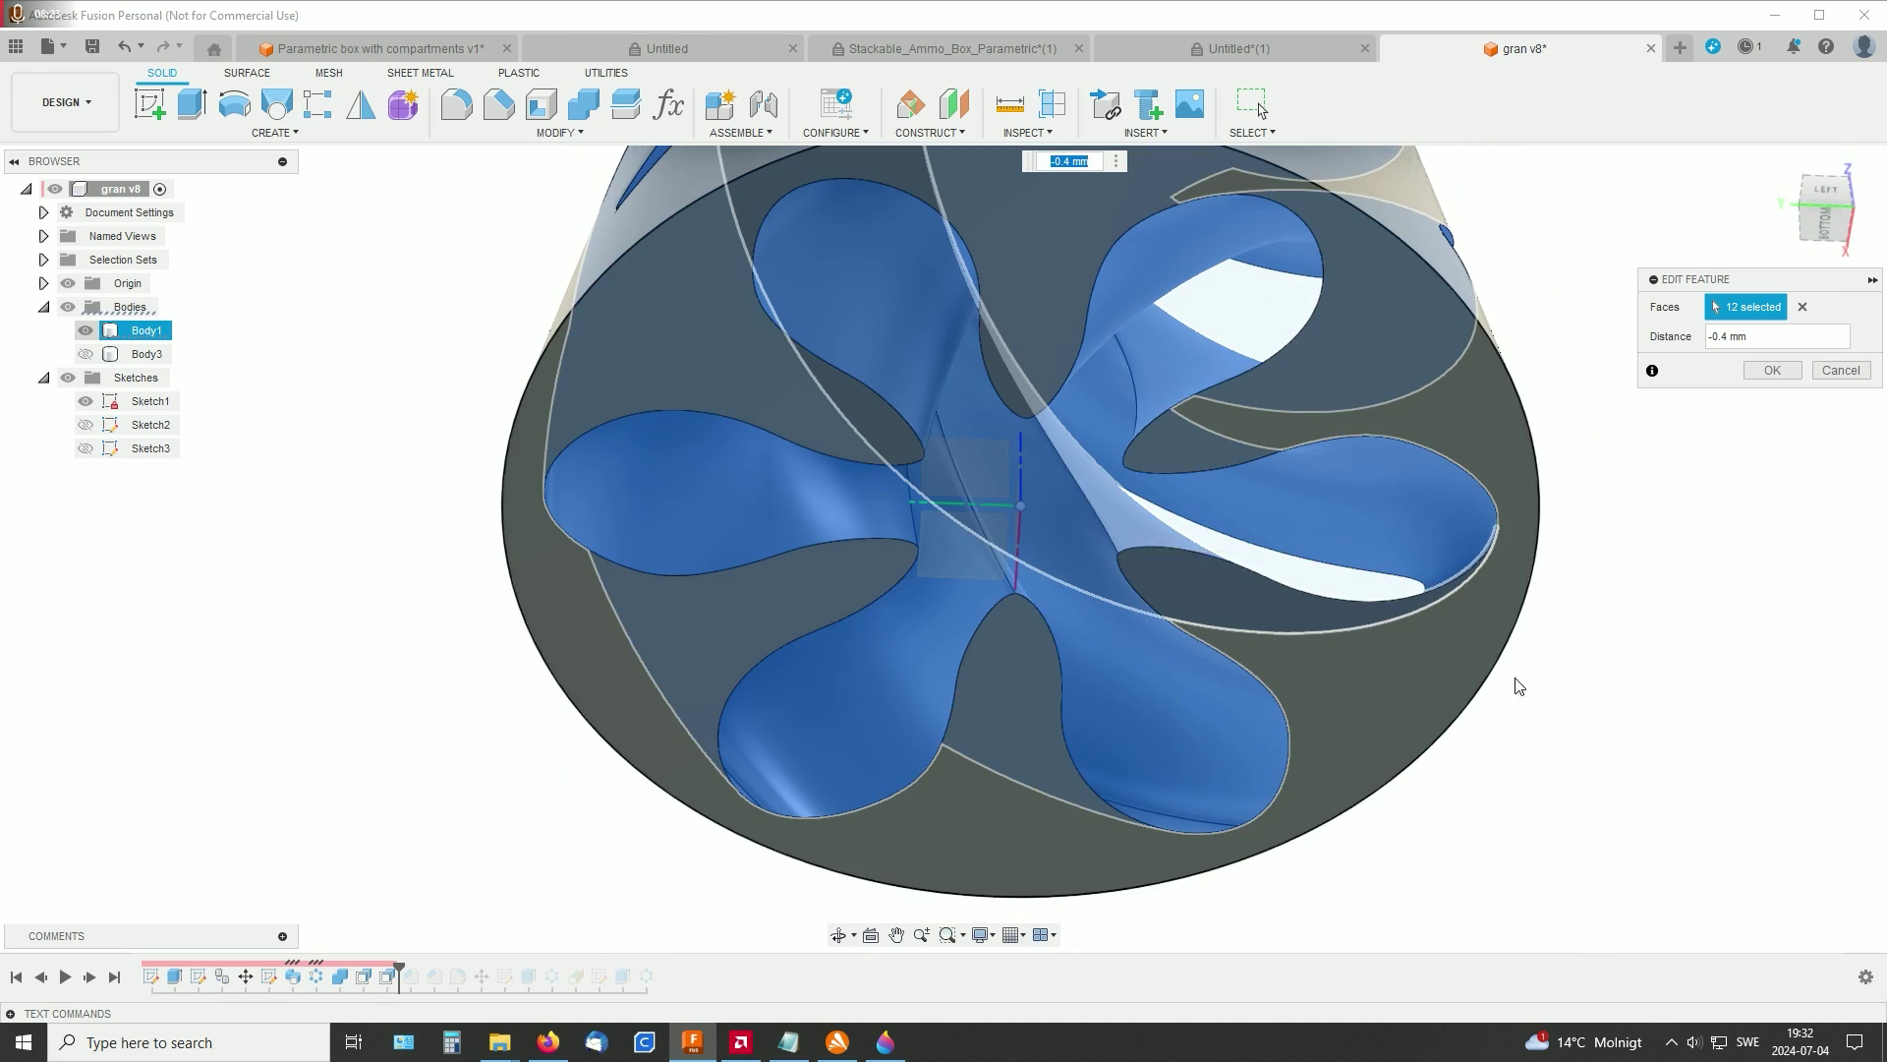
{"action": "middle_click_drag", "start_coordinate": [1518, 688], "coordinate": [1579, 640], "text": "shift"}
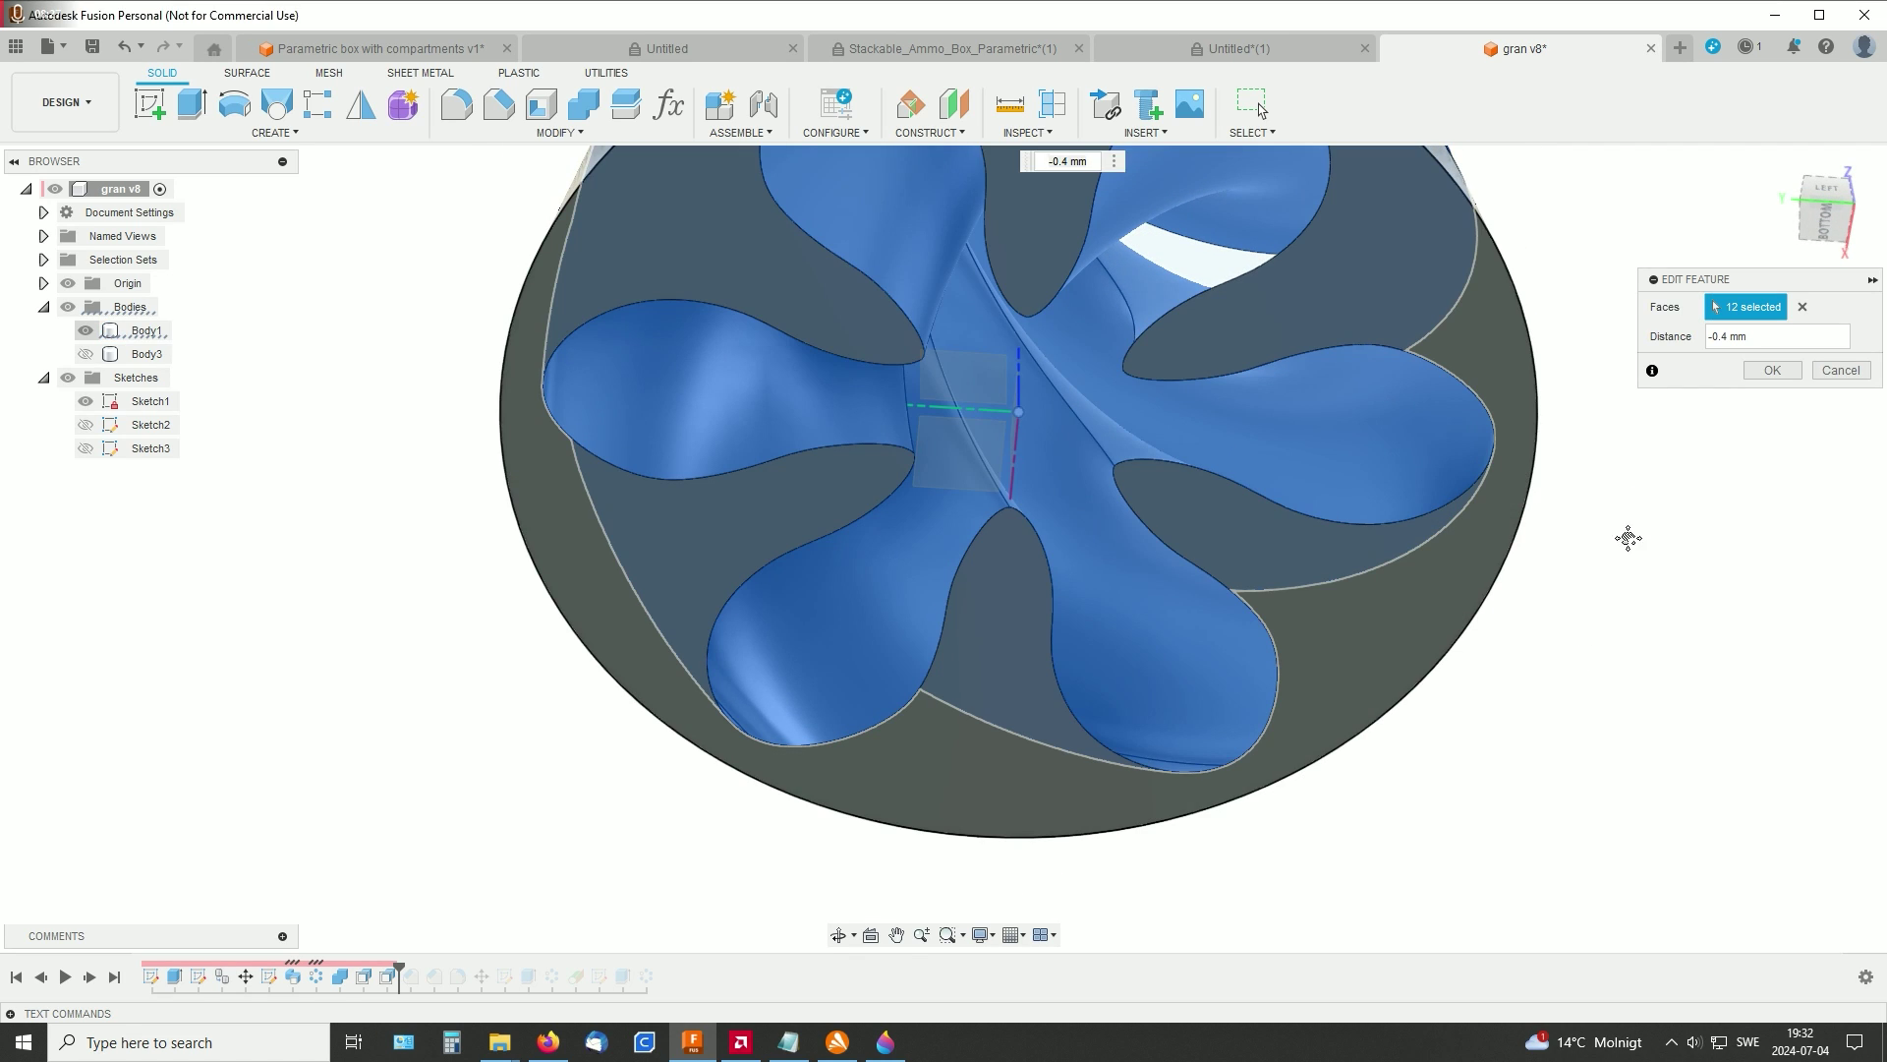
{"action": "middle_click_drag", "start_coordinate": [1584, 508], "coordinate": [1588, 590]}
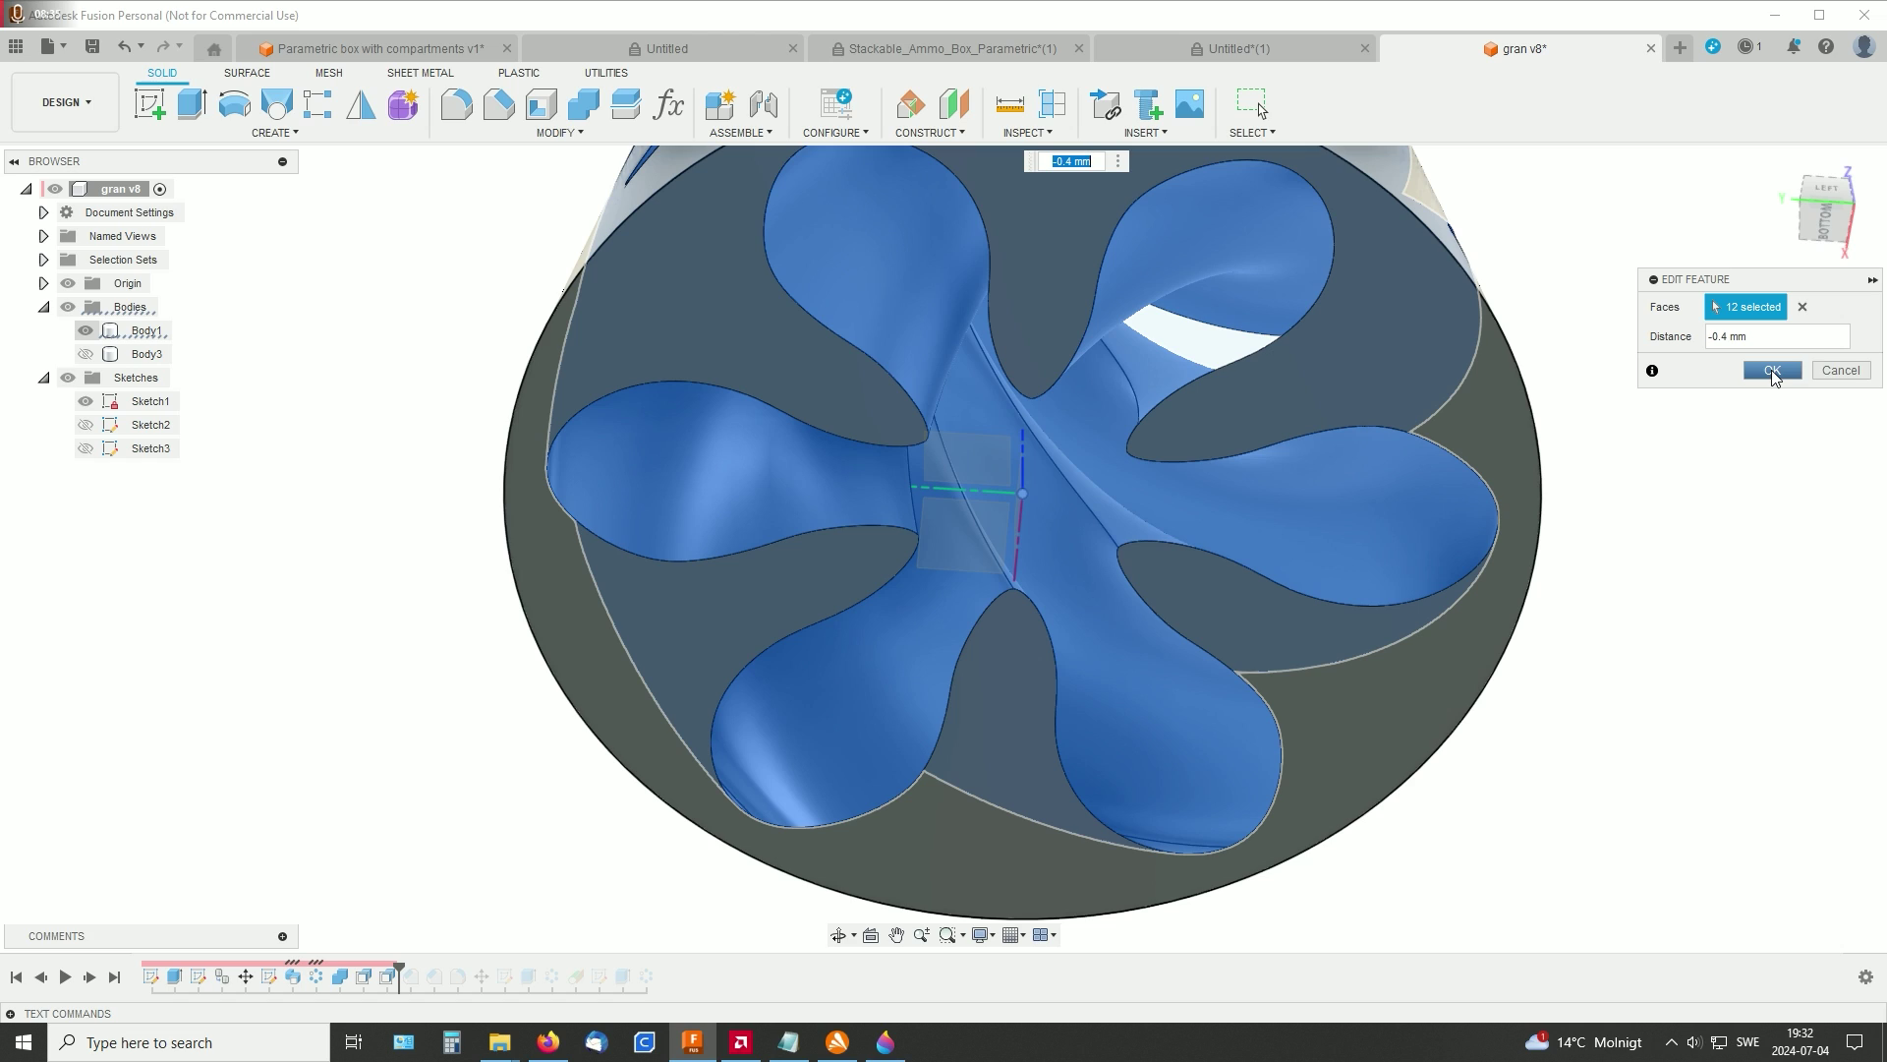
{"action": "left_click", "coordinate": [1772, 369]}
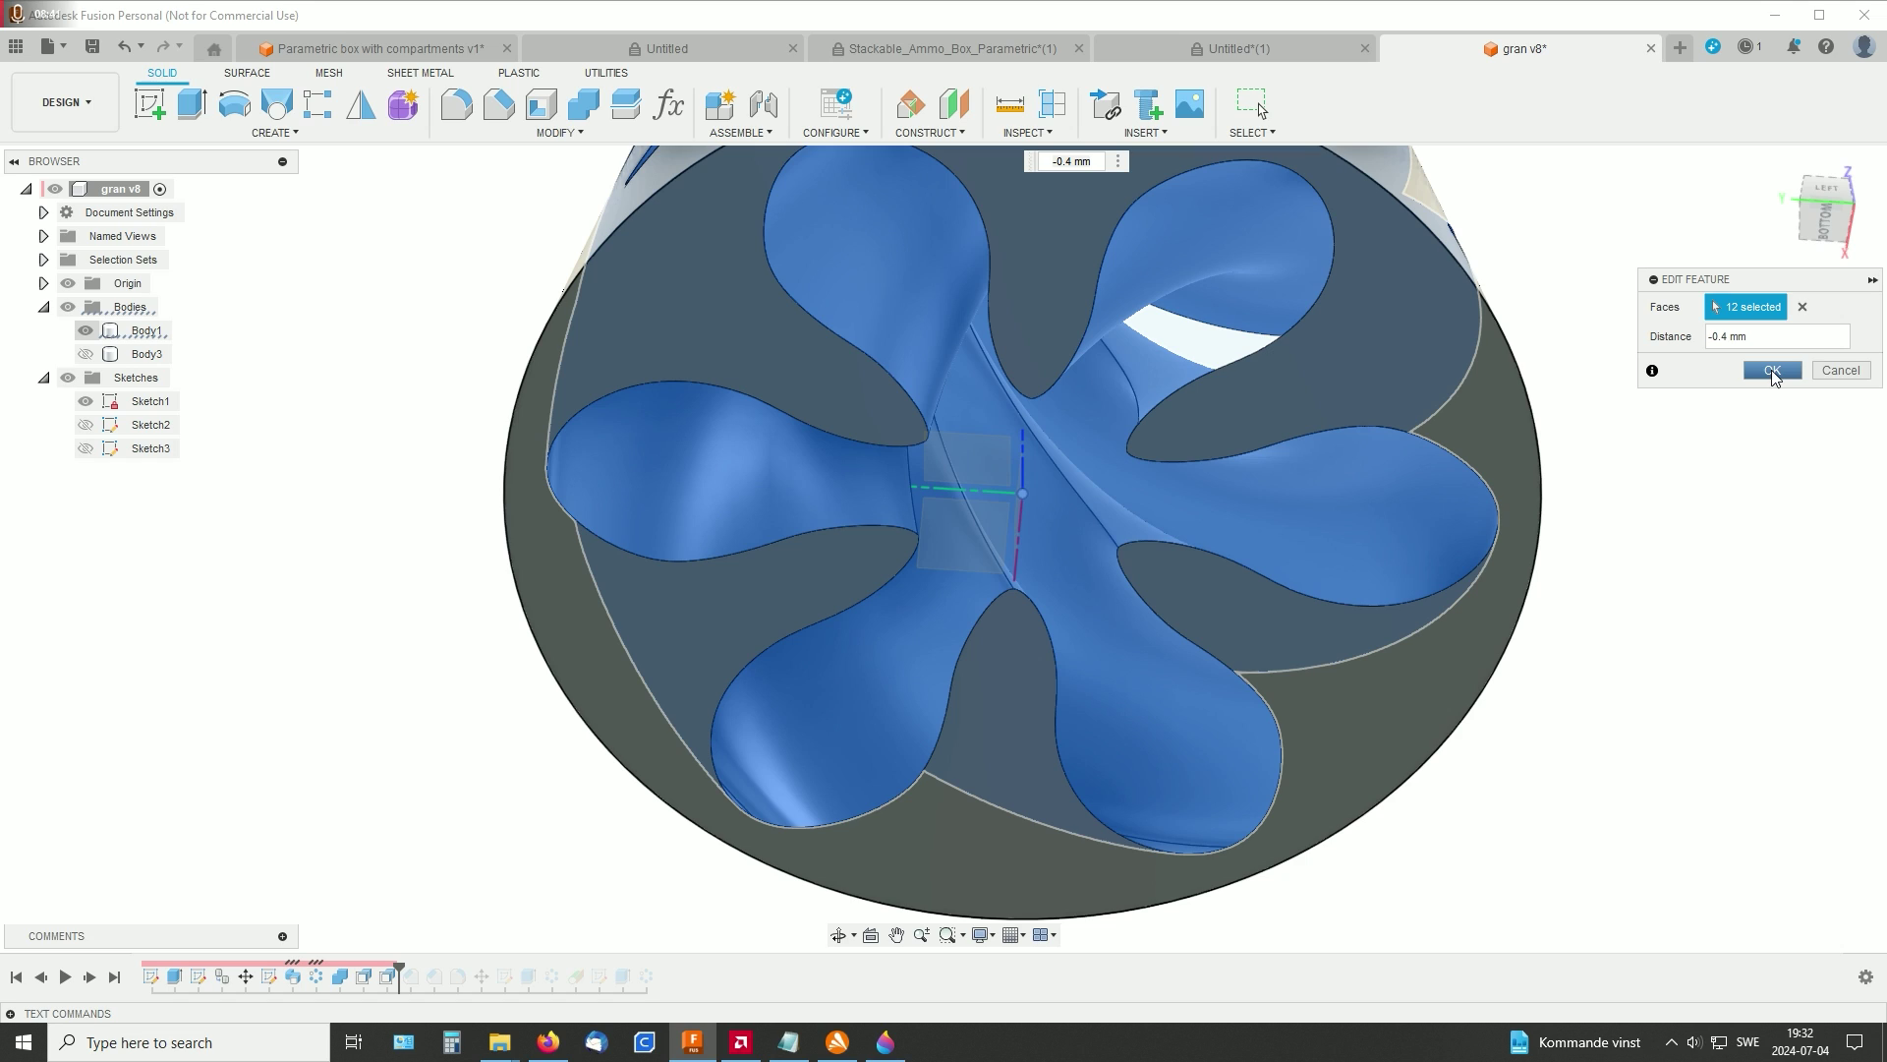
{"action": "left_click", "coordinate": [1772, 369]}
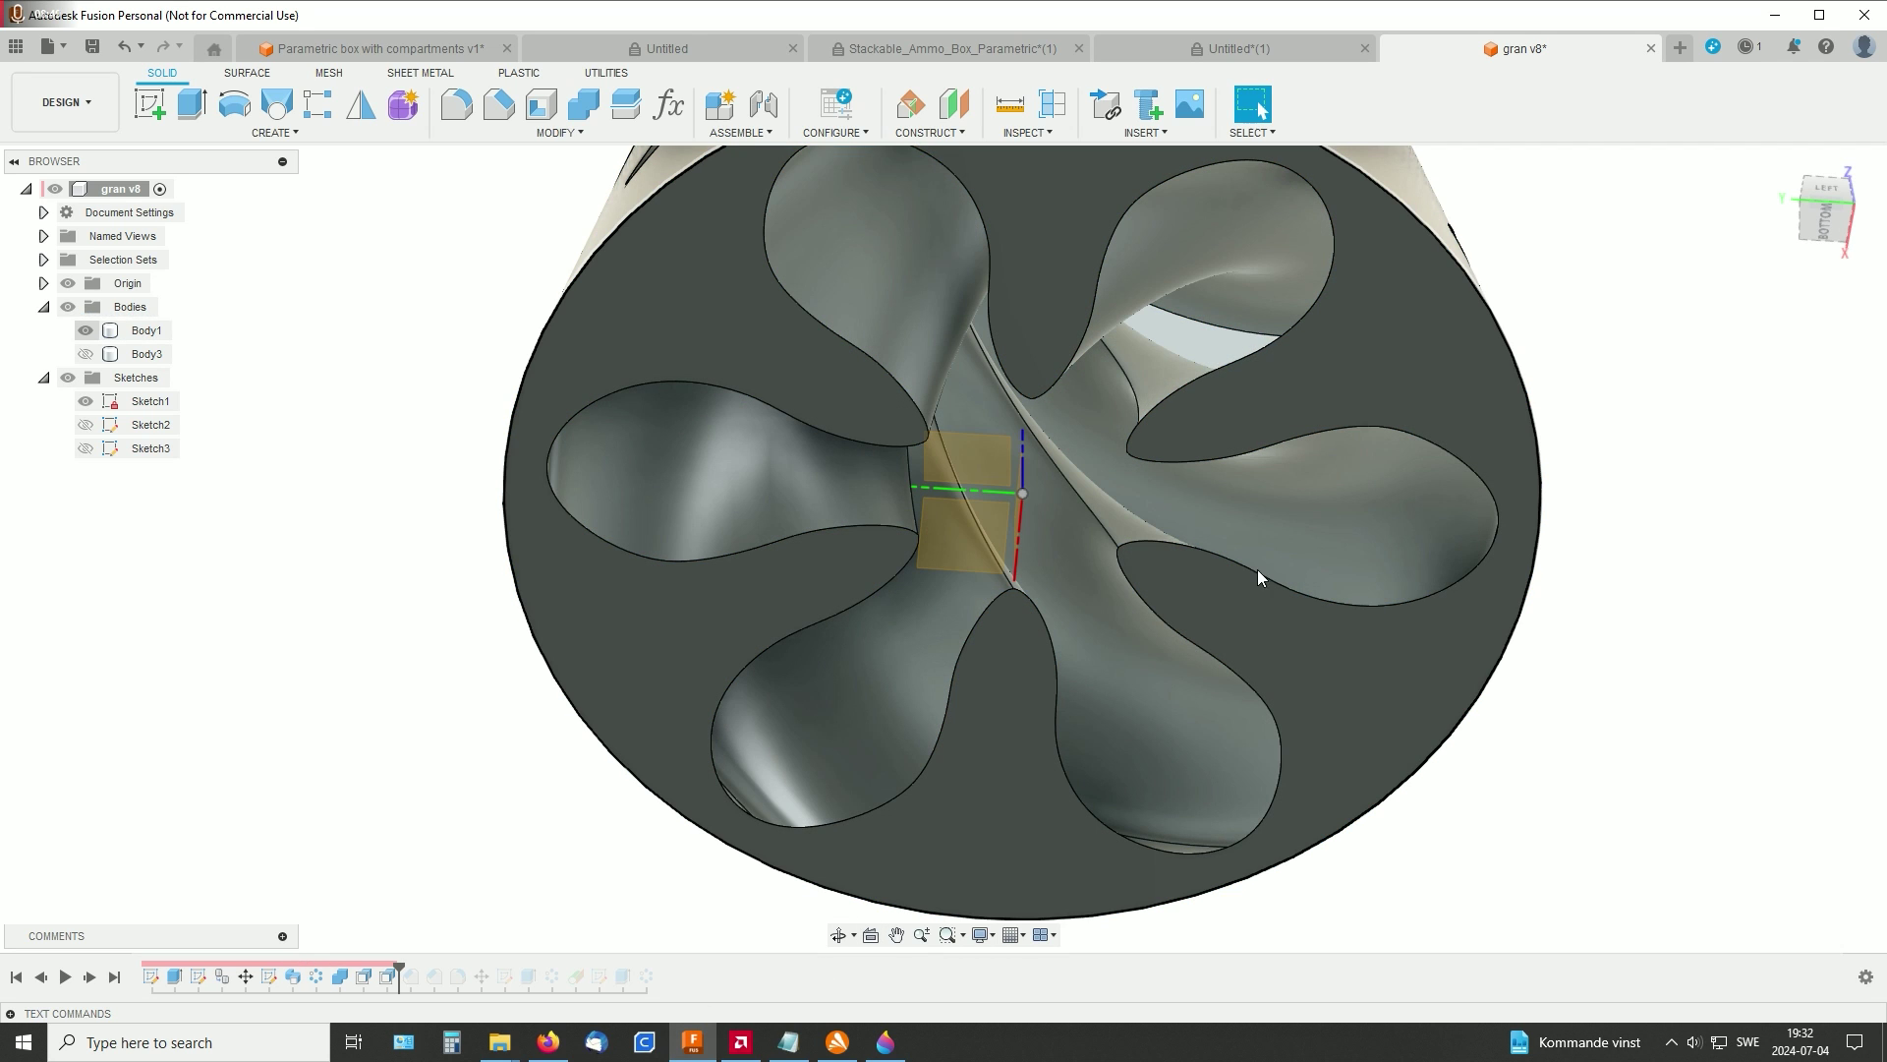
Step: Examine the underside of Body1 and show Body3 again to compare the clearance between the two bodies
{"action": "middle_click_drag", "start_coordinate": [1300, 454], "coordinate": [1198, 557]}
{"action": "middle_click_drag", "start_coordinate": [1446, 523], "coordinate": [1445, 495], "text": "shift"}
{"action": "middle_click_drag", "start_coordinate": [1217, 427], "coordinate": [1245, 533]}
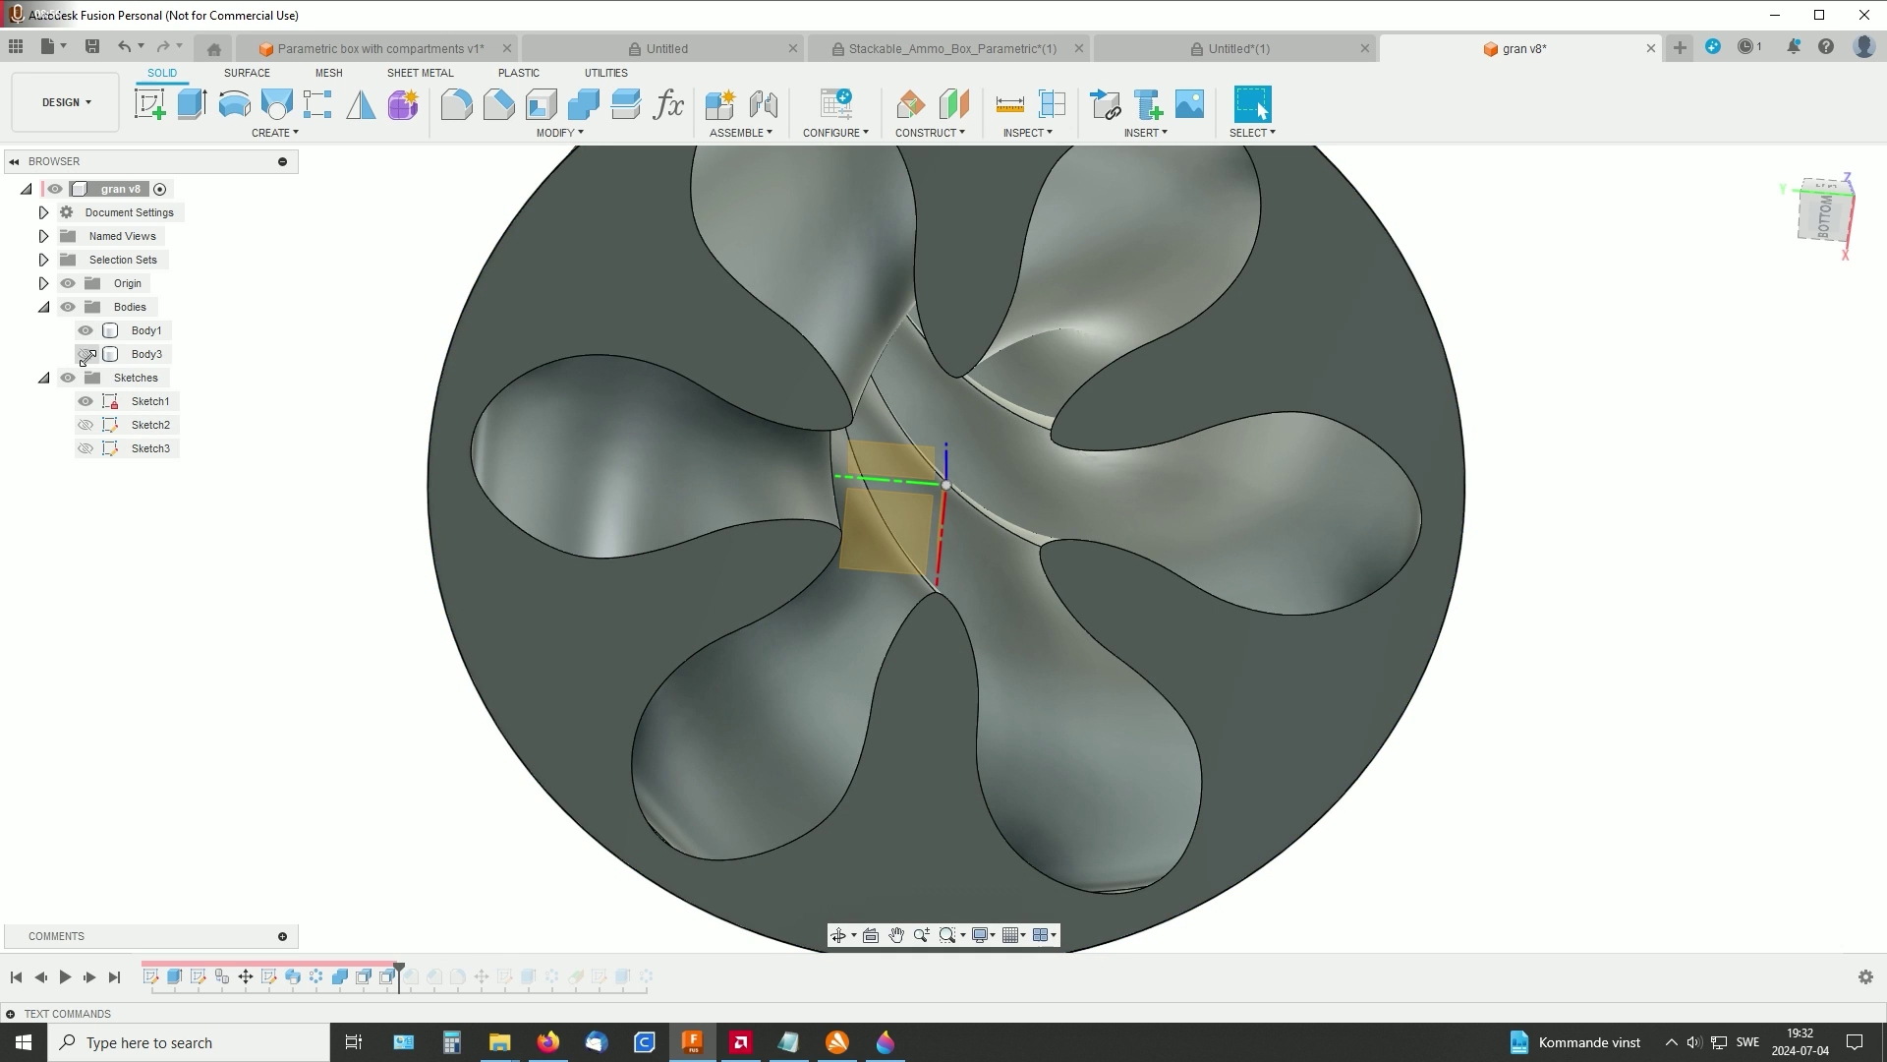
{"action": "left_click", "coordinate": [86, 354]}
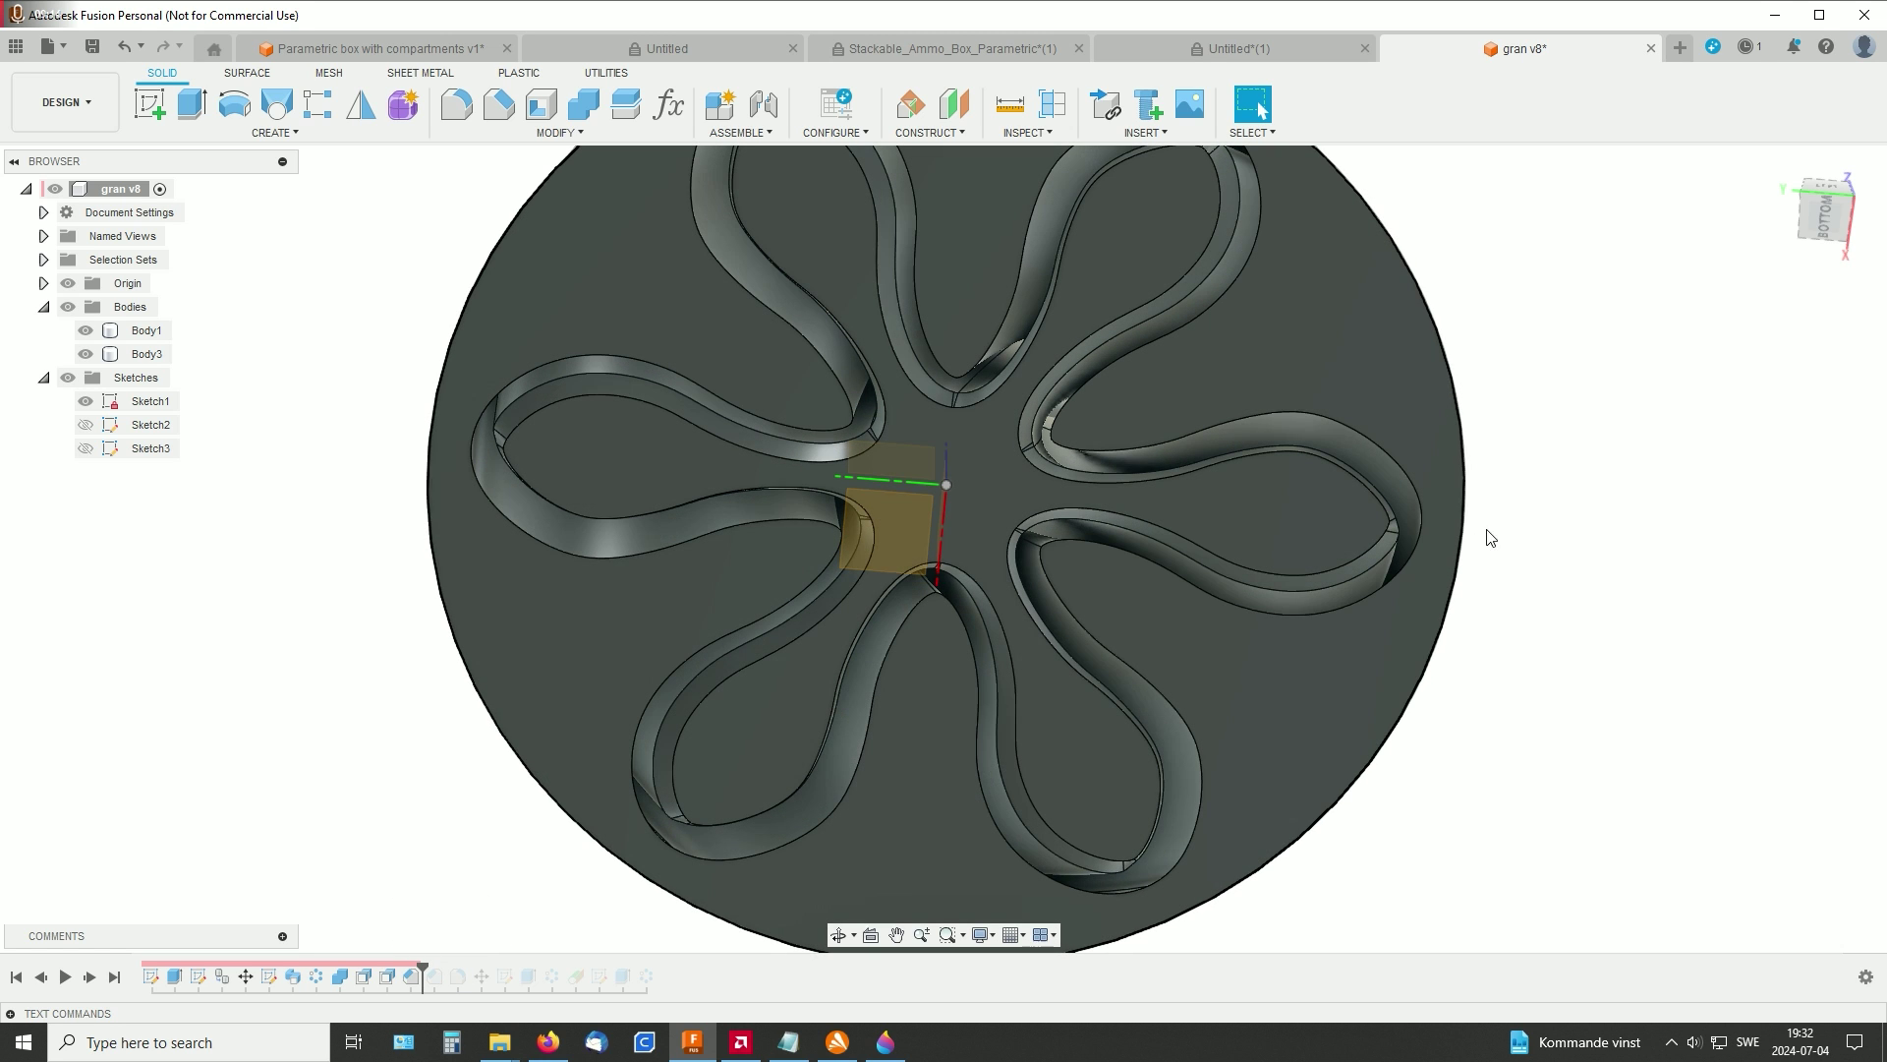
Step: Advance the history past the two chamfer features and inspect the beveled edges on the underside of both bodies
{"action": "middle_click_drag", "start_coordinate": [1519, 503], "coordinate": [1521, 542], "text": "shift"}
{"action": "left_click_drag", "start_coordinate": [420, 966], "coordinate": [446, 966]}
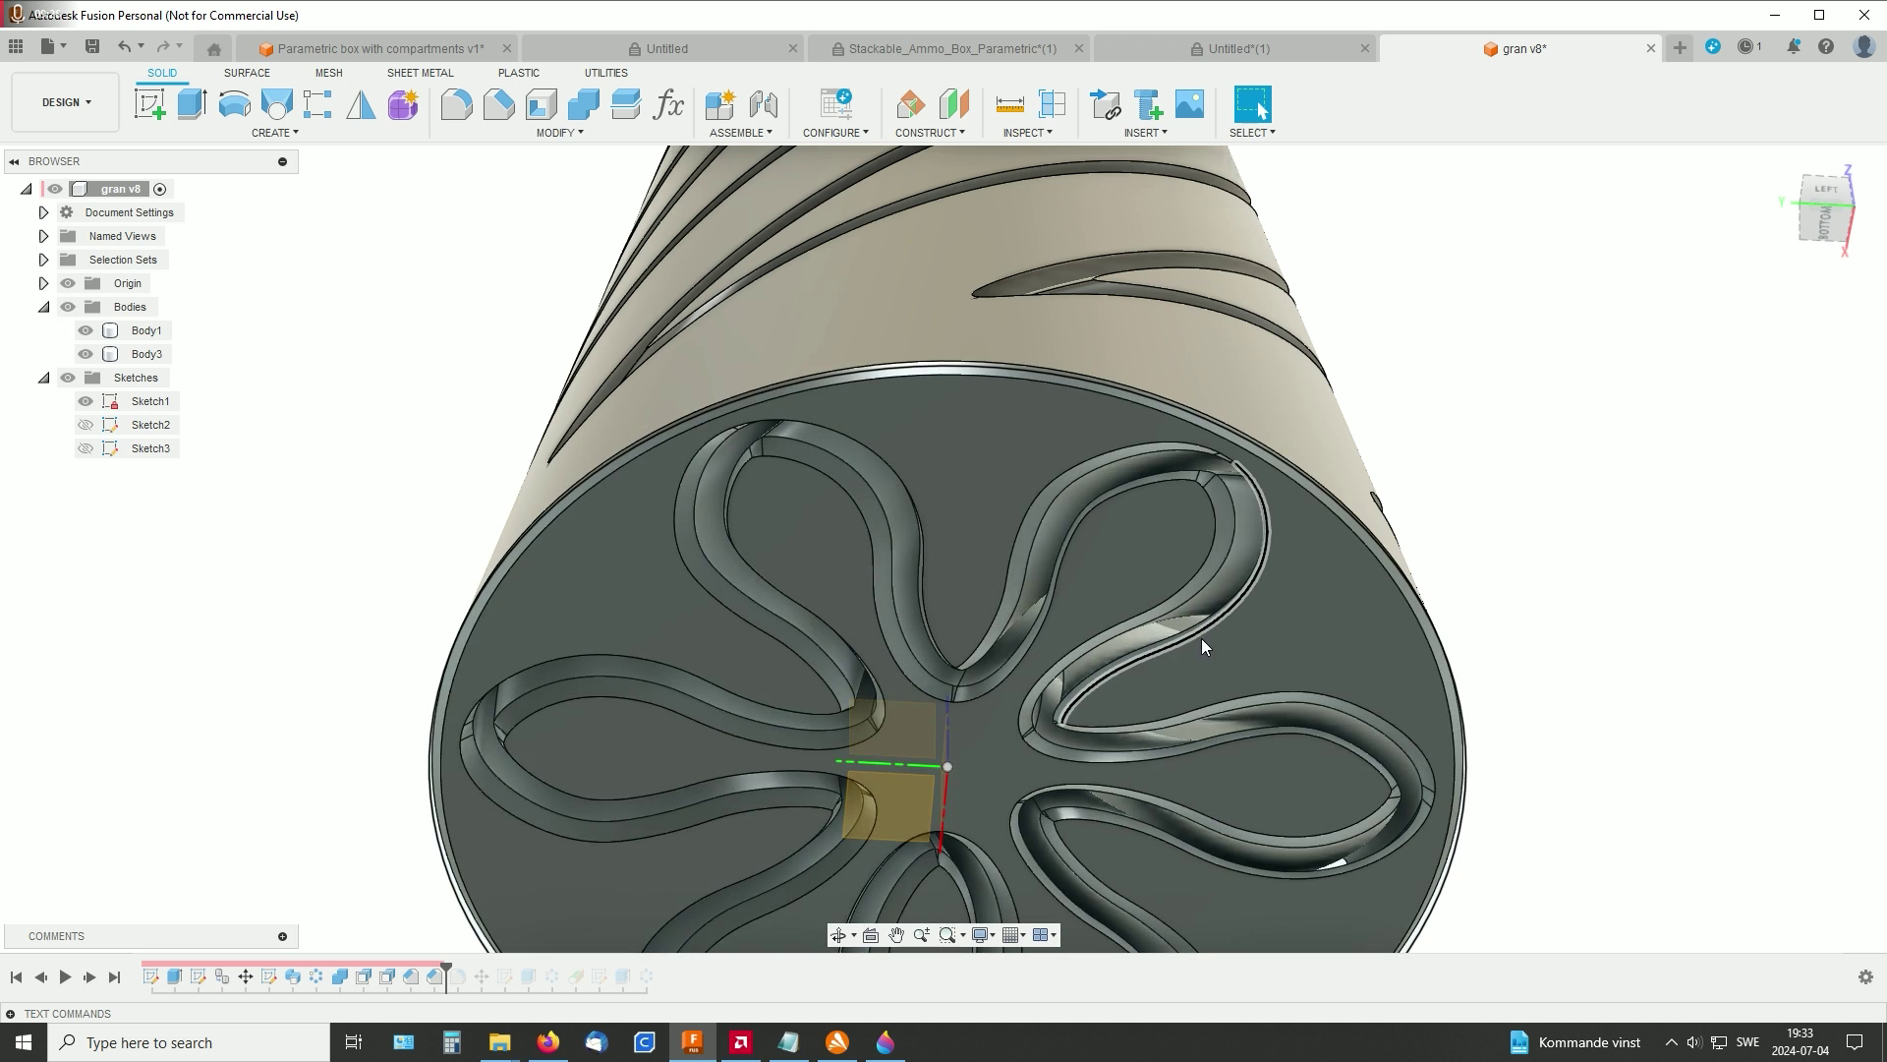
{"action": "middle_click_drag", "start_coordinate": [1201, 639], "coordinate": [1211, 509]}
{"action": "middle_click_drag", "start_coordinate": [1106, 552], "coordinate": [1086, 482]}
{"action": "middle_click_drag", "start_coordinate": [1086, 481], "coordinate": [1013, 414], "text": "shift"}
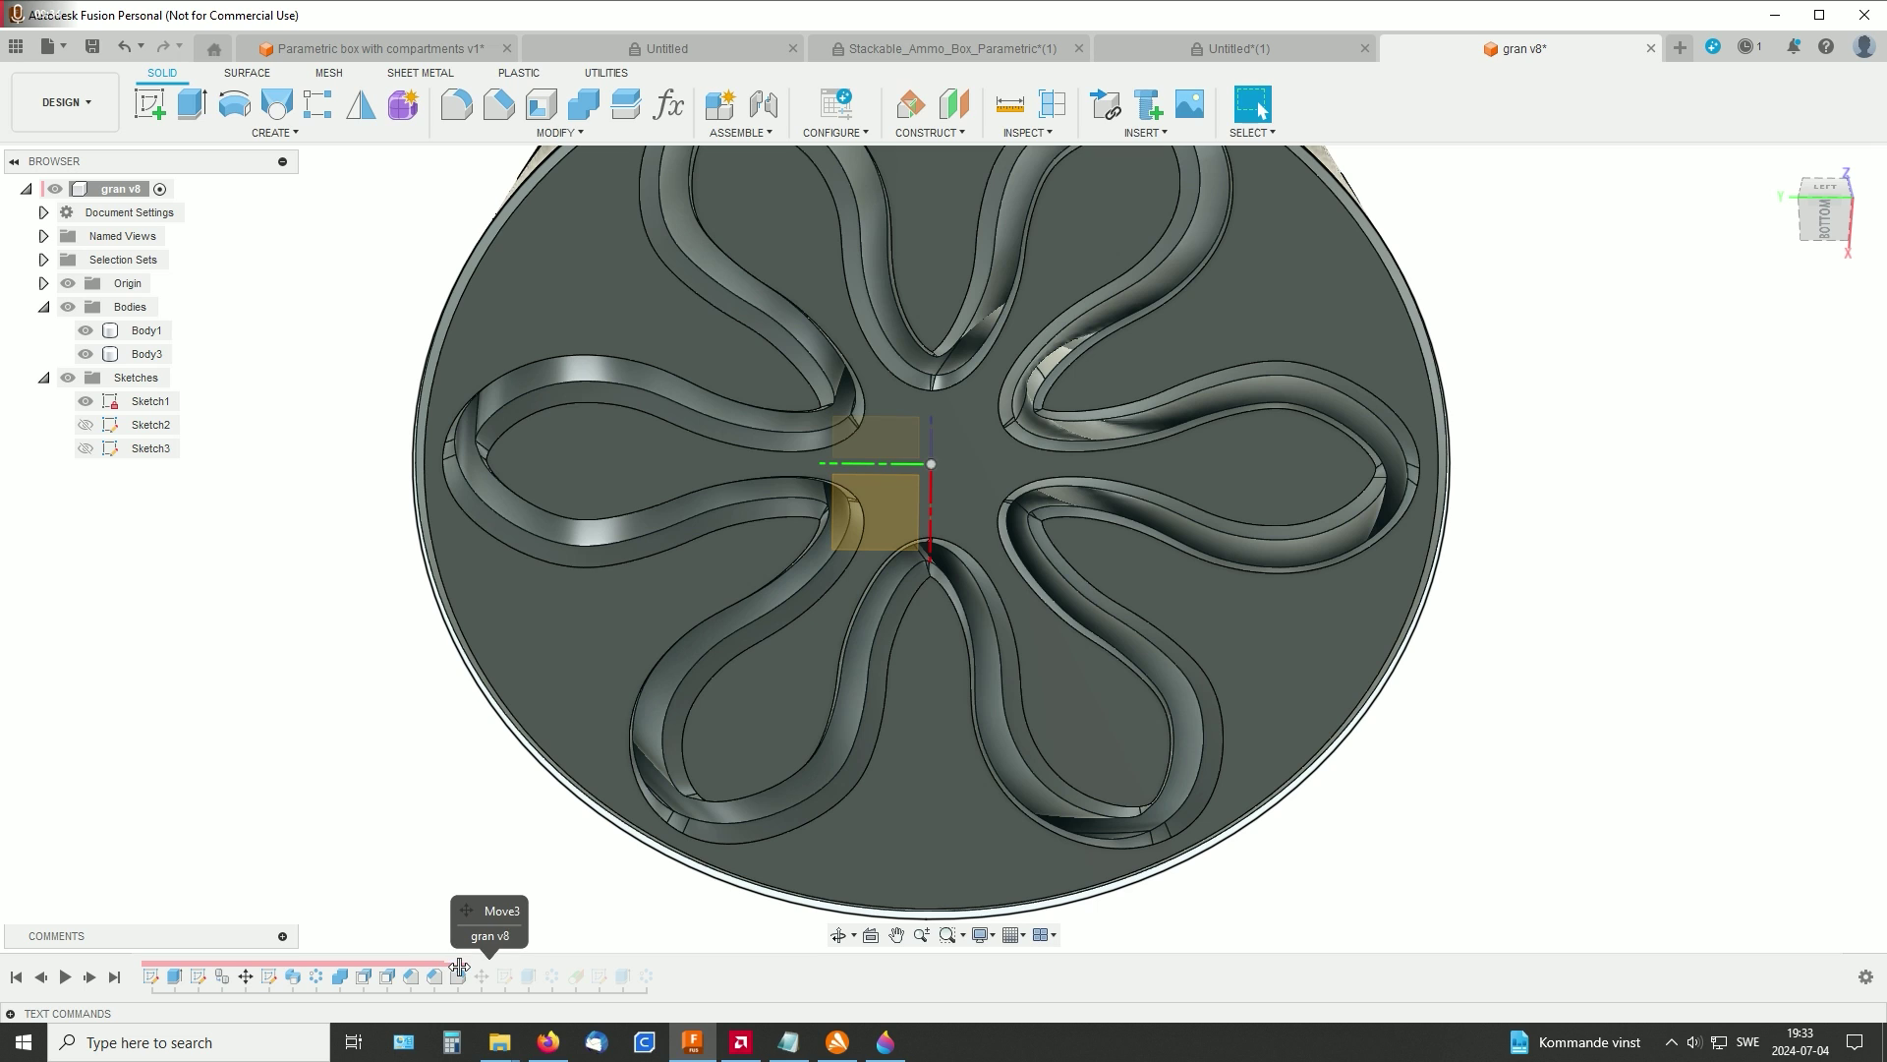
Step: Advance the history past the fillet at the cone's tip, review the fillet's settings, and leave them without changes
{"action": "left_click_drag", "start_coordinate": [459, 966], "coordinate": [467, 969]}
{"action": "mouse_move", "coordinate": [1428, 326]}
{"action": "middle_mouse_down", "text": "shift"}
{"action": "mouse_move", "coordinate": [1433, 482]}
{"action": "mouse_move", "coordinate": [1390, 666]}
{"action": "mouse_move", "coordinate": [1318, 548]}
{"action": "middle_mouse_up", "text": "shift"}
{"action": "scroll", "coordinate": [1306, 479], "scroll_direction": "down", "scroll_amount": 1}
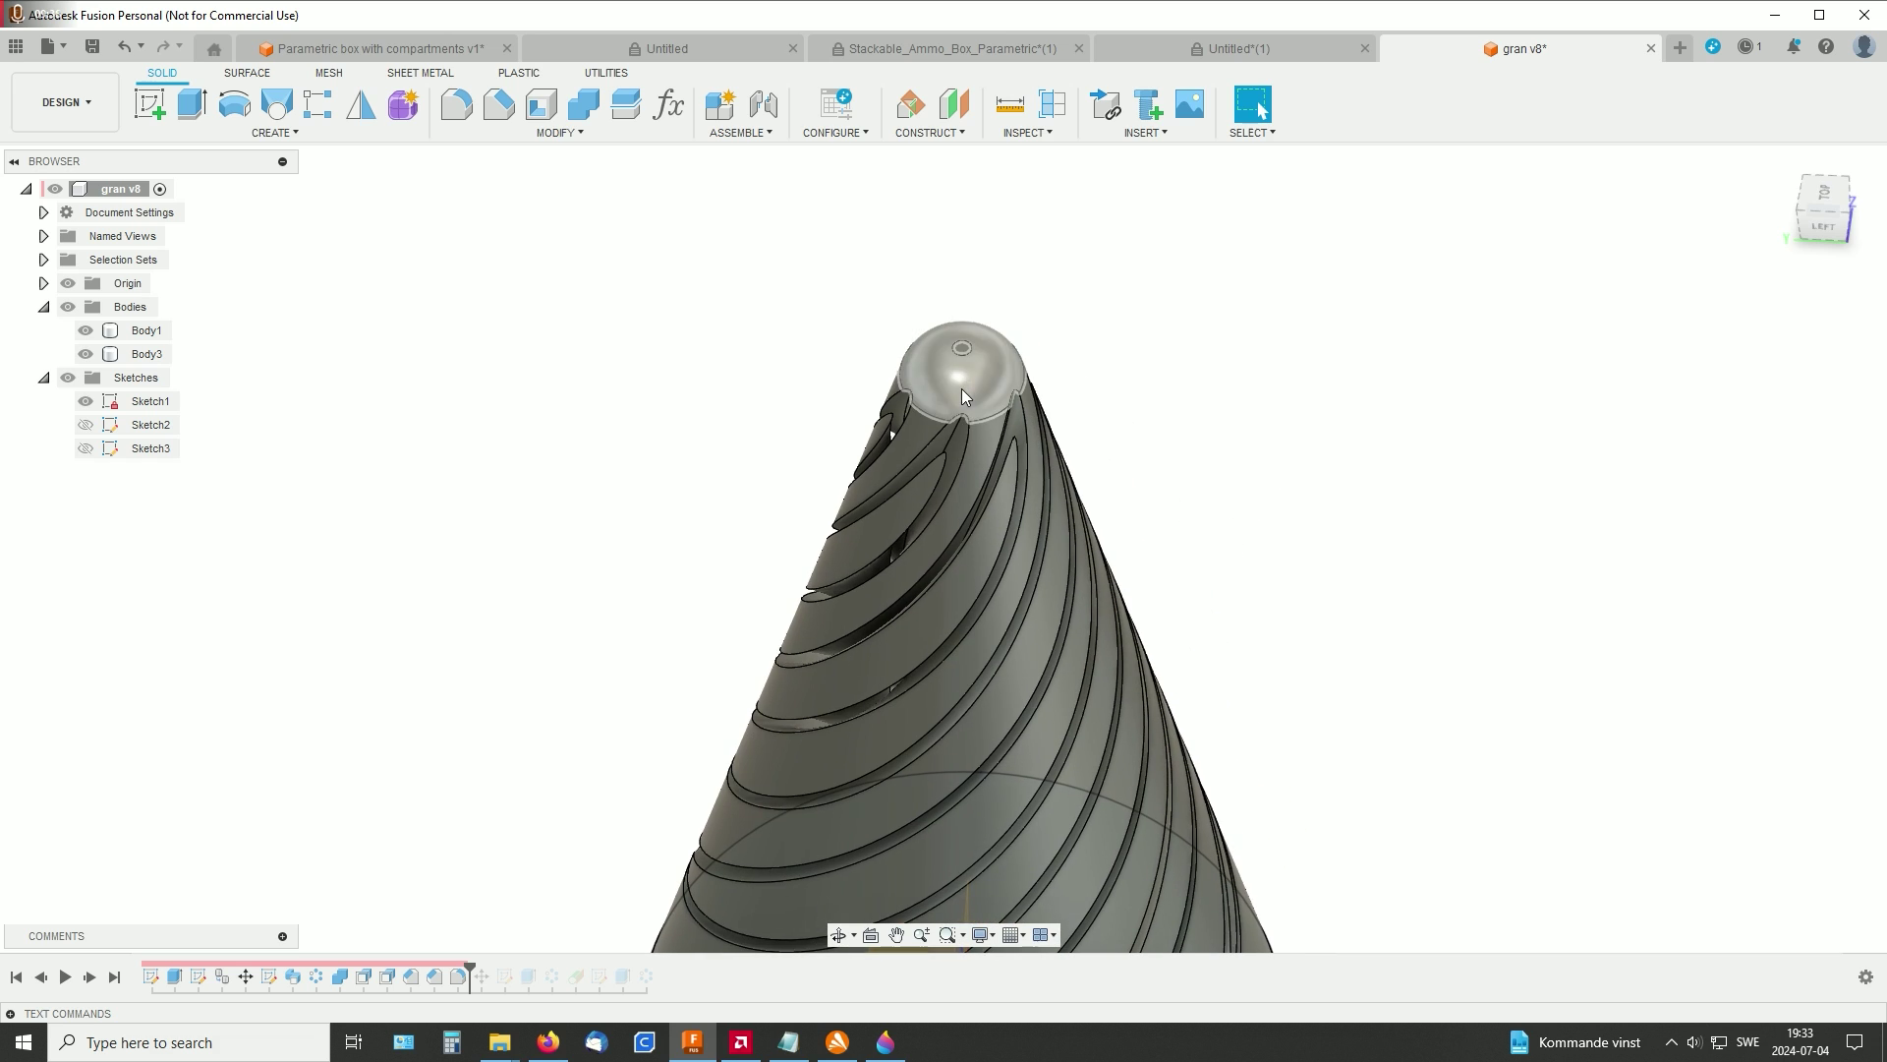
{"action": "right_click", "coordinate": [458, 987]}
{"action": "left_click", "coordinate": [540, 782]}
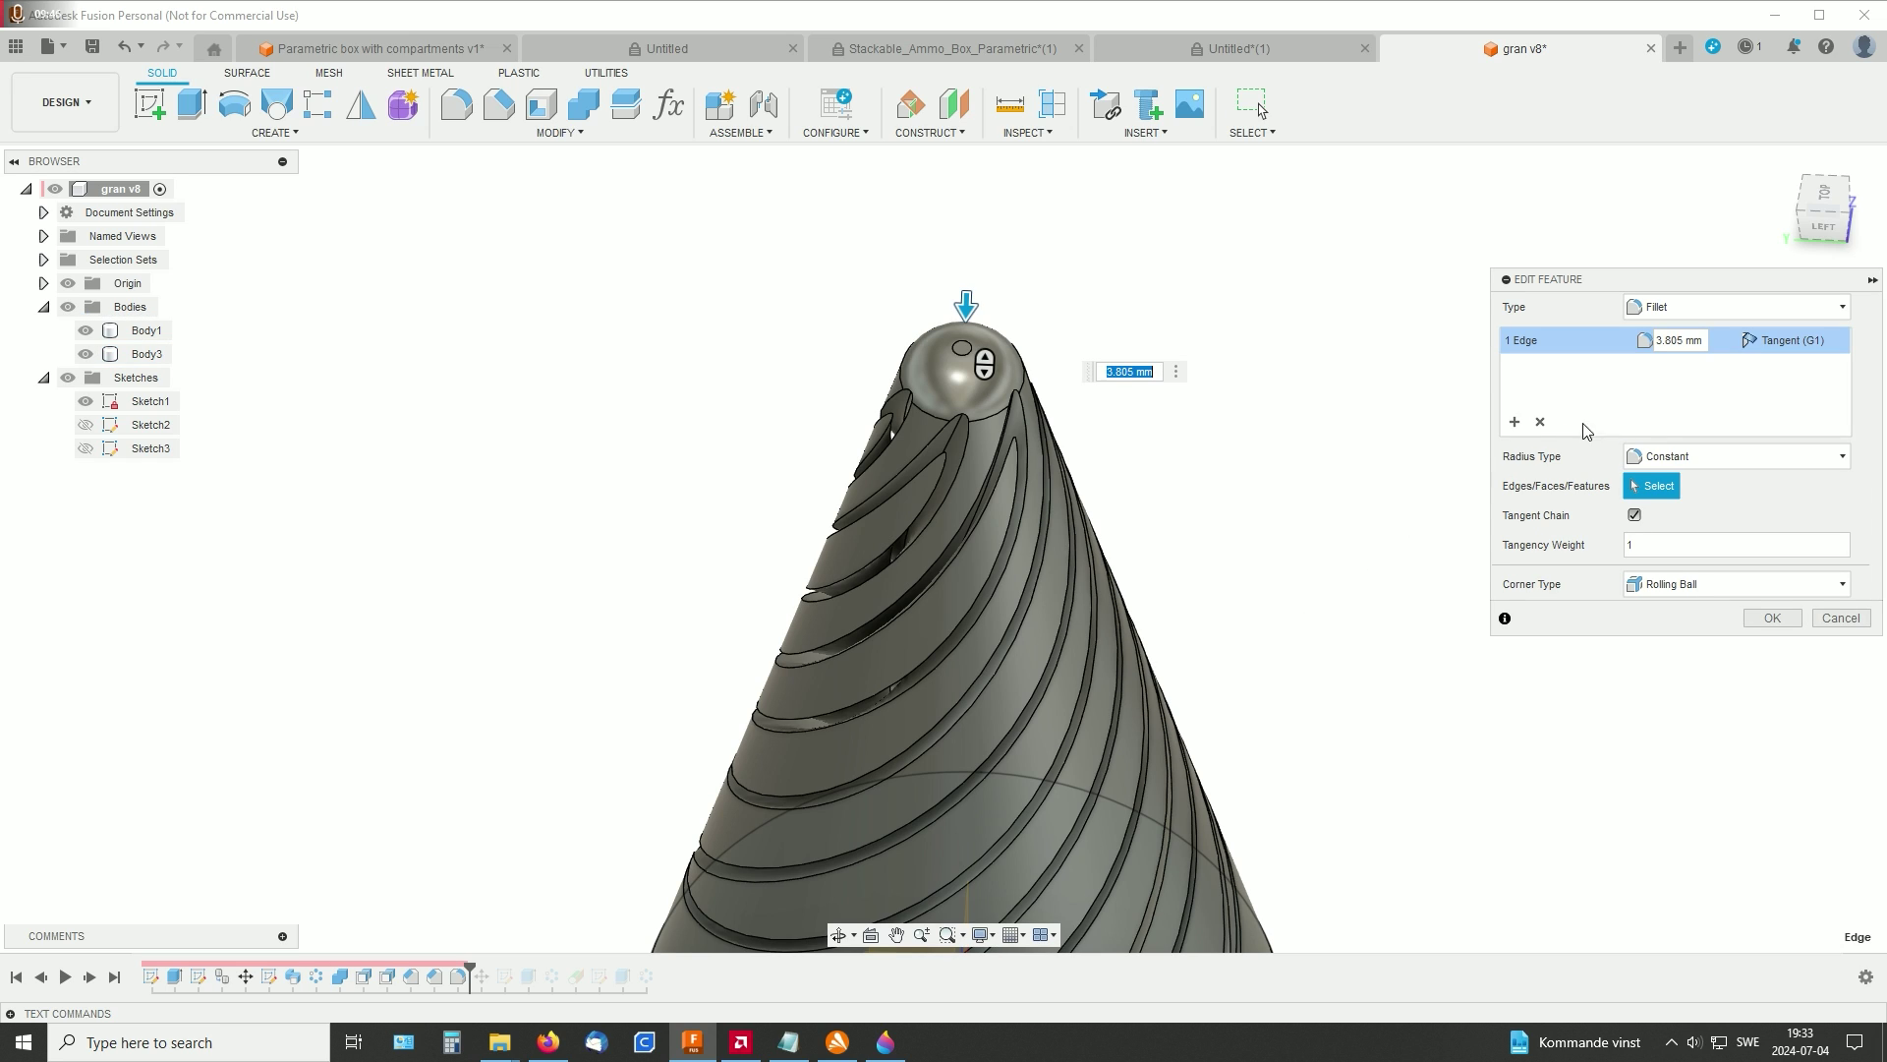
{"action": "left_click", "coordinate": [1841, 618]}
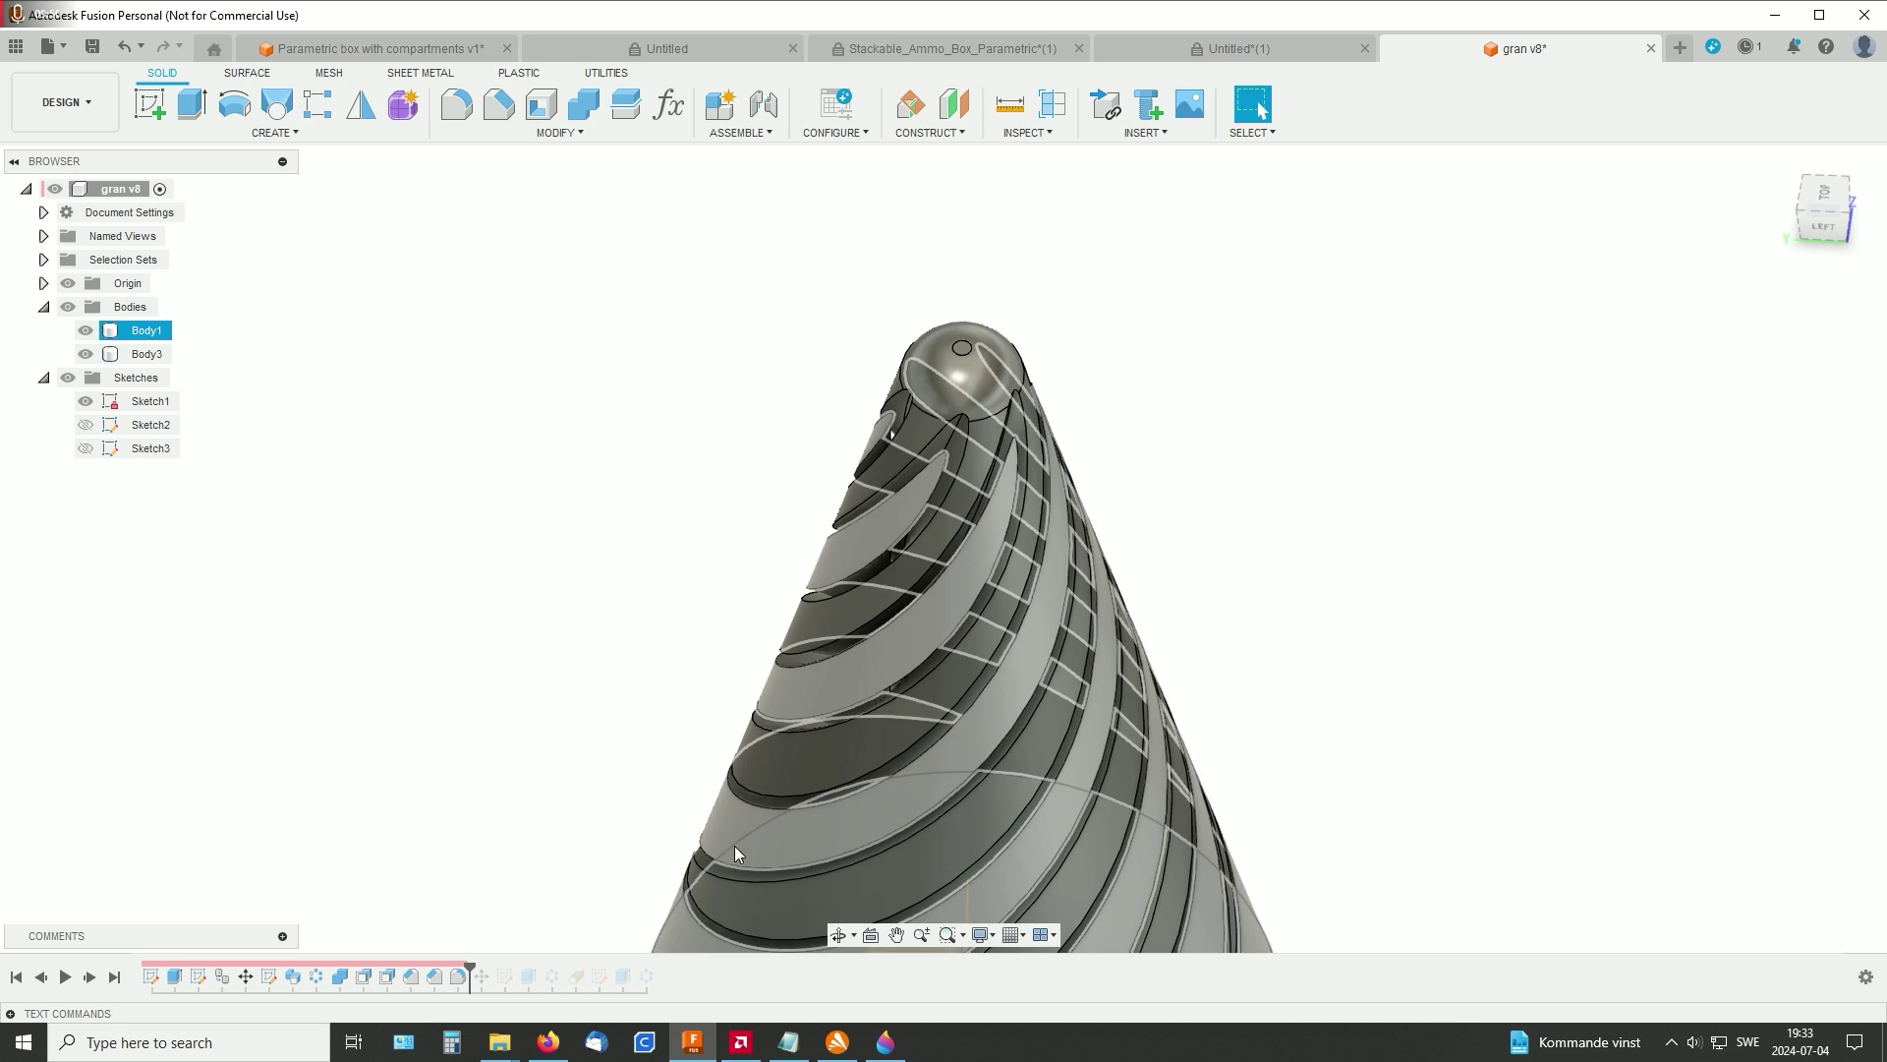
Step: Advance the history past the Move3 feature and view the two separated bodies side by side
{"action": "middle_click_drag", "start_coordinate": [1394, 688], "coordinate": [1361, 560]}
{"action": "scroll", "coordinate": [1360, 560], "scroll_direction": "down", "scroll_amount": 2}
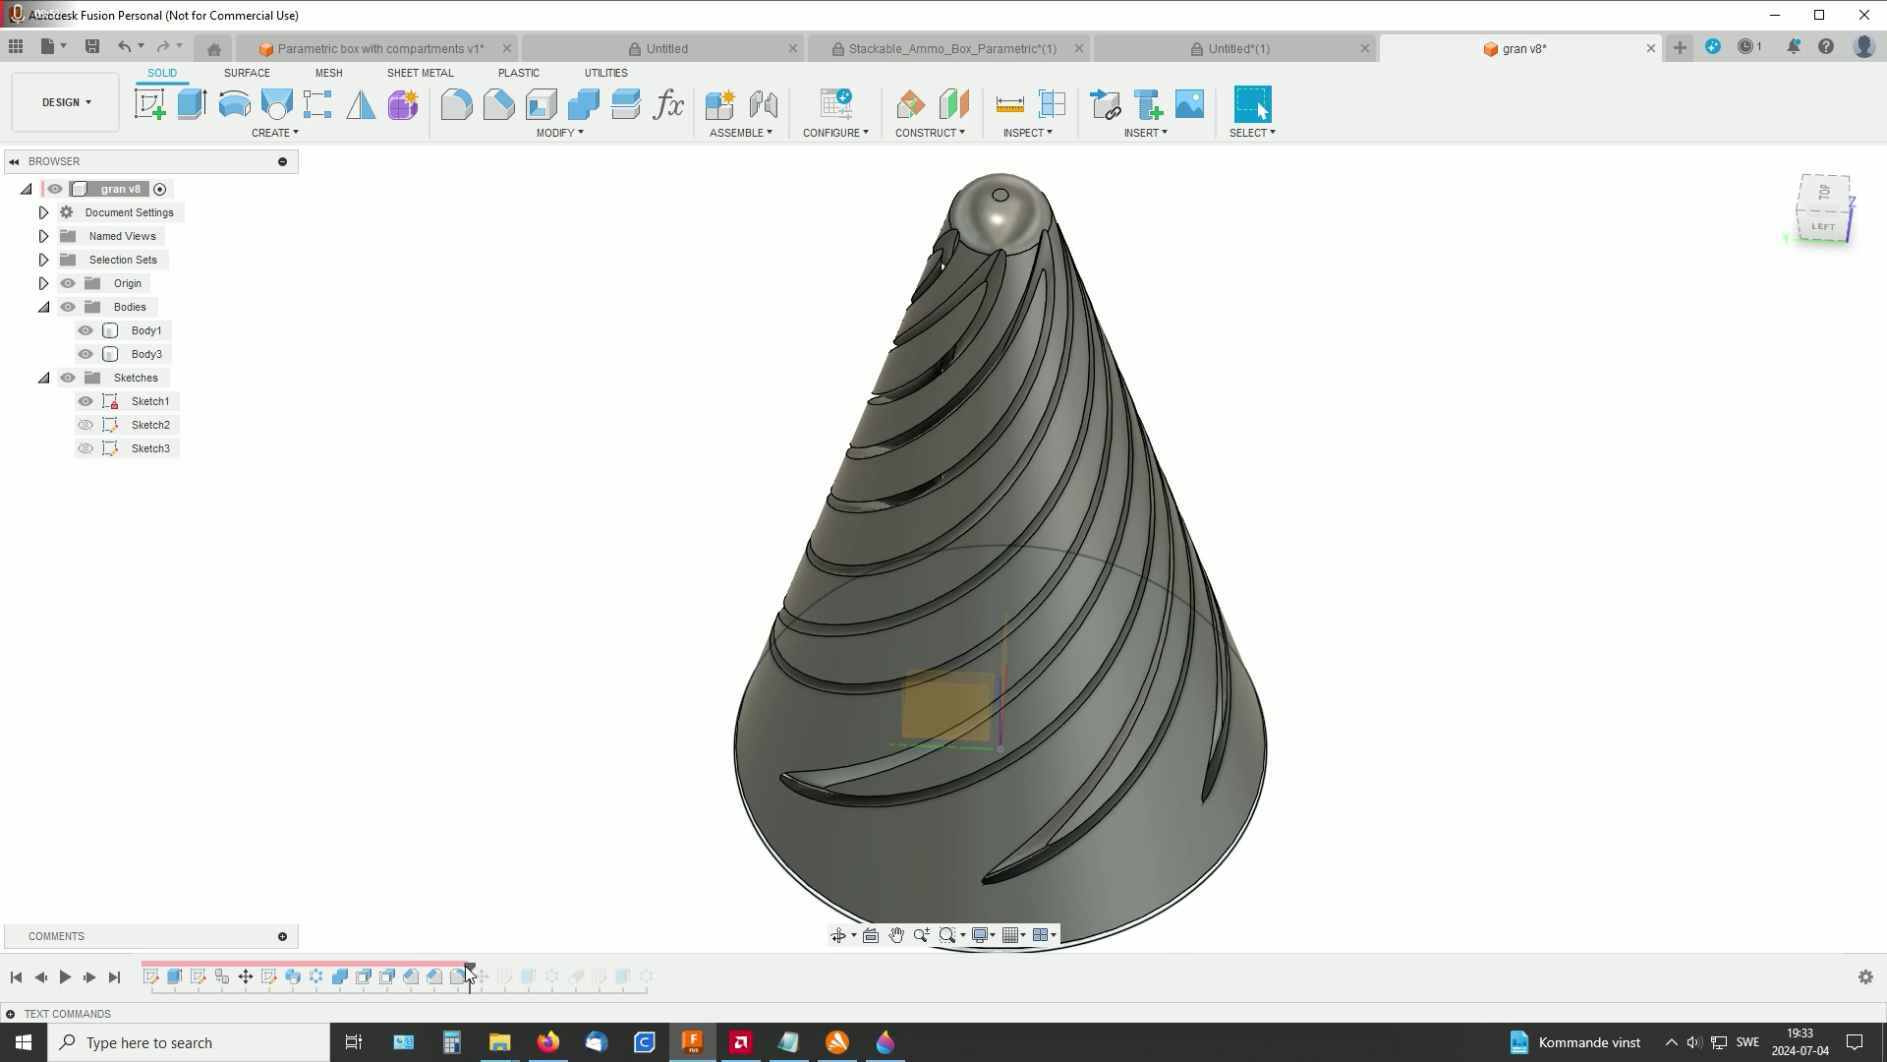
{"action": "left_click_drag", "start_coordinate": [466, 967], "coordinate": [494, 966]}
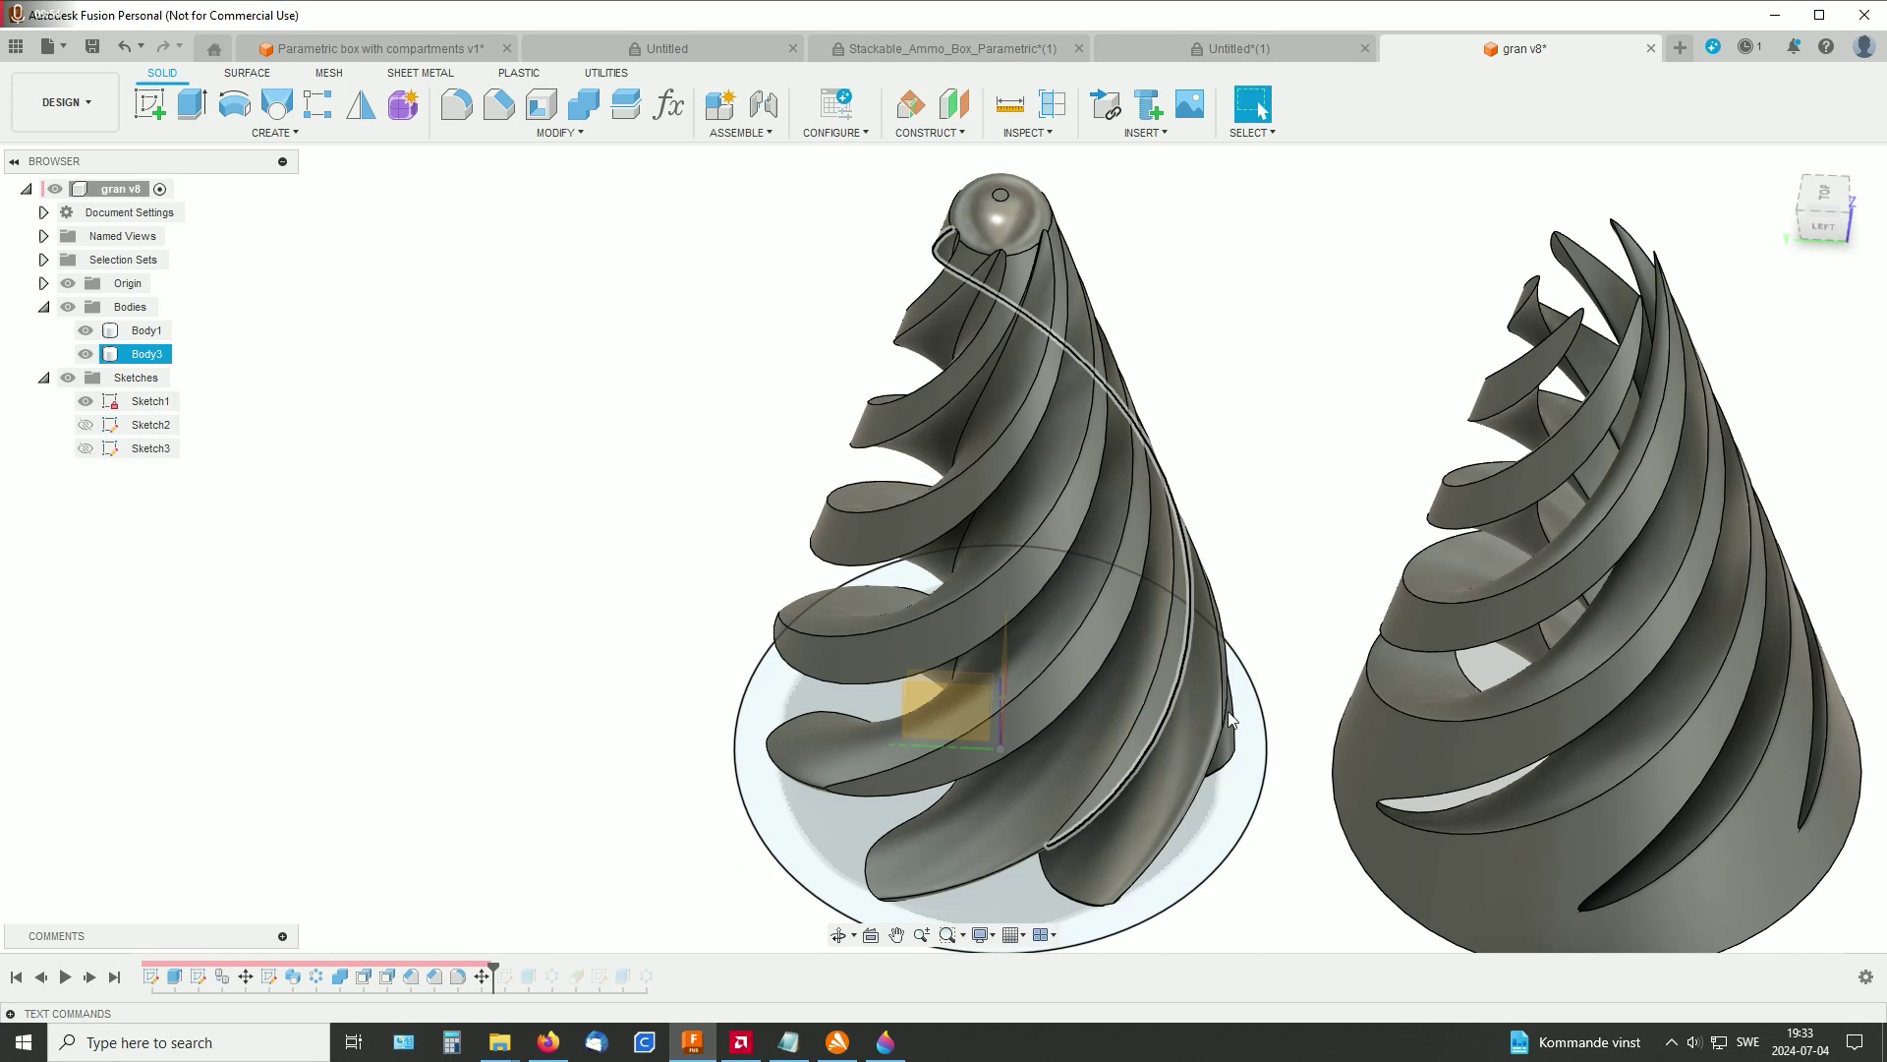
{"action": "middle_click_drag", "start_coordinate": [1347, 647], "coordinate": [916, 562]}
{"action": "middle_click_drag", "start_coordinate": [847, 497], "coordinate": [971, 554]}
{"action": "scroll", "coordinate": [973, 560], "scroll_direction": "down", "scroll_amount": 1}
{"action": "scroll", "coordinate": [989, 536], "scroll_direction": "down", "scroll_amount": 1}
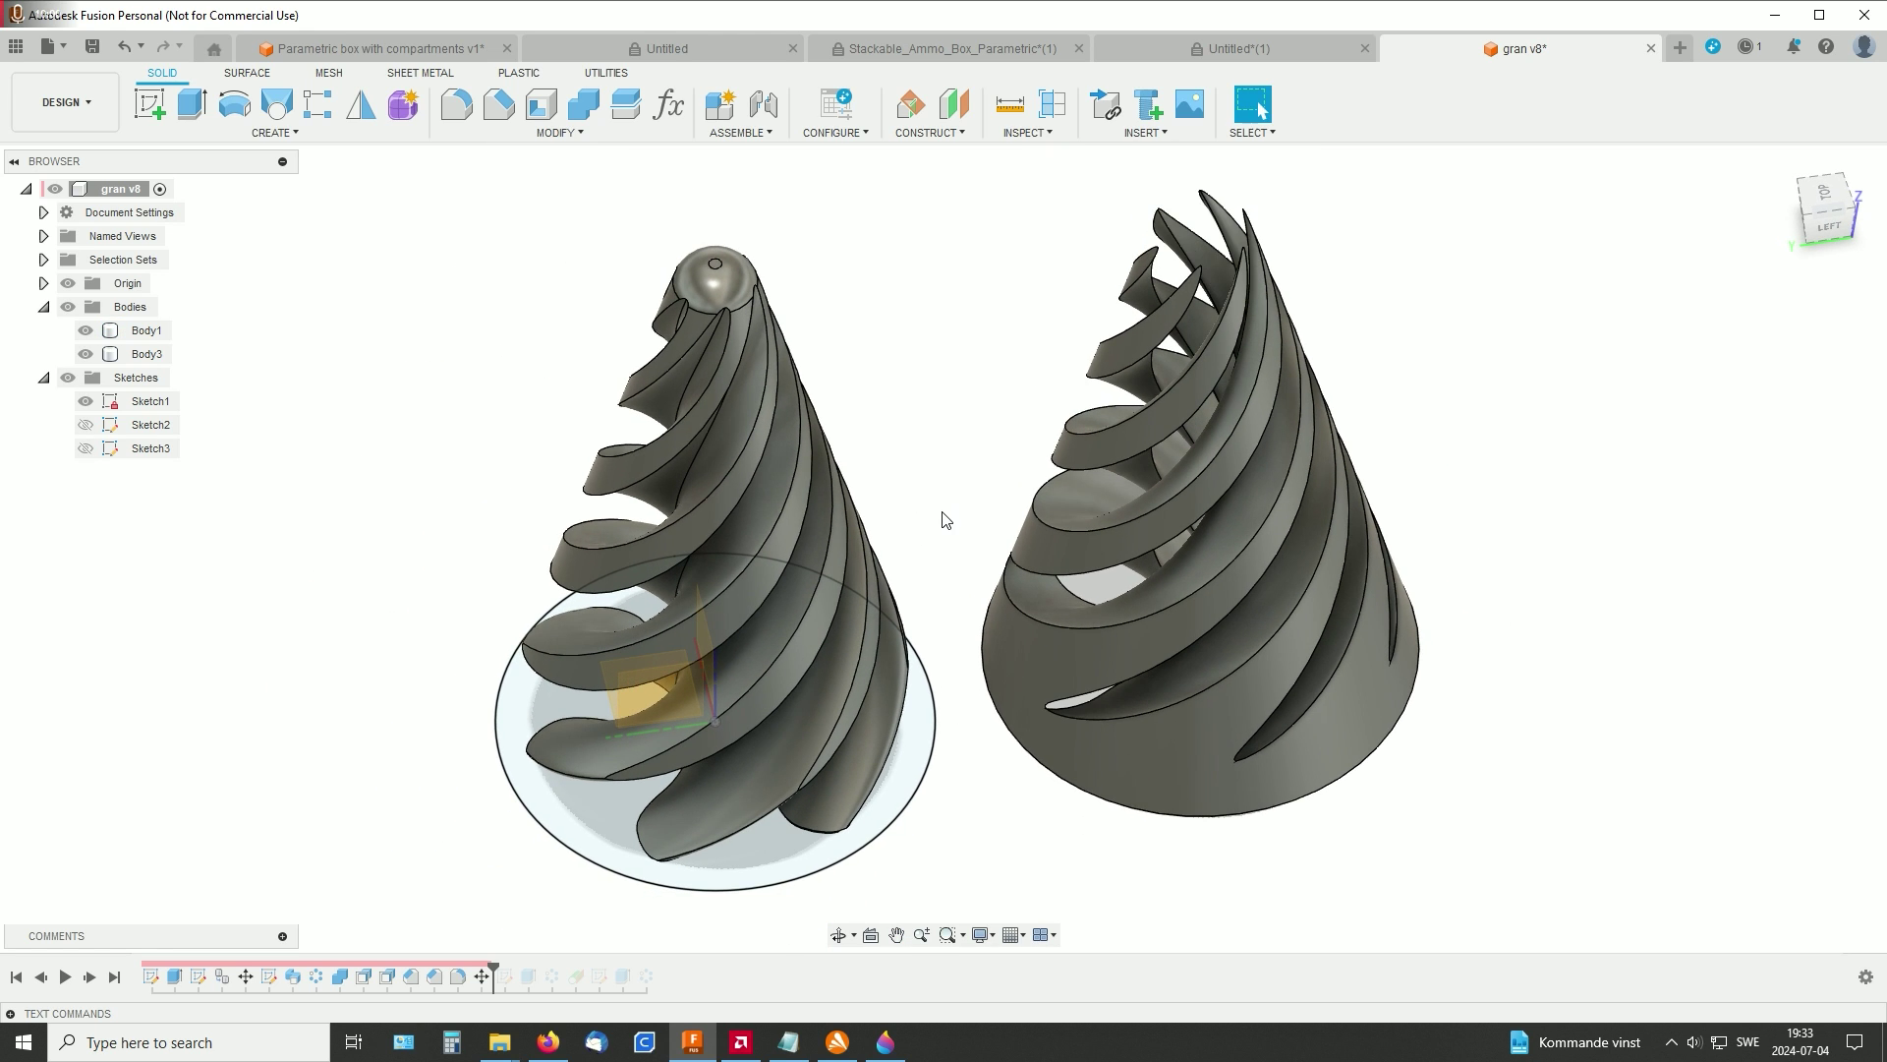
{"action": "middle_click_drag", "start_coordinate": [942, 502], "coordinate": [977, 498]}
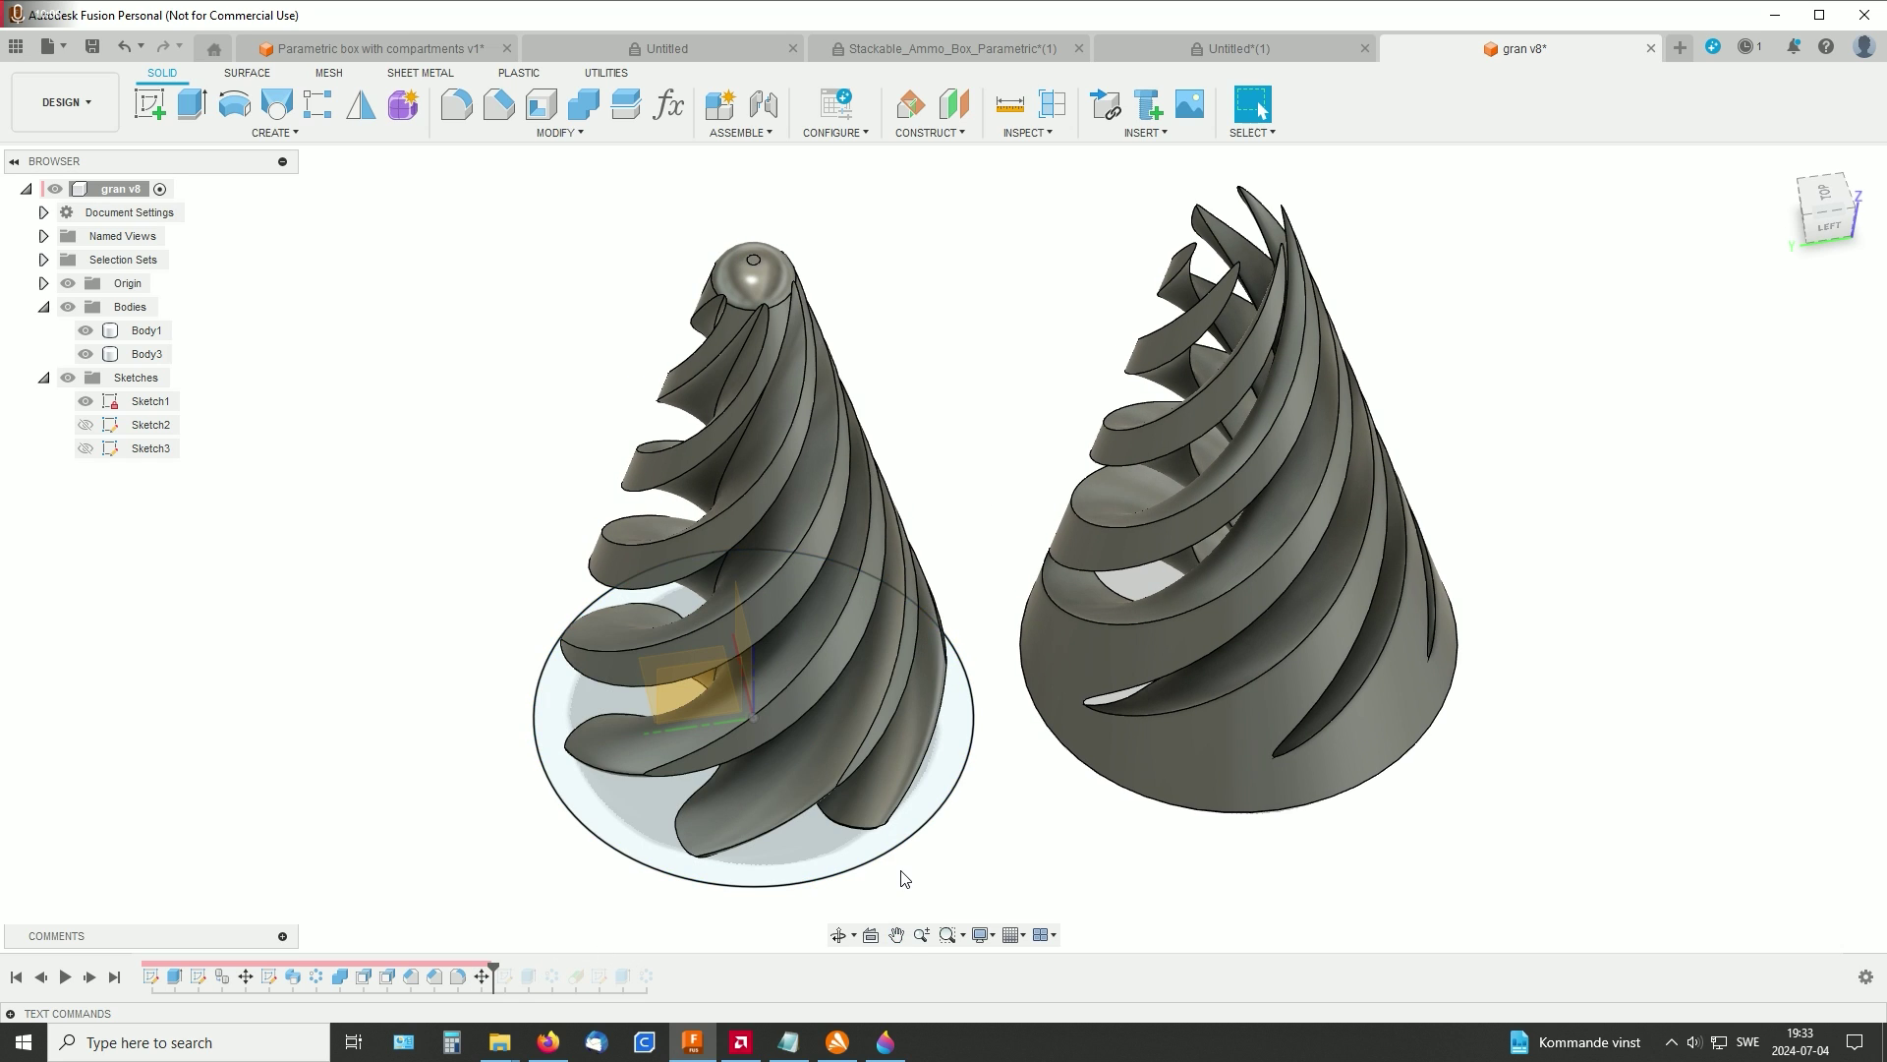
Step: Examine the pointed upper ends of the spiral blades on Body1 from several angles
{"action": "scroll", "coordinate": [1478, 392], "scroll_direction": "up", "scroll_amount": 5}
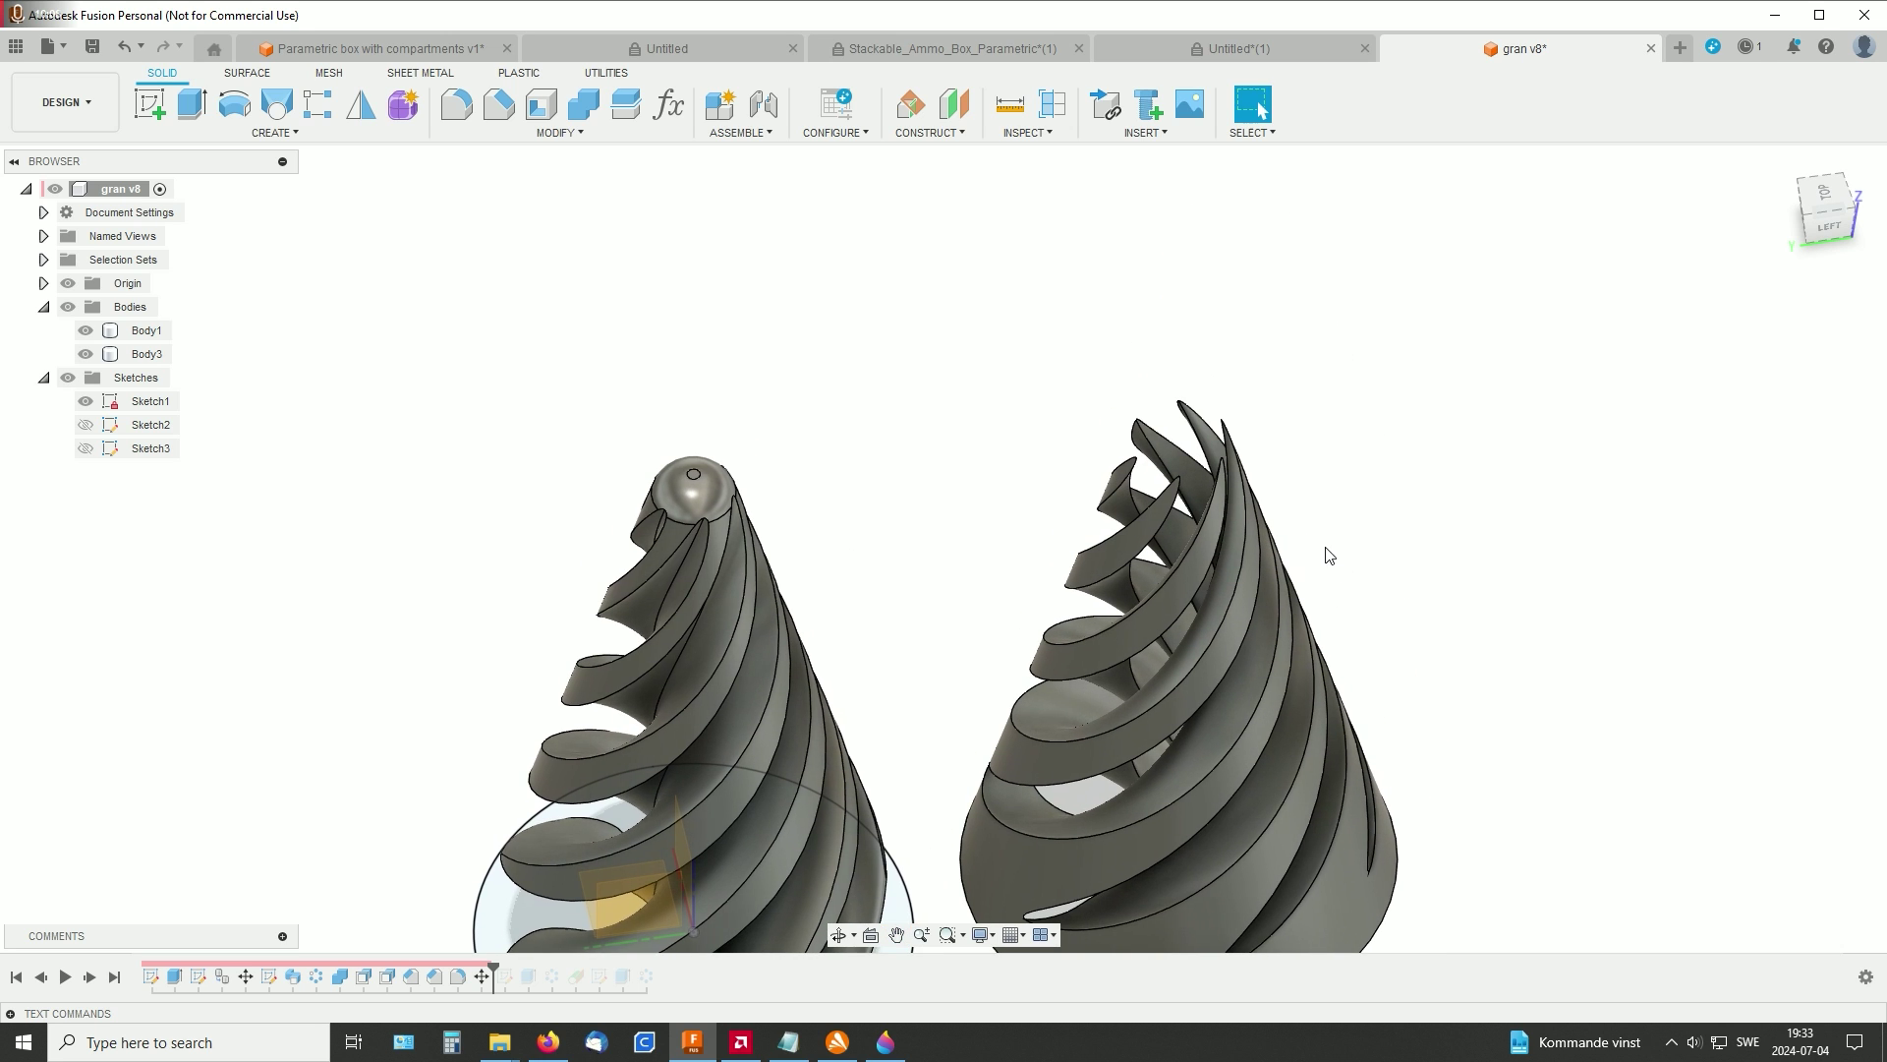
{"action": "middle_click_drag", "start_coordinate": [1226, 392], "coordinate": [1328, 569]}
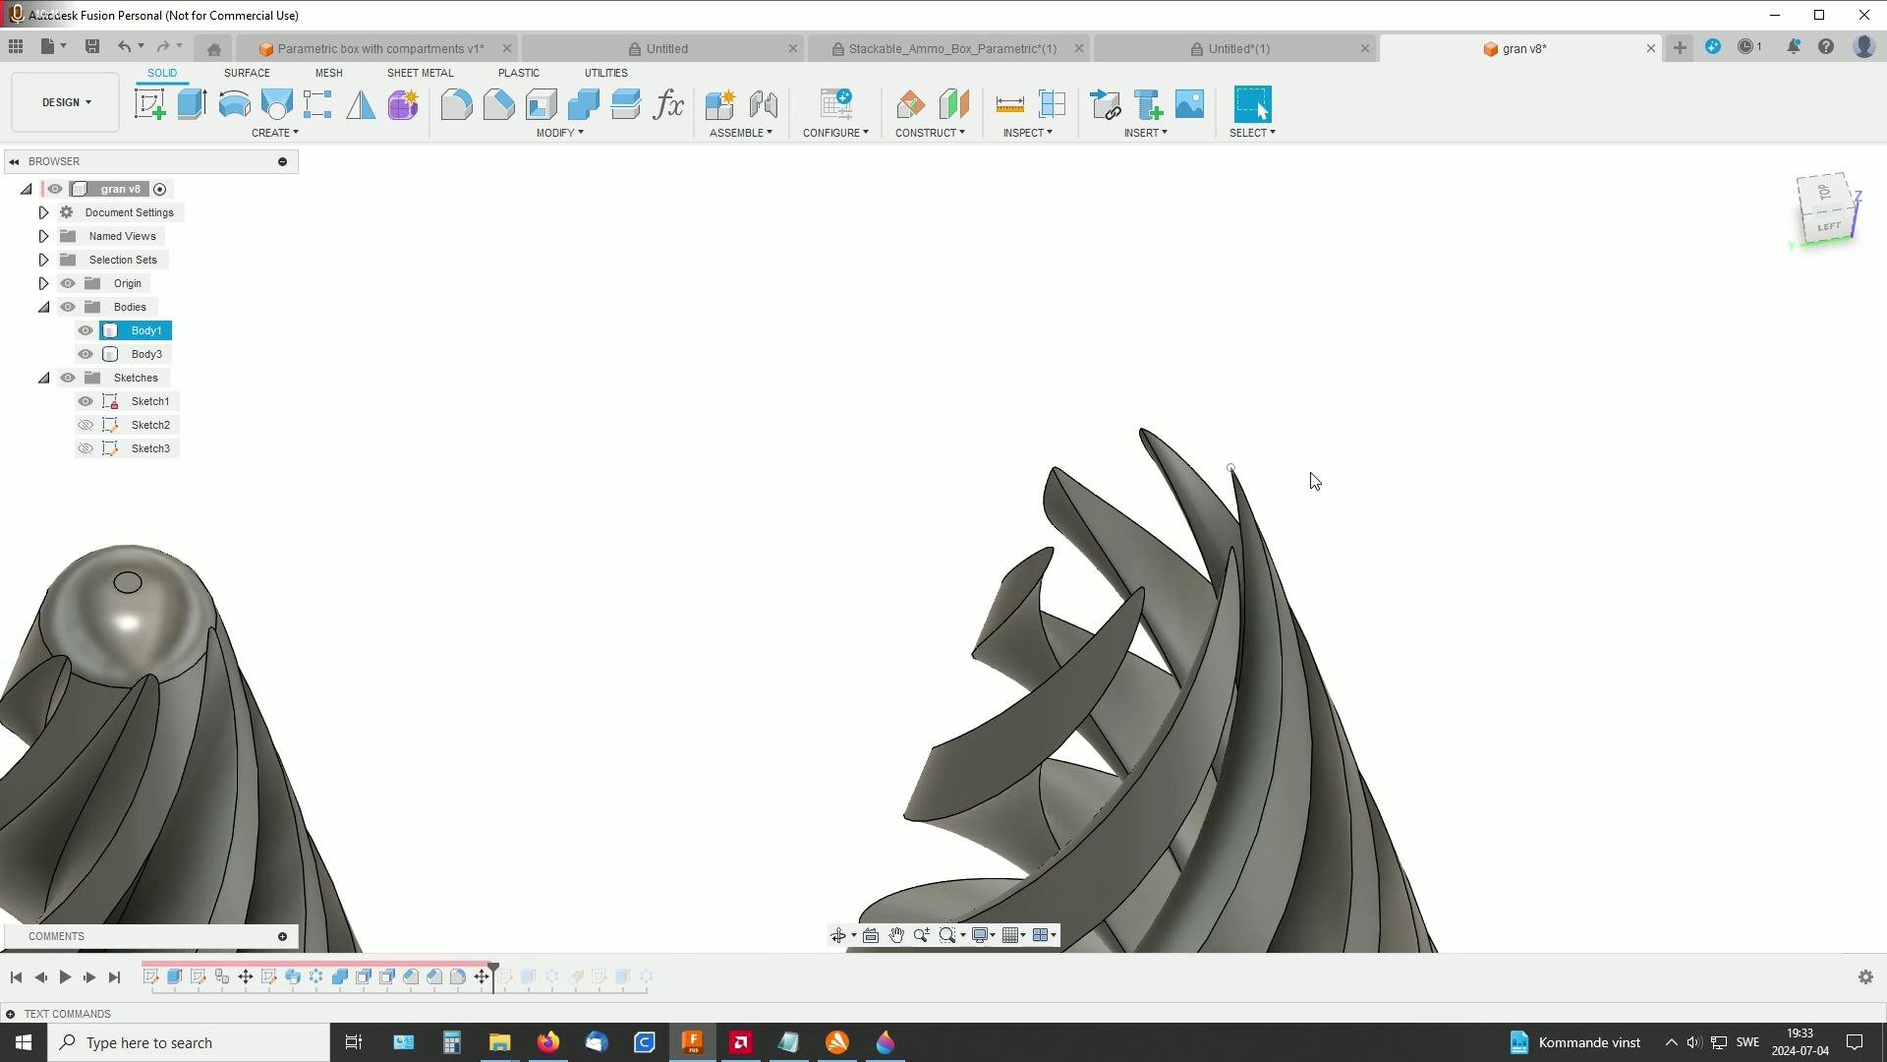
{"action": "middle_click_drag", "start_coordinate": [1396, 472], "coordinate": [1162, 462], "text": "shift"}
{"action": "middle_click_drag", "start_coordinate": [1323, 484], "coordinate": [1219, 397]}
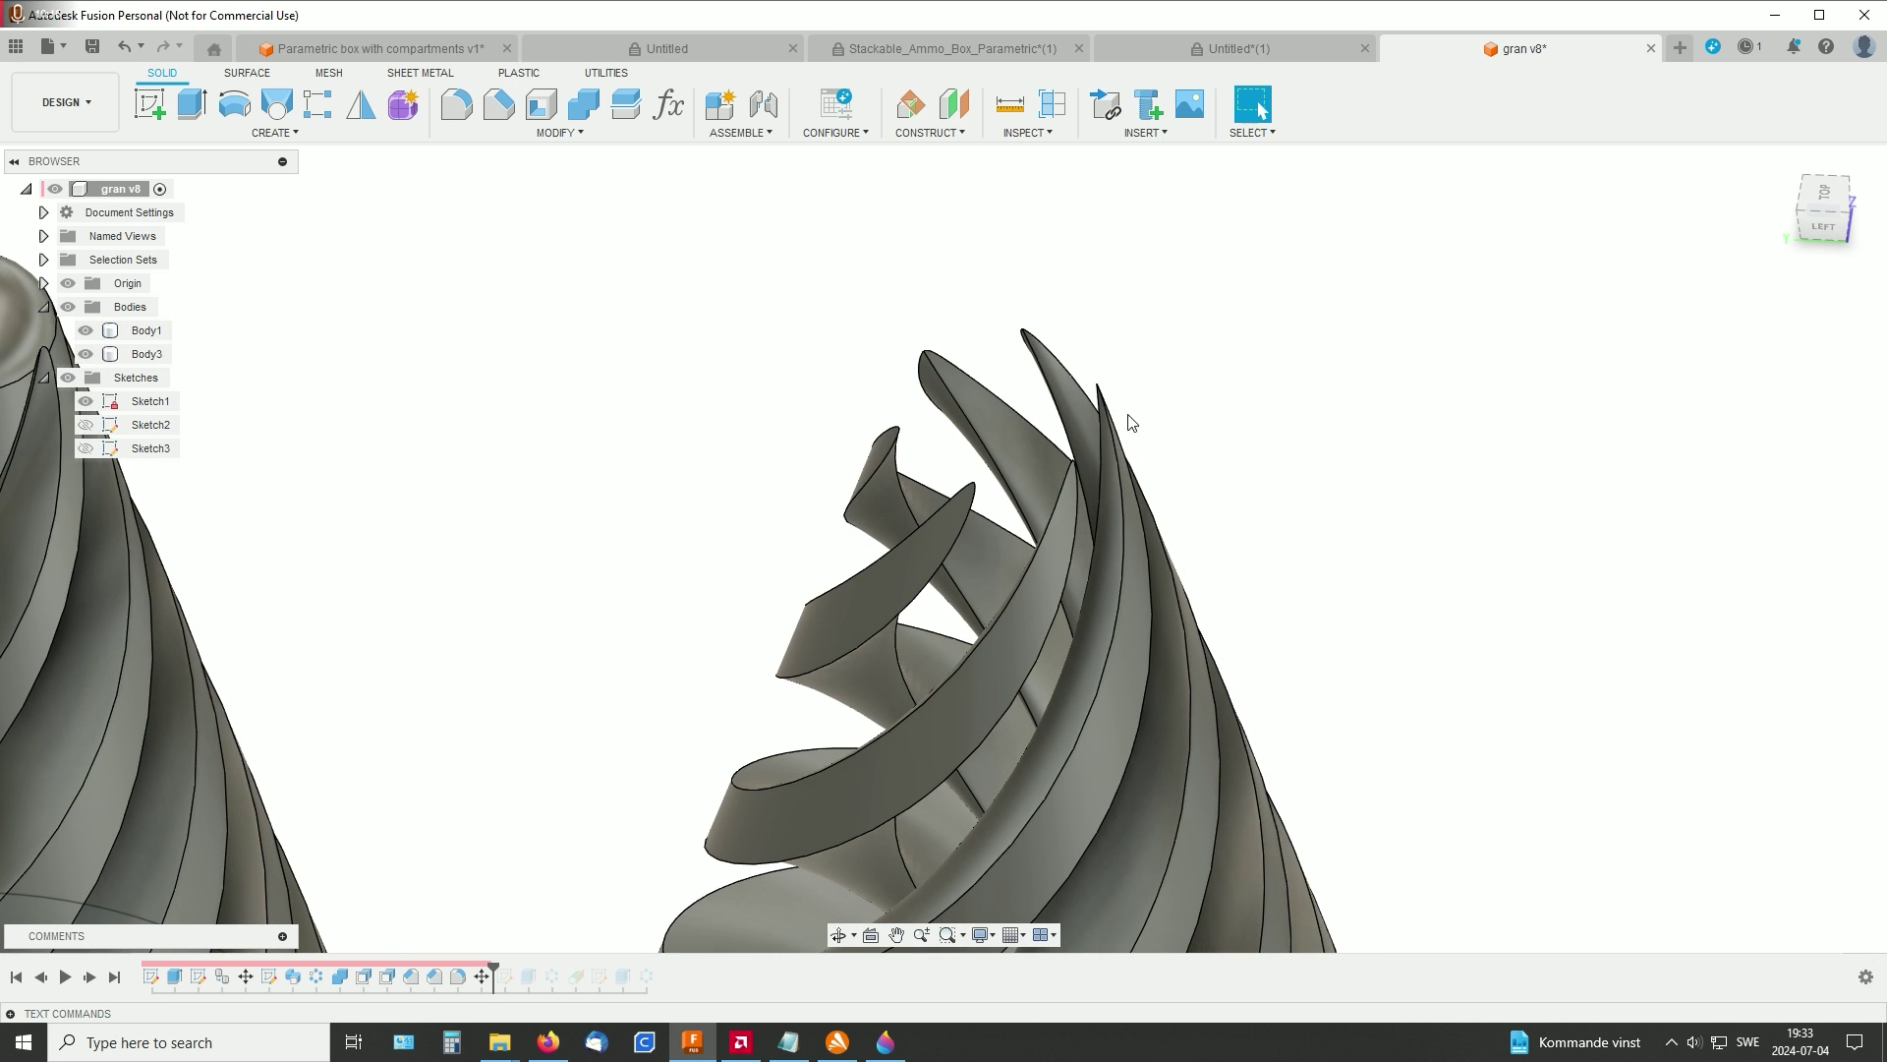
{"action": "middle_click_drag", "start_coordinate": [1298, 558], "coordinate": [1359, 538]}
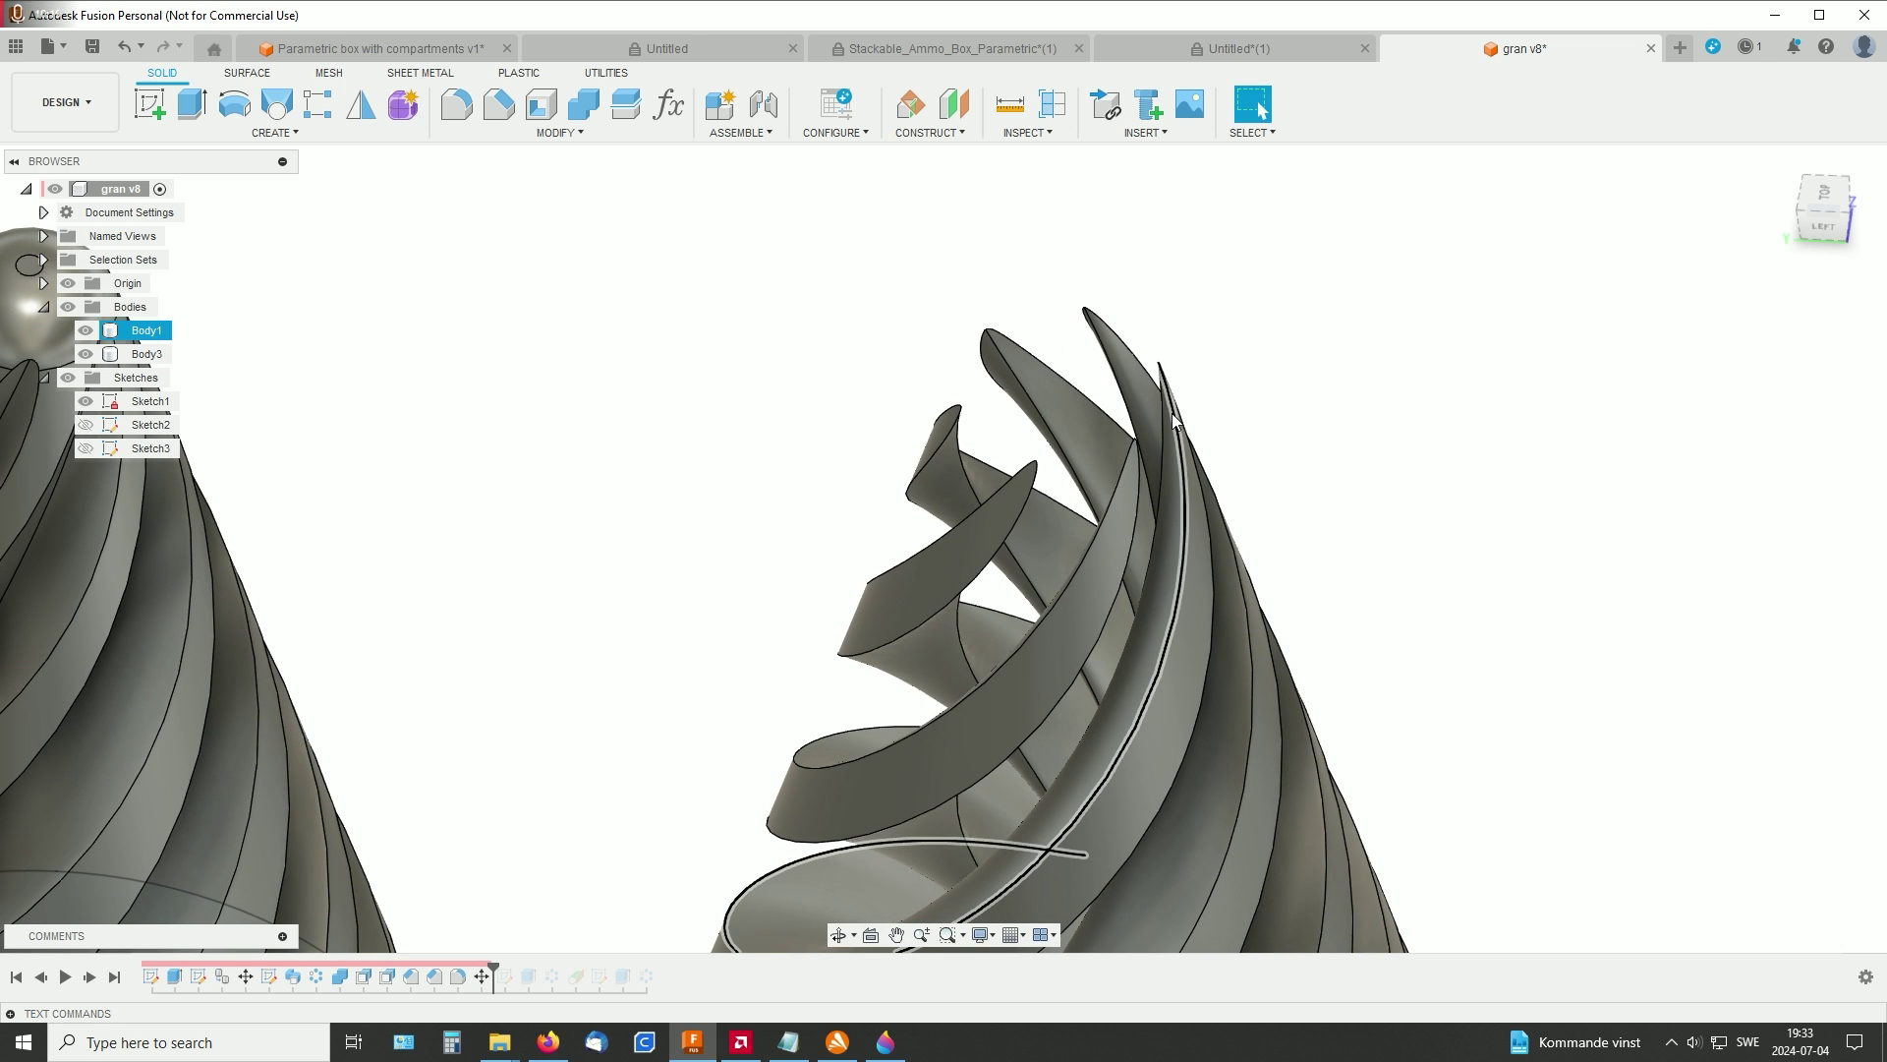
{"action": "middle_click_drag", "start_coordinate": [1294, 417], "coordinate": [1158, 374], "text": "shift"}
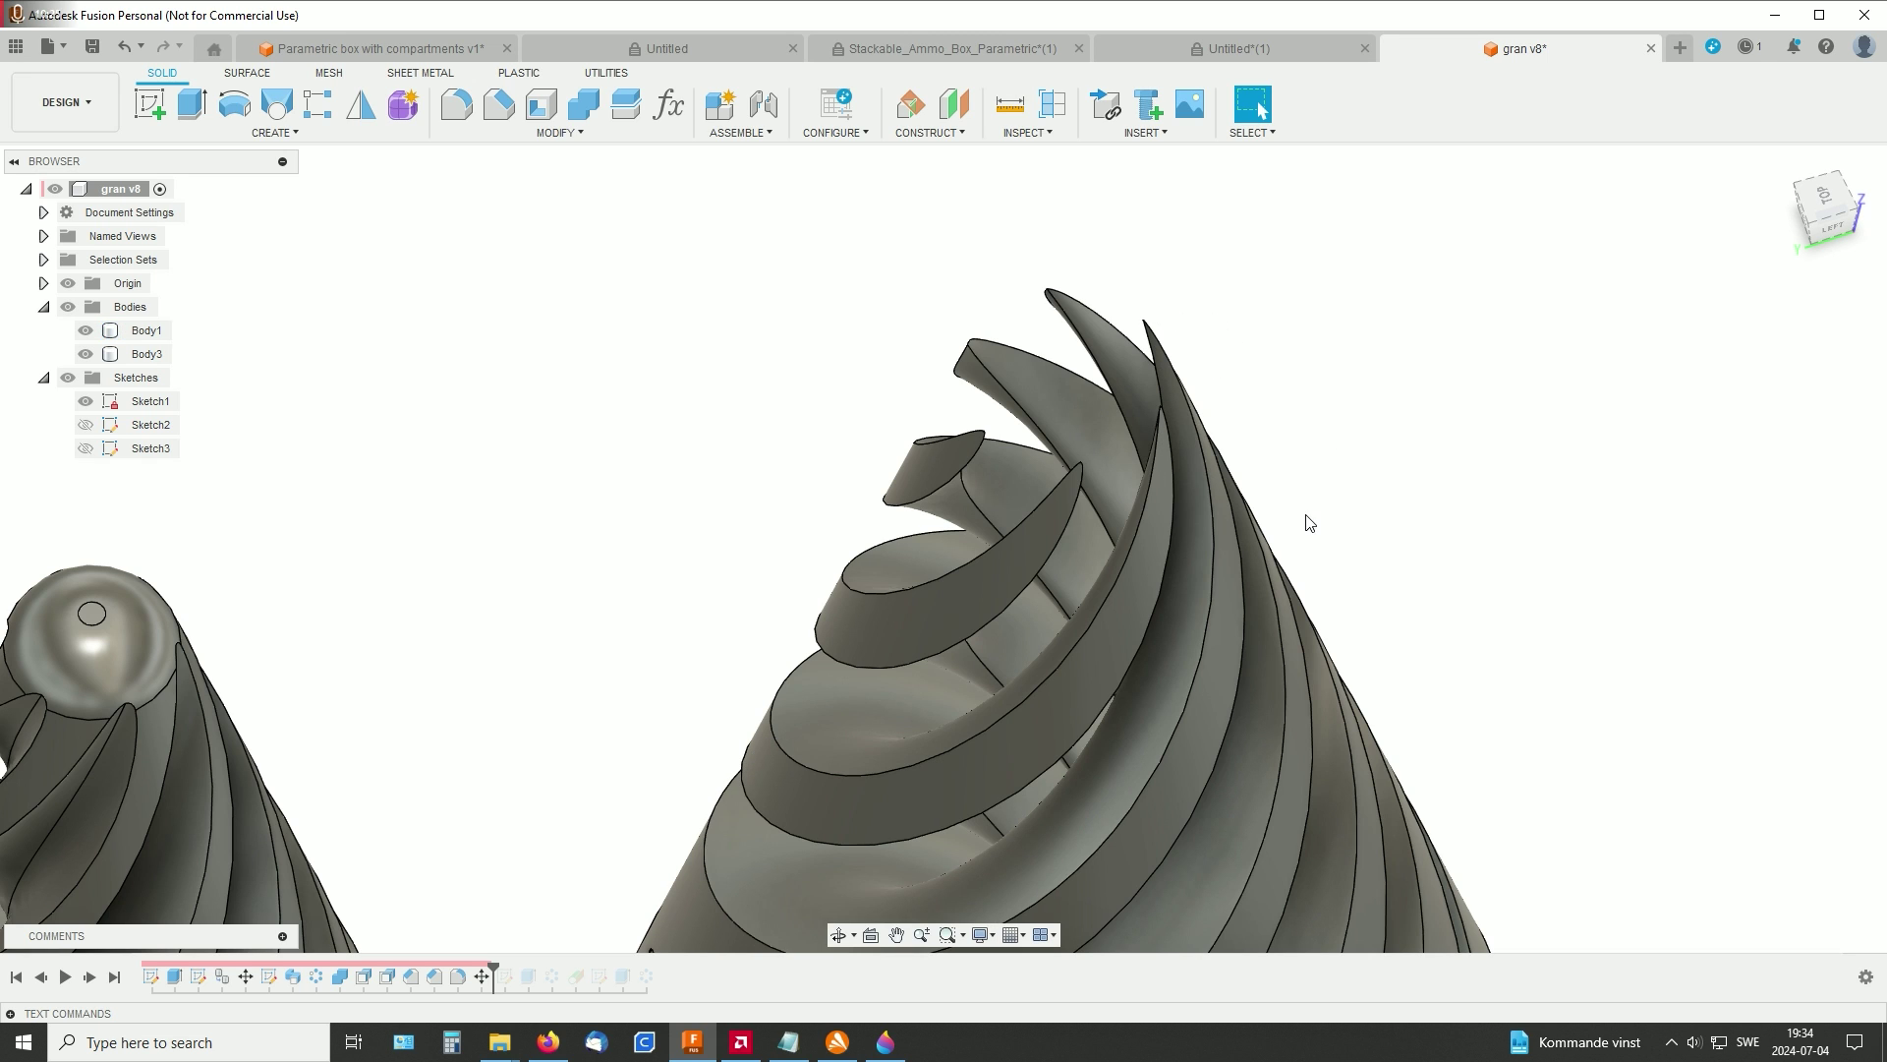
Step: Examine the lower ends of the spiral openings near Body1's base, then return to a view of both bodies
{"action": "middle_click_drag", "start_coordinate": [1115, 756], "coordinate": [1106, 491]}
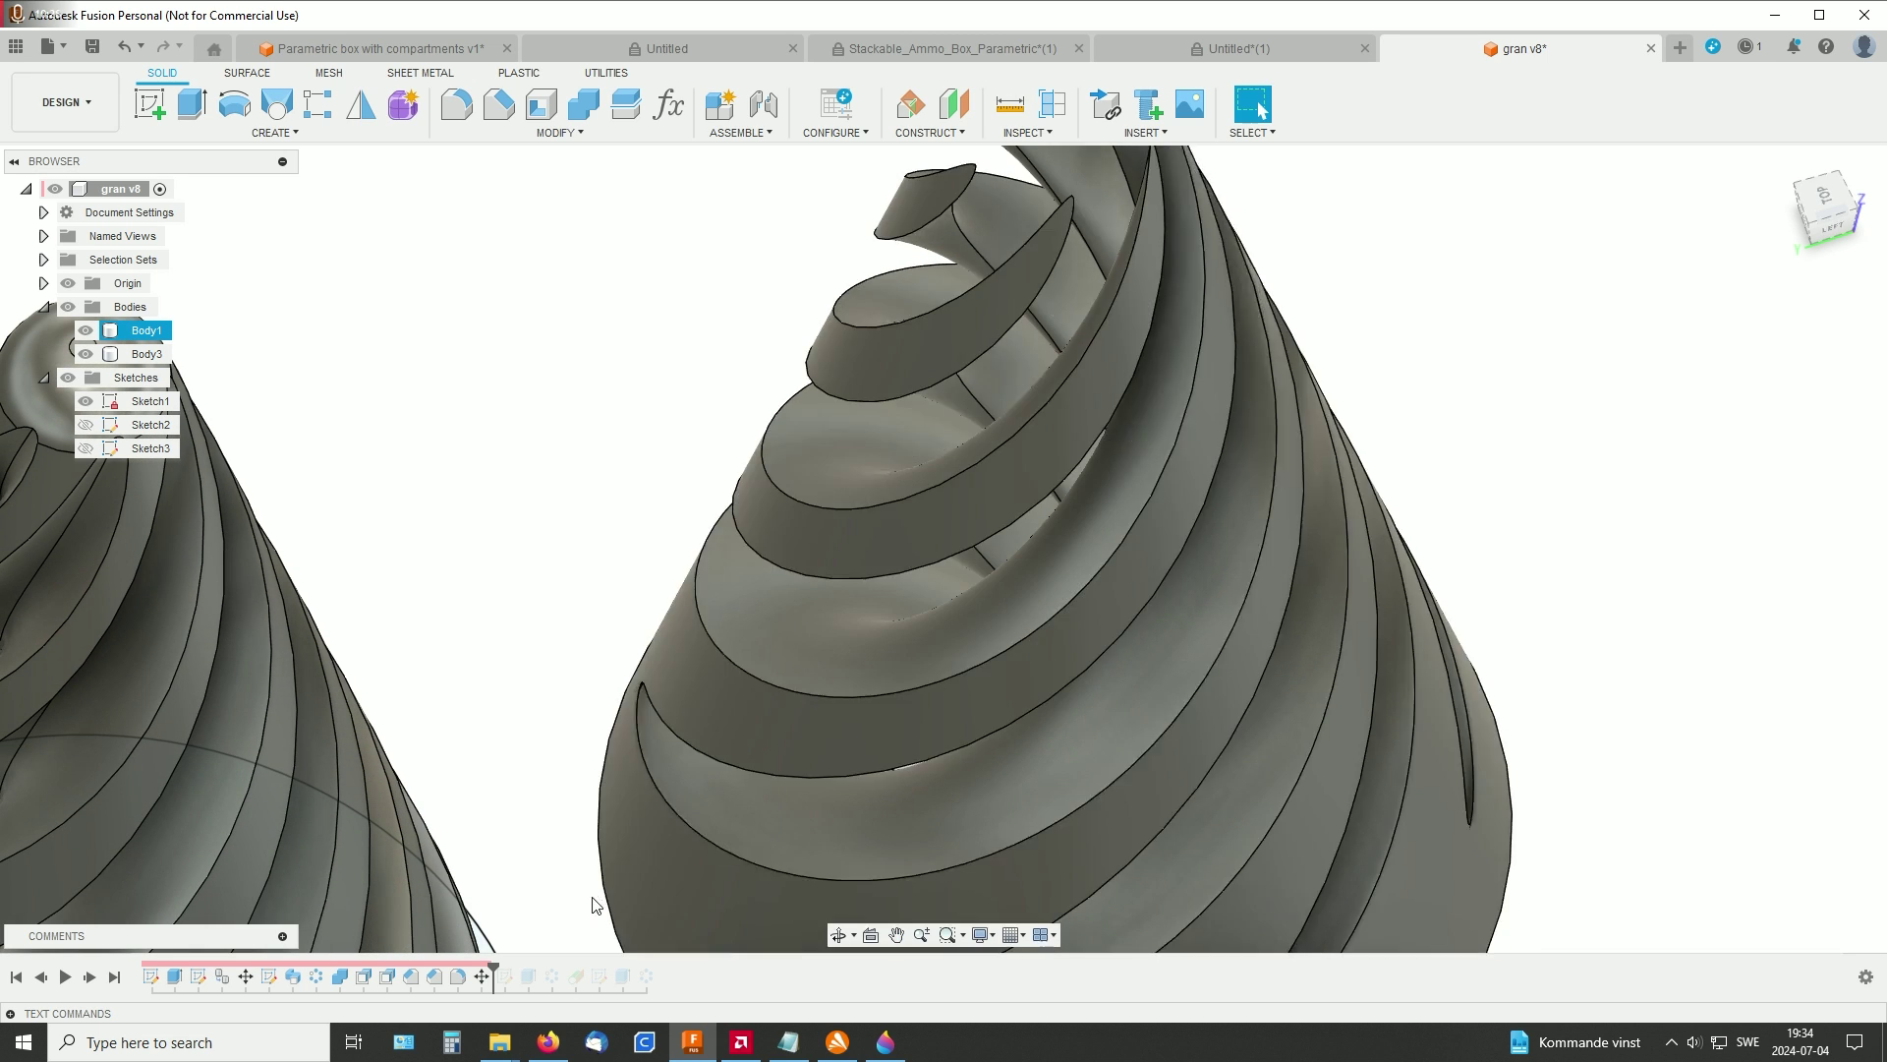
{"action": "middle_click_drag", "start_coordinate": [911, 556], "coordinate": [865, 665], "text": "shift"}
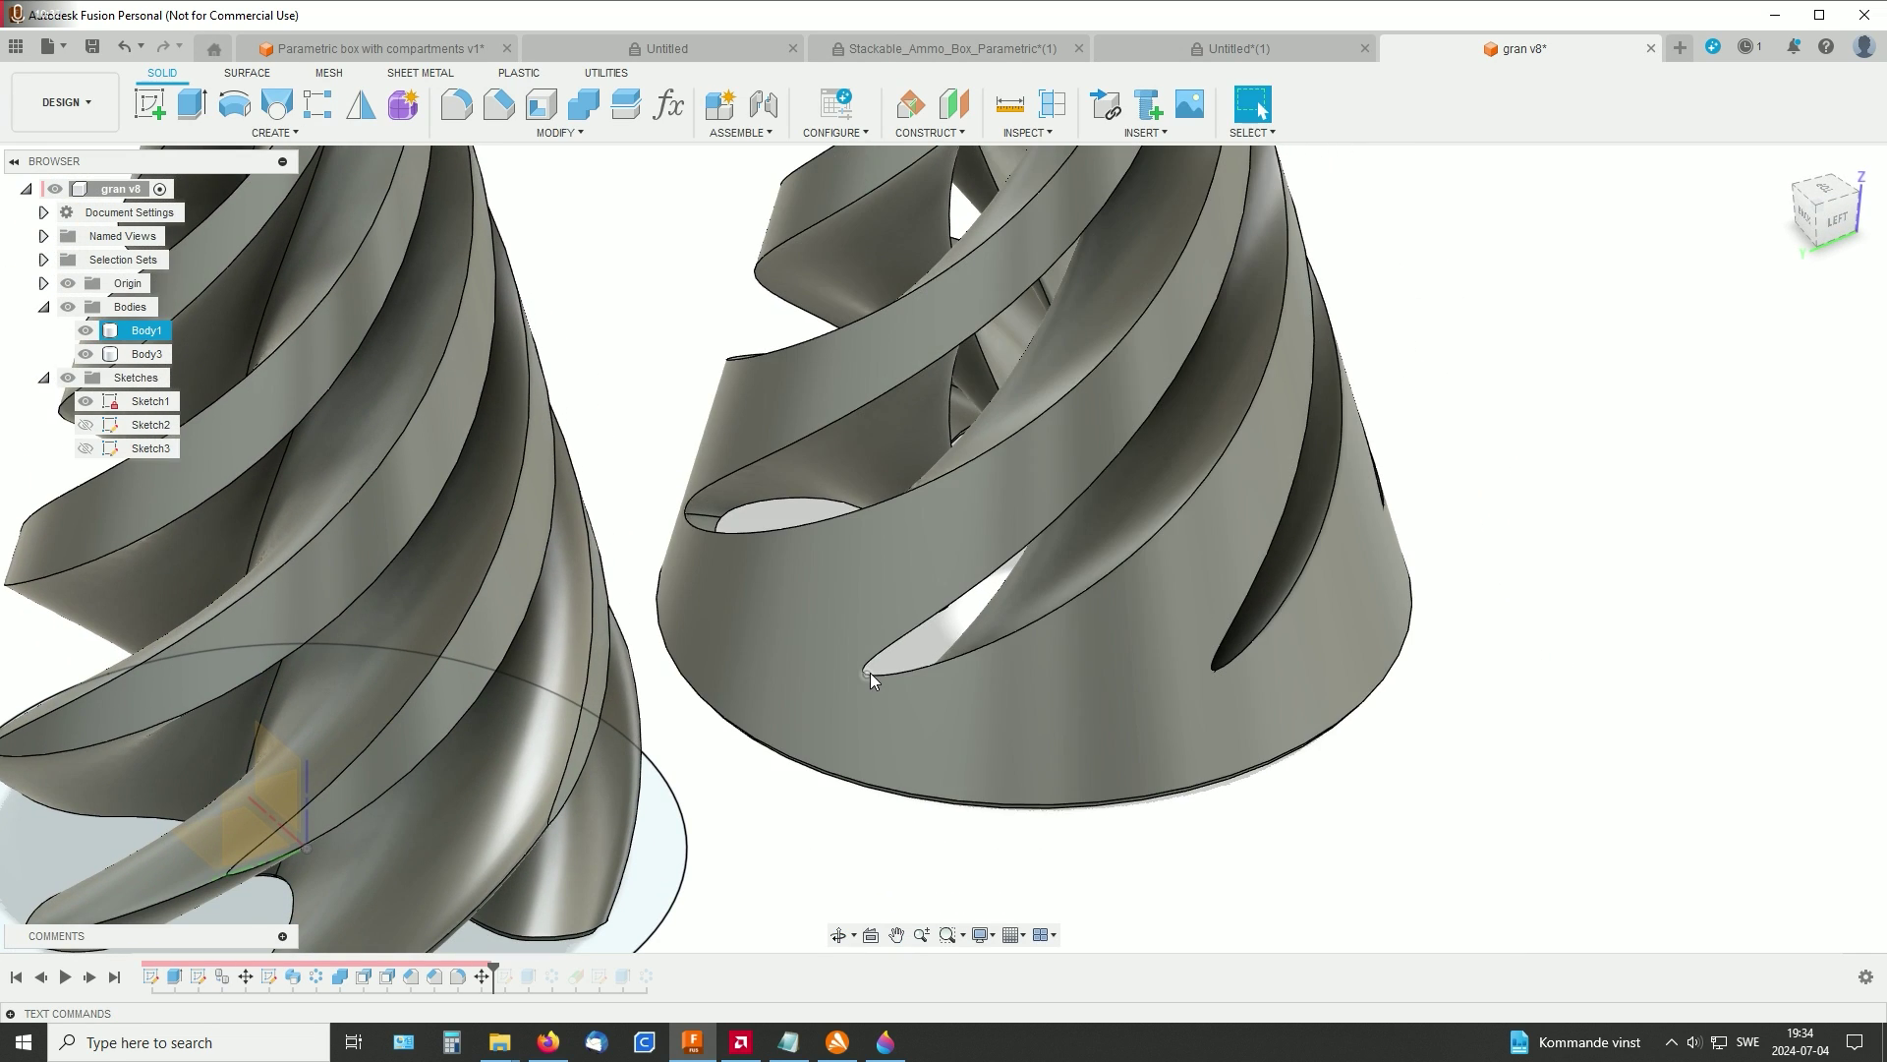
{"action": "scroll", "coordinate": [963, 653], "scroll_direction": "up", "scroll_amount": 3}
{"action": "middle_click_drag", "start_coordinate": [810, 576], "coordinate": [777, 616], "text": "shift"}
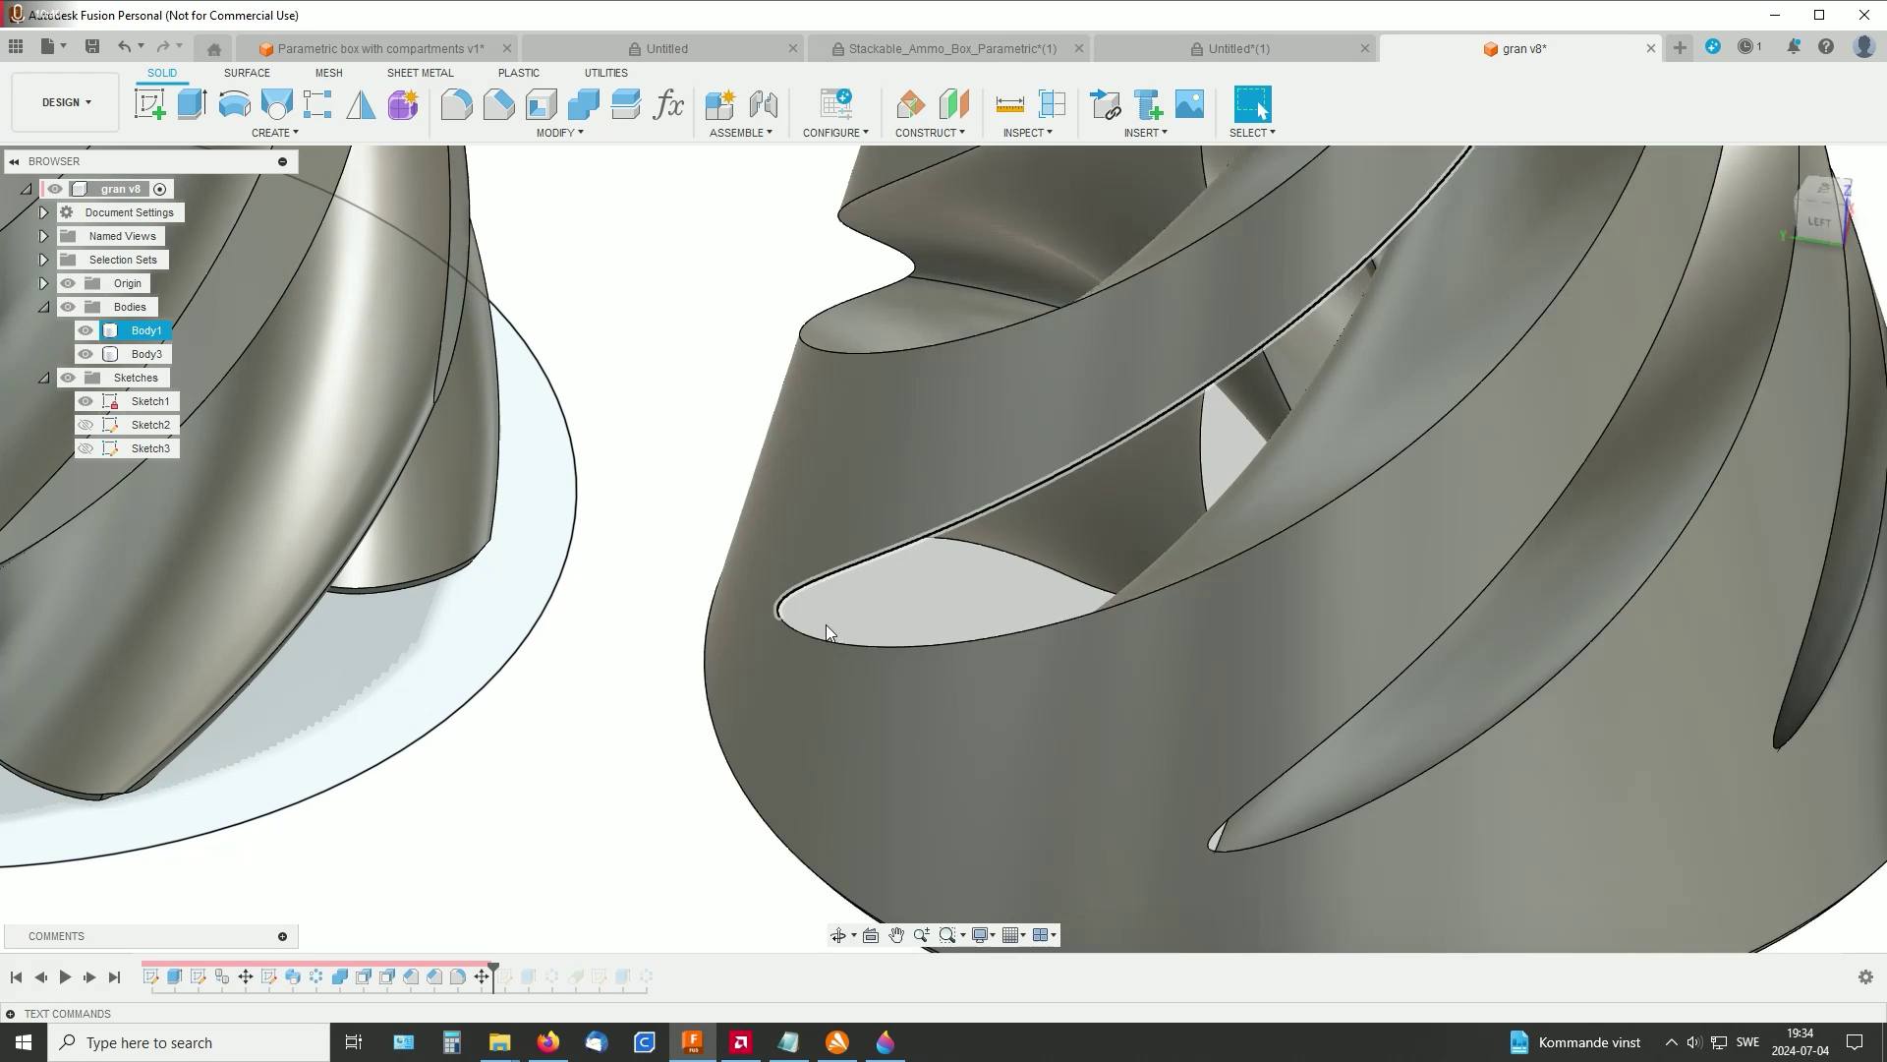
{"action": "scroll", "coordinate": [828, 615], "scroll_direction": "down", "scroll_amount": 10}
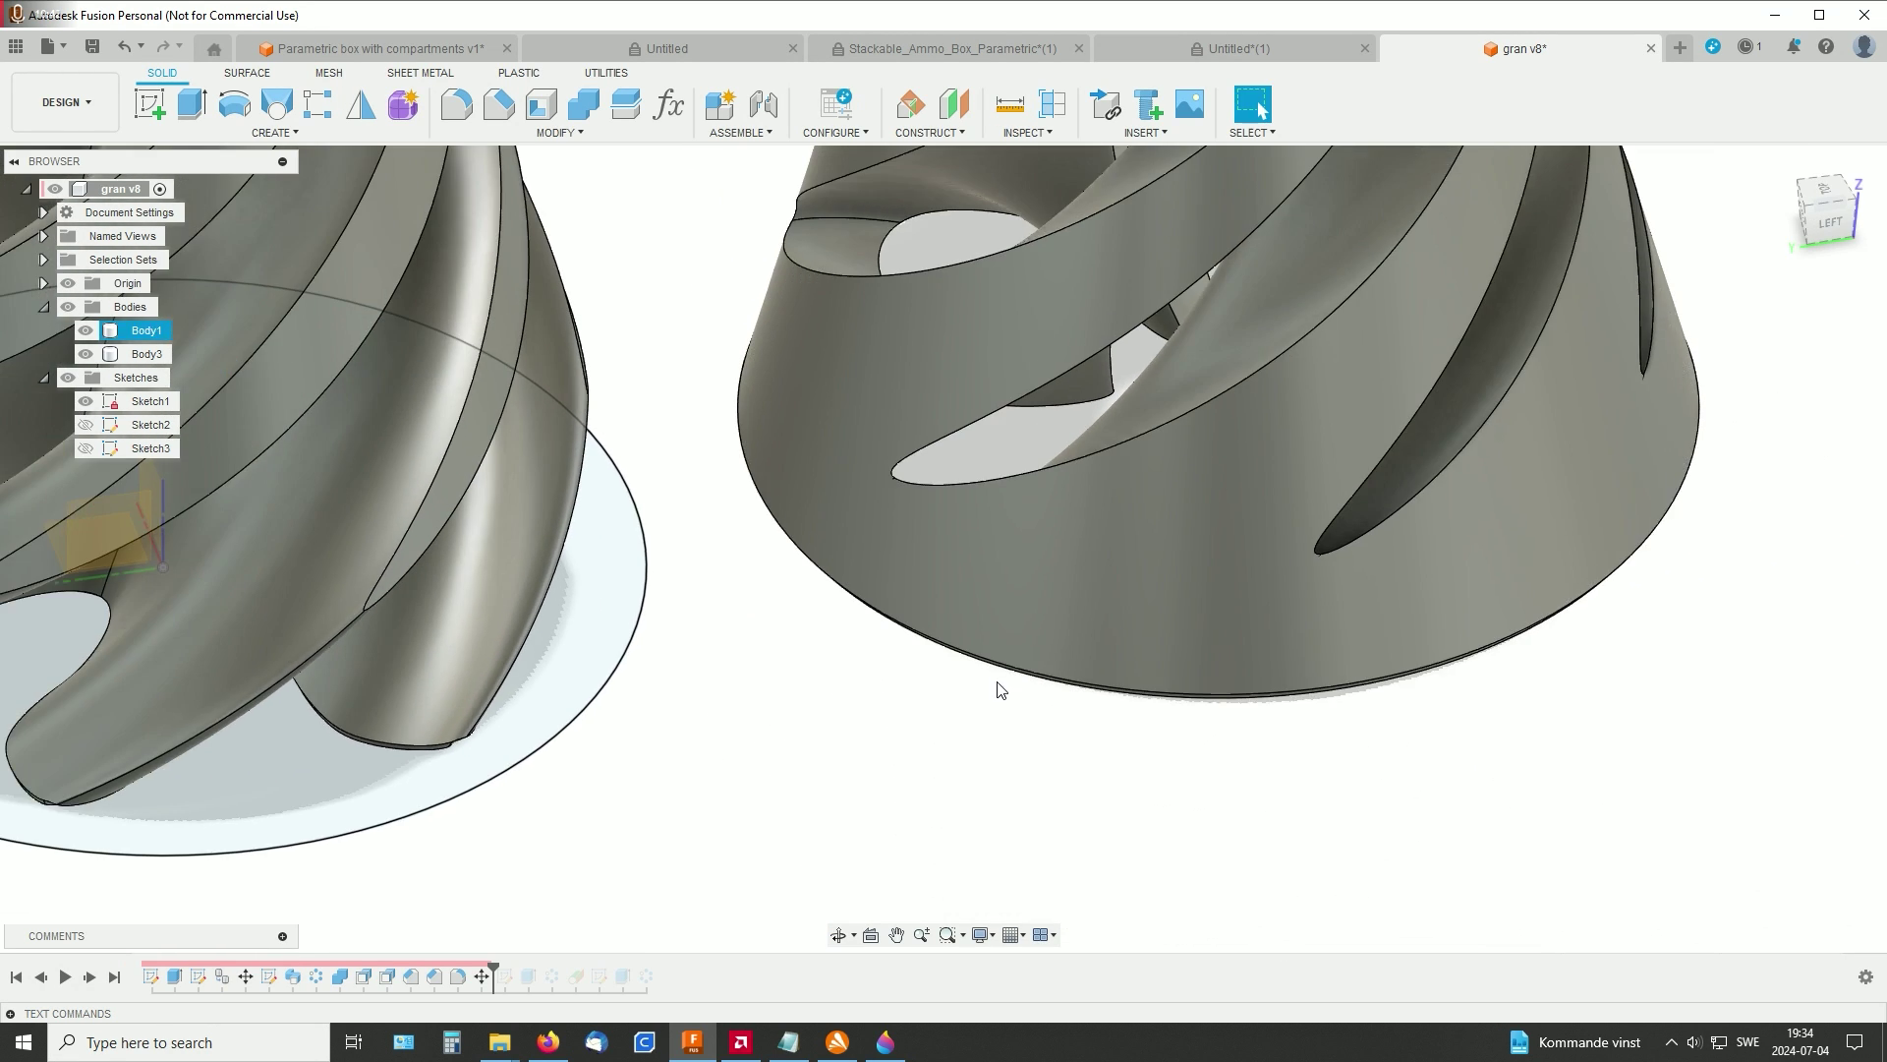
{"action": "scroll", "coordinate": [993, 728], "scroll_direction": "down", "scroll_amount": 6}
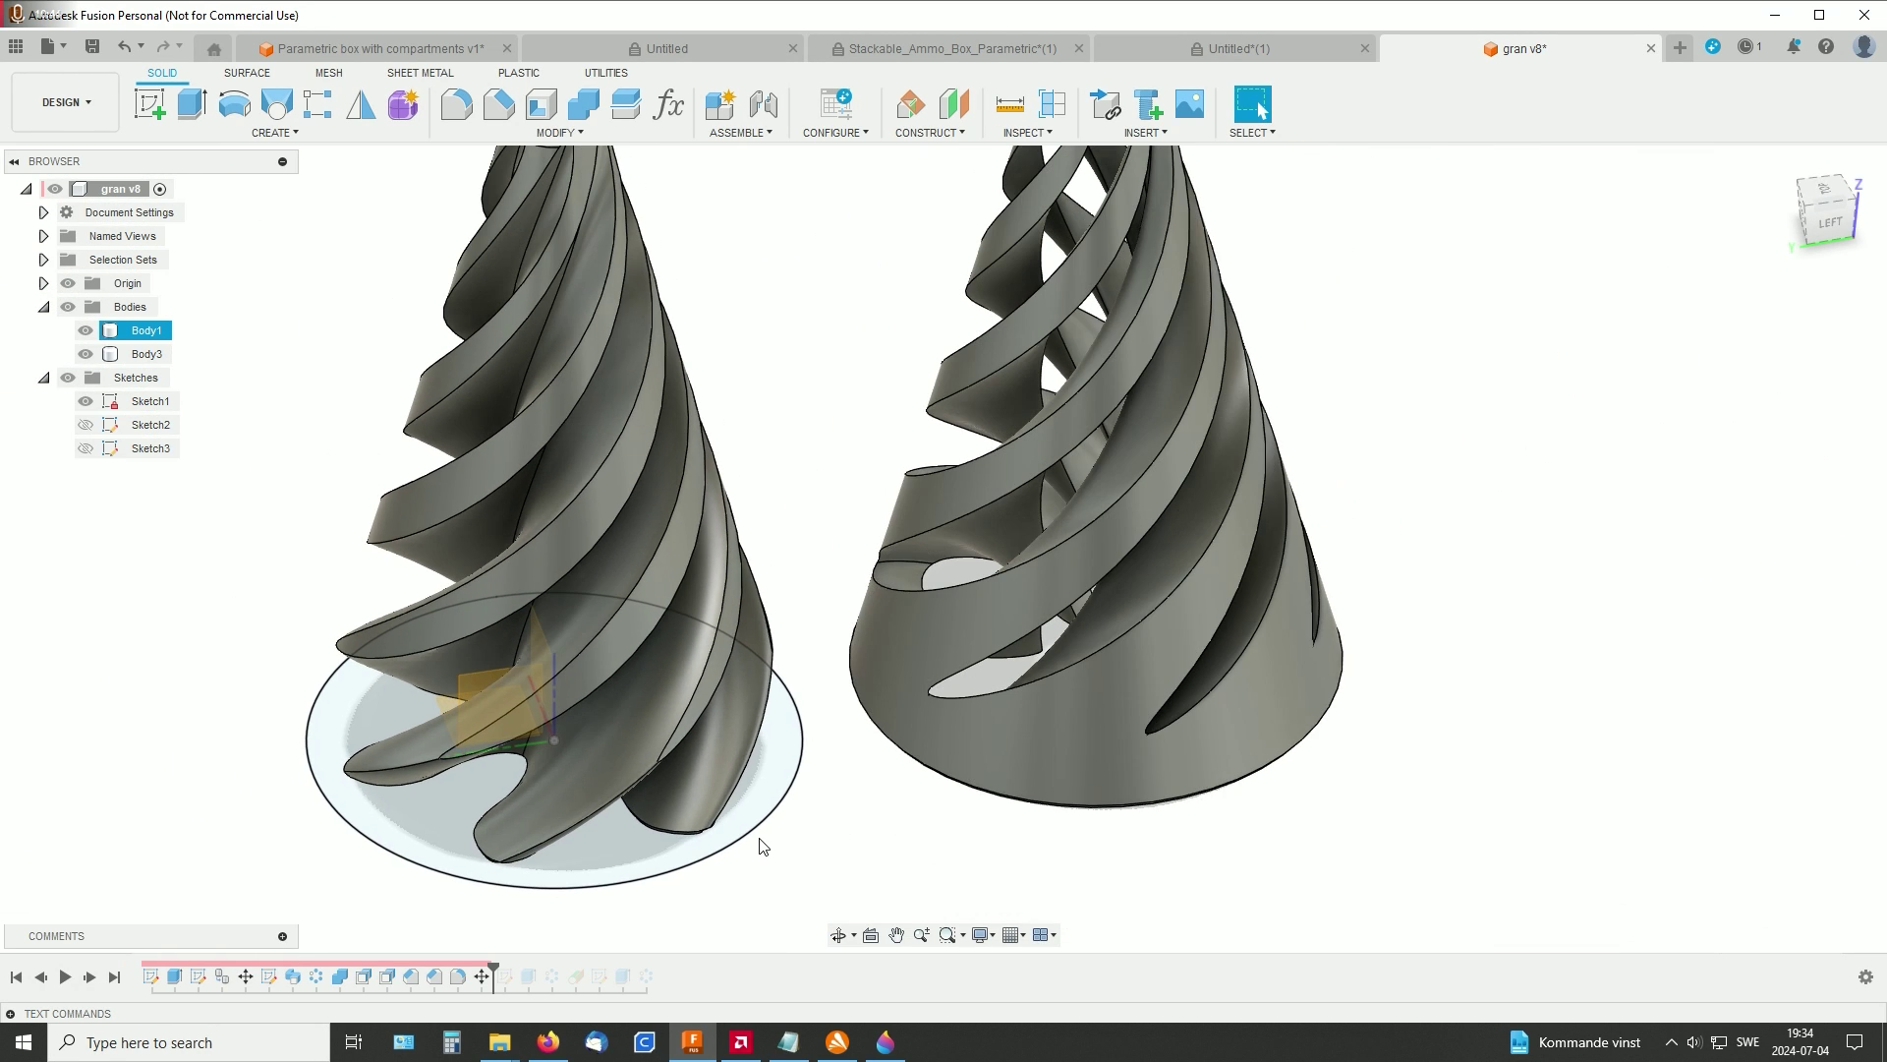
{"action": "middle_click_drag", "start_coordinate": [797, 535], "coordinate": [724, 691]}
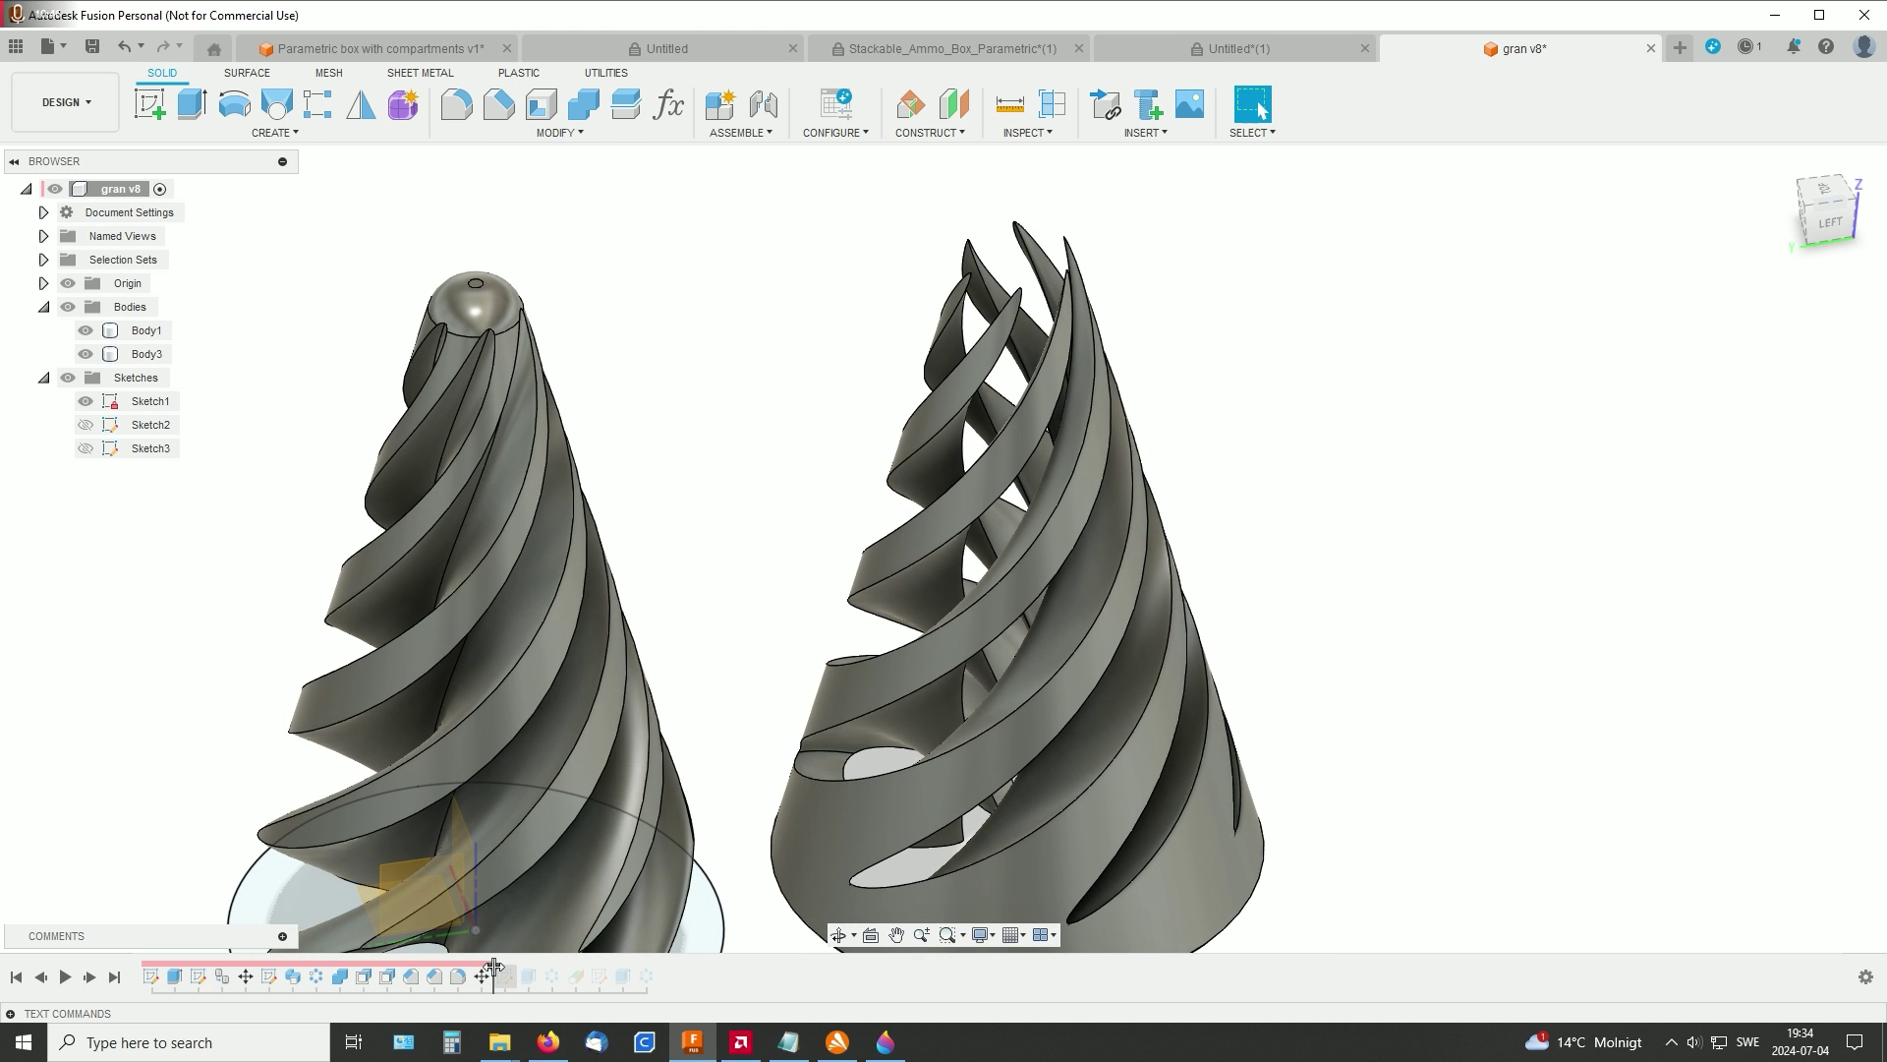
Step: Advance the history past Sketch4 and view its profile near the base of Body1 up close
{"action": "left_click_drag", "start_coordinate": [513, 970], "coordinate": [519, 970]}
{"action": "left_click", "coordinate": [1165, 674]}
{"action": "middle_click_drag", "start_coordinate": [1165, 675], "coordinate": [1405, 678], "text": "shift"}
{"action": "middle_click_drag", "start_coordinate": [595, 694], "coordinate": [1278, 605]}
{"action": "scroll", "coordinate": [1195, 634], "scroll_direction": "up", "scroll_amount": 5}
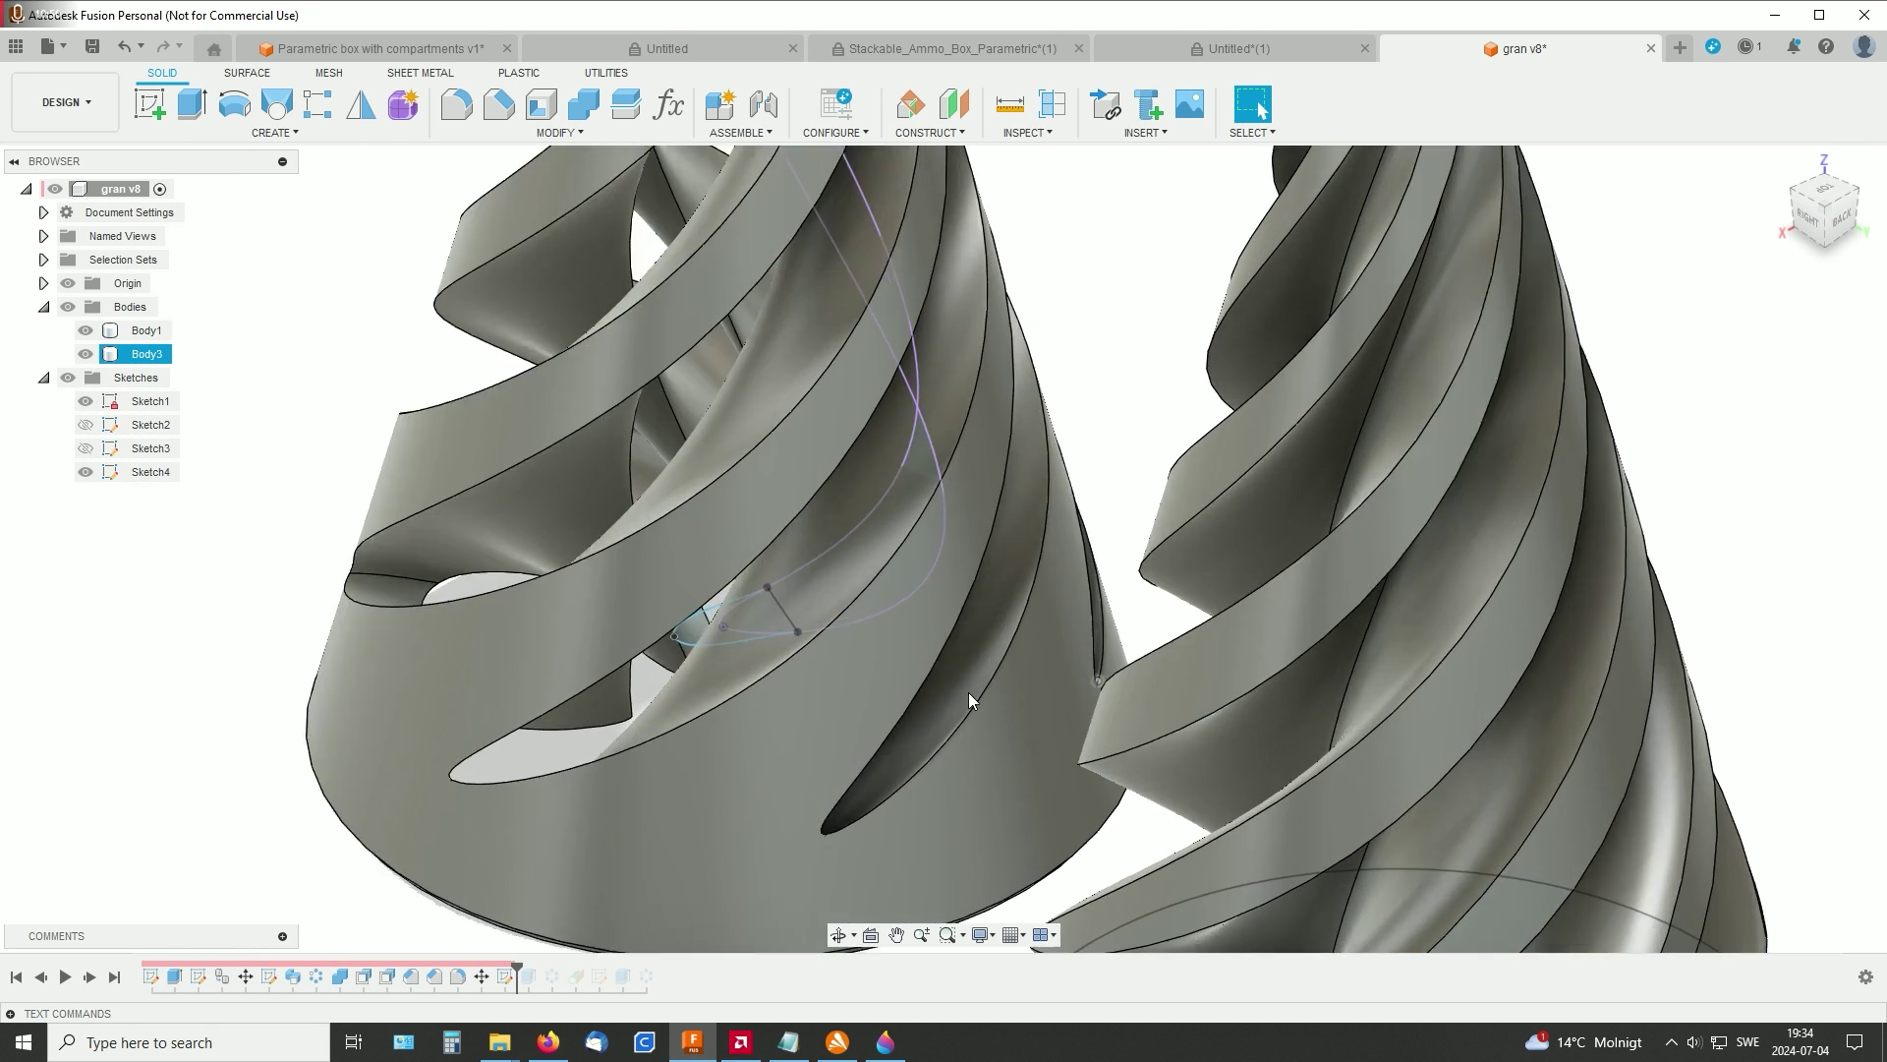
{"action": "middle_click_drag", "start_coordinate": [851, 713], "coordinate": [1123, 617]}
{"action": "key", "text": "Escape"}
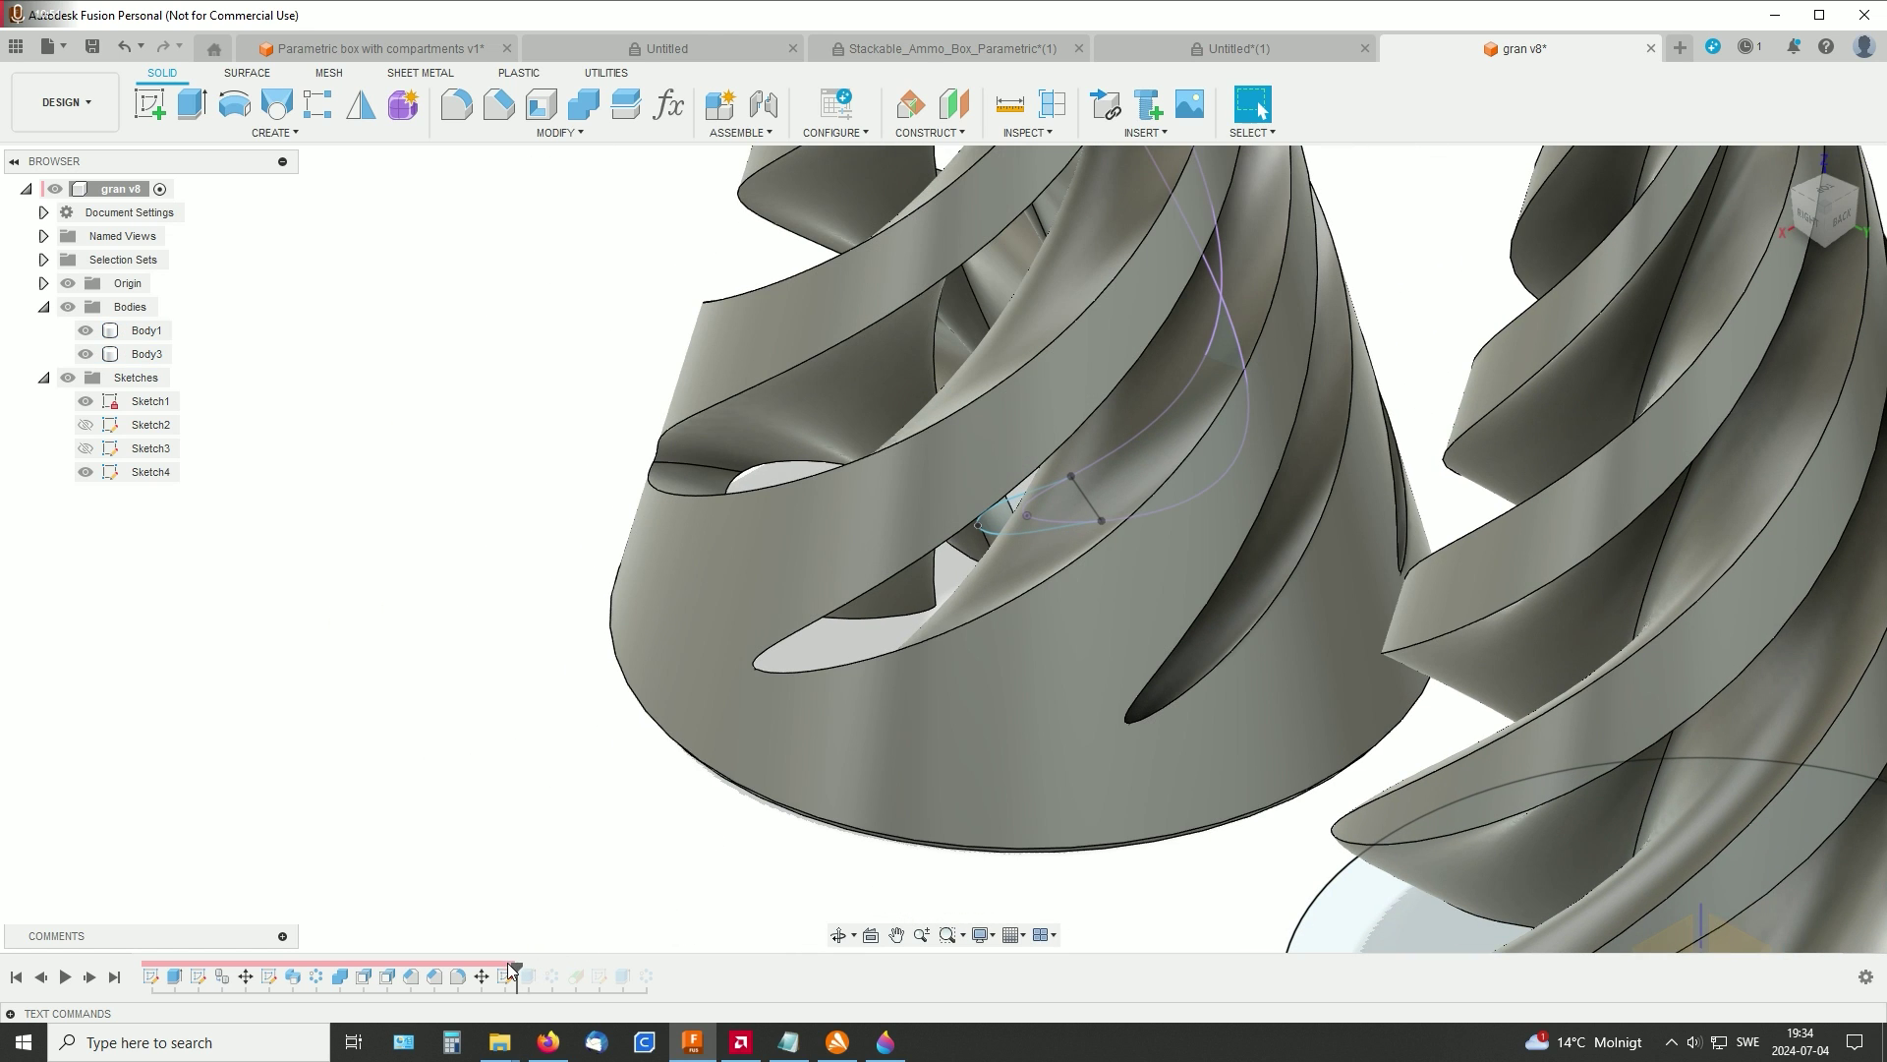
Step: Advance the history past the extrude following Sketch4 and inspect the rounded lower end of one spiral opening
{"action": "left_click_drag", "start_coordinate": [513, 970], "coordinate": [541, 970]}
{"action": "left_click", "coordinate": [824, 749]}
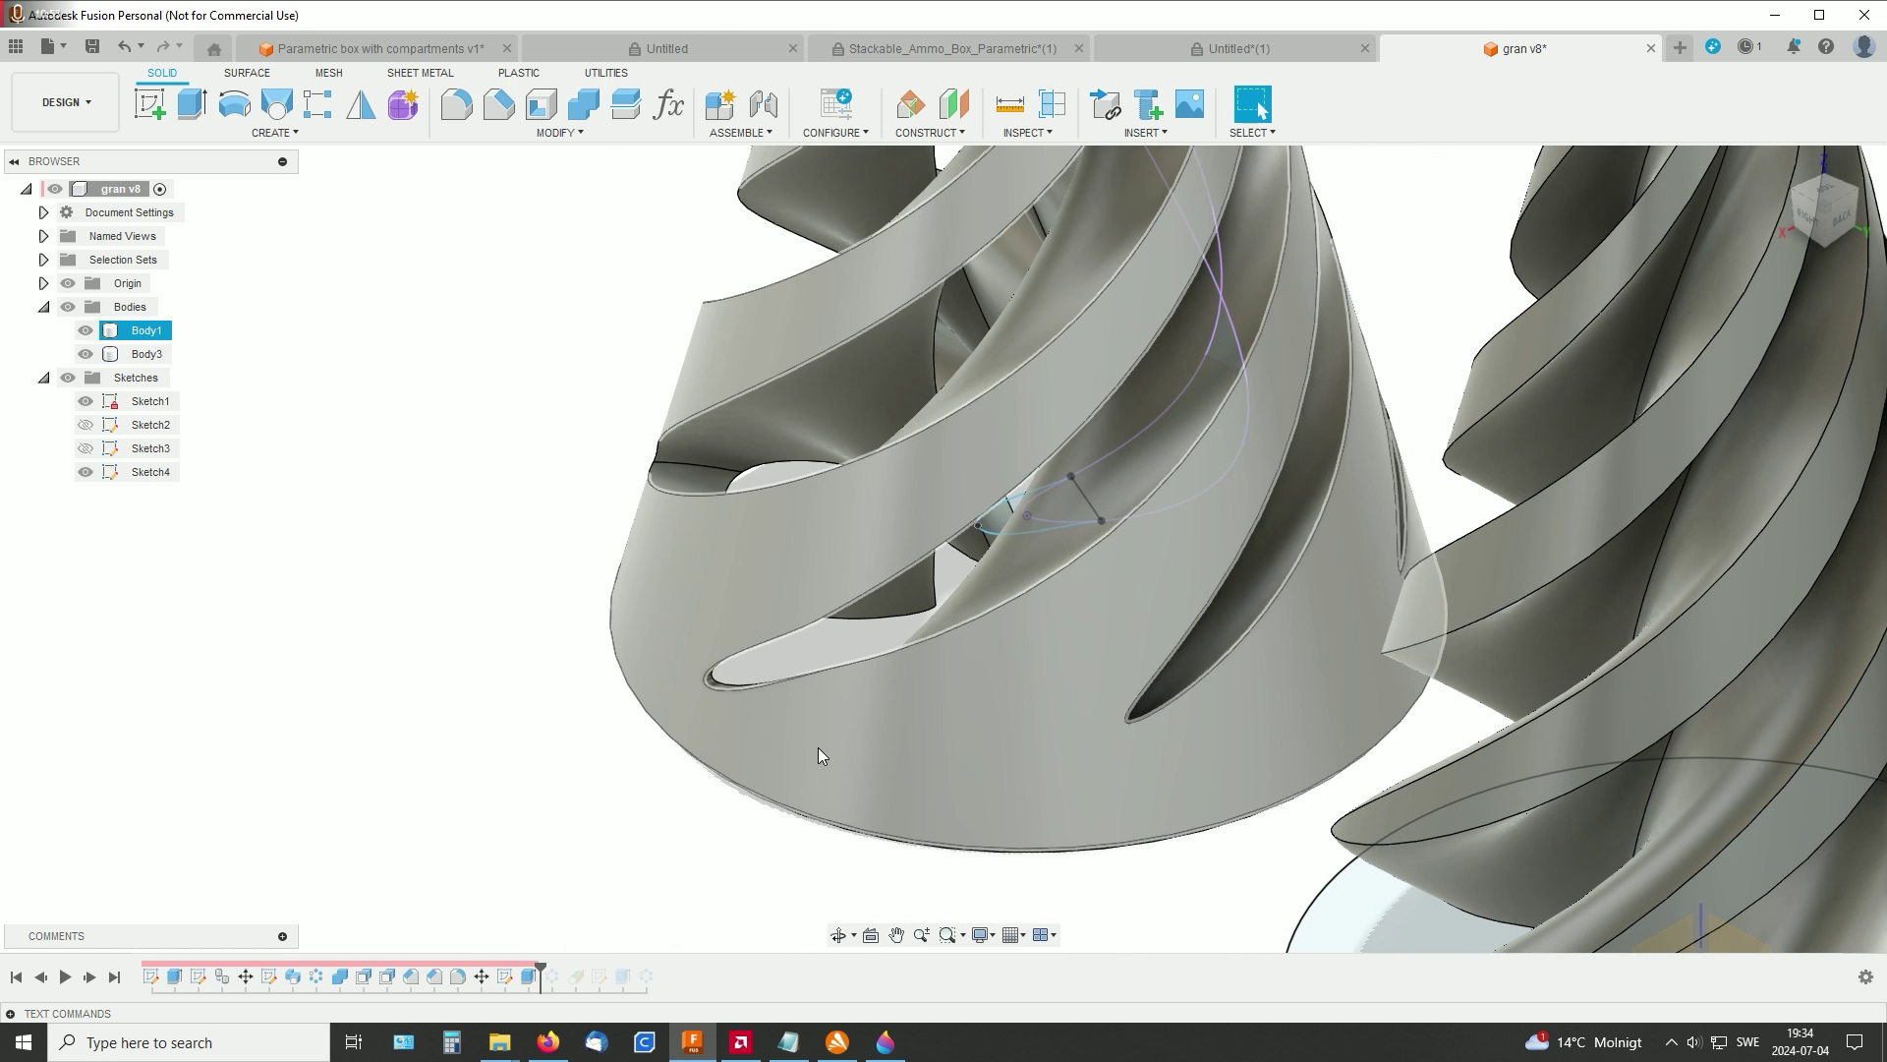
{"action": "middle_click_drag", "start_coordinate": [824, 743], "coordinate": [966, 497], "text": "shift"}
{"action": "scroll", "coordinate": [966, 499], "scroll_direction": "up", "scroll_amount": 4}
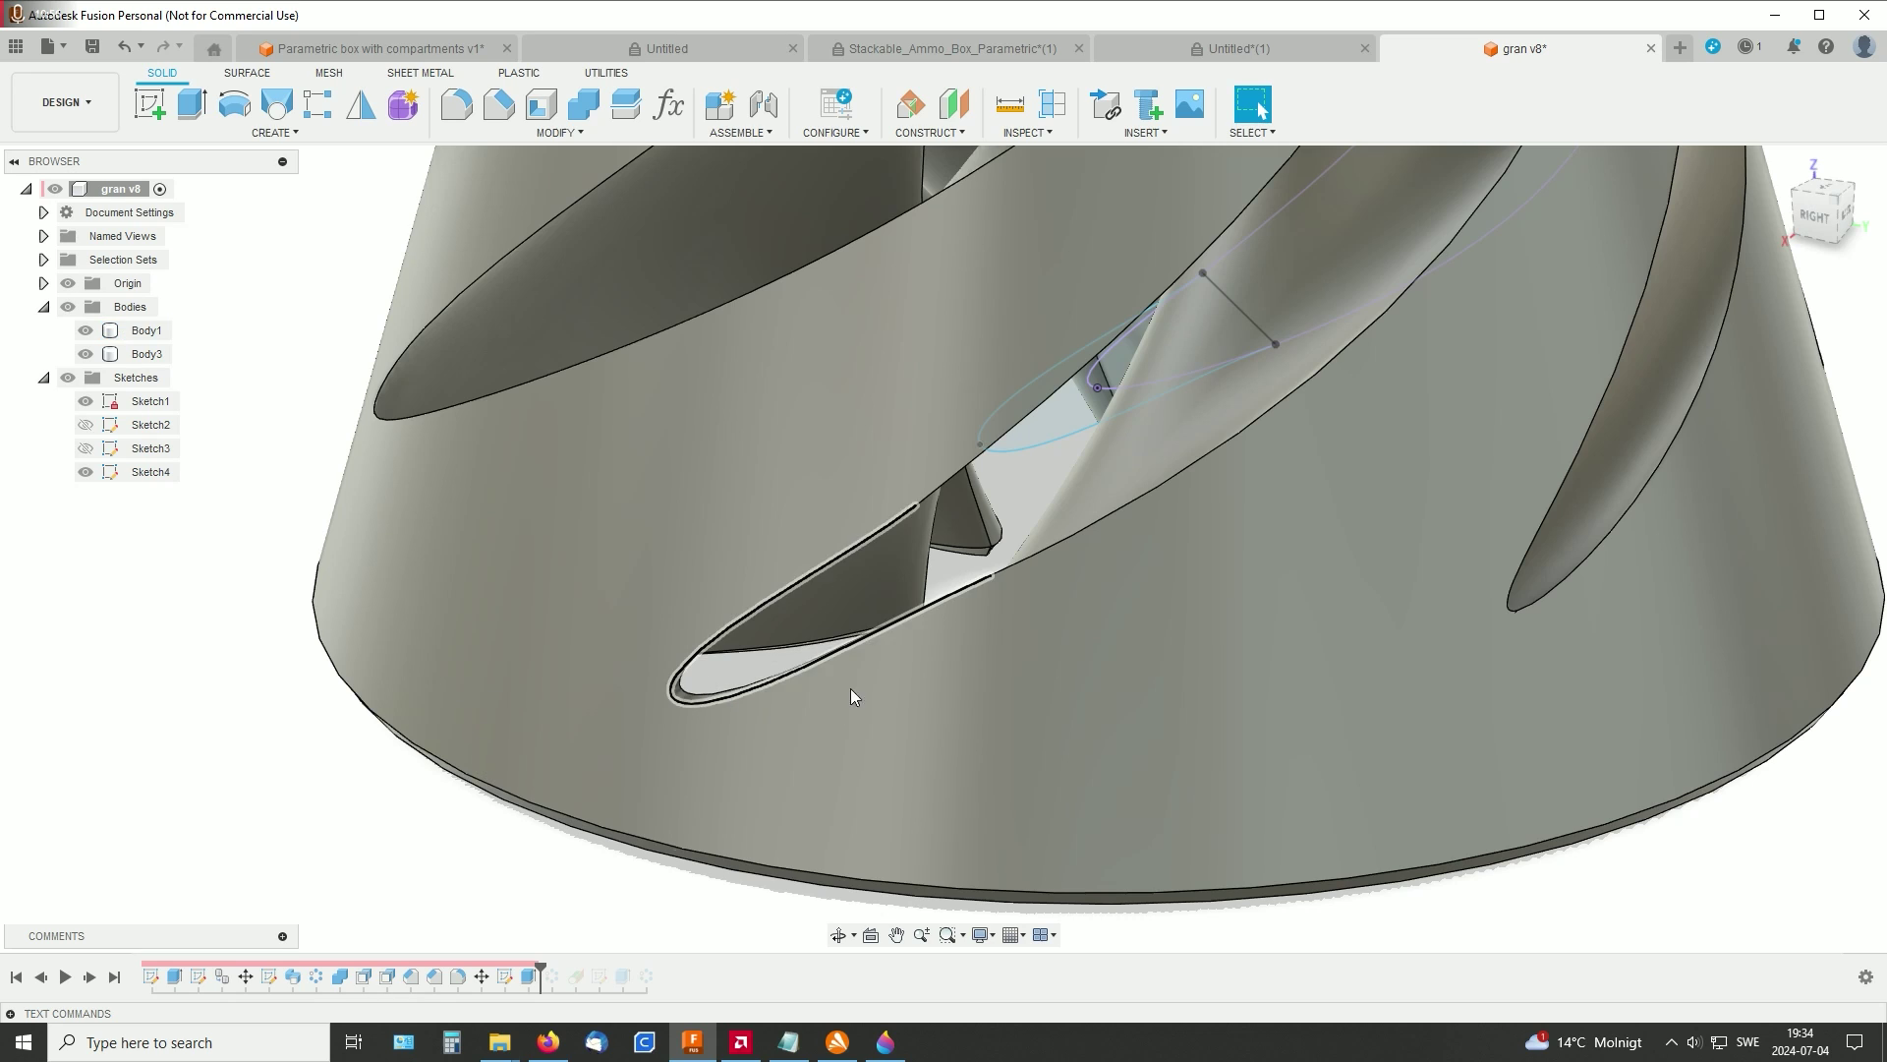
{"action": "middle_click_drag", "start_coordinate": [853, 686], "coordinate": [801, 628], "text": "shift"}
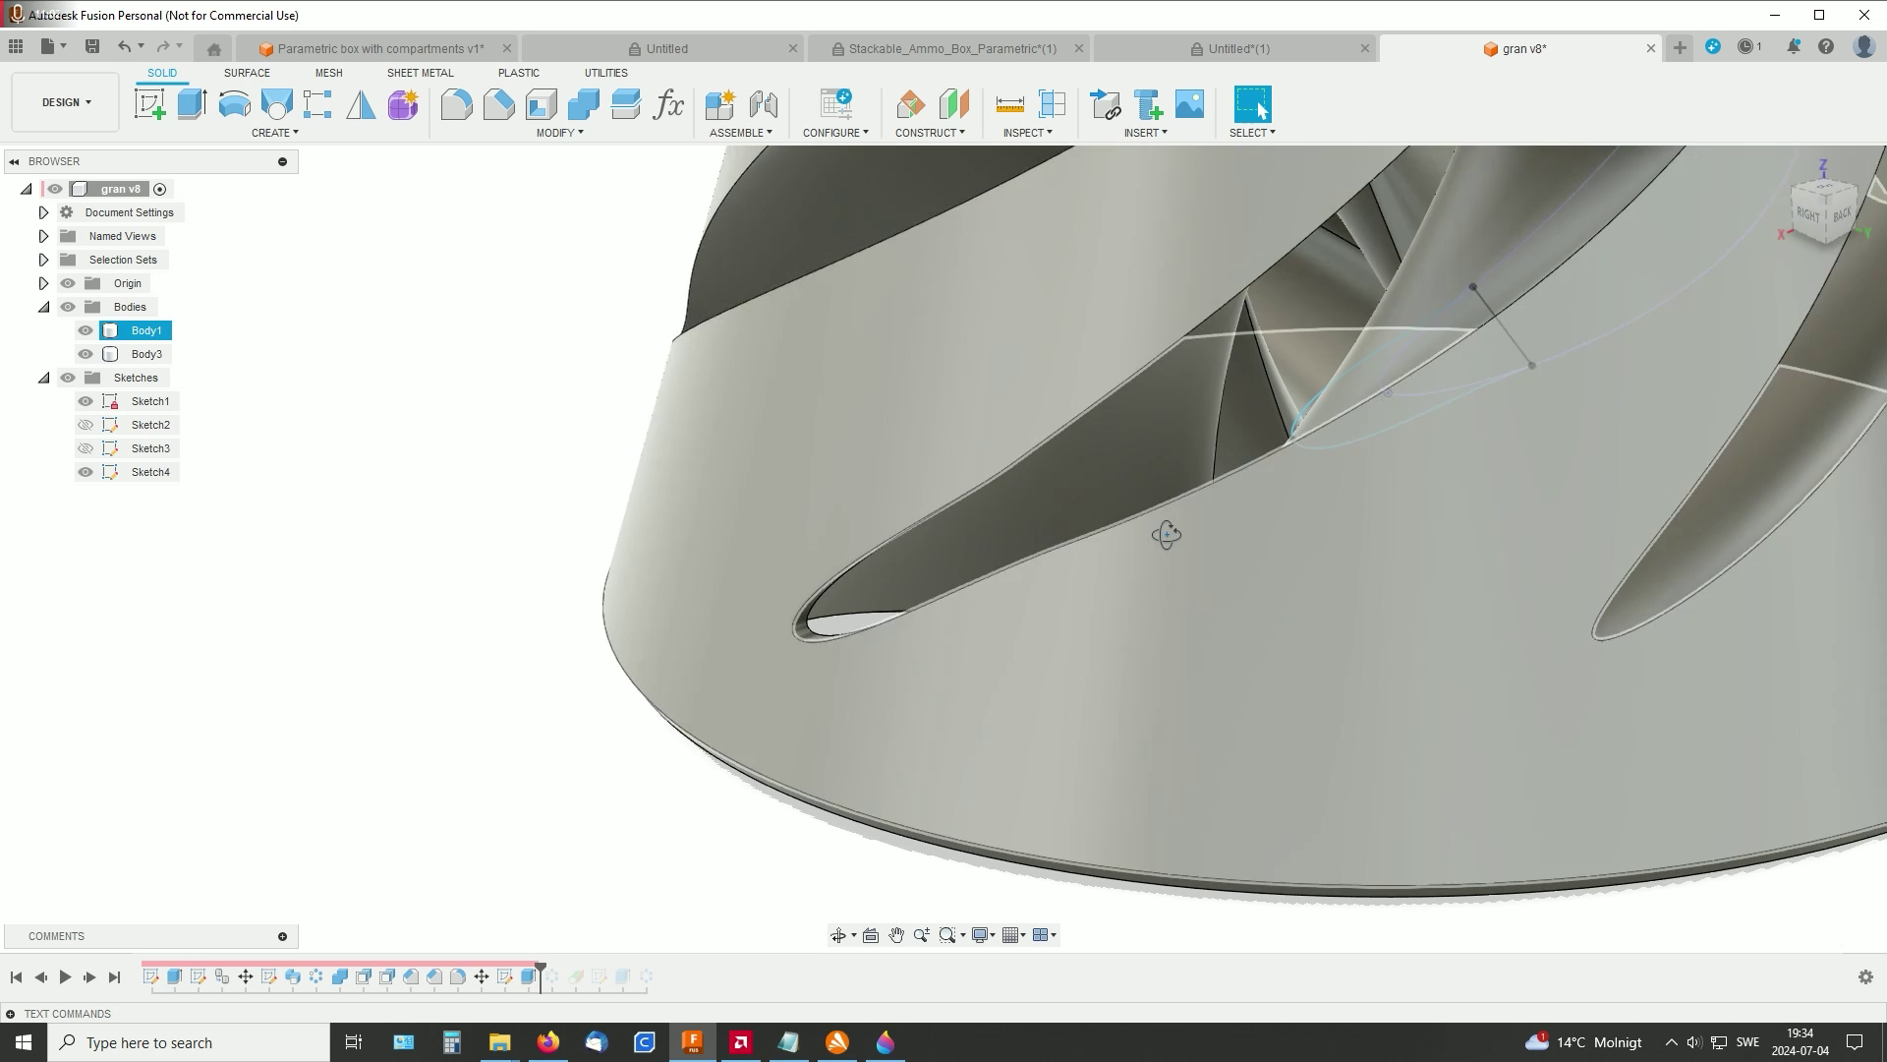
{"action": "middle_click_drag", "start_coordinate": [1166, 534], "coordinate": [1178, 543], "text": "shift"}
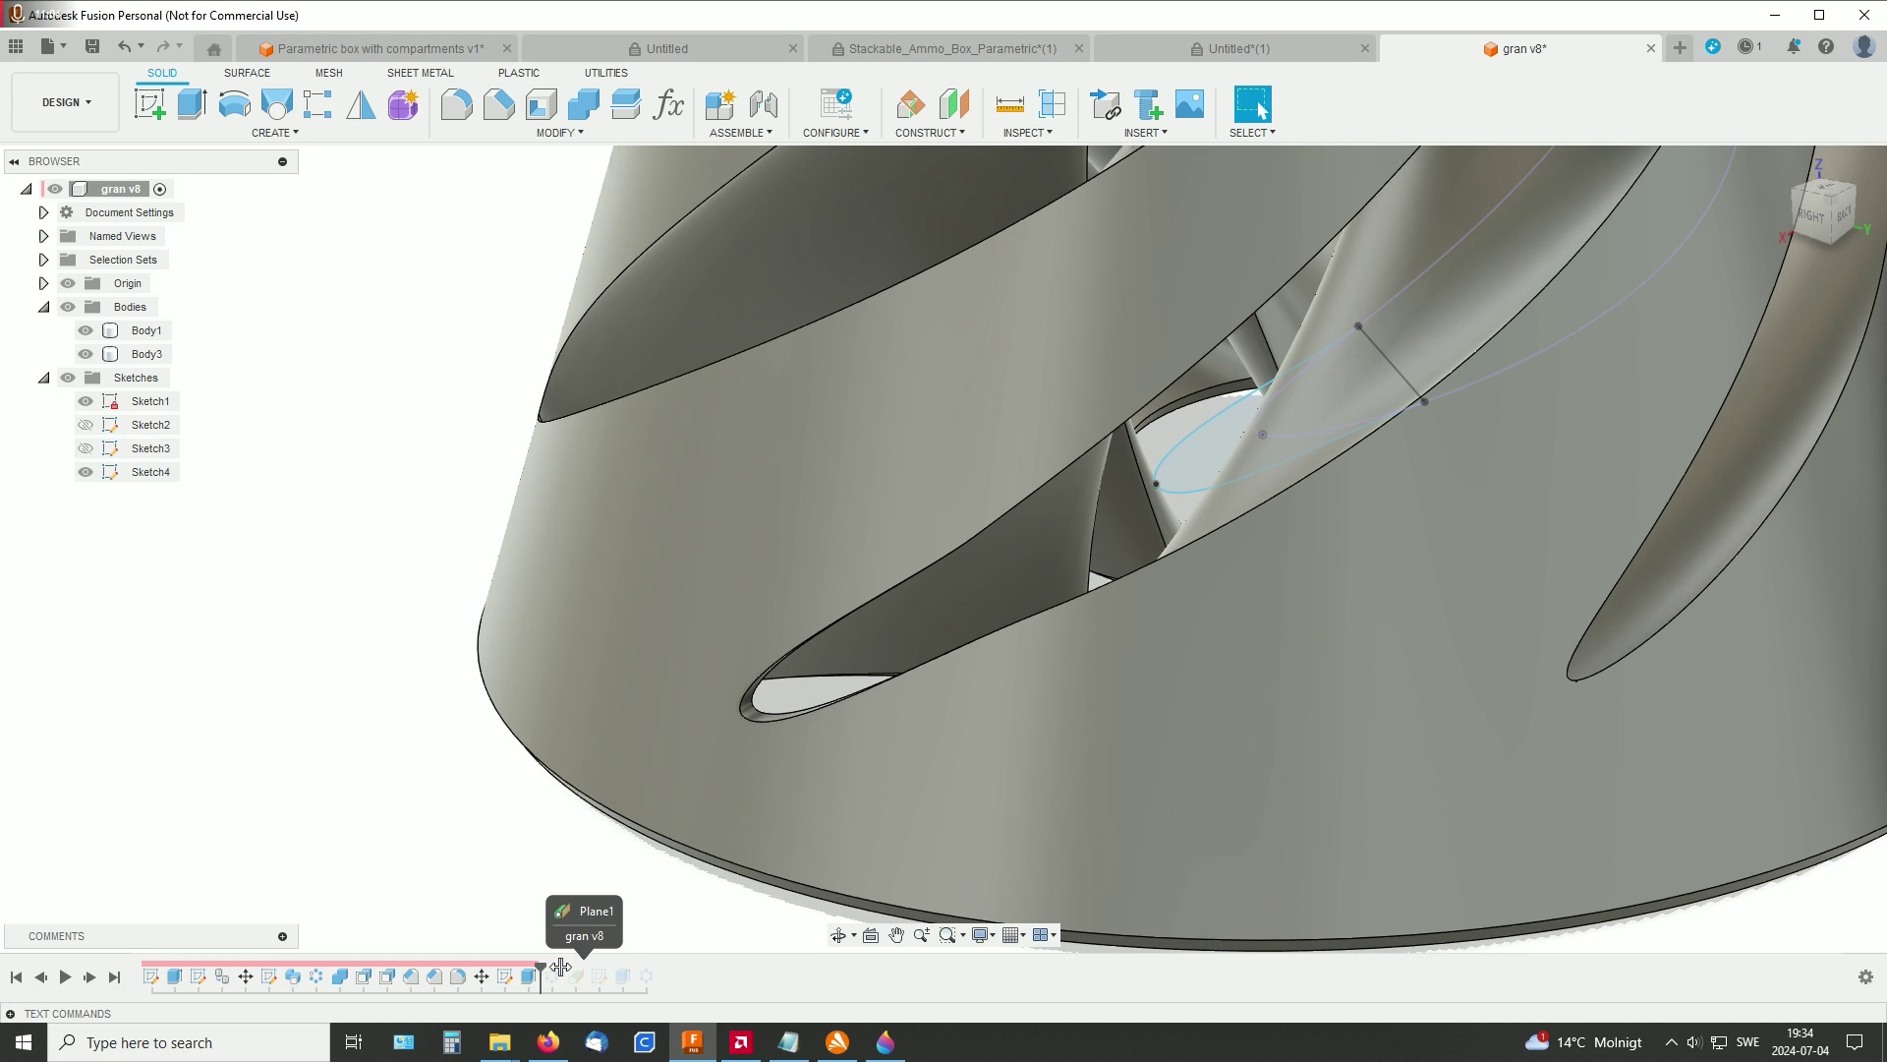
Step: Advance the history past the circular pattern and inspect the rounded lower ends of the openings around Body1's base
{"action": "left_click", "coordinate": [1554, 688]}
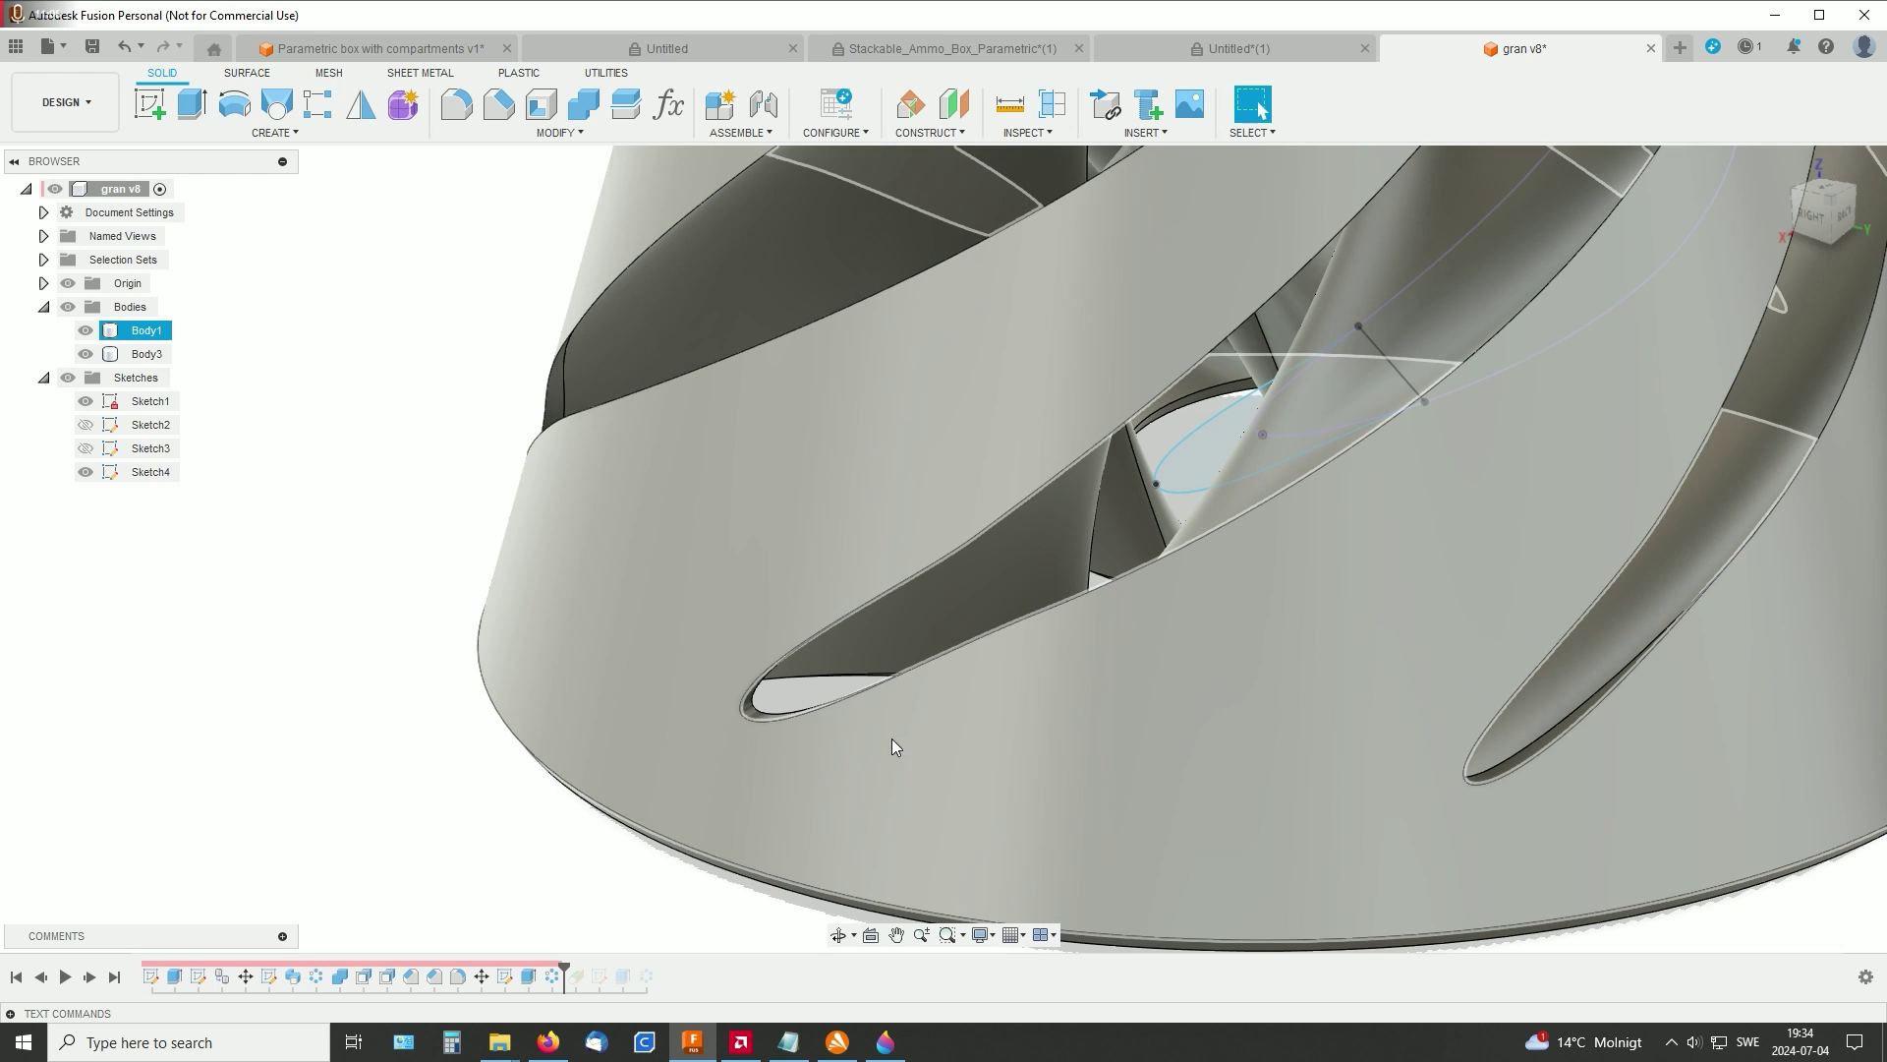
{"action": "middle_click_drag", "start_coordinate": [904, 739], "coordinate": [547, 632], "text": "shift"}
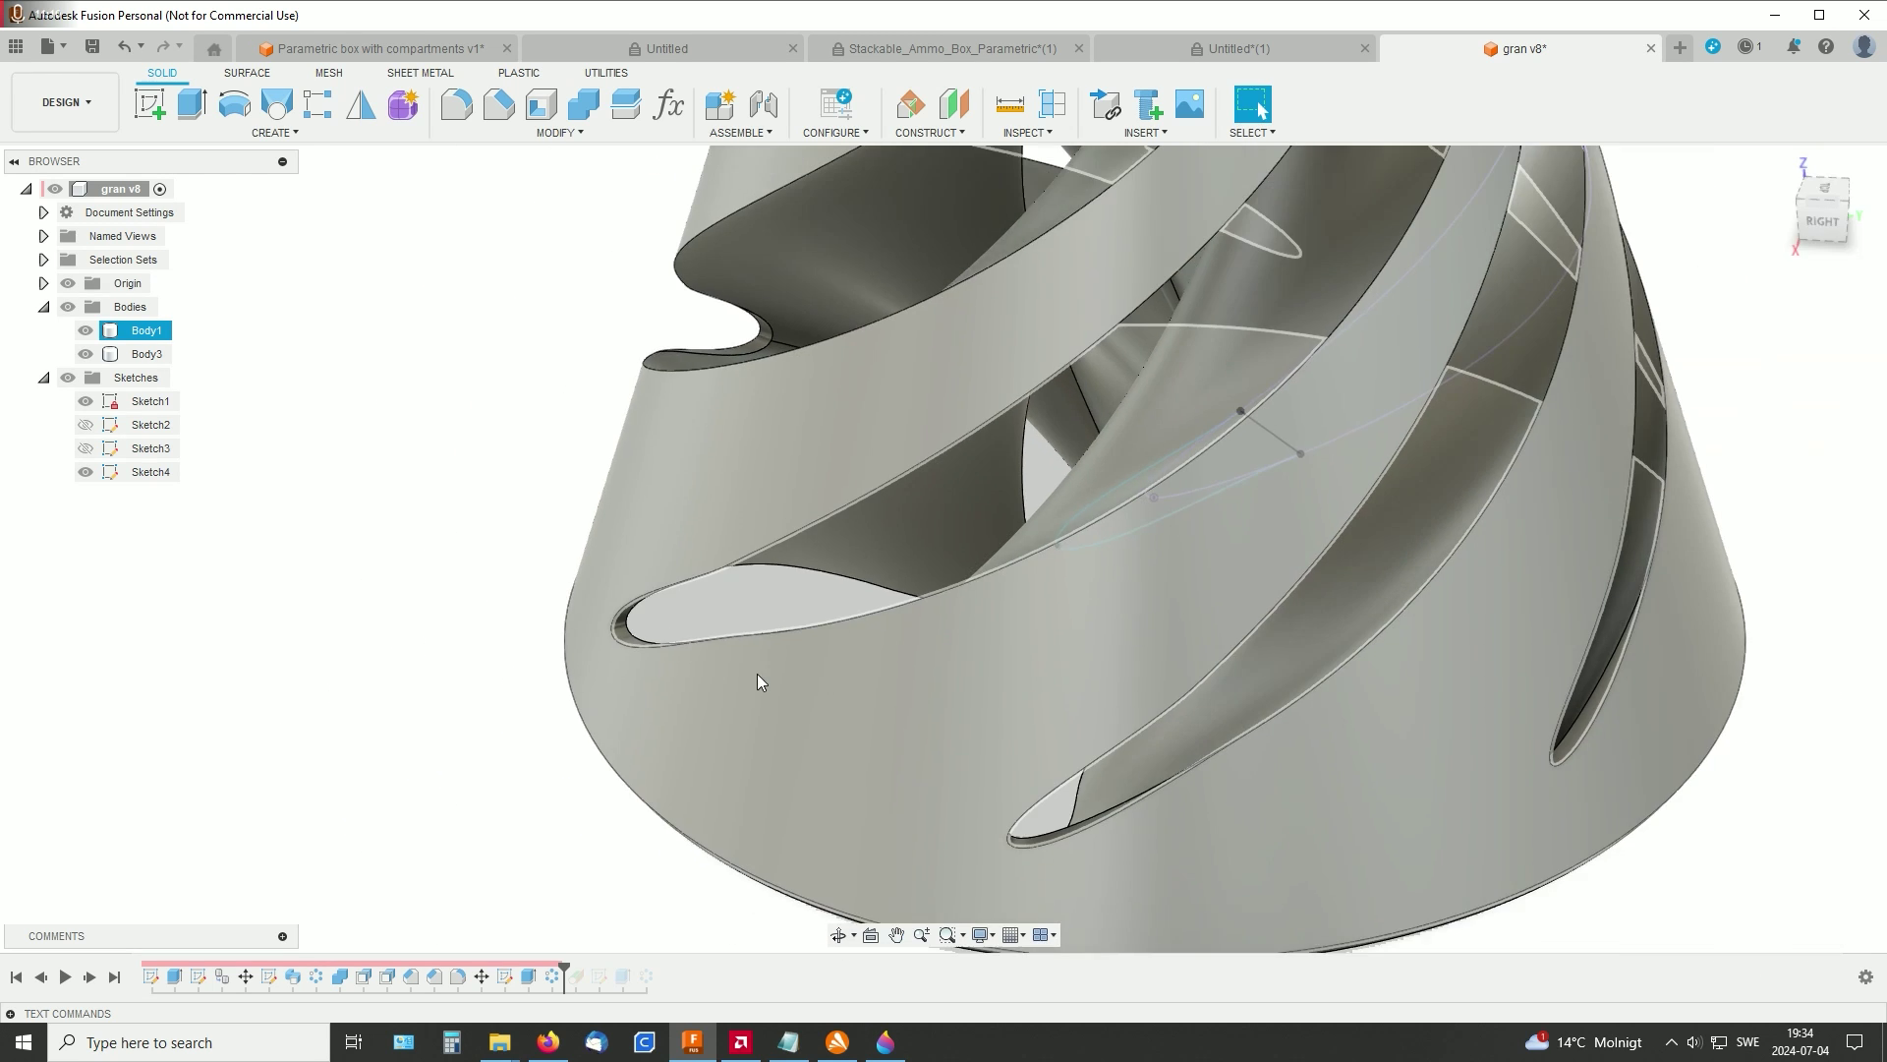
{"action": "scroll", "coordinate": [850, 688], "scroll_direction": "down", "scroll_amount": 3}
{"action": "key", "text": "Escape"}
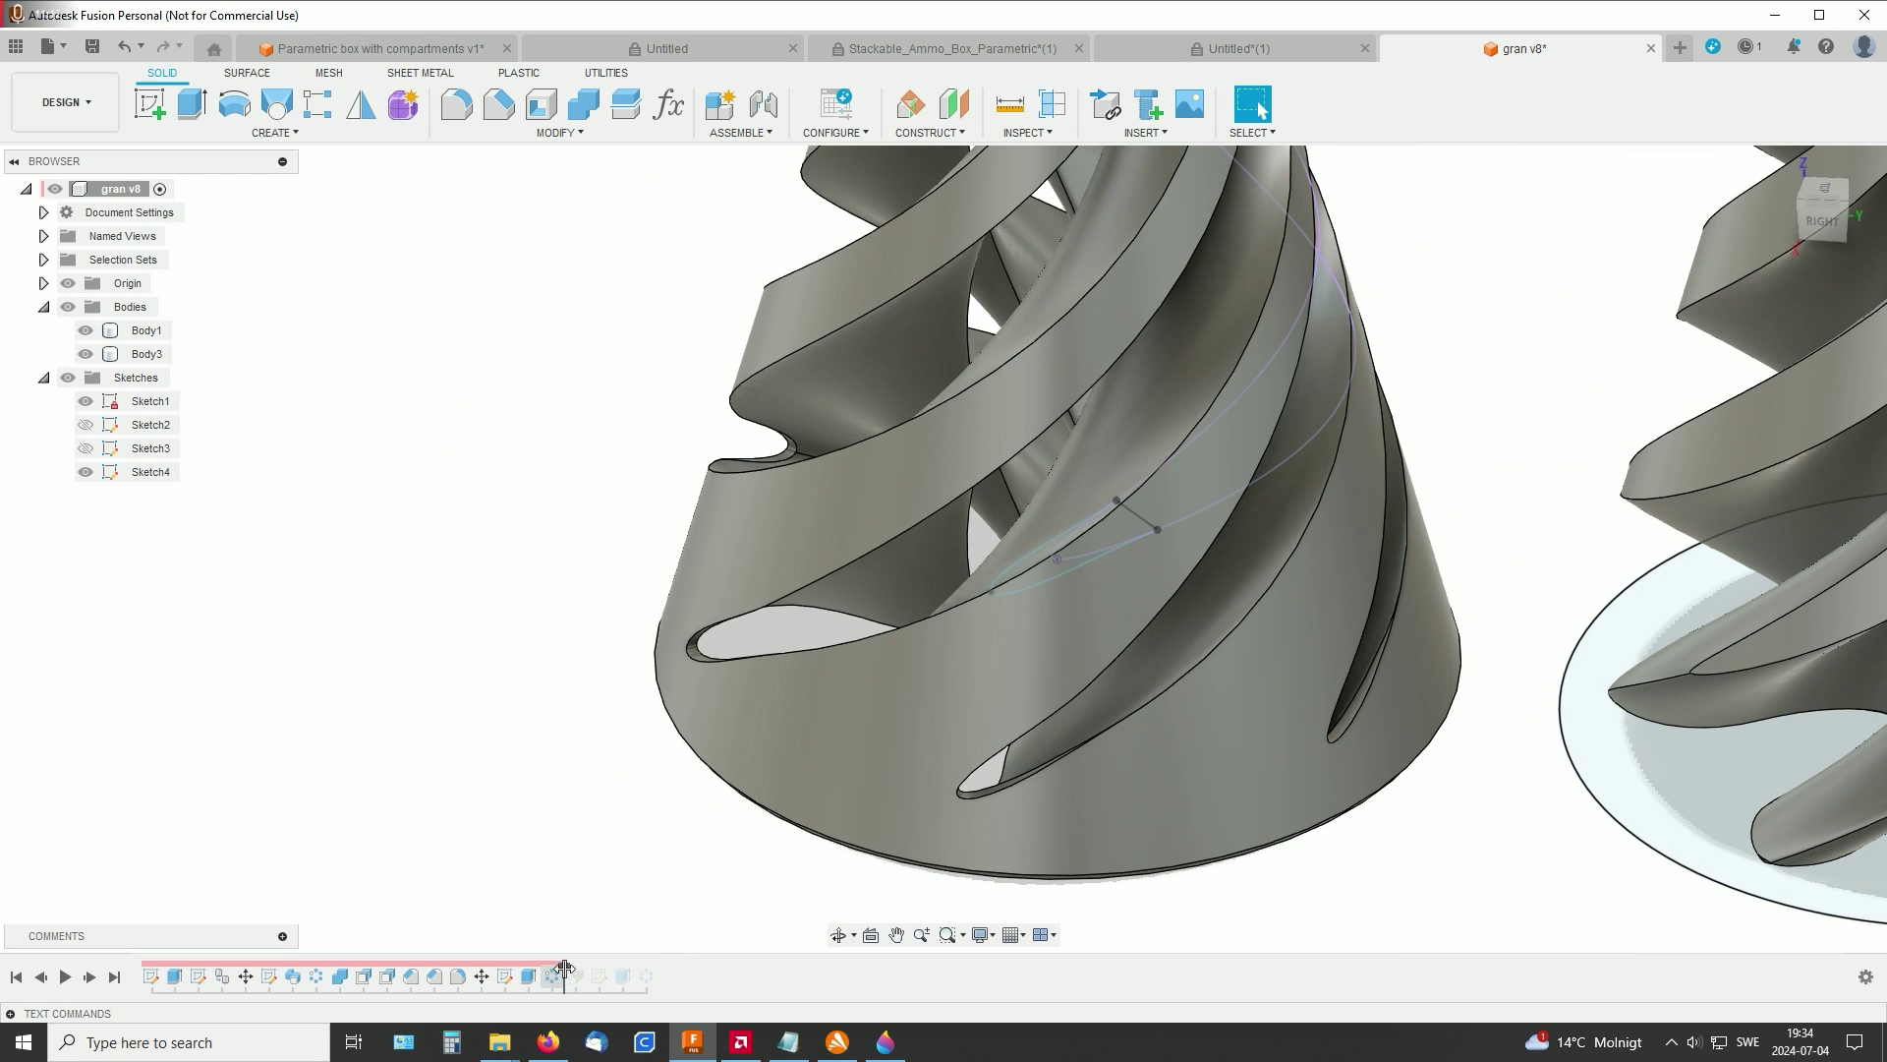
Step: Advance the history past Plane1 and examine how the construction plane lies against the slanted side of Body1
{"action": "left_click_drag", "start_coordinate": [565, 968], "coordinate": [576, 983]}
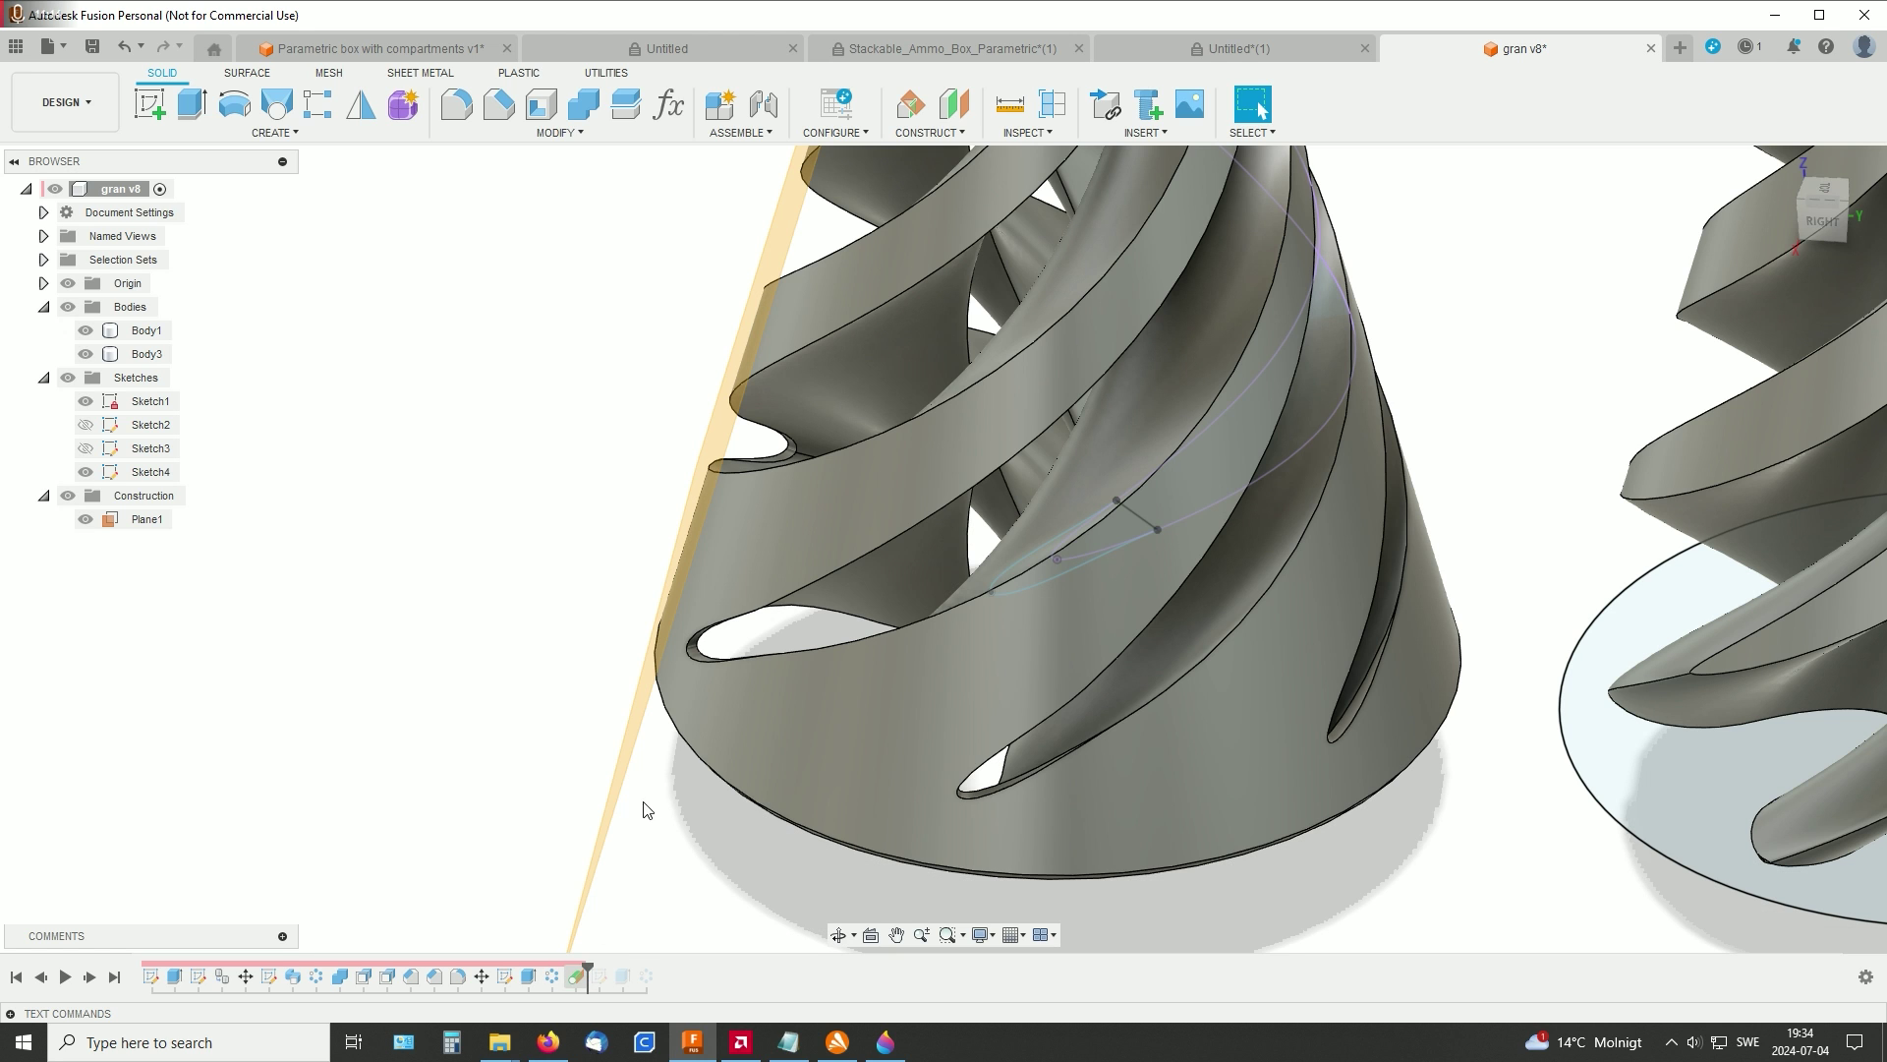
{"action": "middle_click_drag", "start_coordinate": [586, 475], "coordinate": [427, 499], "text": "shift"}
{"action": "left_click", "coordinate": [968, 513]}
{"action": "middle_click_drag", "start_coordinate": [814, 582], "coordinate": [893, 535], "text": "shift"}
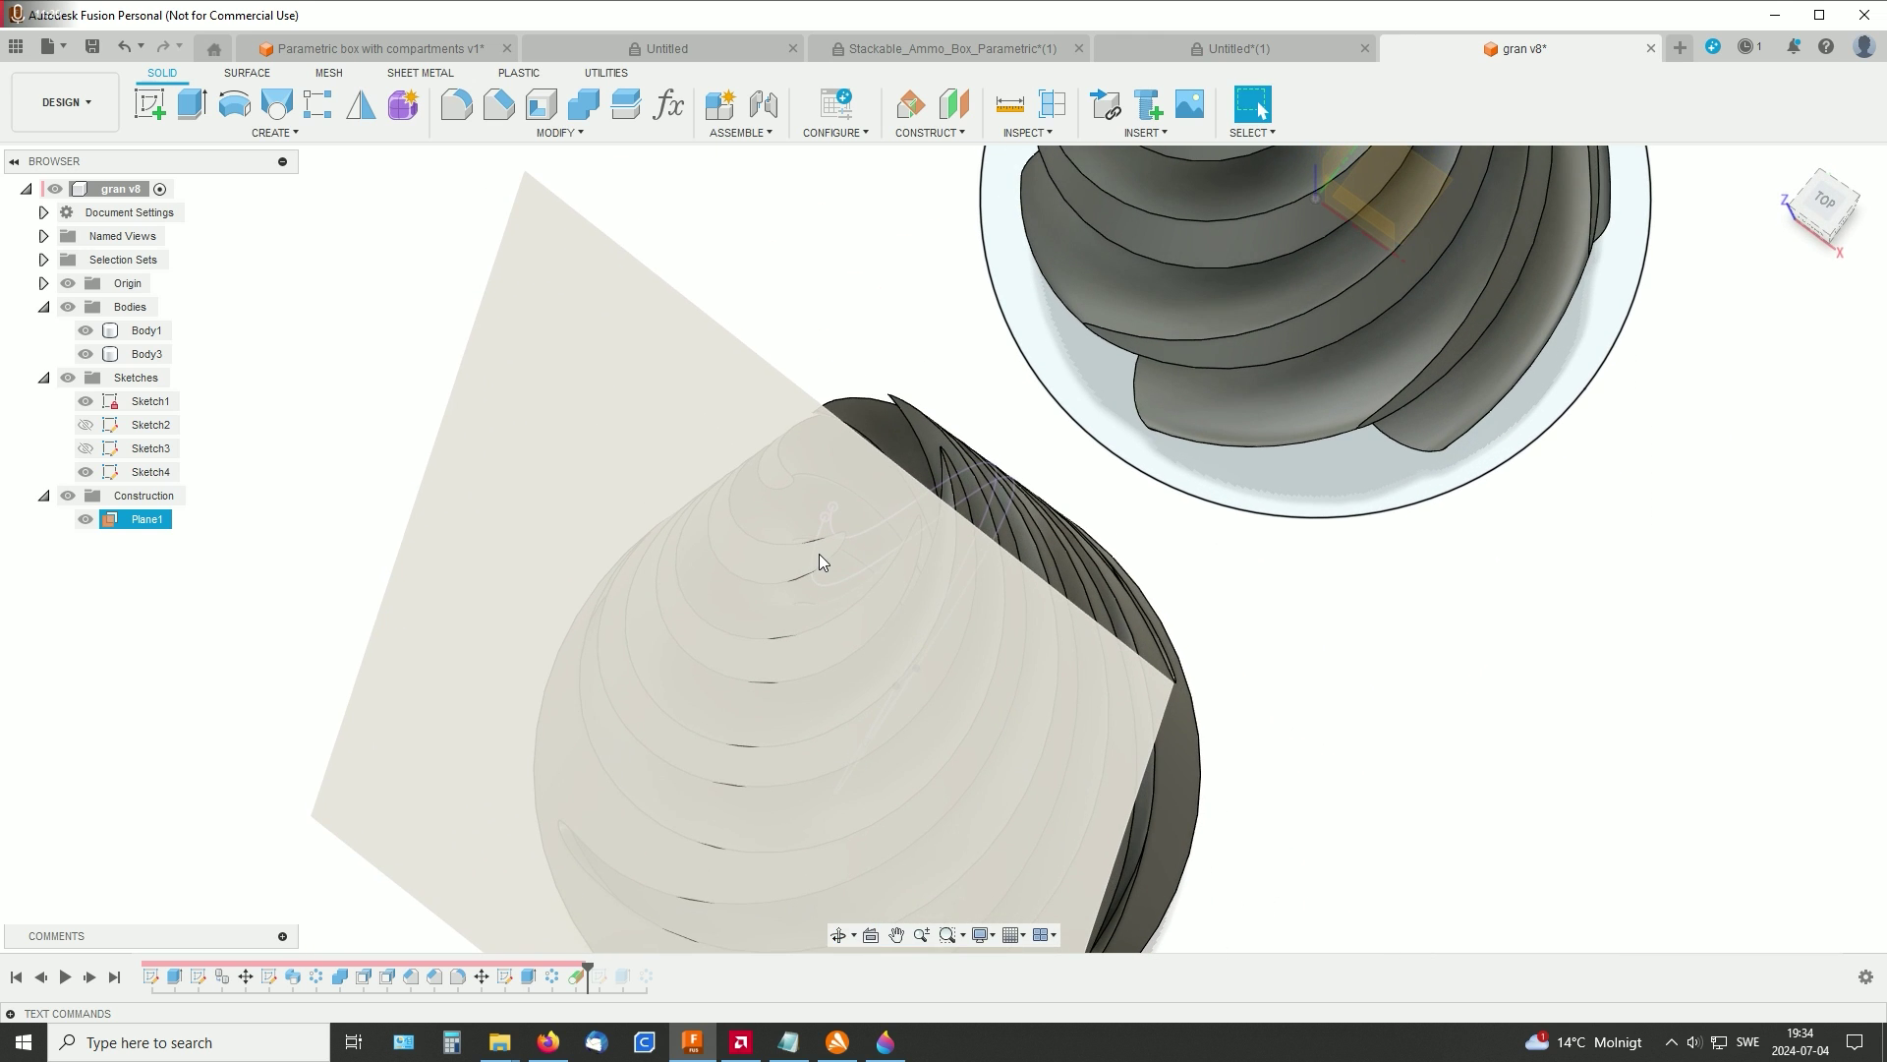
{"action": "left_click", "coordinate": [1265, 598]}
{"action": "middle_click_drag", "start_coordinate": [1265, 598], "coordinate": [1309, 592], "text": "shift"}
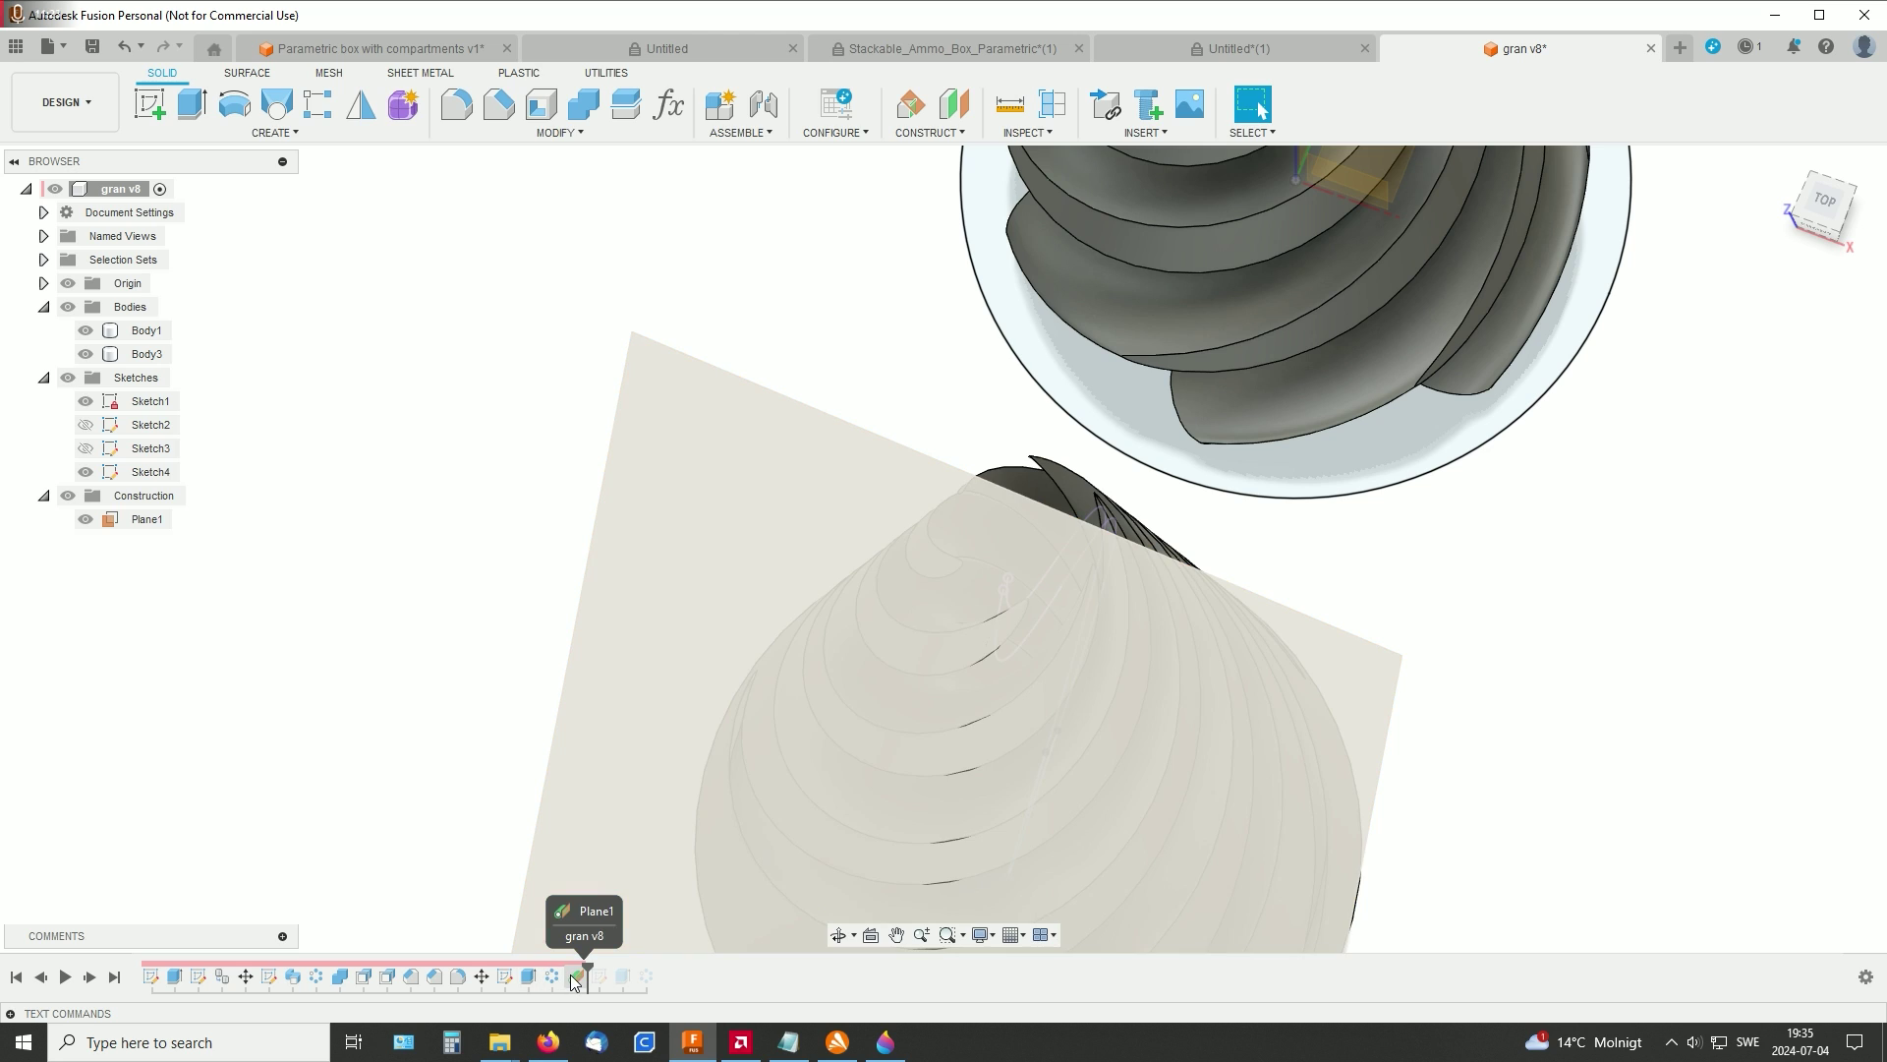
{"action": "left_click", "coordinate": [930, 132]}
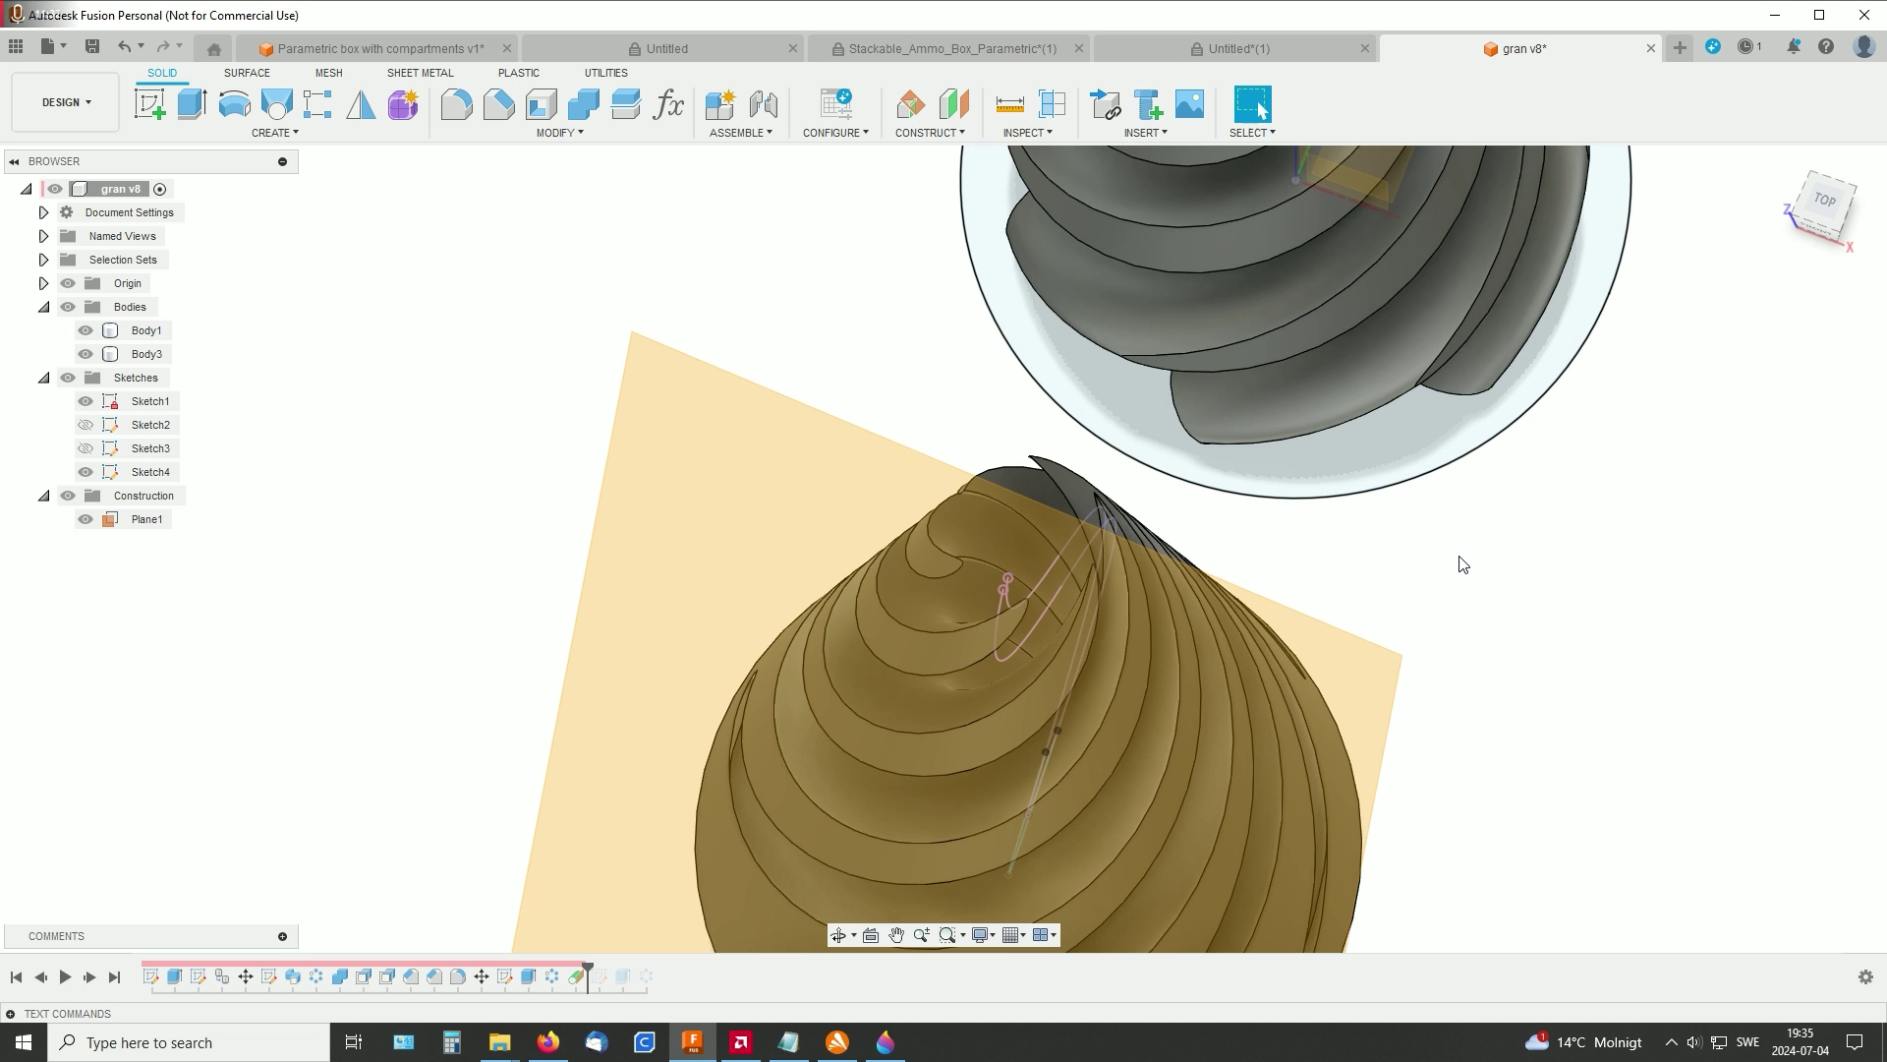
{"action": "mouse_move", "coordinate": [1462, 560]}
{"action": "middle_mouse_down", "text": "shift"}
{"action": "mouse_move", "coordinate": [1453, 590]}
{"action": "mouse_move", "coordinate": [1488, 545]}
{"action": "middle_mouse_up", "text": "shift"}
Step: Advance the history past Sketch5, show that sketch, and hide Plane1
{"action": "left_click_drag", "start_coordinate": [591, 965], "coordinate": [611, 964]}
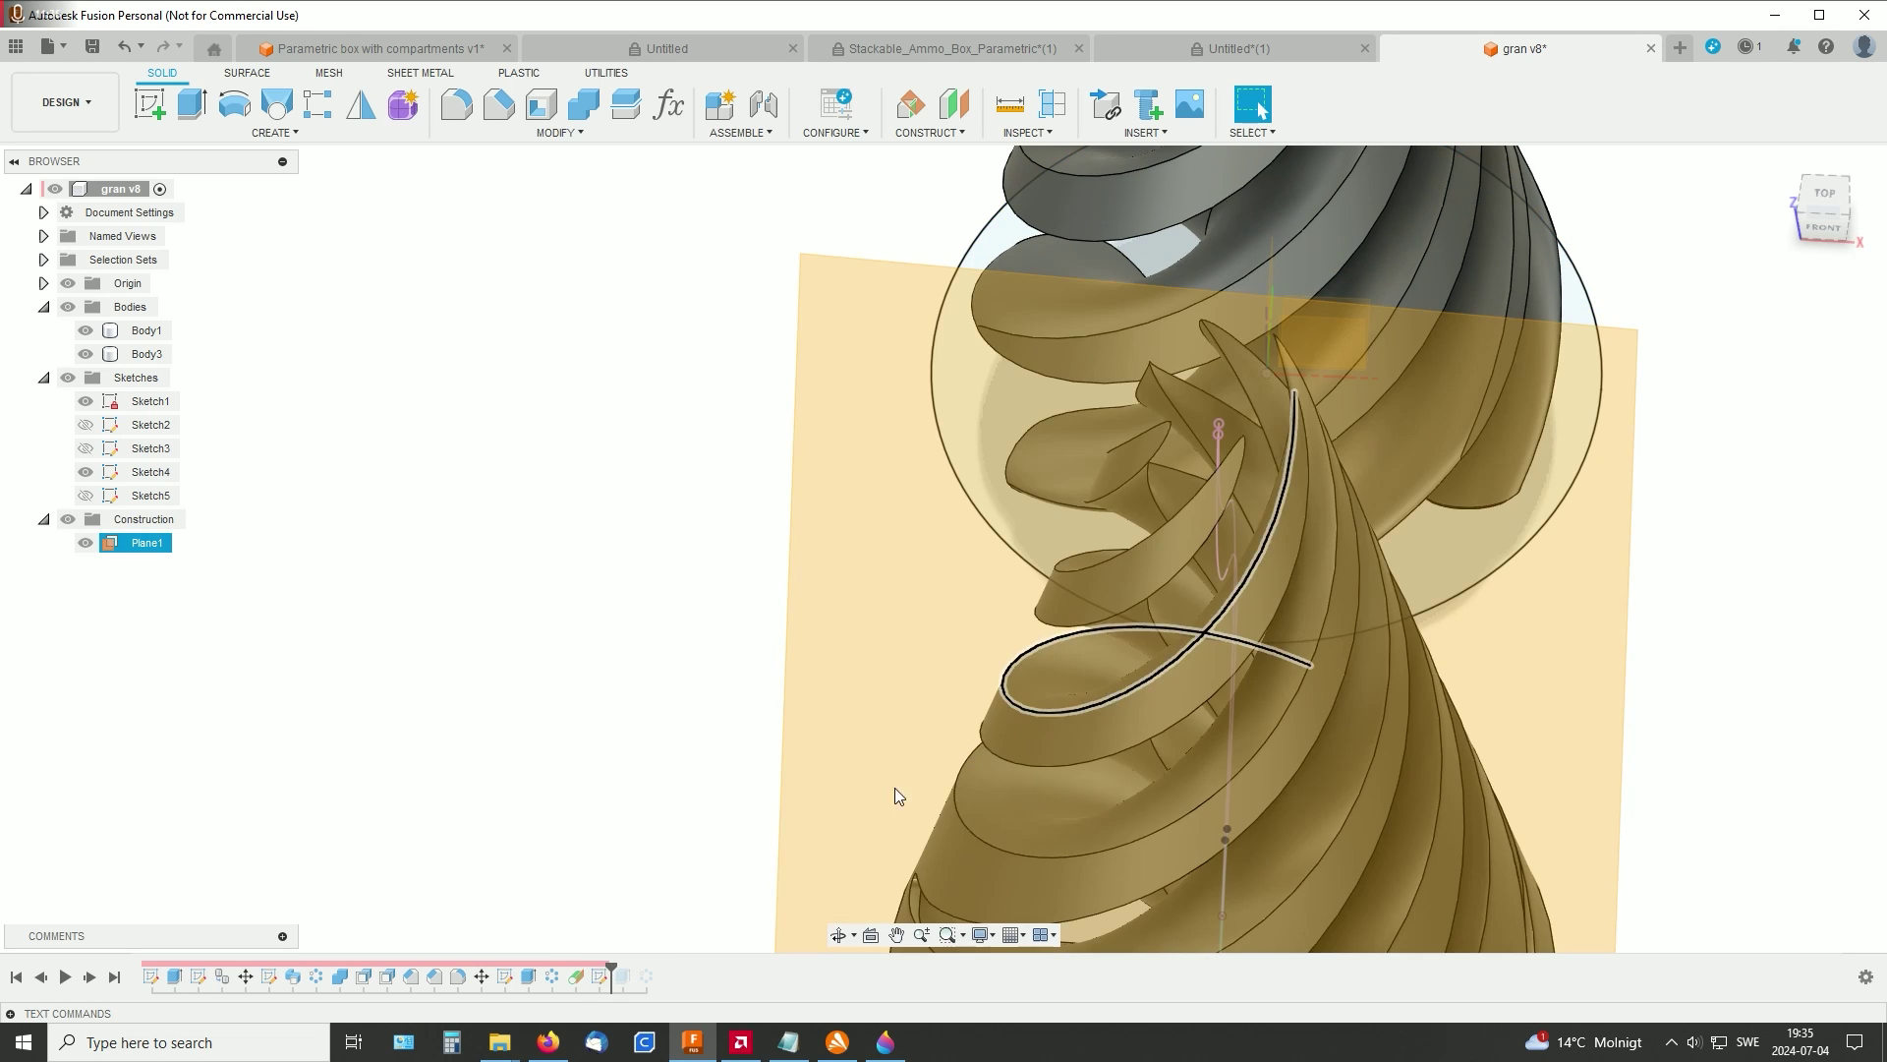
{"action": "left_click", "coordinate": [85, 495]}
{"action": "left_click", "coordinate": [1212, 598]}
{"action": "scroll", "coordinate": [1210, 590], "scroll_direction": "up", "scroll_amount": 3}
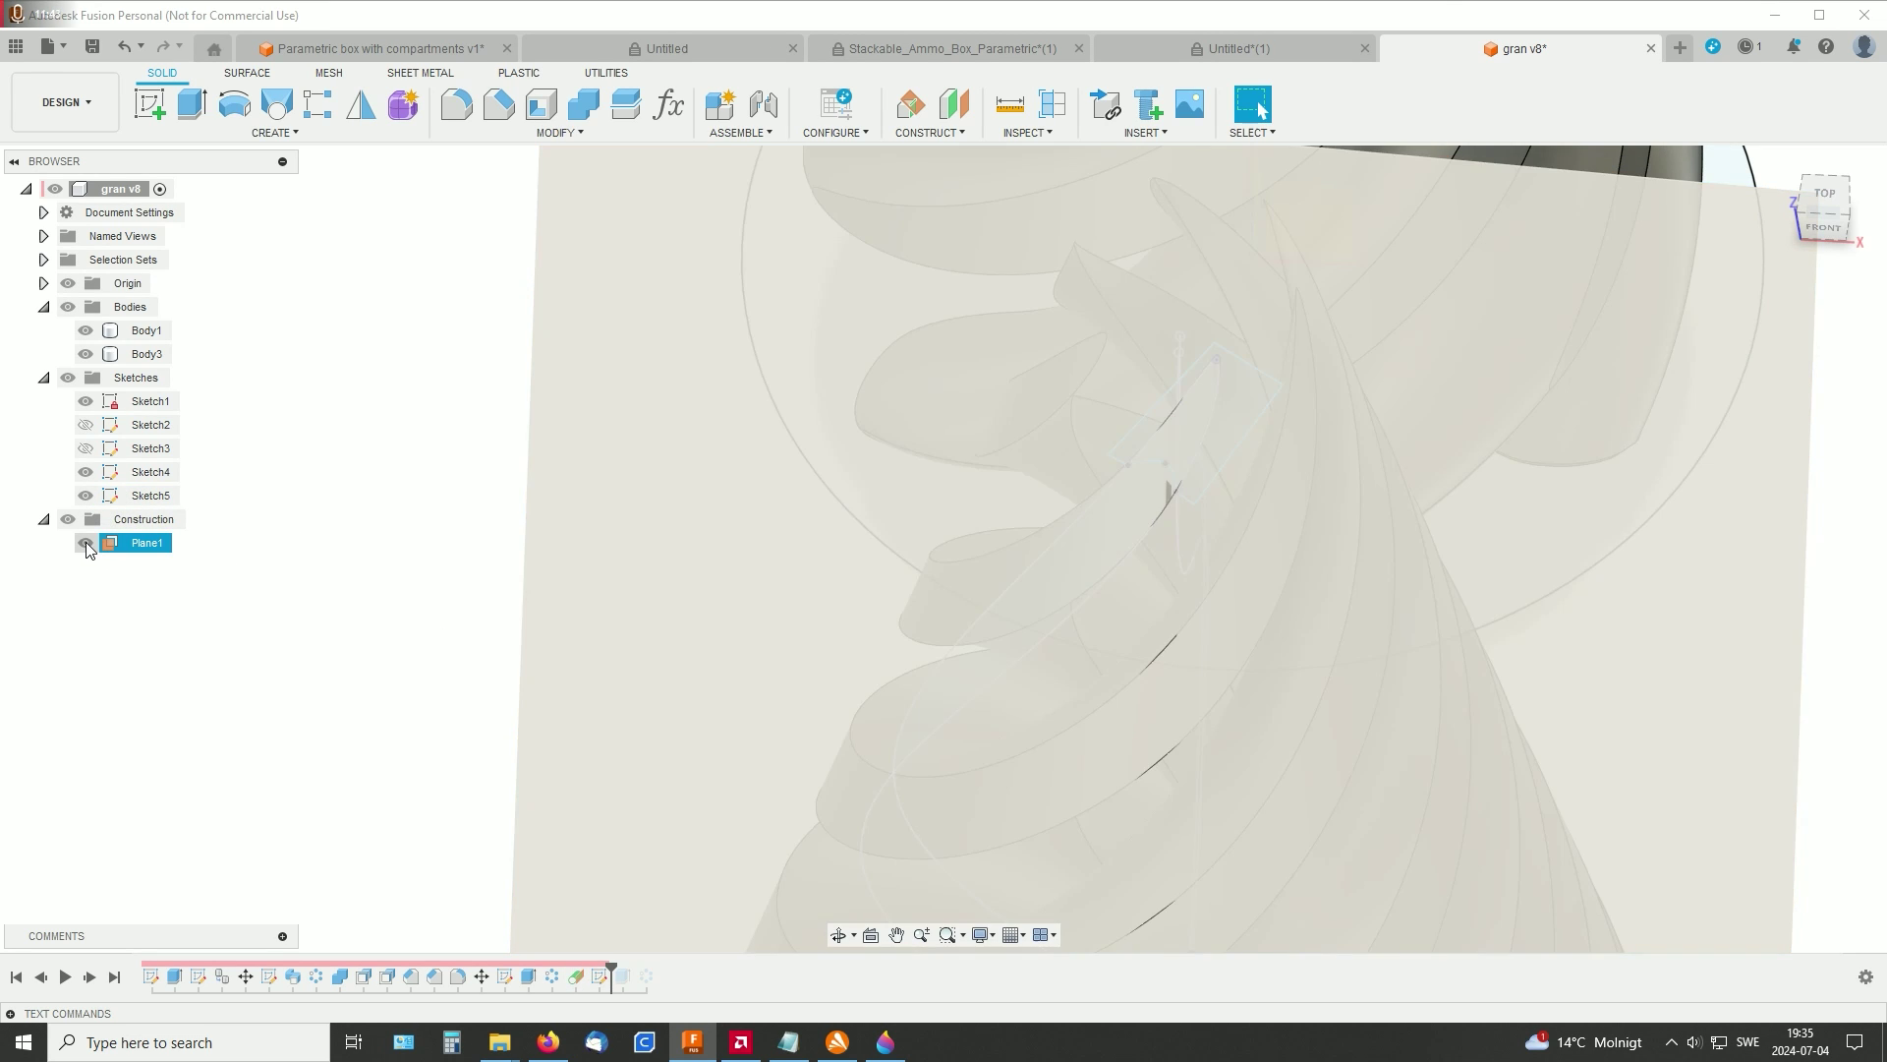
{"action": "left_click", "coordinate": [86, 543]}
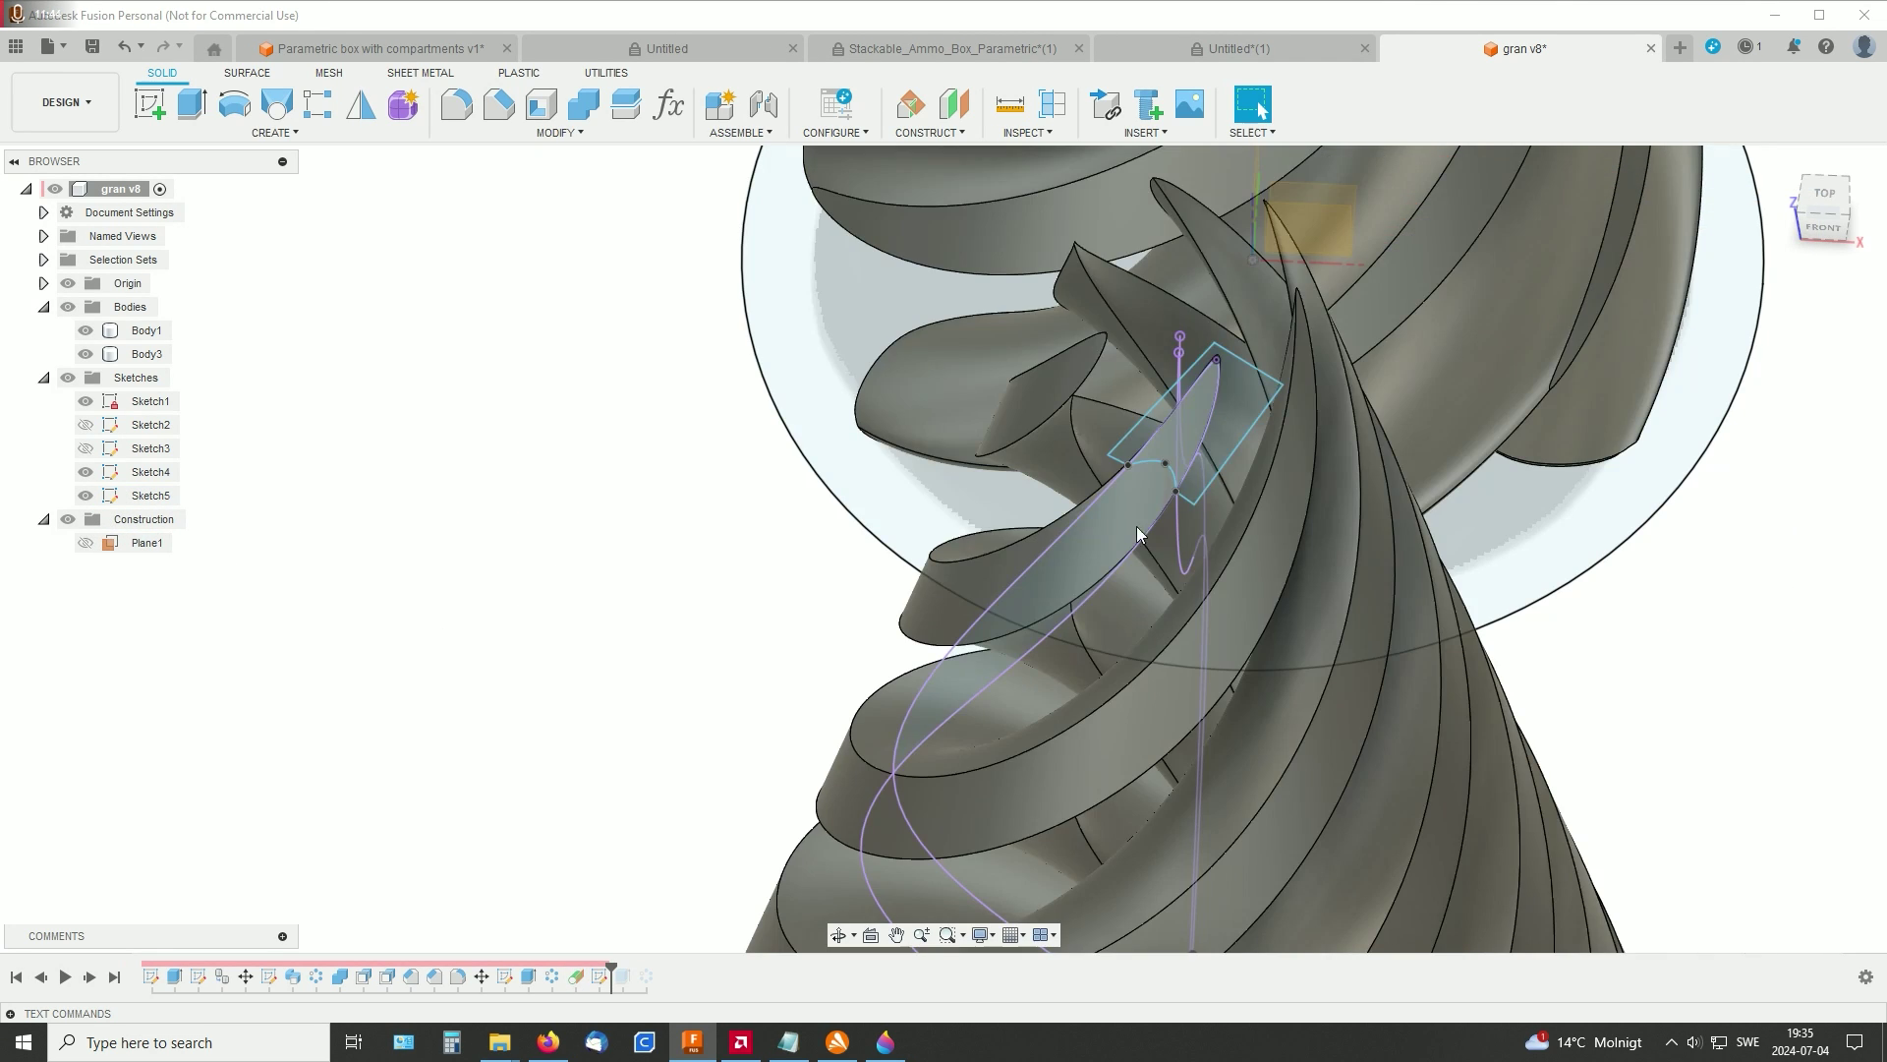
Step: Examine Sketch5's rounded curve and surrounding outline at the upper end of the spiral blade
{"action": "left_click", "coordinate": [1333, 533]}
{"action": "mouse_move", "coordinate": [1333, 533]}
{"action": "middle_mouse_down", "text": "shift"}
{"action": "mouse_move", "coordinate": [1456, 397]}
{"action": "mouse_move", "coordinate": [1267, 696]}
{"action": "middle_mouse_up", "text": "shift"}
{"action": "scroll", "coordinate": [1264, 634], "scroll_direction": "up", "scroll_amount": 4}
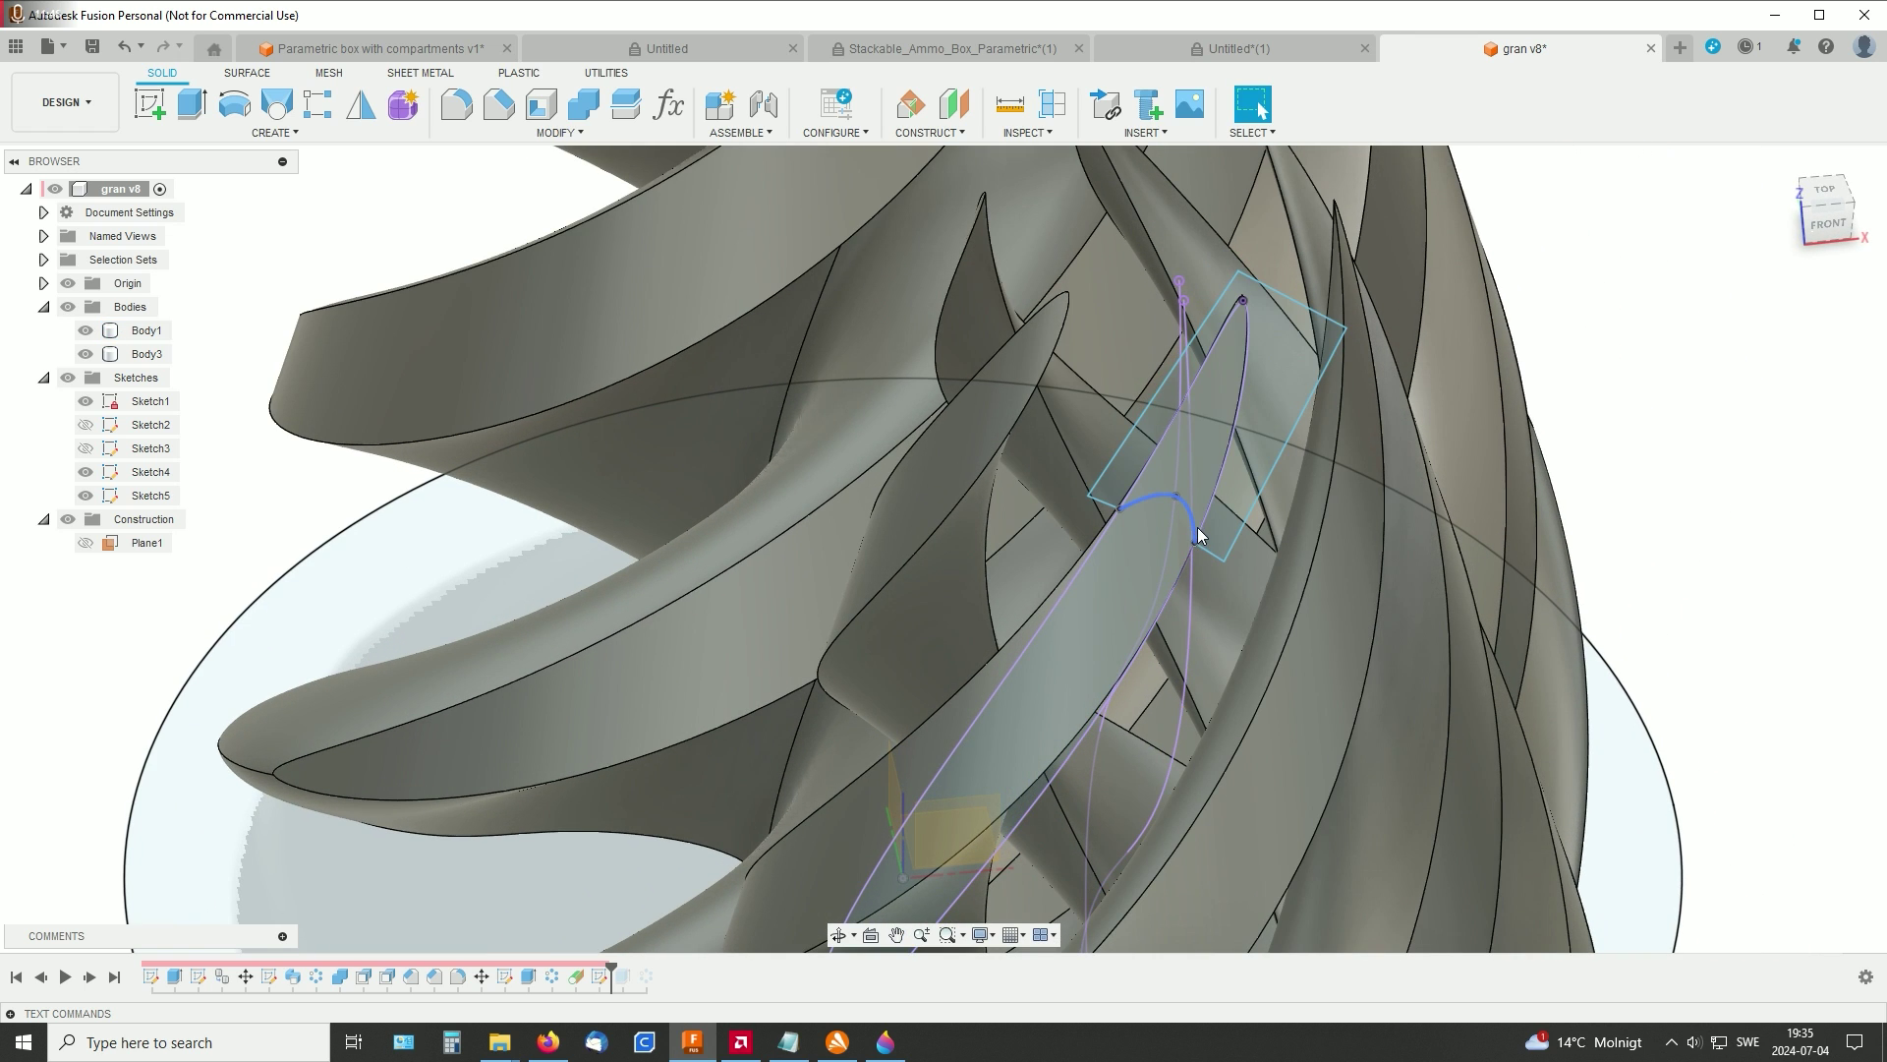
{"action": "left_click", "coordinate": [1313, 568]}
Step: Advance the history past the last extrude and C-Pattern3, and inspect the rounded blade tips on Body1
{"action": "middle_click_drag", "start_coordinate": [1309, 569], "coordinate": [994, 498]}
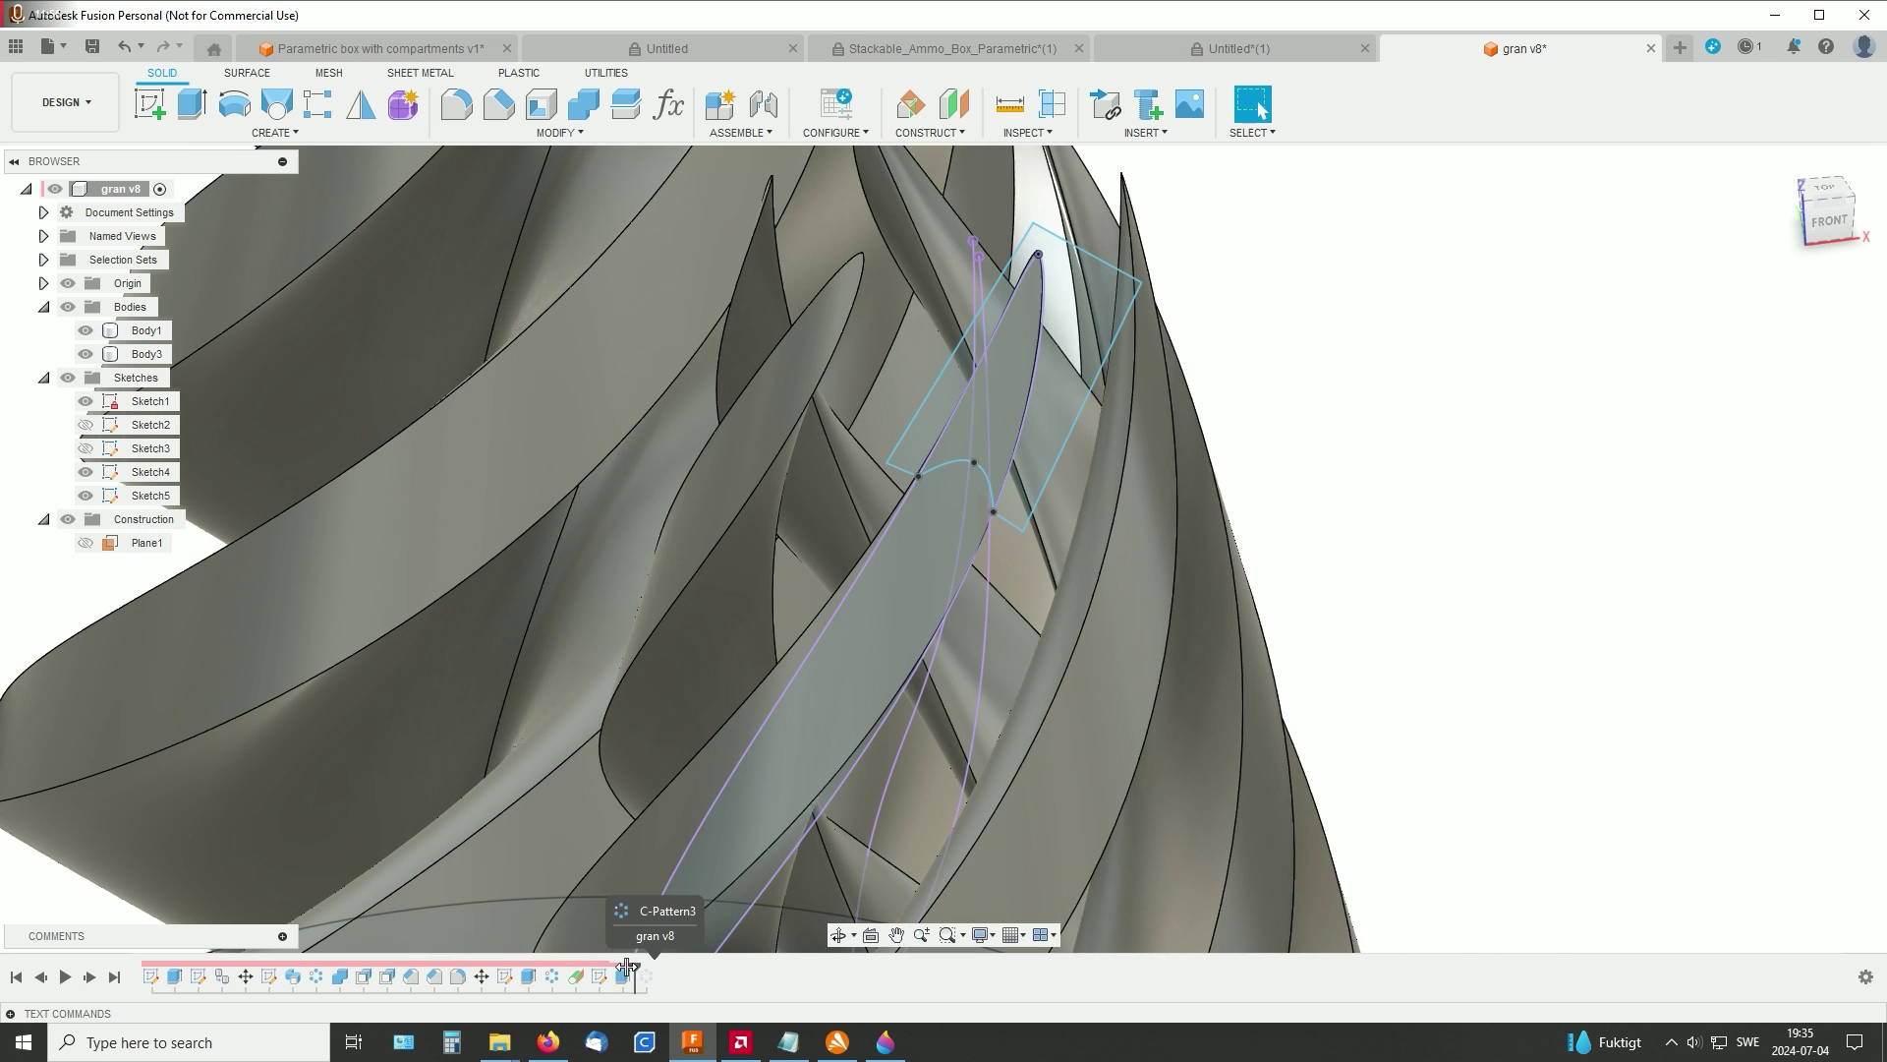
{"action": "middle_click_drag", "start_coordinate": [1327, 556], "coordinate": [1207, 655], "text": "shift"}
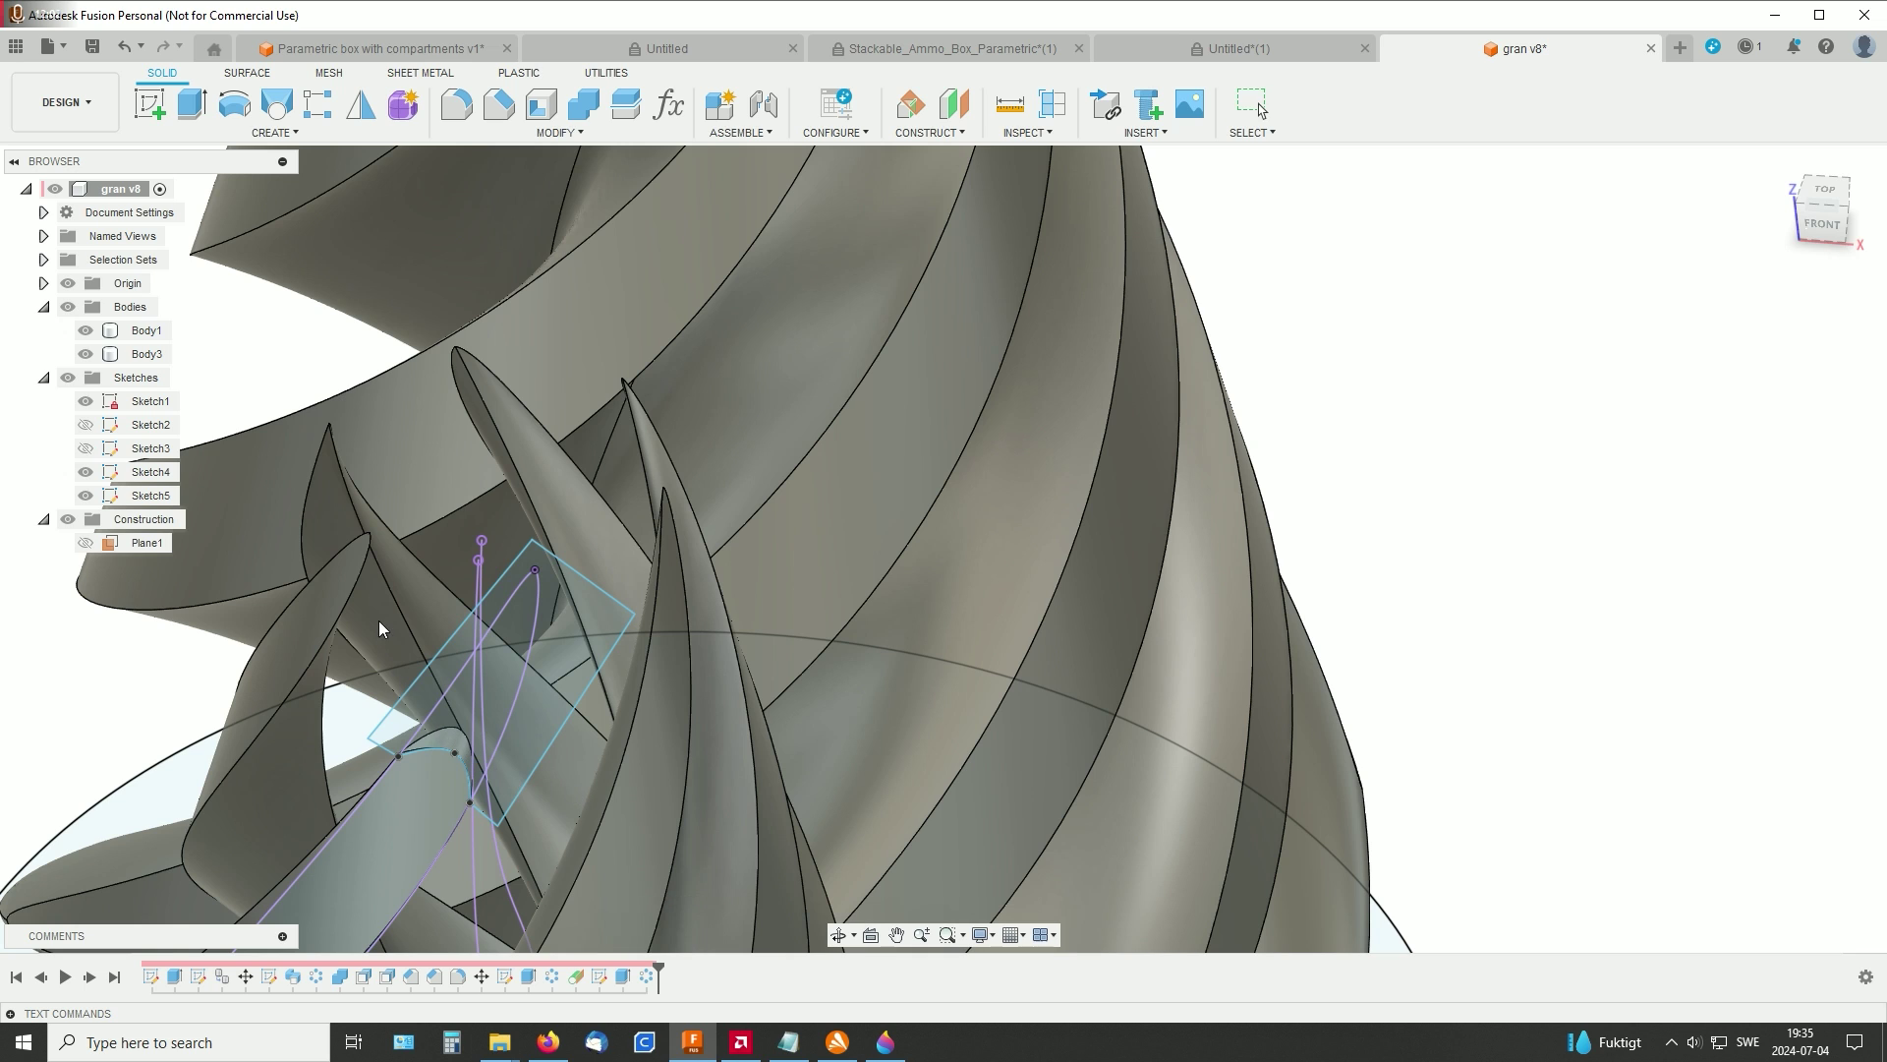
{"action": "left_click", "coordinate": [634, 725]}
{"action": "middle_click_drag", "start_coordinate": [634, 725], "coordinate": [1215, 615]}
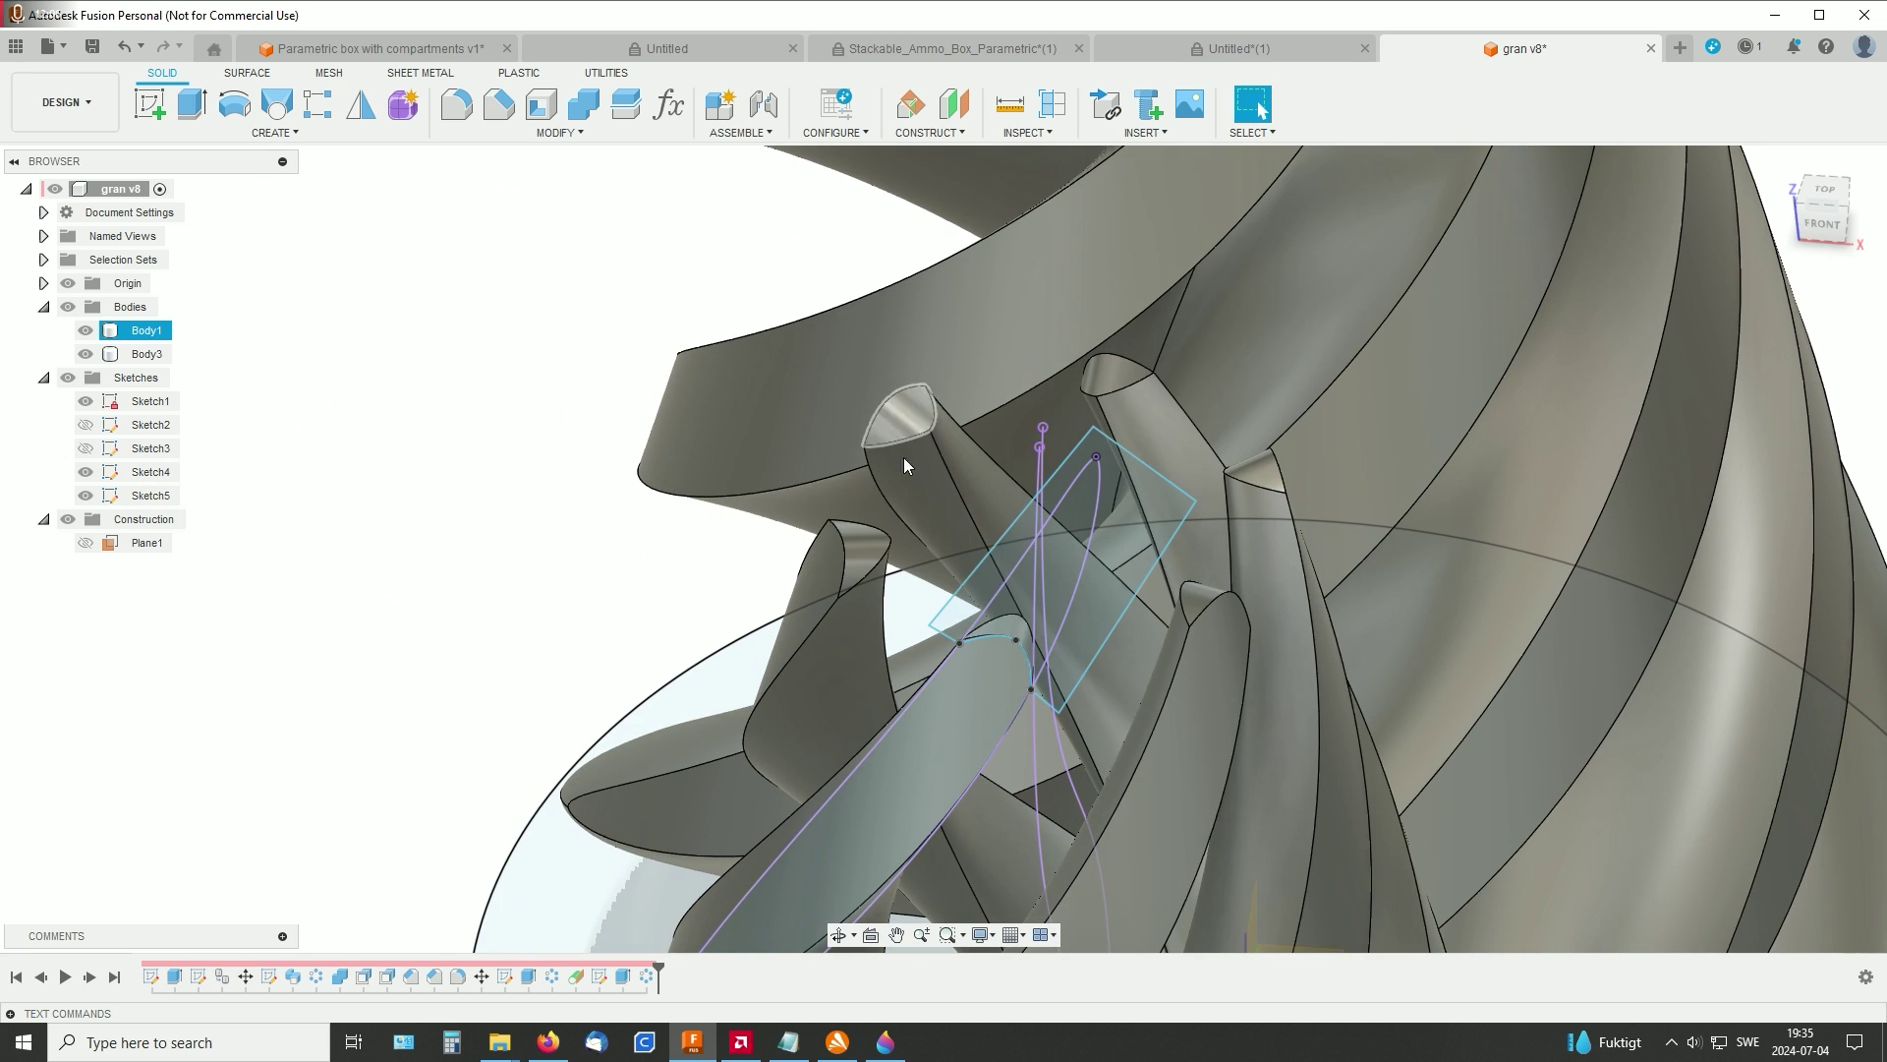
Step: Compare the two completed bodies side by side in full view
{"action": "scroll", "coordinate": [1322, 696], "scroll_direction": "down", "scroll_amount": 5}
{"action": "middle_click_drag", "start_coordinate": [1525, 704], "coordinate": [1449, 704], "text": "shift"}
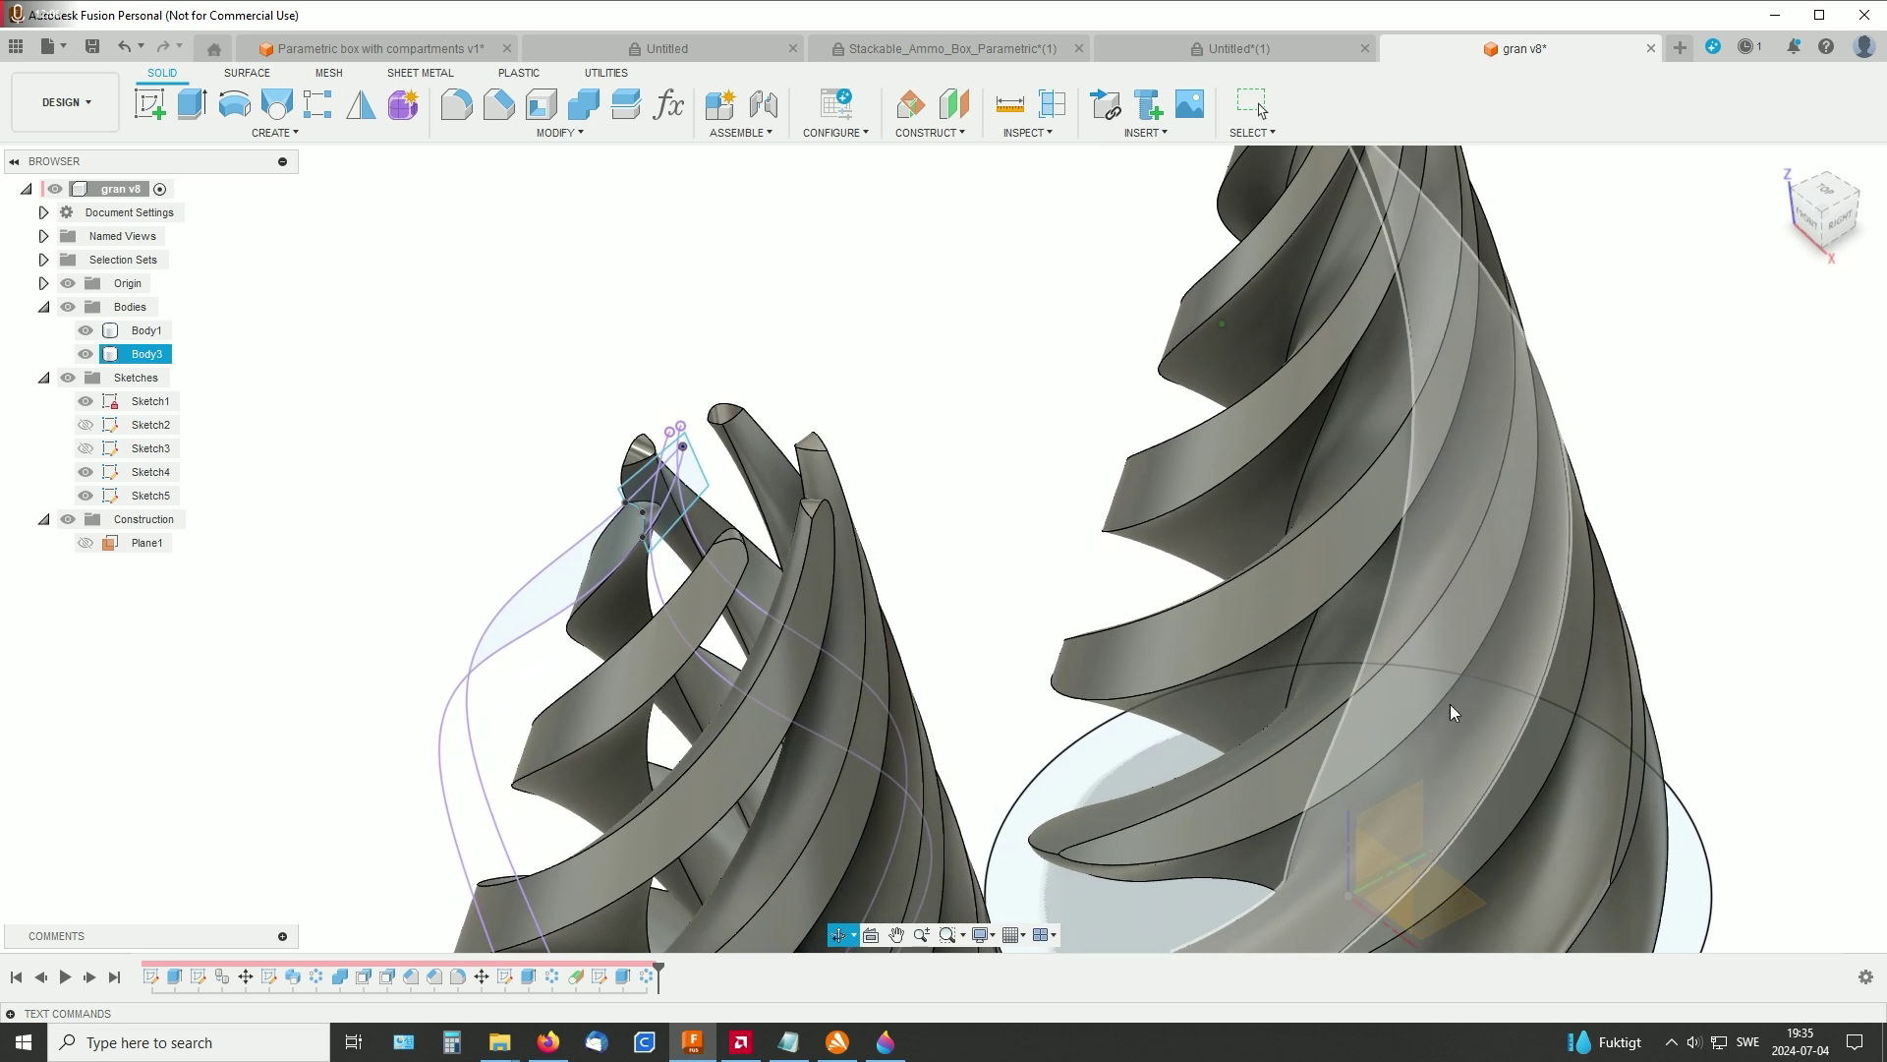
{"action": "scroll", "coordinate": [1378, 726], "scroll_direction": "down", "scroll_amount": 5}
{"action": "middle_click_drag", "start_coordinate": [1399, 766], "coordinate": [1034, 578]}
{"action": "key", "text": "Escape"}
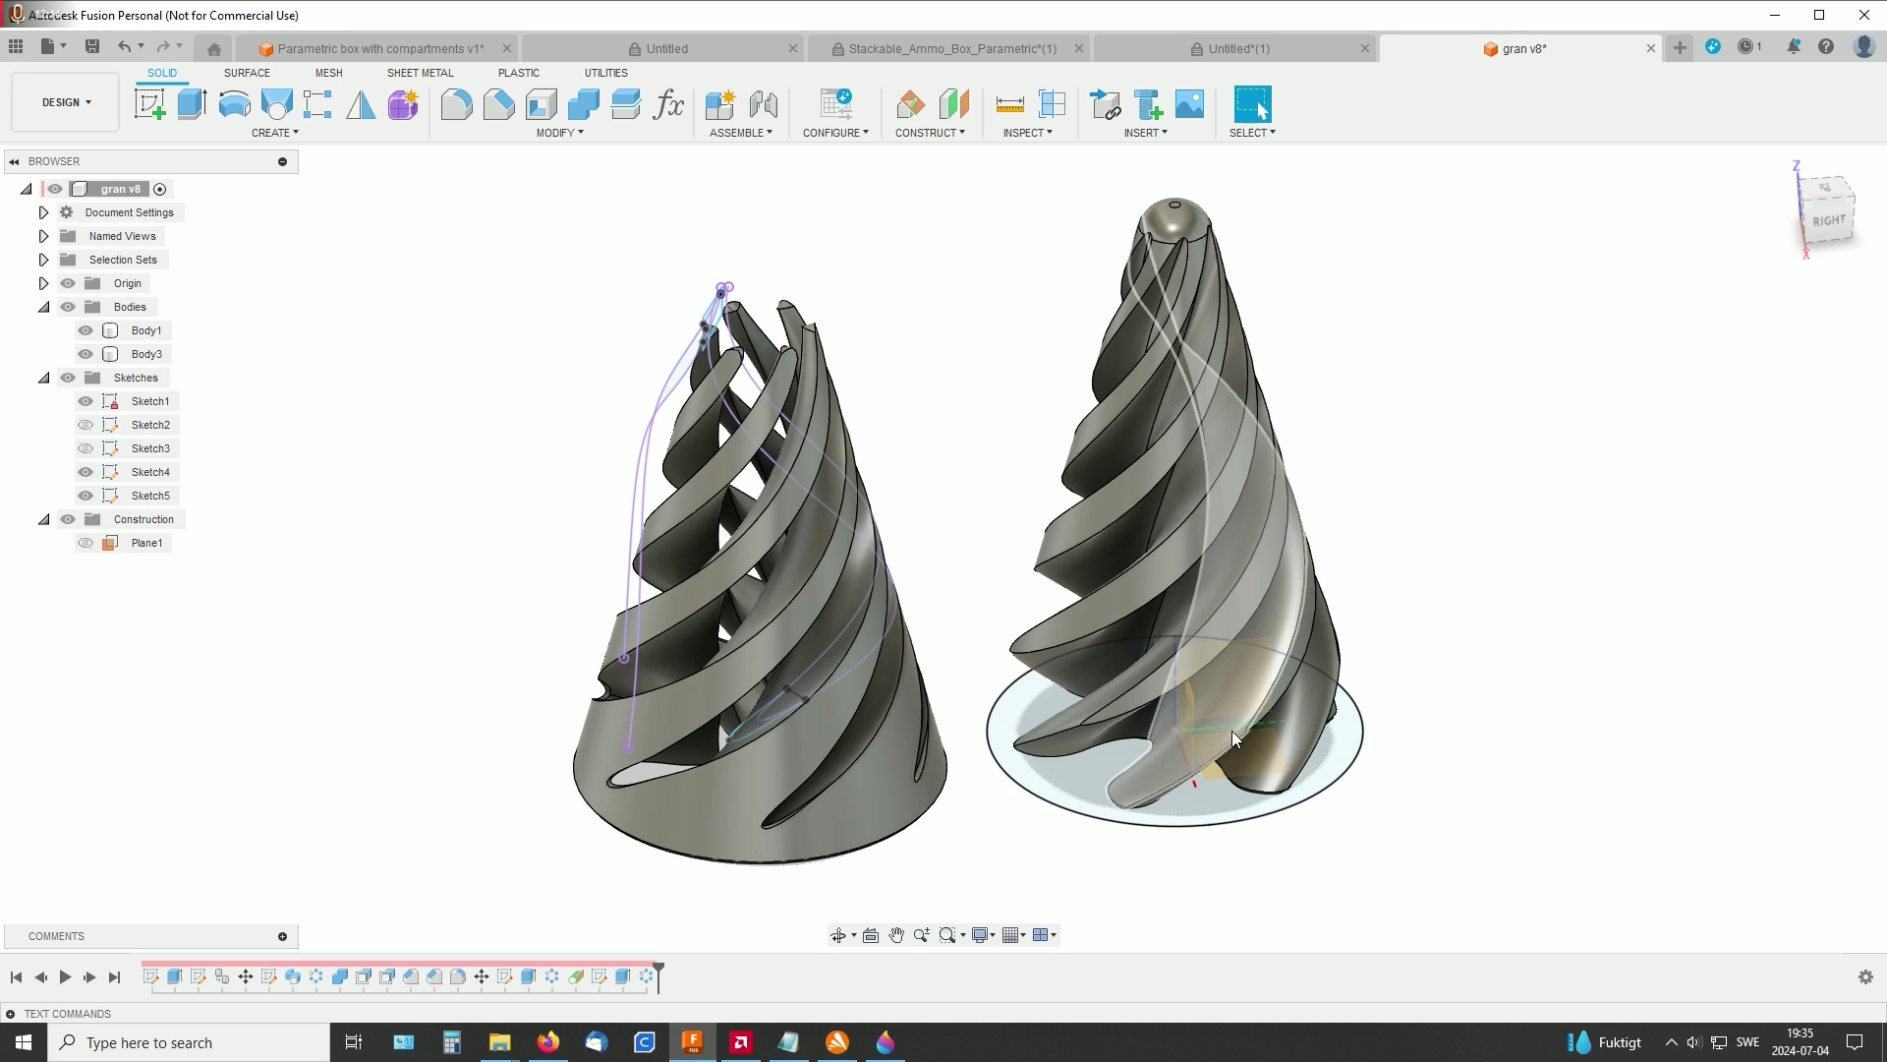
{"action": "left_click", "coordinate": [1226, 733]}
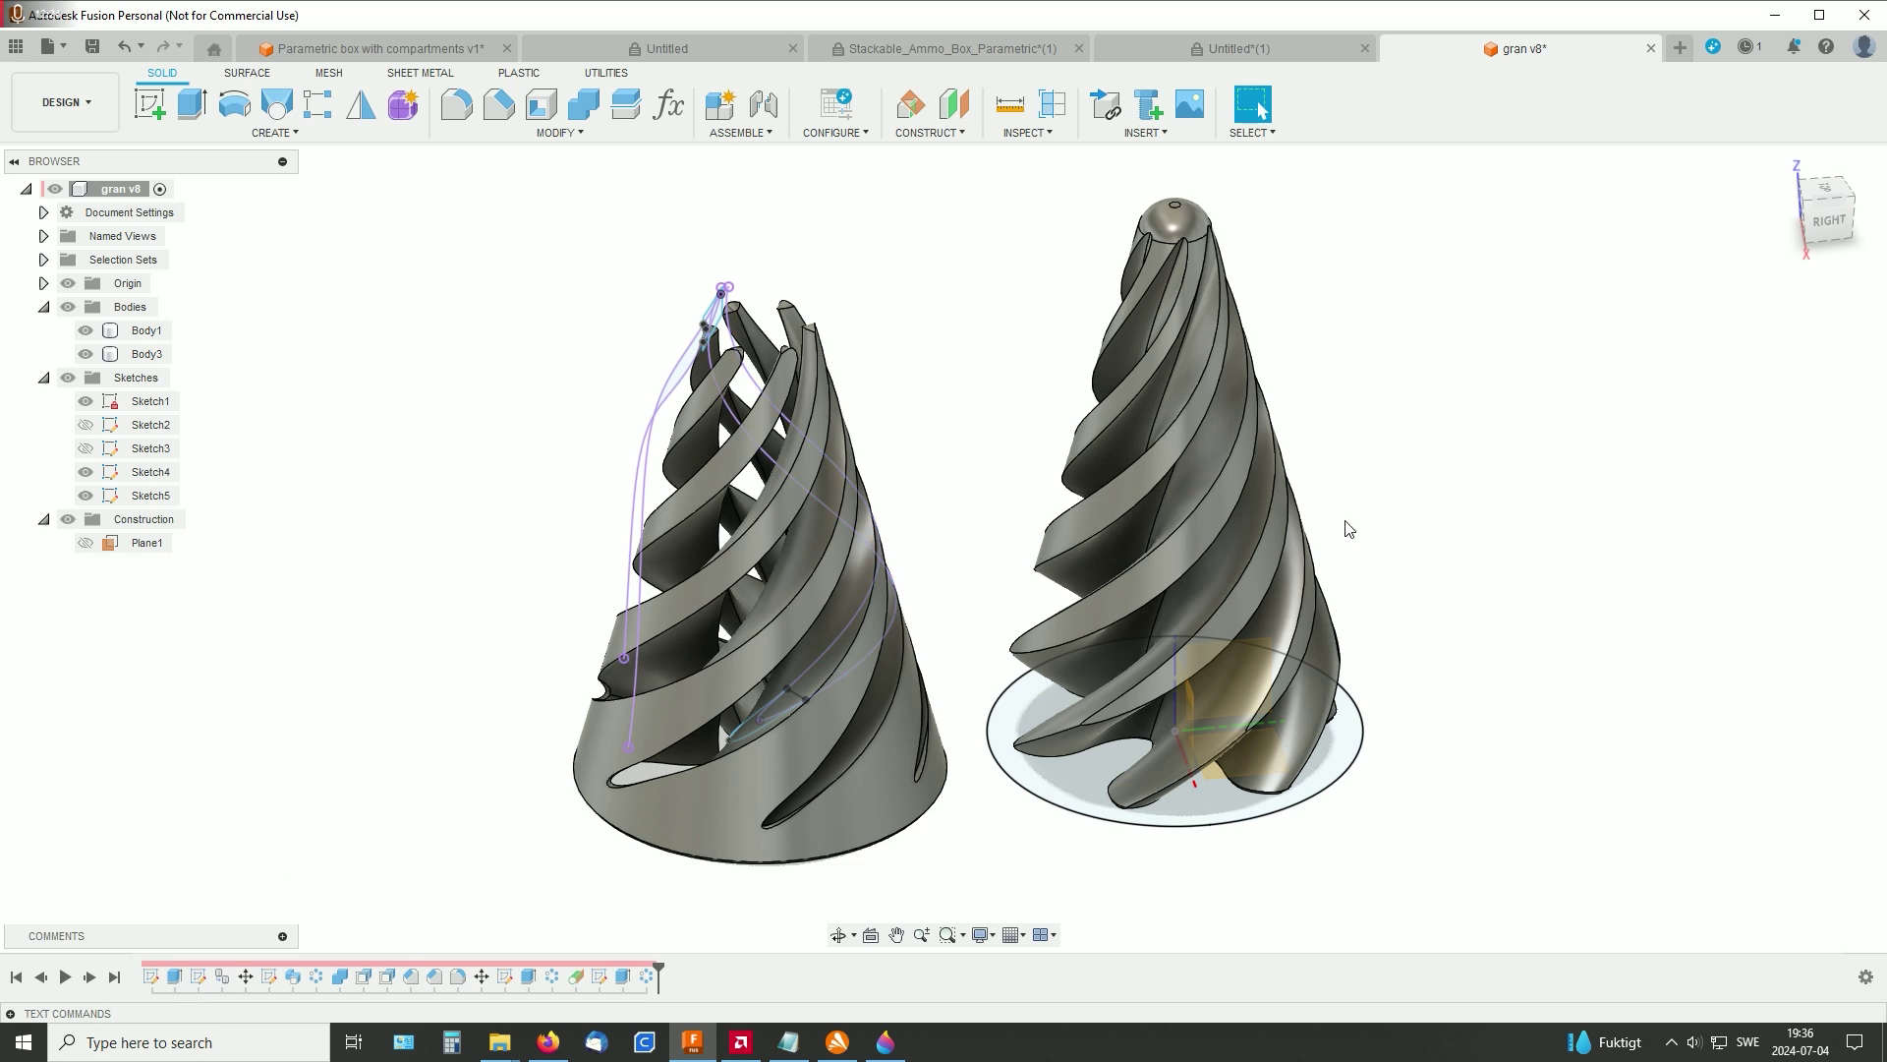
{"action": "left_click", "coordinate": [758, 782]}
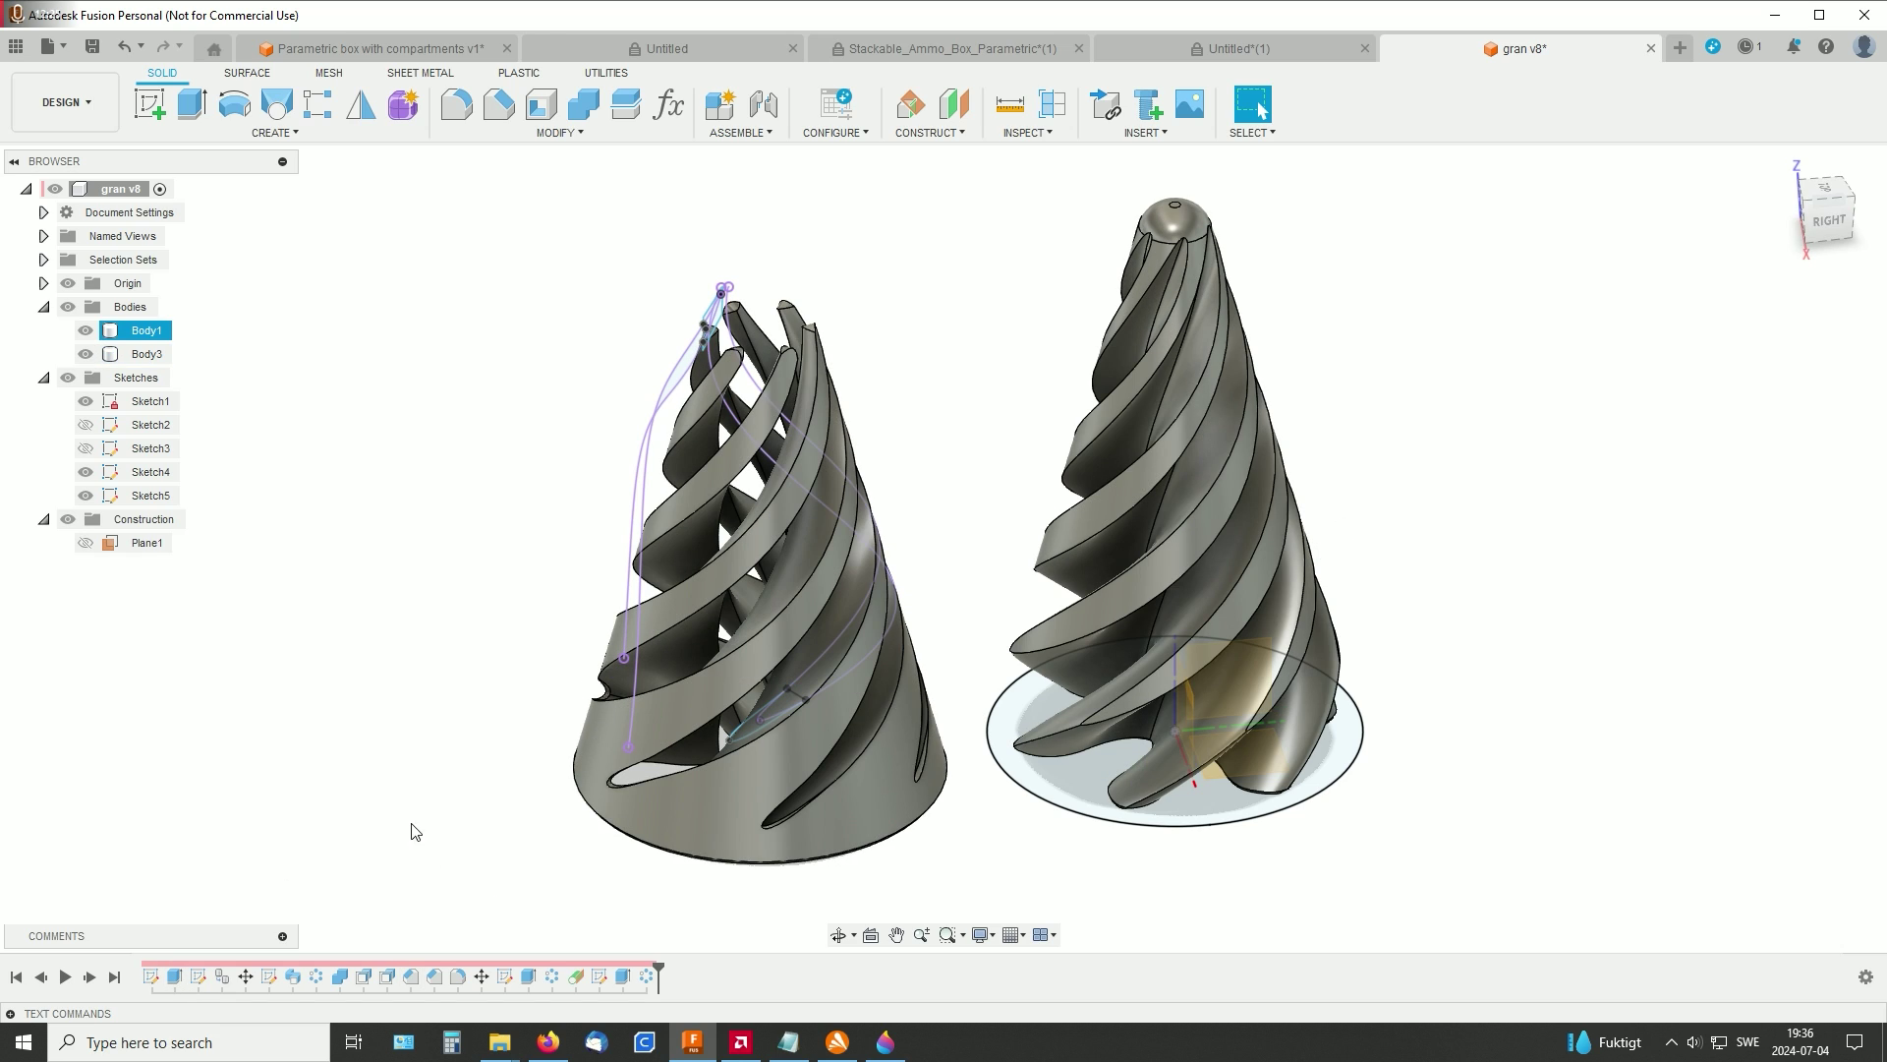
Step: Open Sketch2 for editing, hide Body1, review the mirrored spline profile, and finish the sketch without changes
{"action": "right_click", "coordinate": [198, 977]}
{"action": "left_click", "coordinate": [248, 763]}
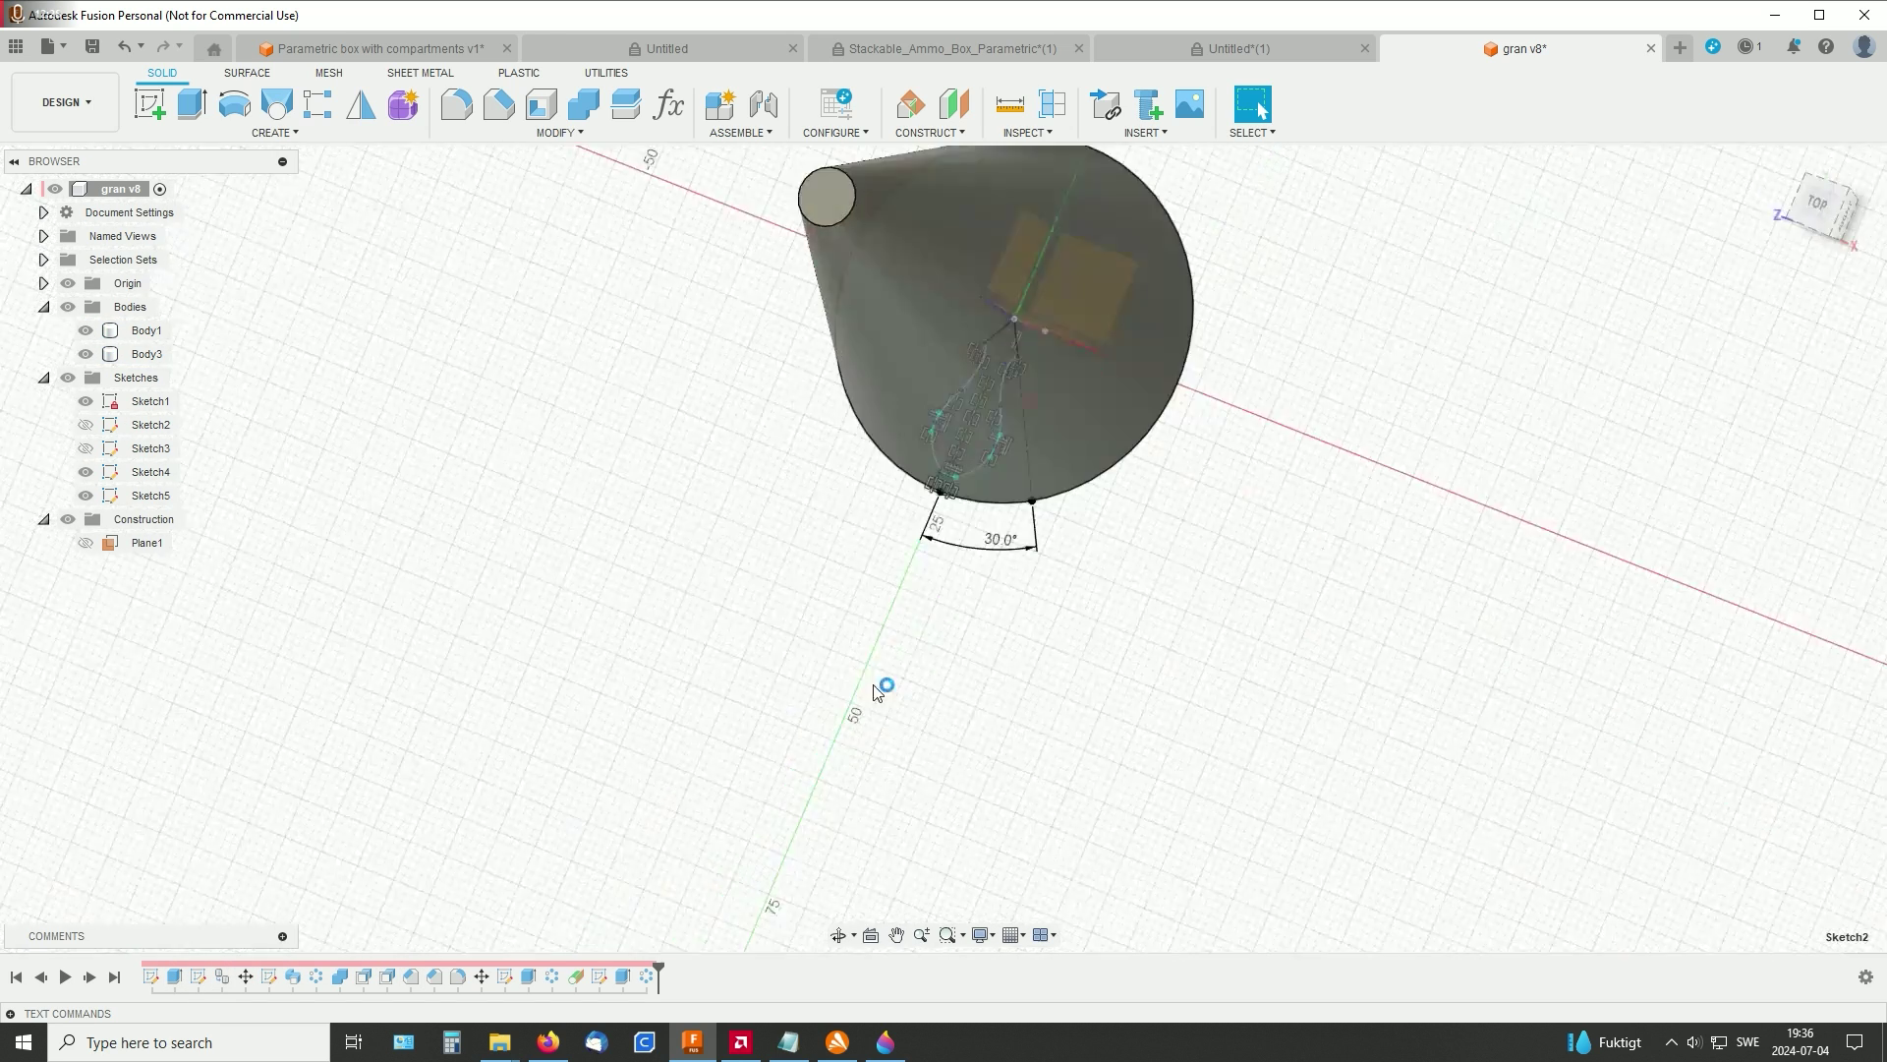
{"action": "left_click", "coordinate": [85, 330]}
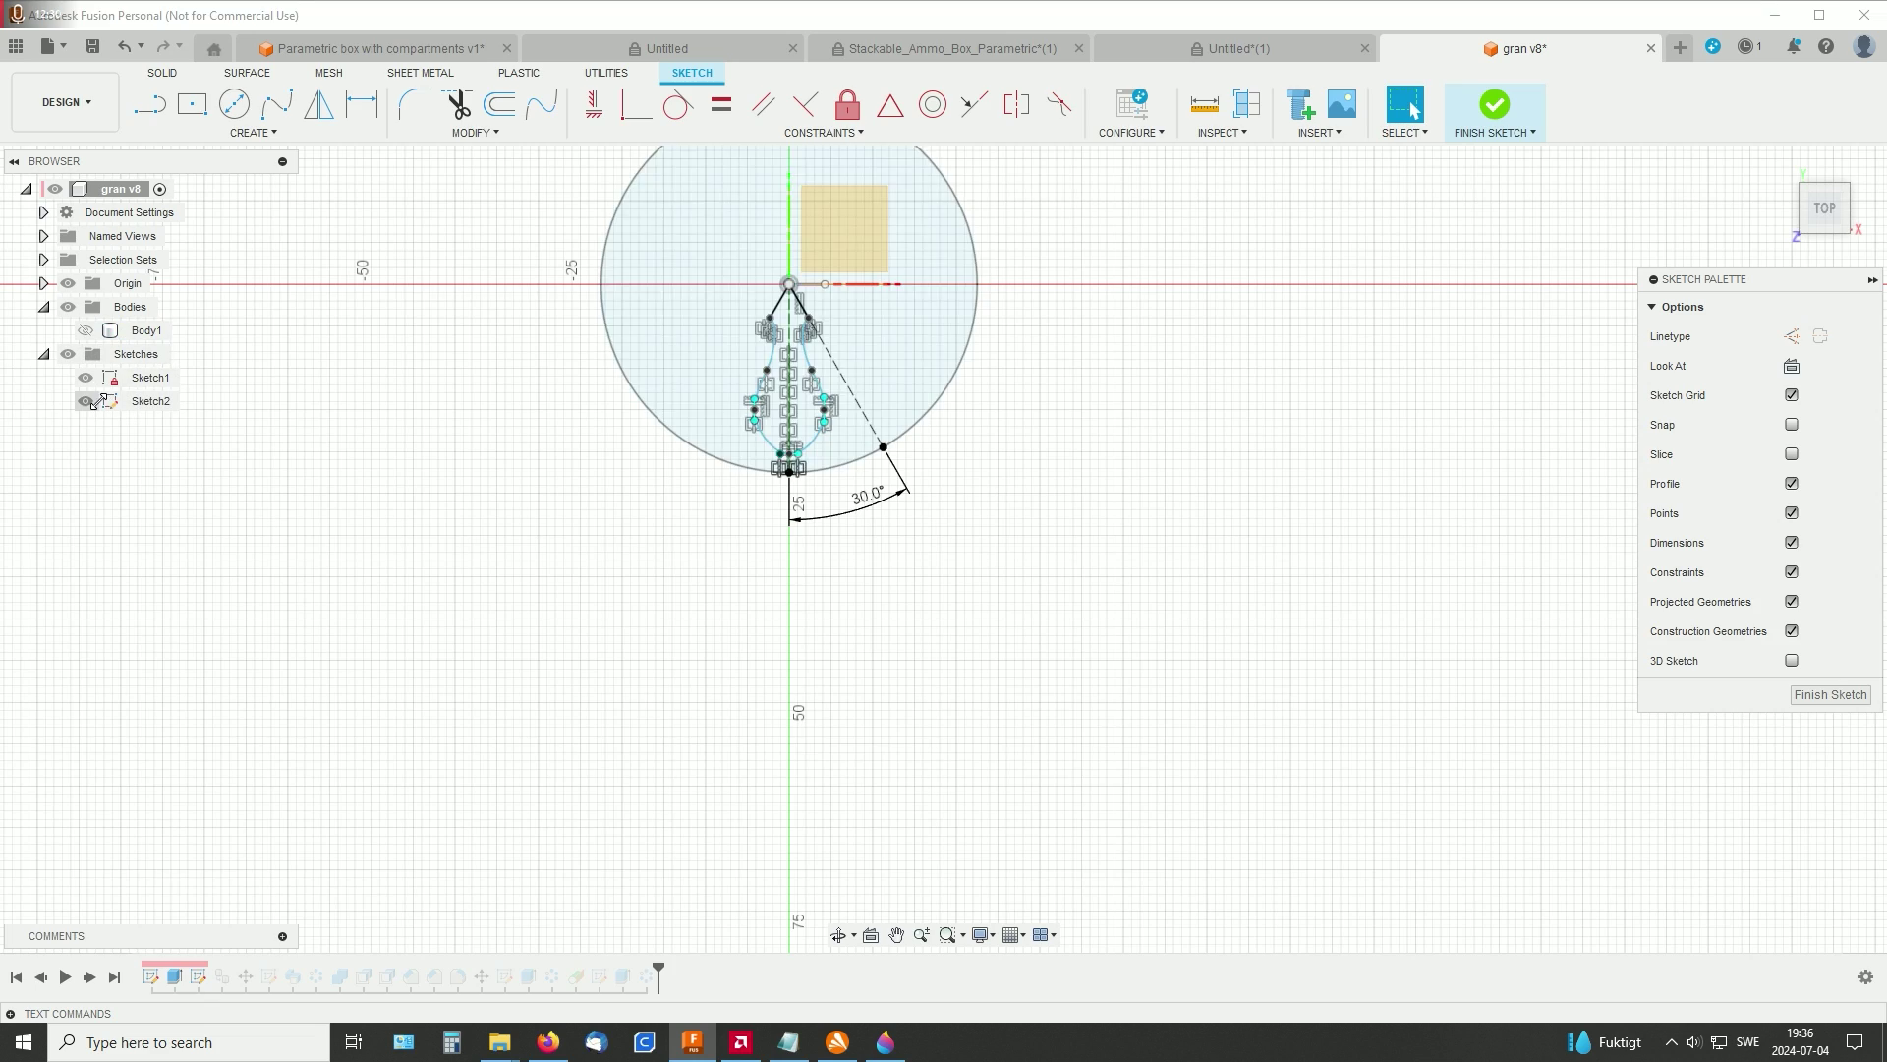
{"action": "mouse_move", "coordinate": [1038, 432]}
{"action": "middle_mouse_down"}
{"action": "mouse_move", "coordinate": [1359, 645]}
{"action": "mouse_move", "coordinate": [1323, 590]}
{"action": "mouse_move", "coordinate": [1396, 654]}
{"action": "middle_mouse_up"}
{"action": "scroll", "coordinate": [1283, 670], "scroll_direction": "up", "scroll_amount": 6}
{"action": "scroll", "coordinate": [1283, 682], "scroll_direction": "up", "scroll_amount": 2}
{"action": "scroll", "coordinate": [1278, 688], "scroll_direction": "up", "scroll_amount": 1}
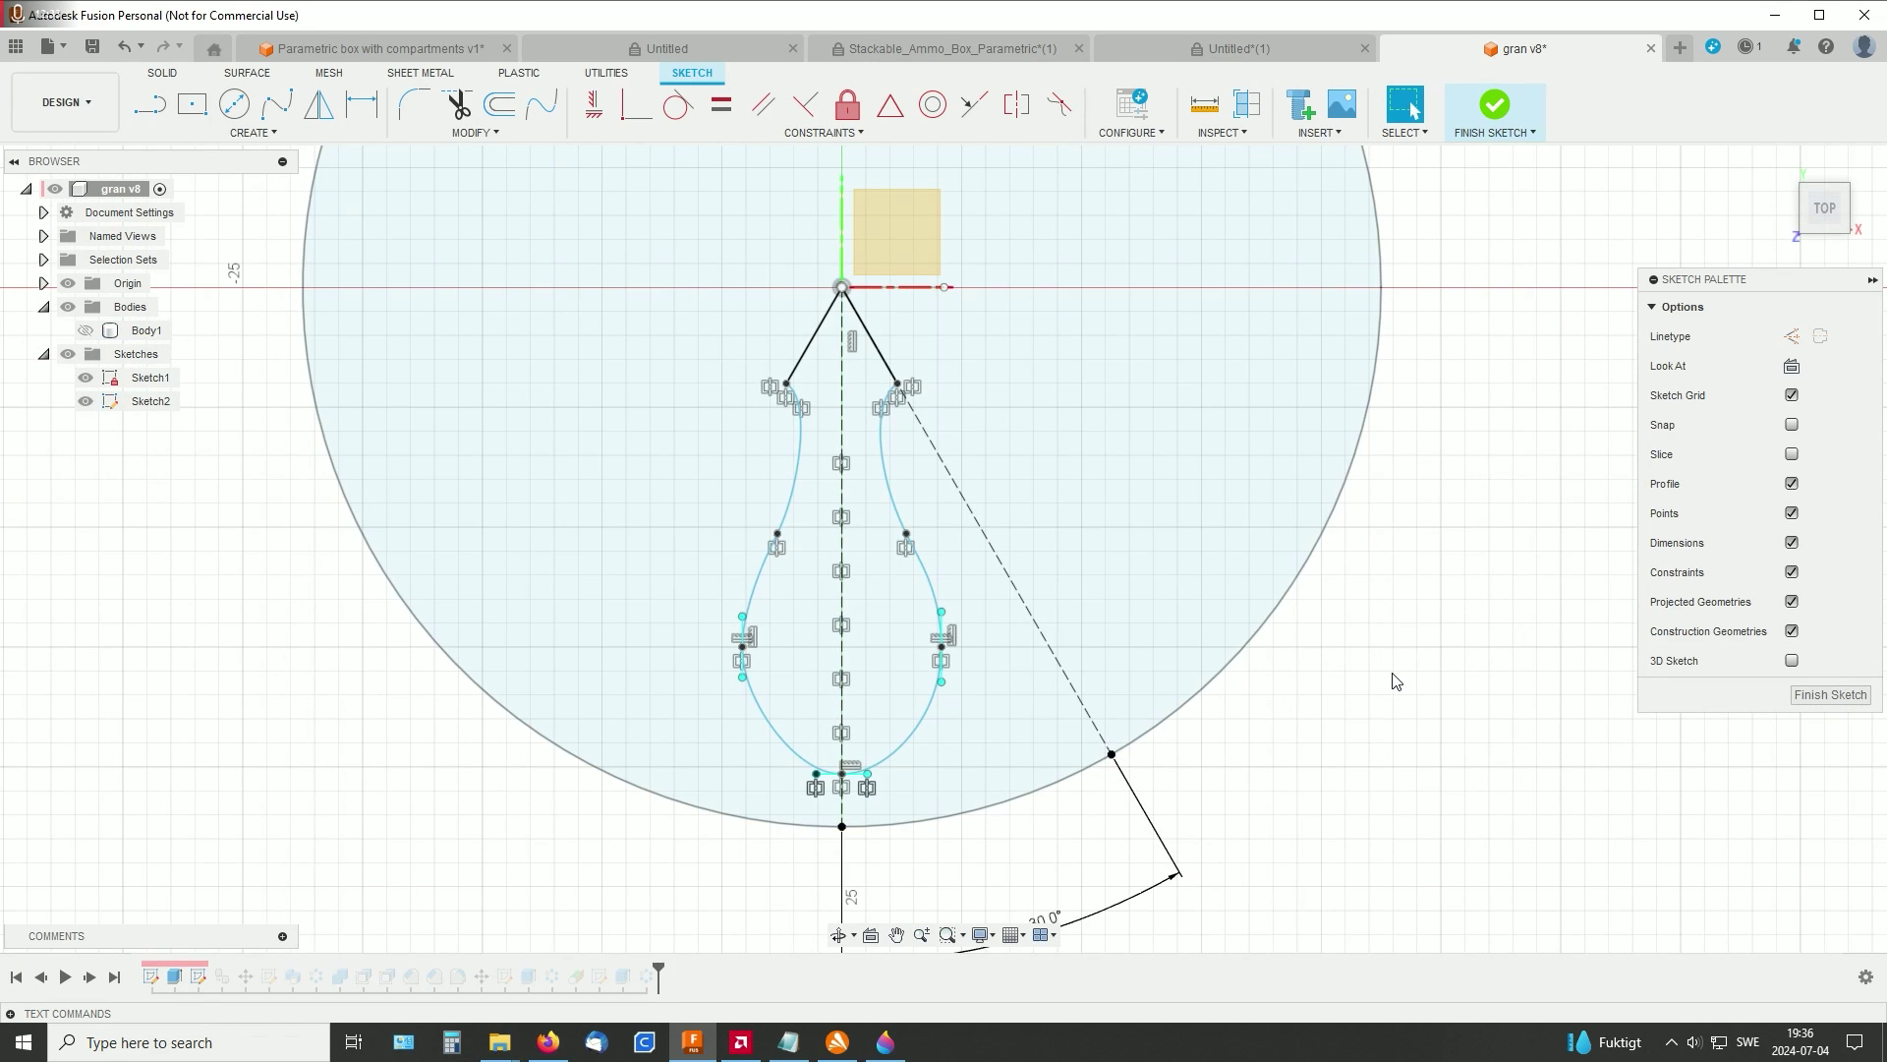
{"action": "scroll", "coordinate": [1393, 681], "scroll_direction": "down", "scroll_amount": 3}
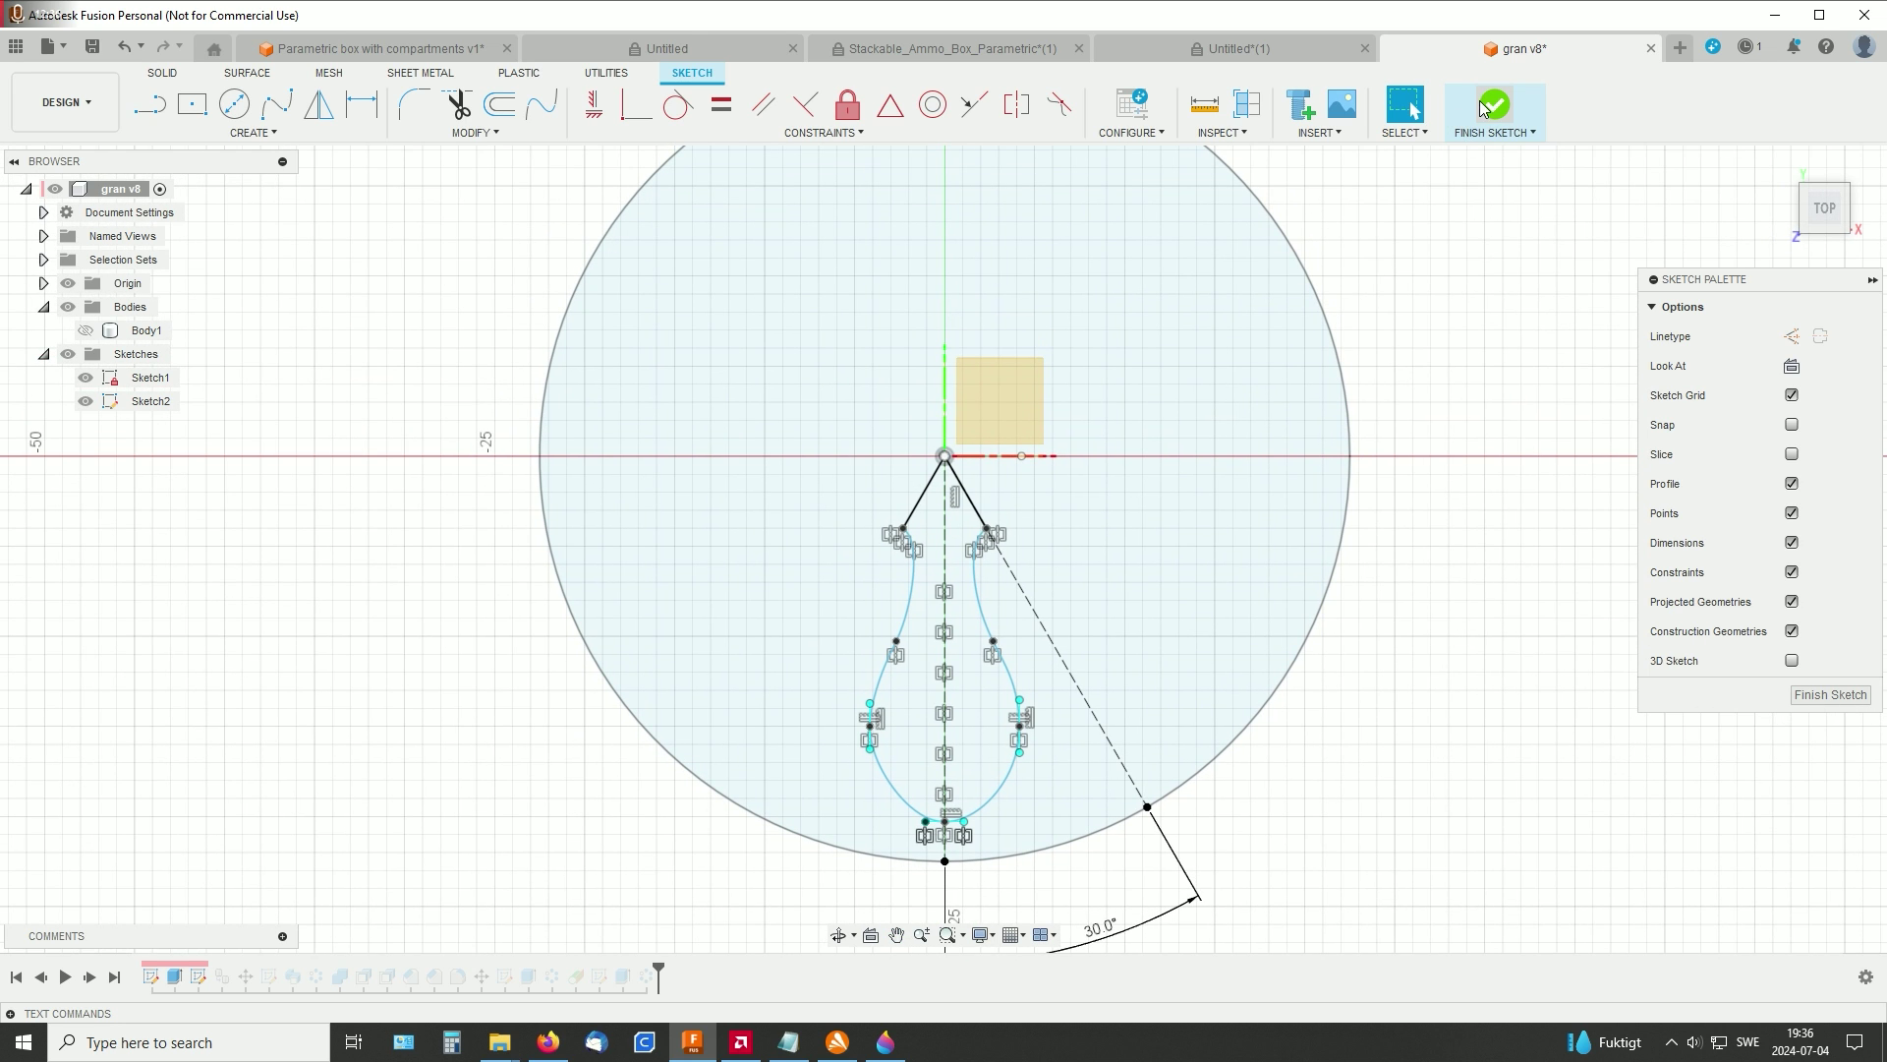
{"action": "left_click", "coordinate": [1484, 108]}
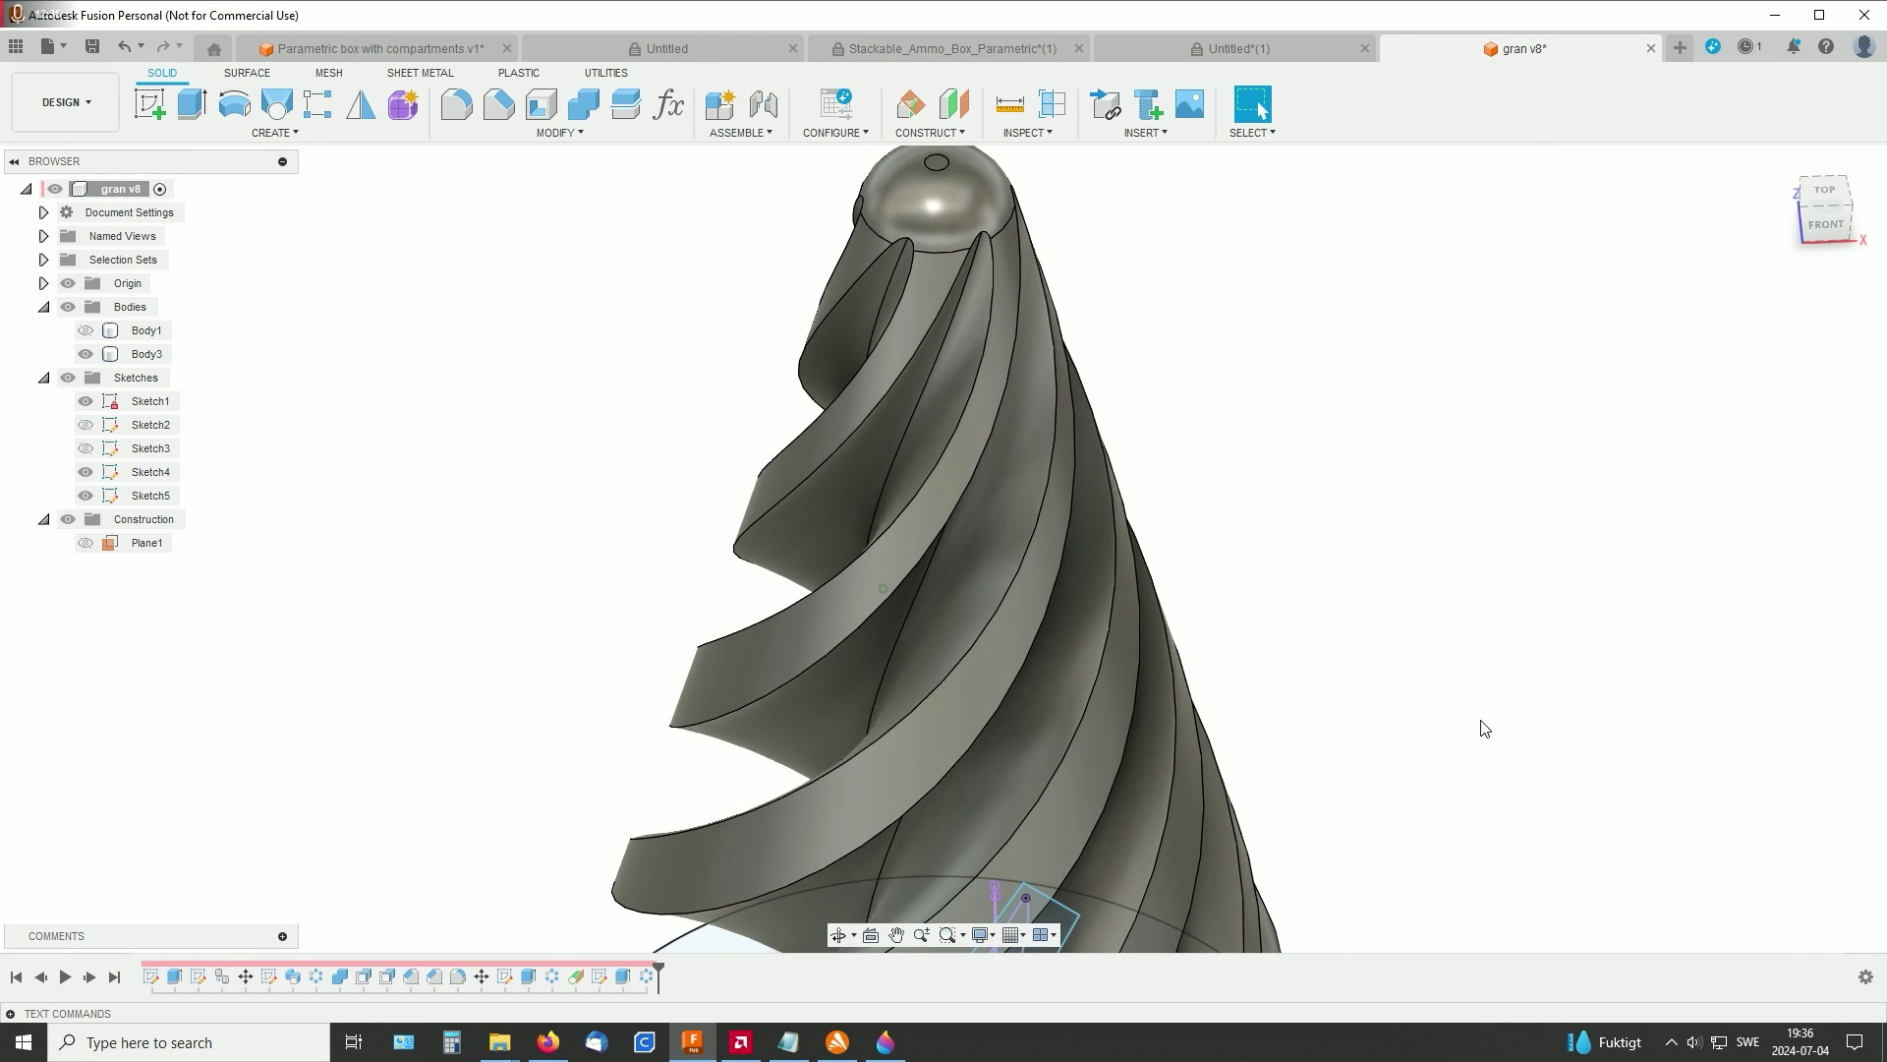
Step: Show Body1 again and bring both bodies into view side by side
{"action": "scroll", "coordinate": [1514, 743], "scroll_direction": "down", "scroll_amount": 3}
{"action": "scroll", "coordinate": [964, 628], "scroll_direction": "down", "scroll_amount": 2}
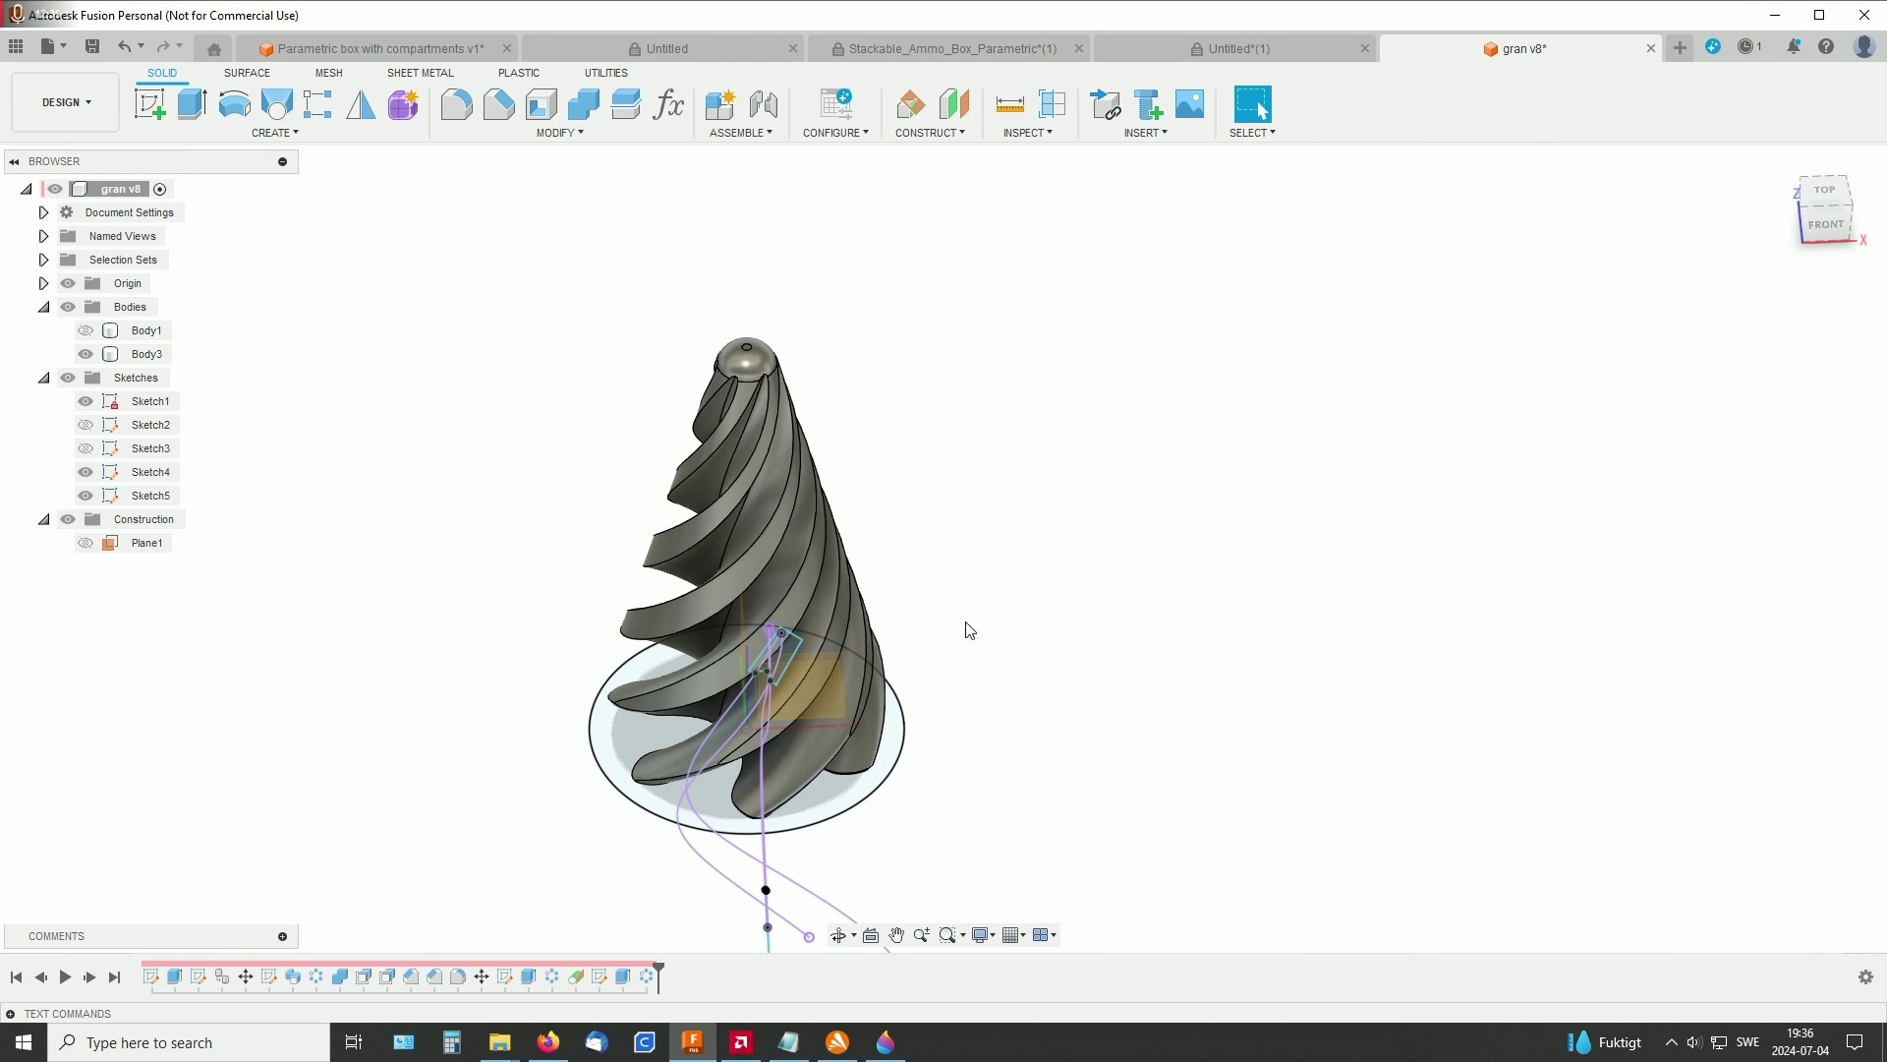
{"action": "left_click", "coordinate": [89, 329]}
{"action": "middle_click_drag", "start_coordinate": [1160, 634], "coordinate": [1554, 428]}
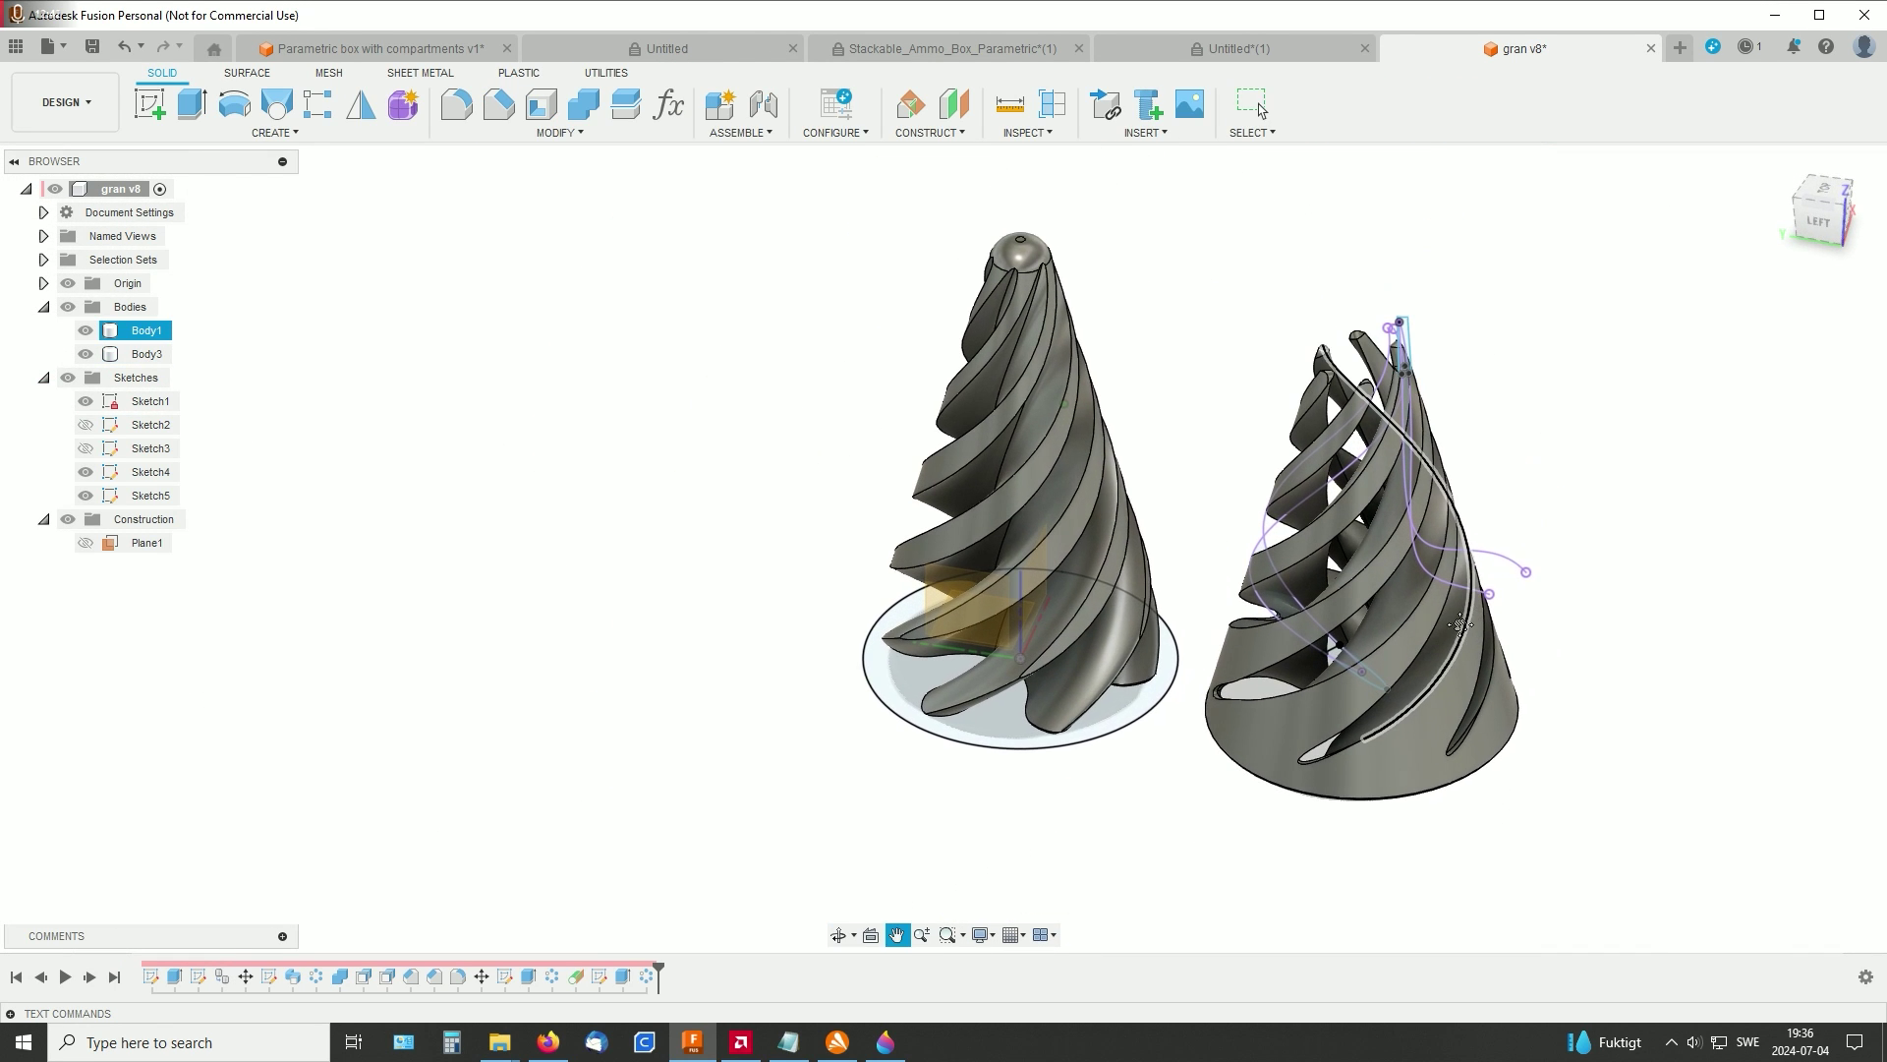